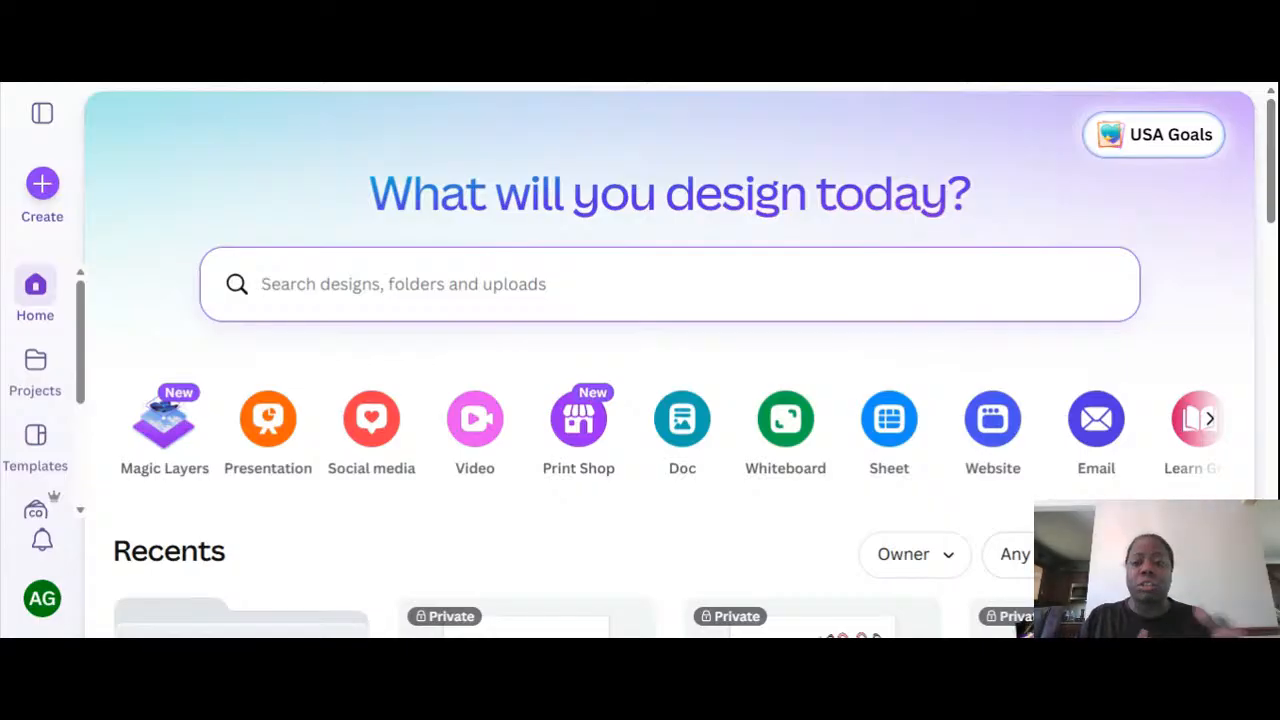
Open the options for creating a new design and browse down the list of design categories.
{"action": "scroll", "coordinate": [1274, 172], "scroll_direction": "down", "scroll_amount": 1}
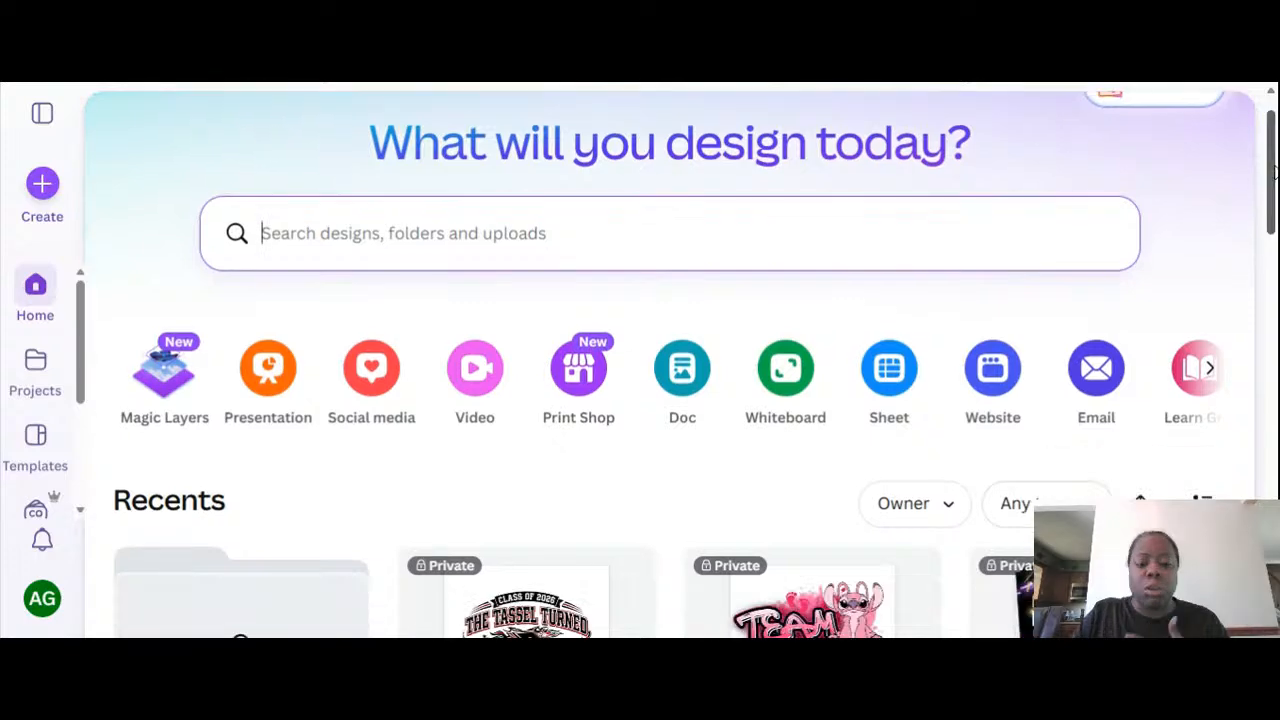
{"action": "scroll", "coordinate": [1274, 172], "scroll_direction": "down", "scroll_amount": 2}
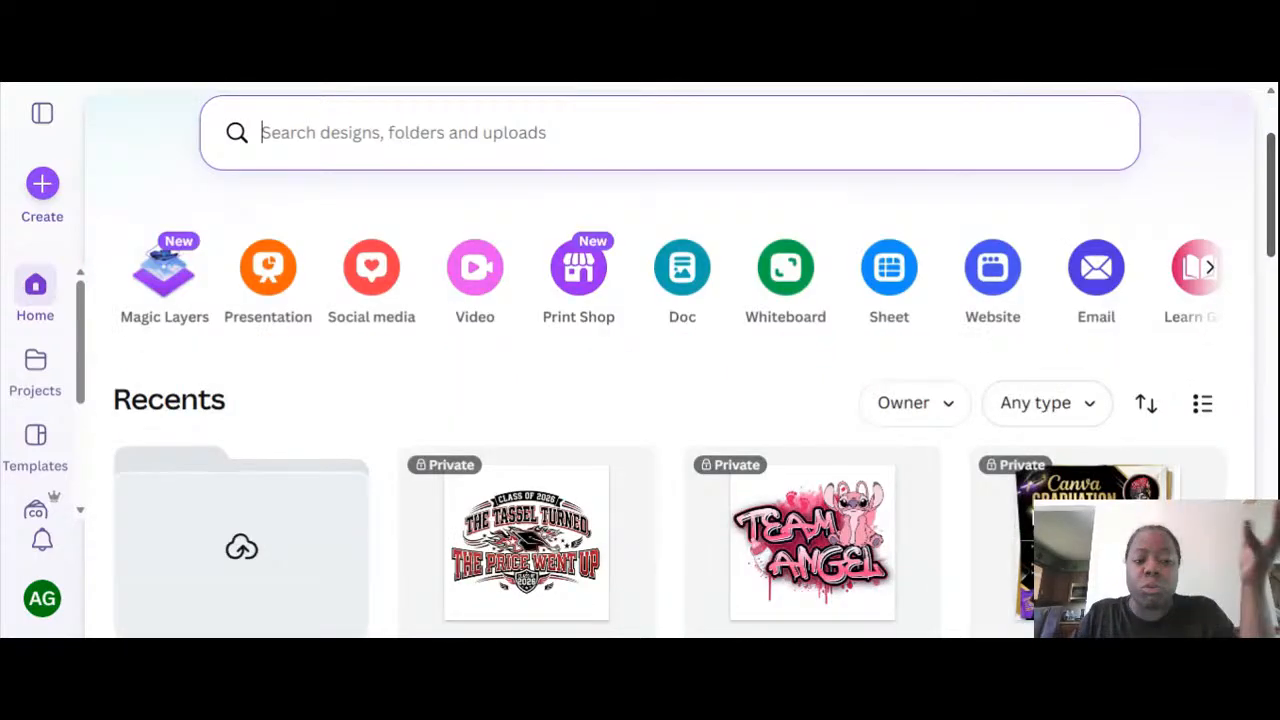
{"action": "scroll", "coordinate": [1274, 172], "scroll_direction": "up", "scroll_amount": 1}
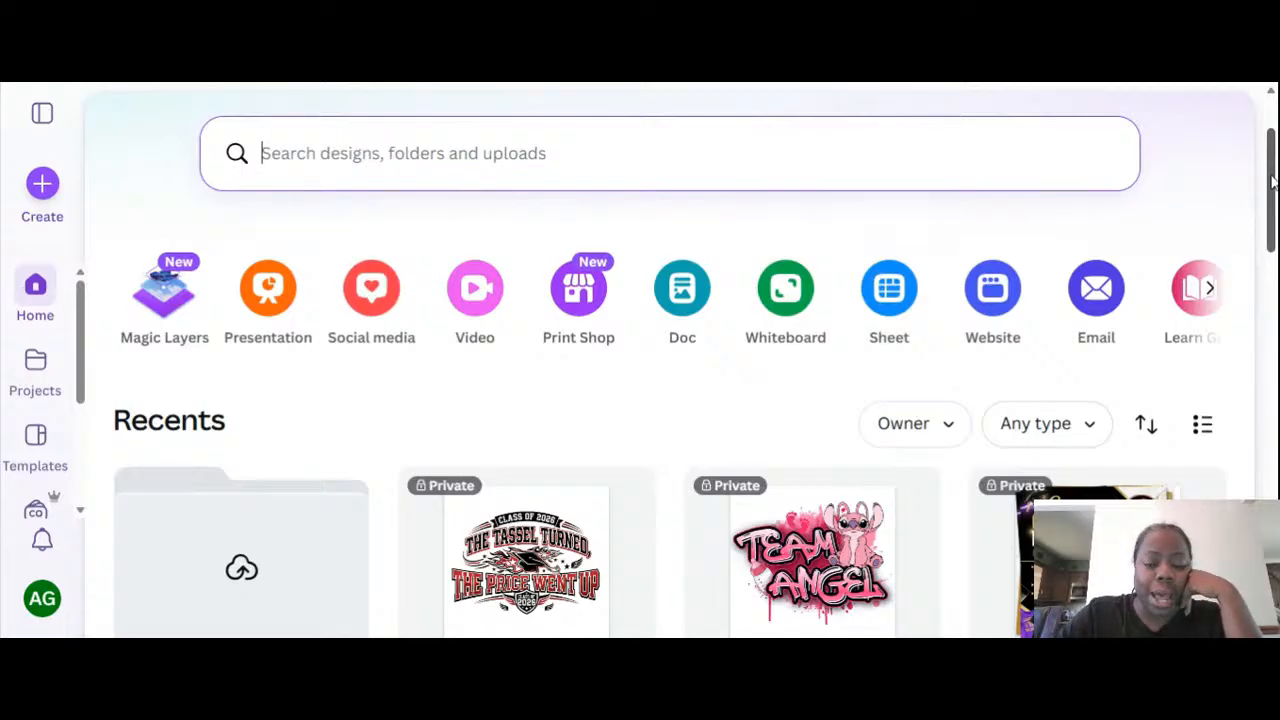
{"action": "left_click_drag", "start_coordinate": [1271, 180], "coordinate": [1273, 221]}
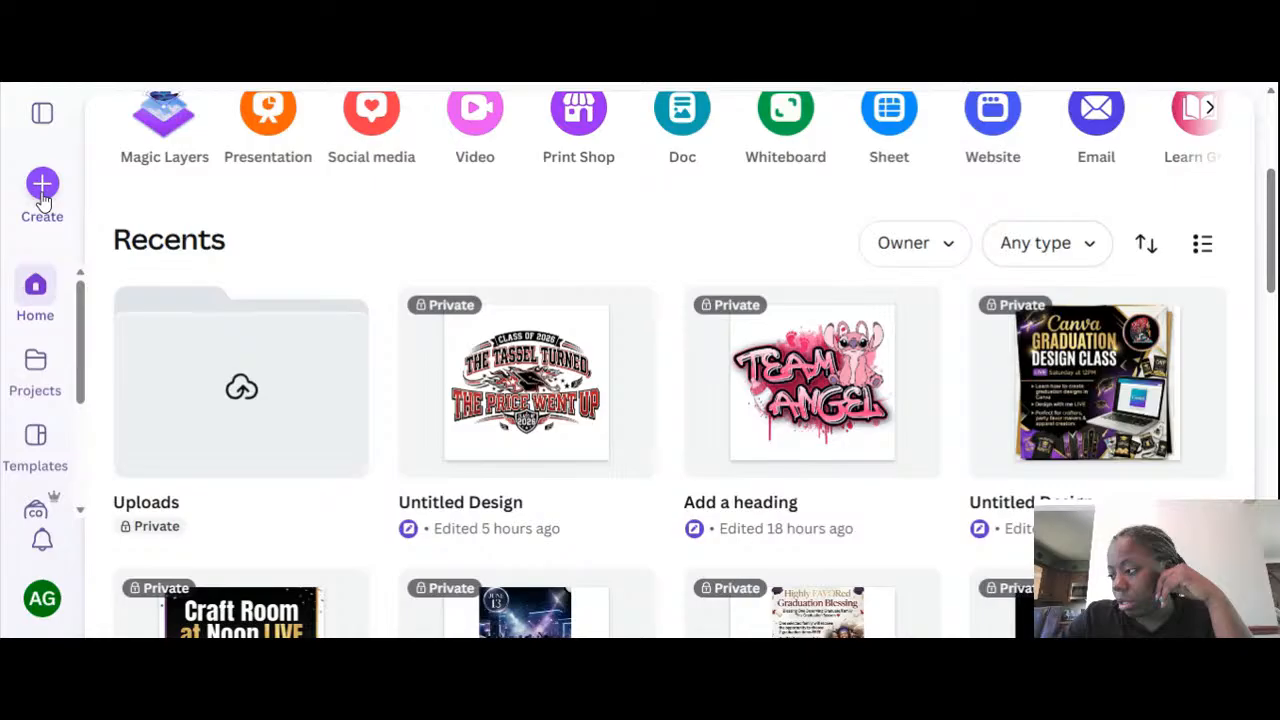
{"action": "left_click", "coordinate": [42, 190]}
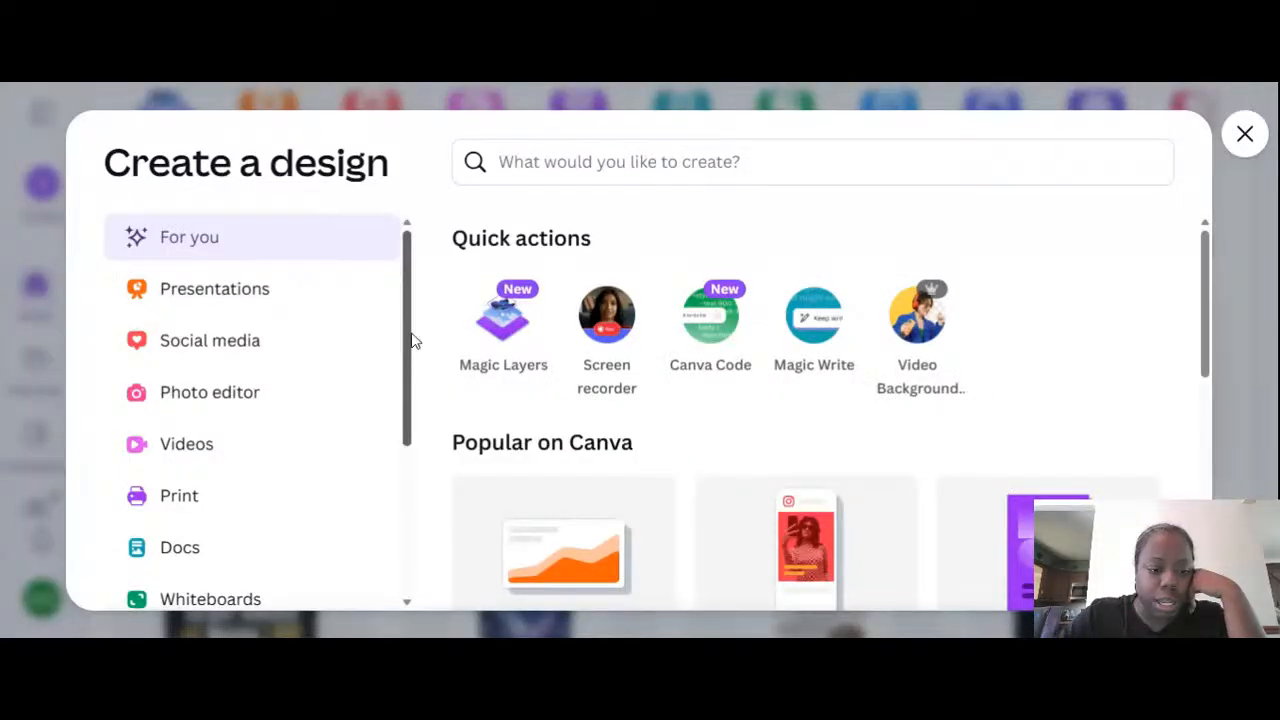
{"action": "scroll", "coordinate": [412, 340], "scroll_direction": "down", "scroll_amount": 3}
{"action": "left_click", "coordinate": [257, 538]}
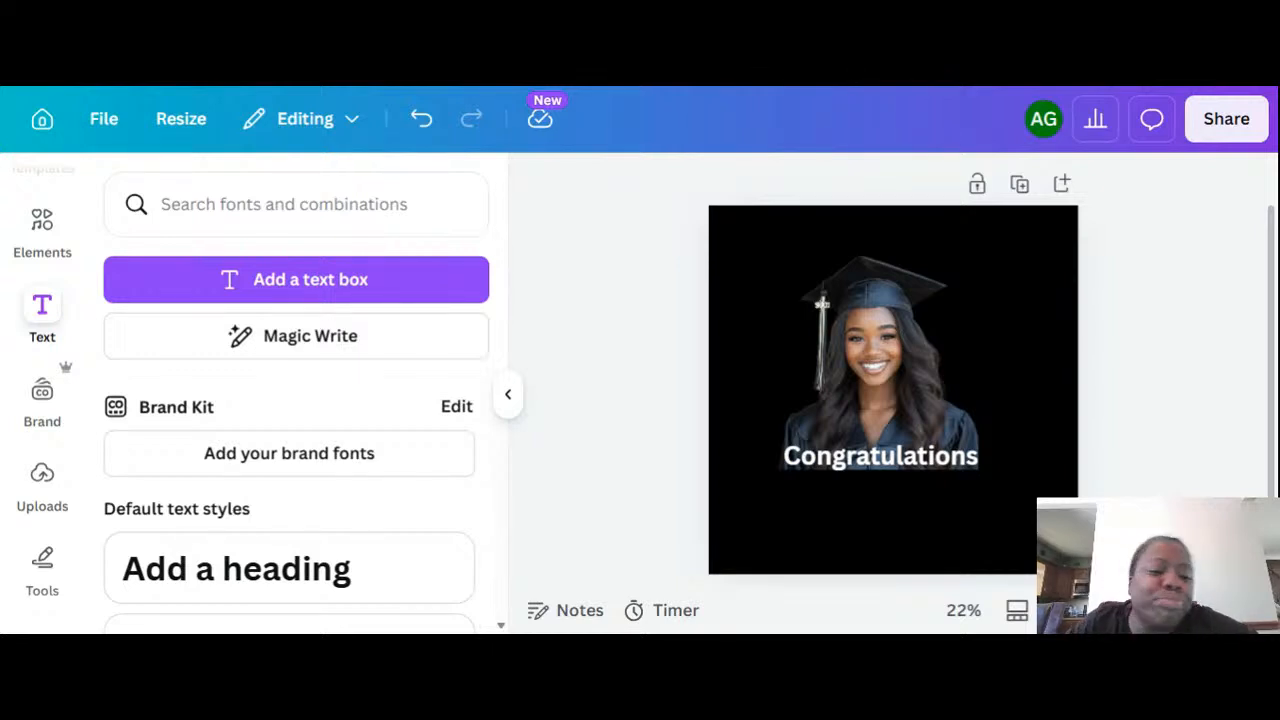
Add a heading containing the graduate's first name and delete the leftover placeholder heading above it.
{"action": "left_click", "coordinate": [285, 598]}
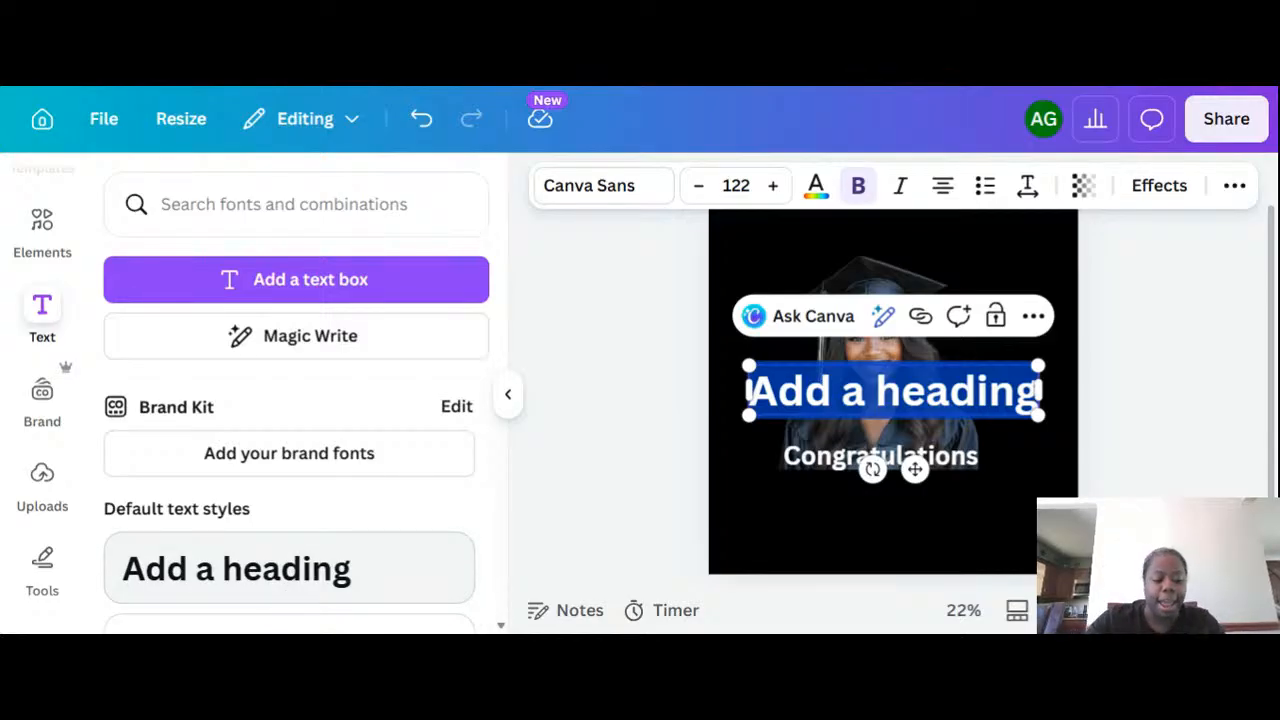
{"action": "type", "text": "Ash"}
{"action": "key", "text": "BackSpace"}
{"action": "key", "text": "BackSpace"}
{"action": "key", "text": "BackSpace"}
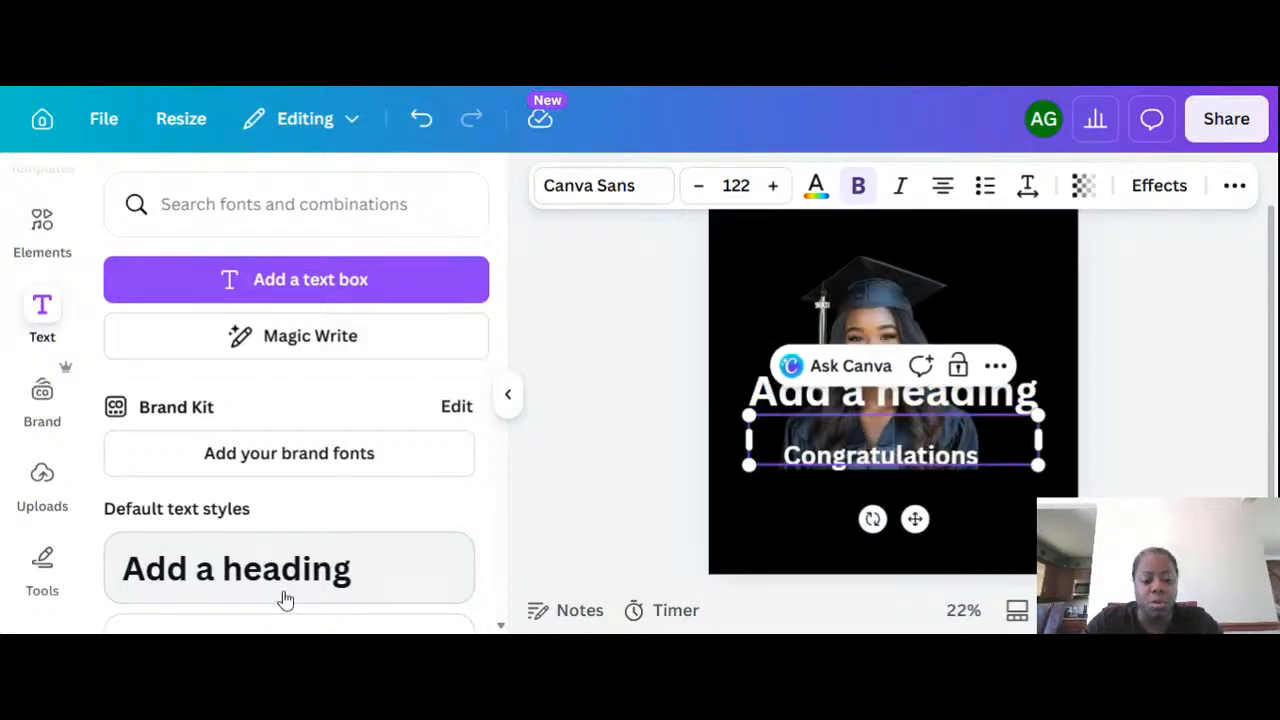
{"action": "type", "text": "Marissa"}
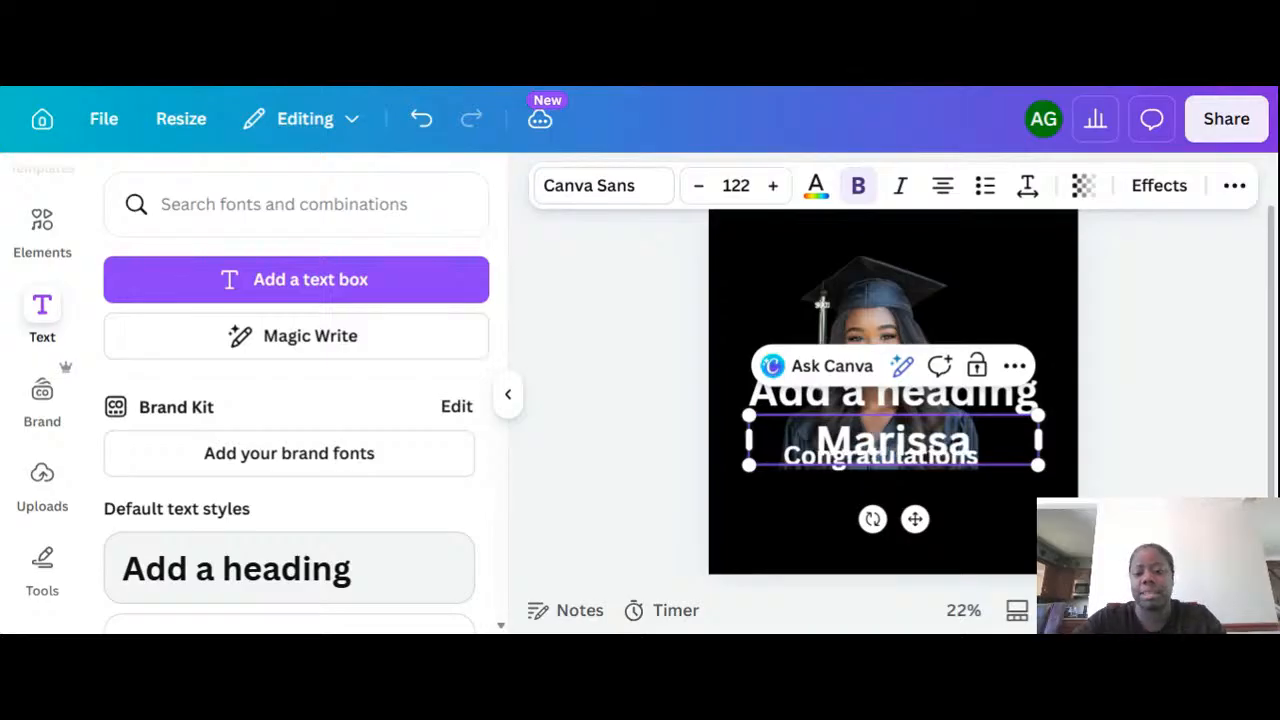
{"action": "left_click", "coordinate": [837, 406]}
{"action": "key", "text": "Delete"}
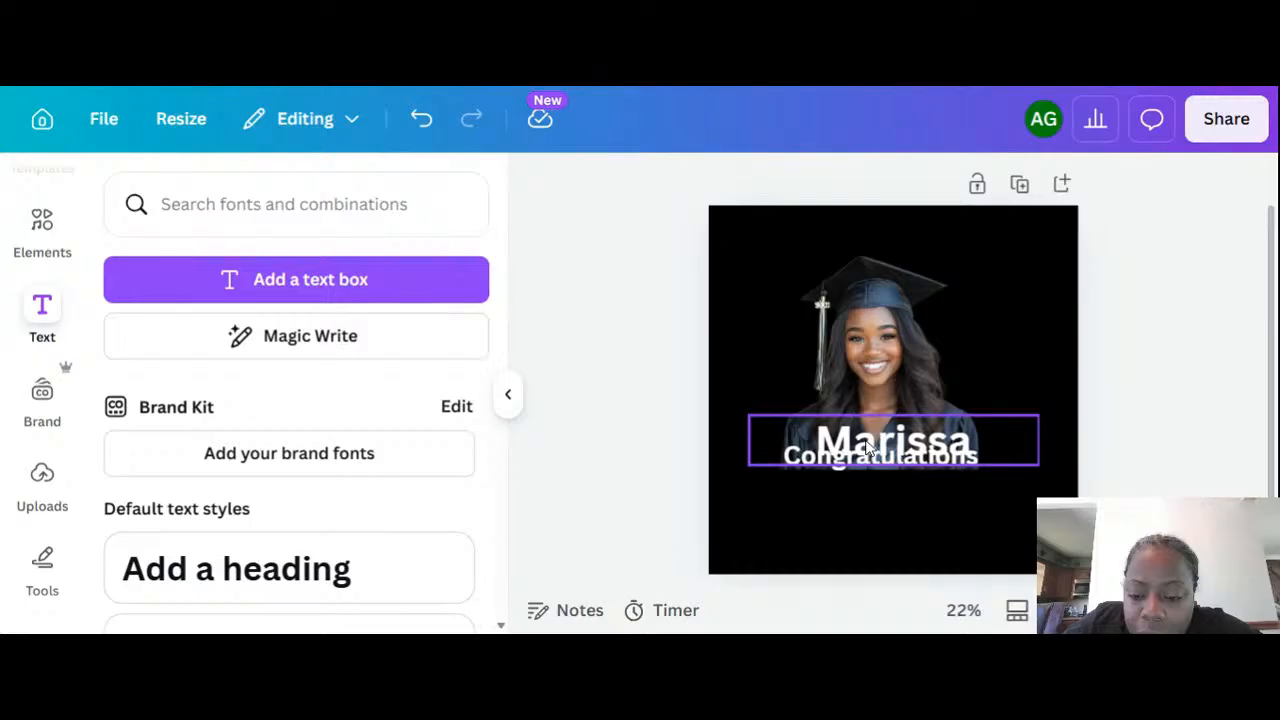
Fit the name's text box to its text, enlarge it to font size 144 and center it just below Congratulations.
{"action": "left_click_drag", "start_coordinate": [868, 450], "coordinate": [920, 506]}
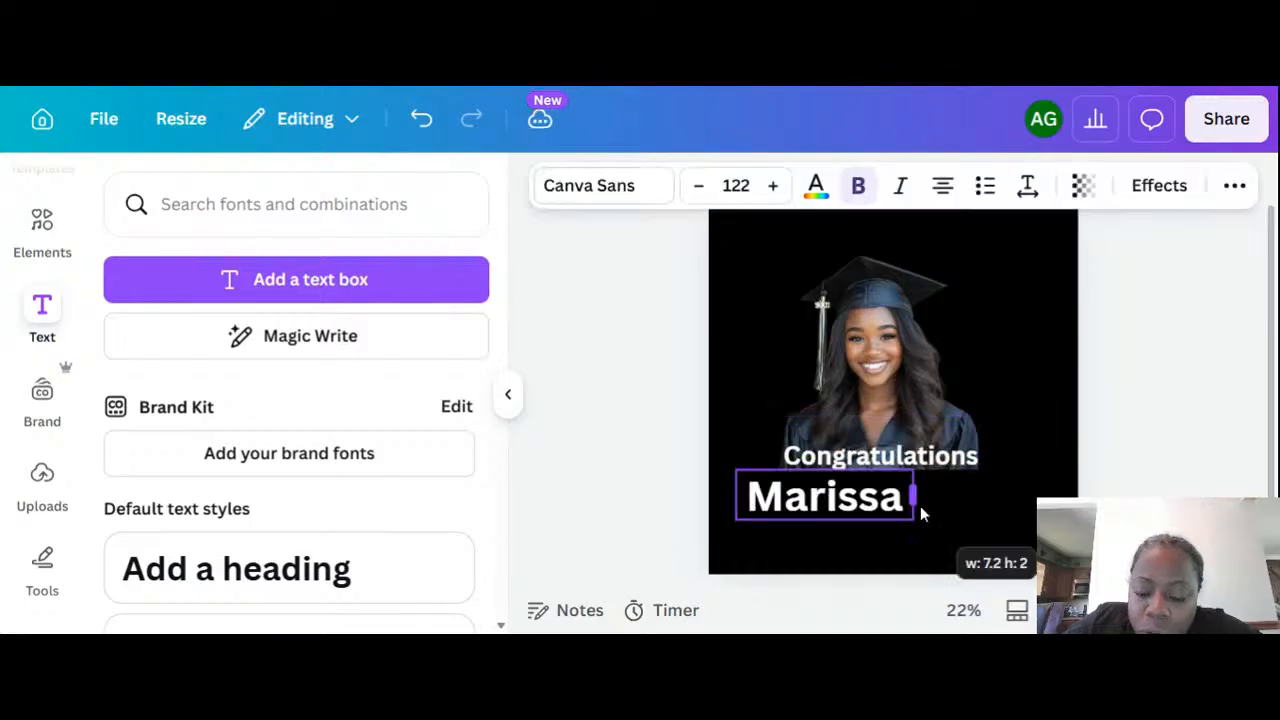
{"action": "left_click_drag", "start_coordinate": [845, 575], "coordinate": [901, 560]}
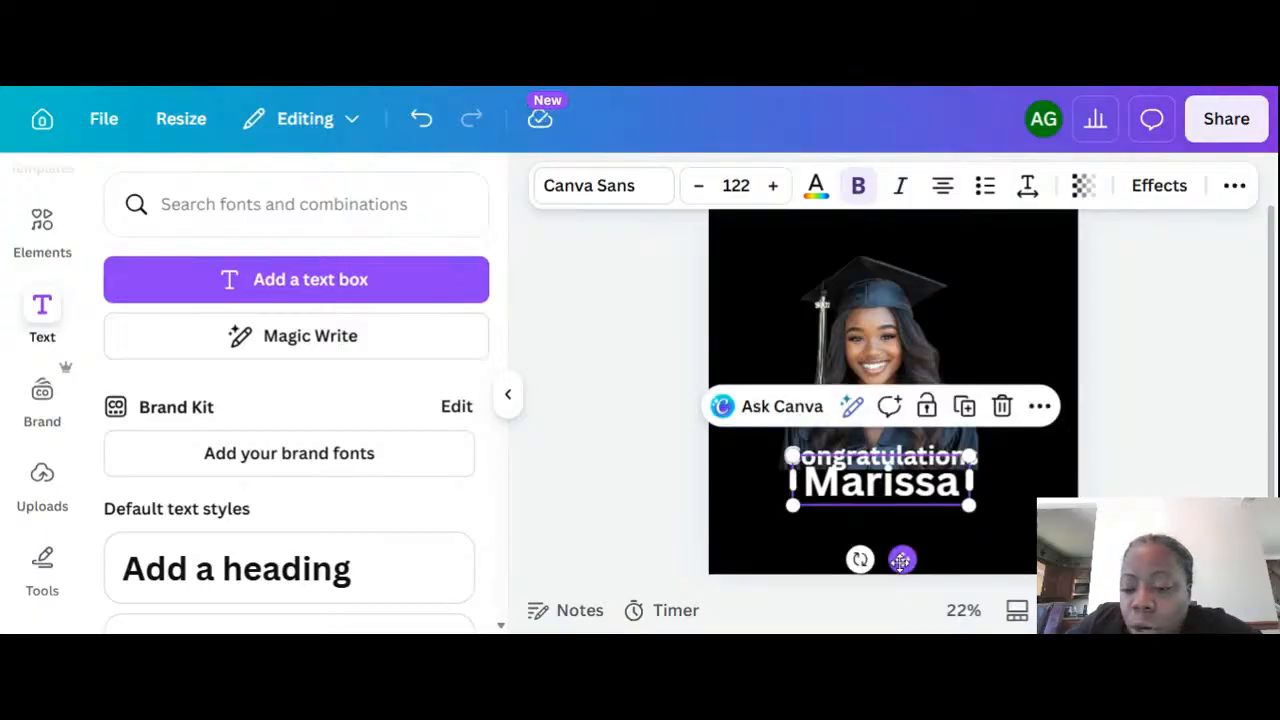
{"action": "left_click_drag", "start_coordinate": [969, 505], "coordinate": [1000, 517]}
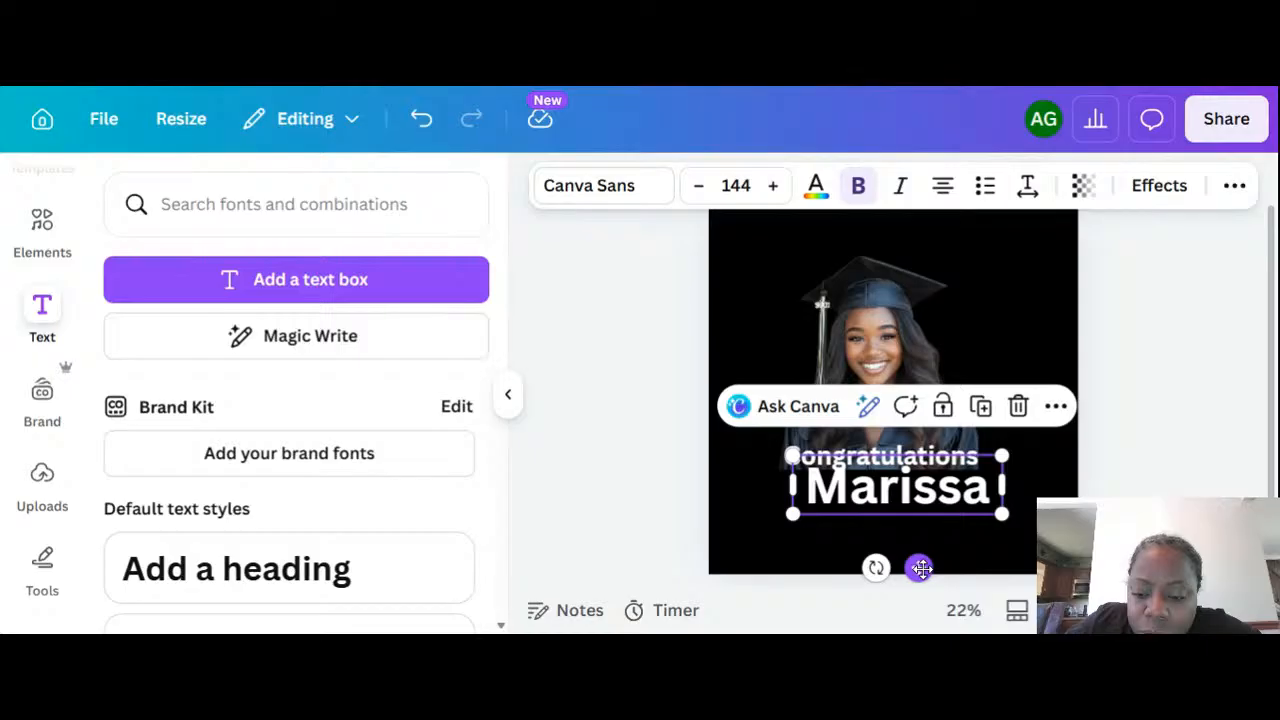
{"action": "left_click_drag", "start_coordinate": [917, 566], "coordinate": [905, 570]}
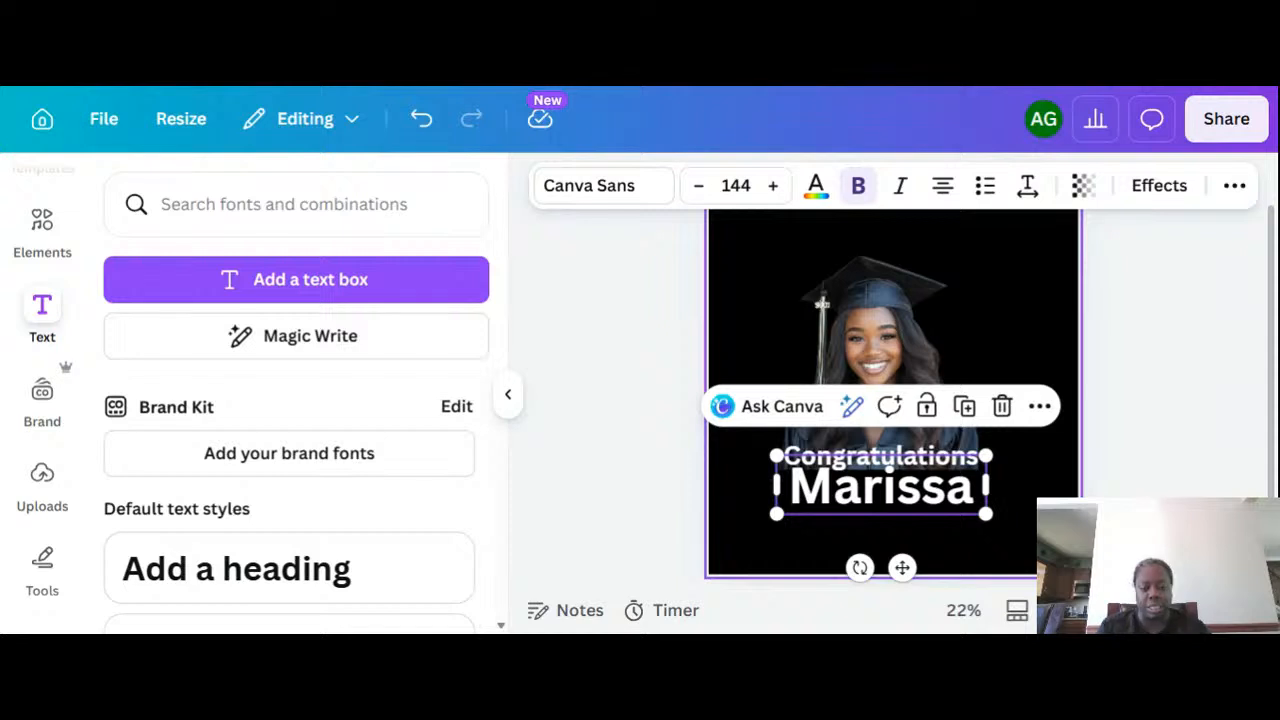
{"action": "left_click", "coordinate": [830, 290]}
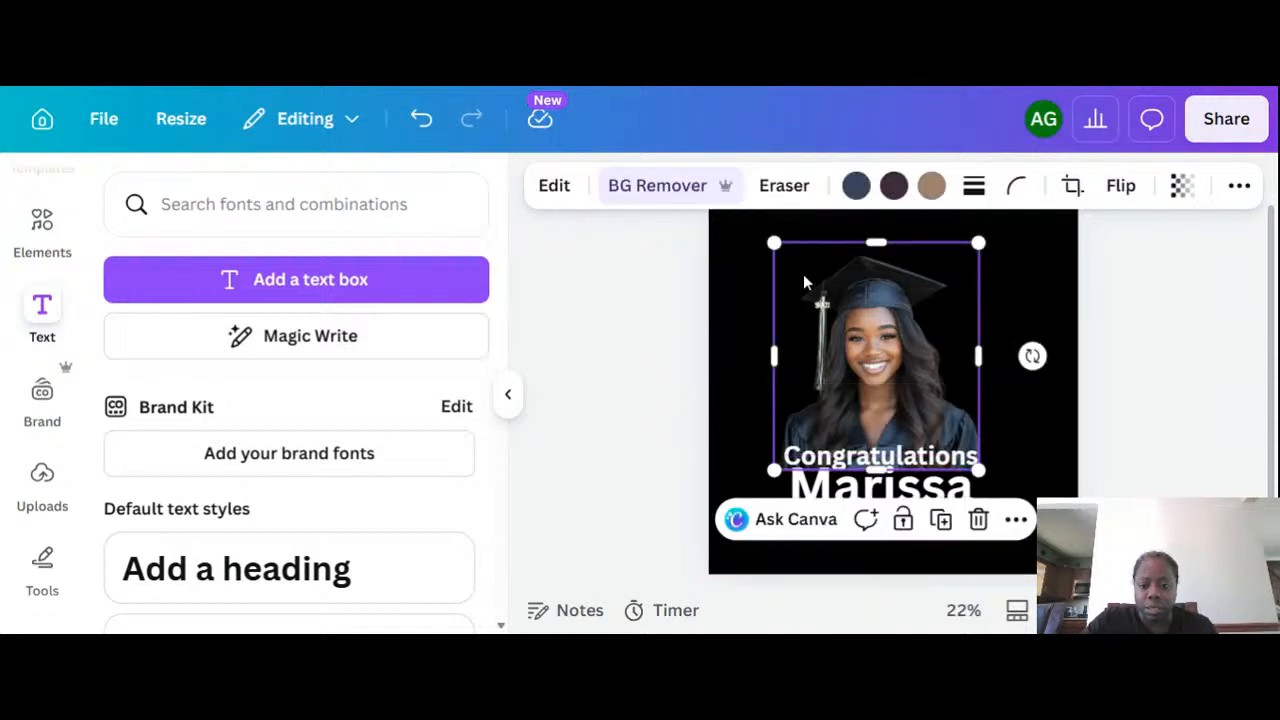
{"action": "left_click_drag", "start_coordinate": [840, 327], "coordinate": [903, 299]}
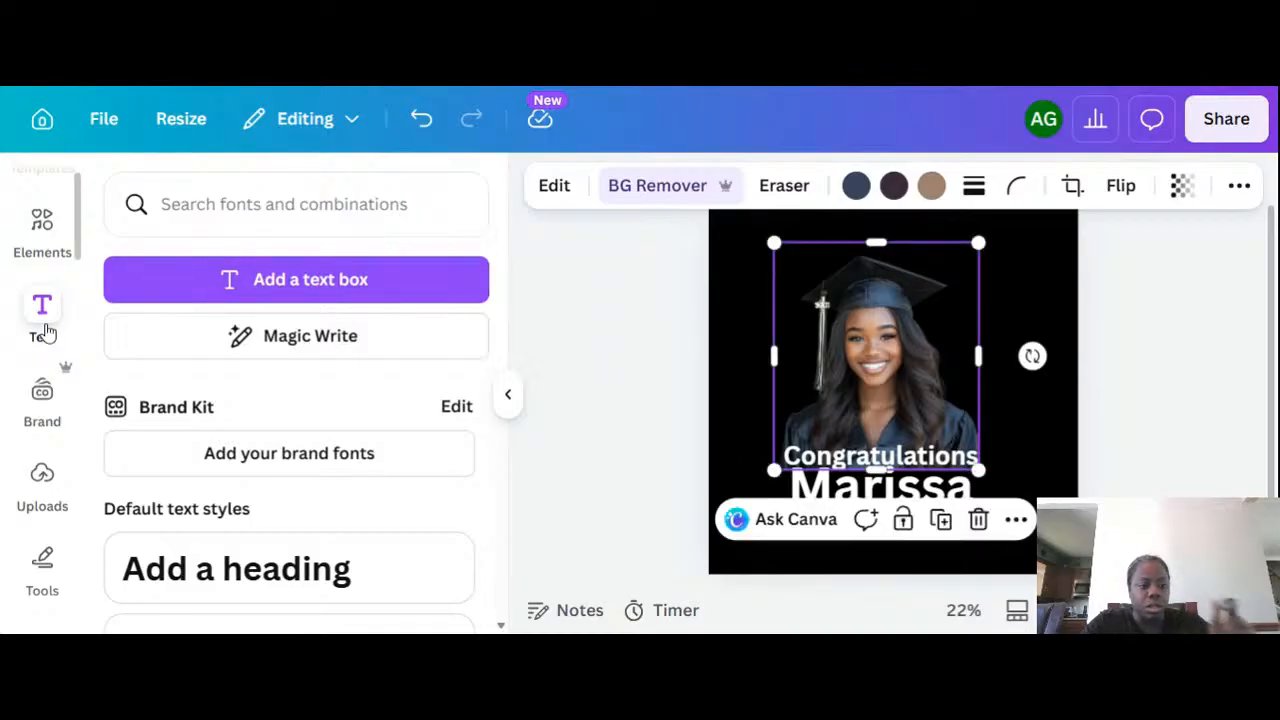
Add a heading with 20 and 26 stacked on two lines and place it beside the graduate's face, right of her hair.
{"action": "left_click", "coordinate": [299, 584]}
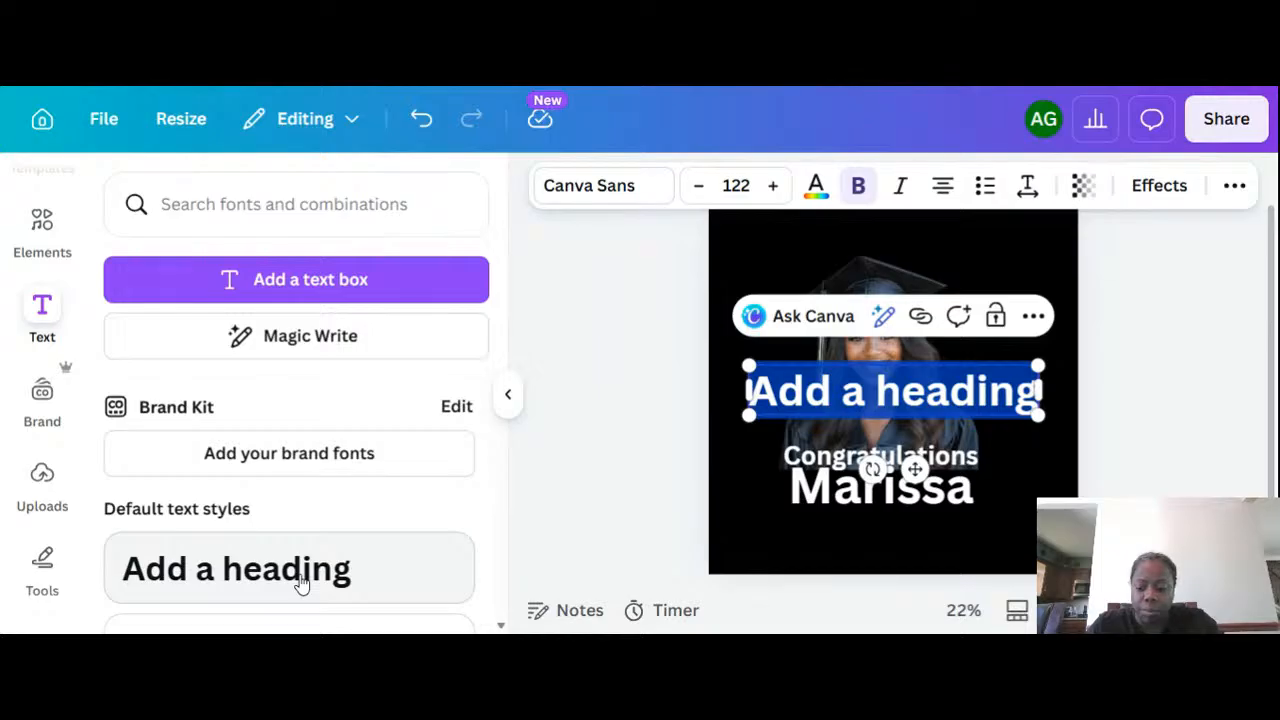
{"action": "type", "text": "20"}
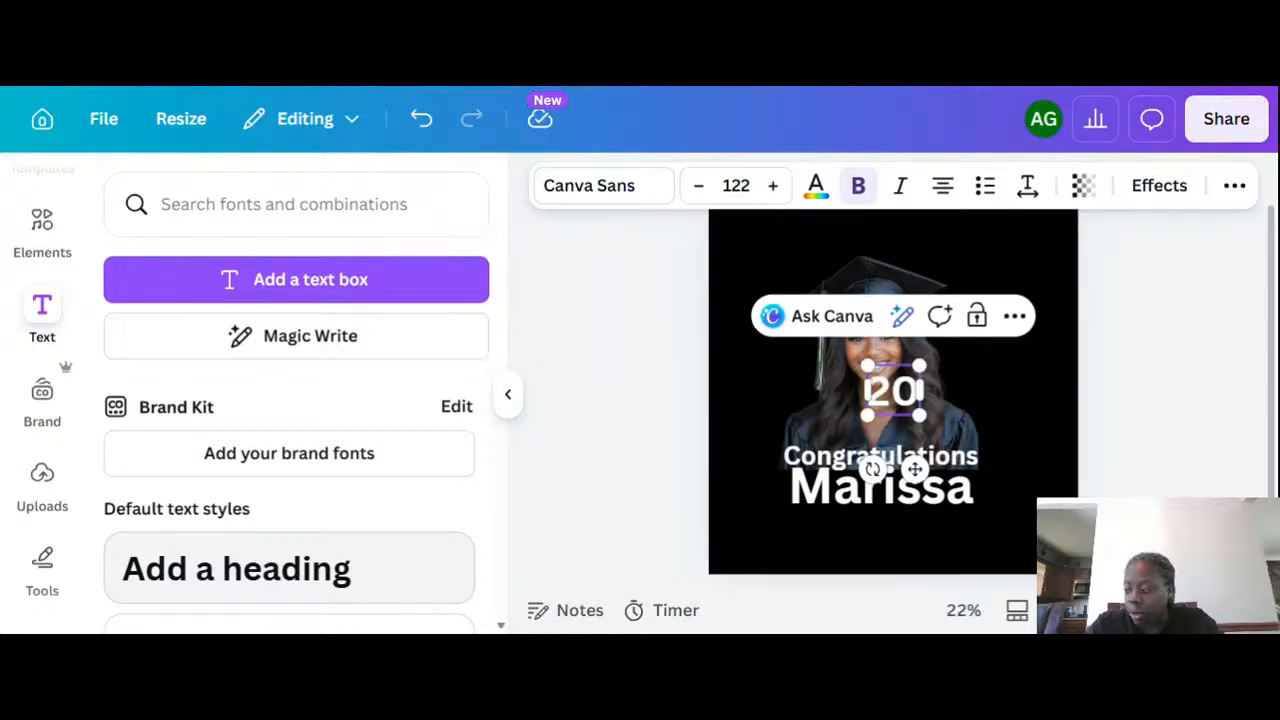
{"action": "key", "text": "Return"}
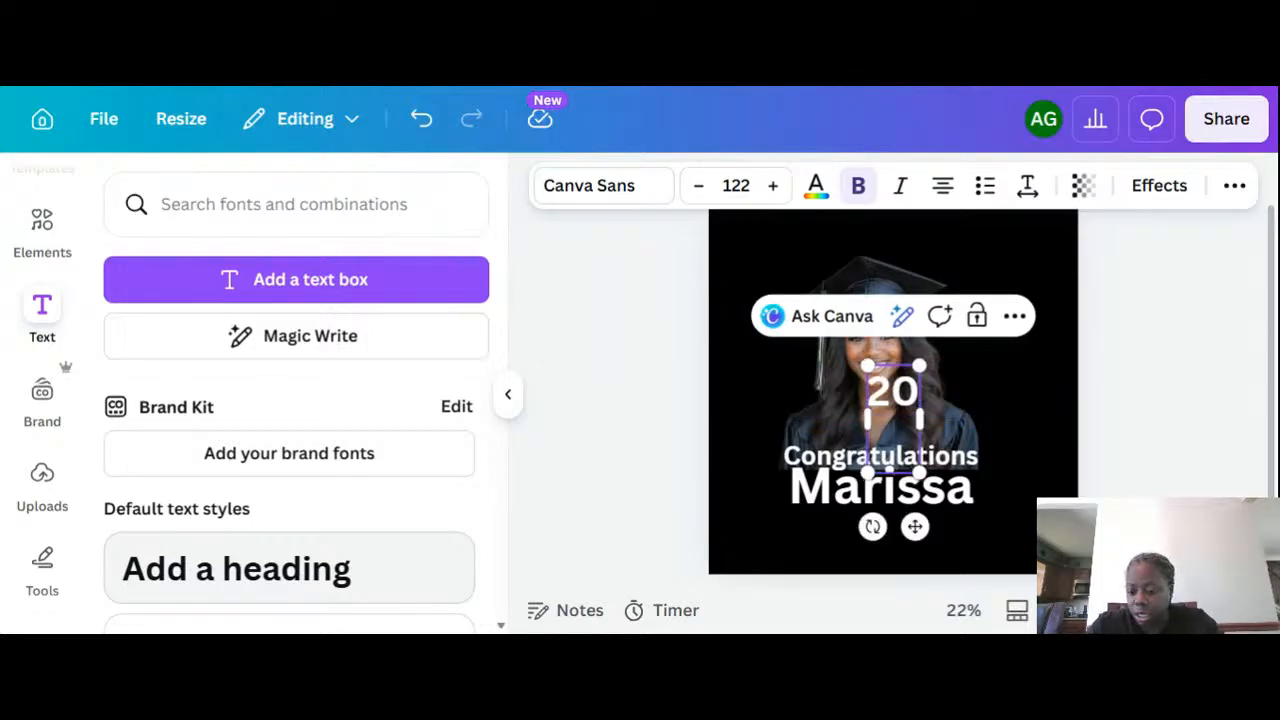
{"action": "type", "text": "26"}
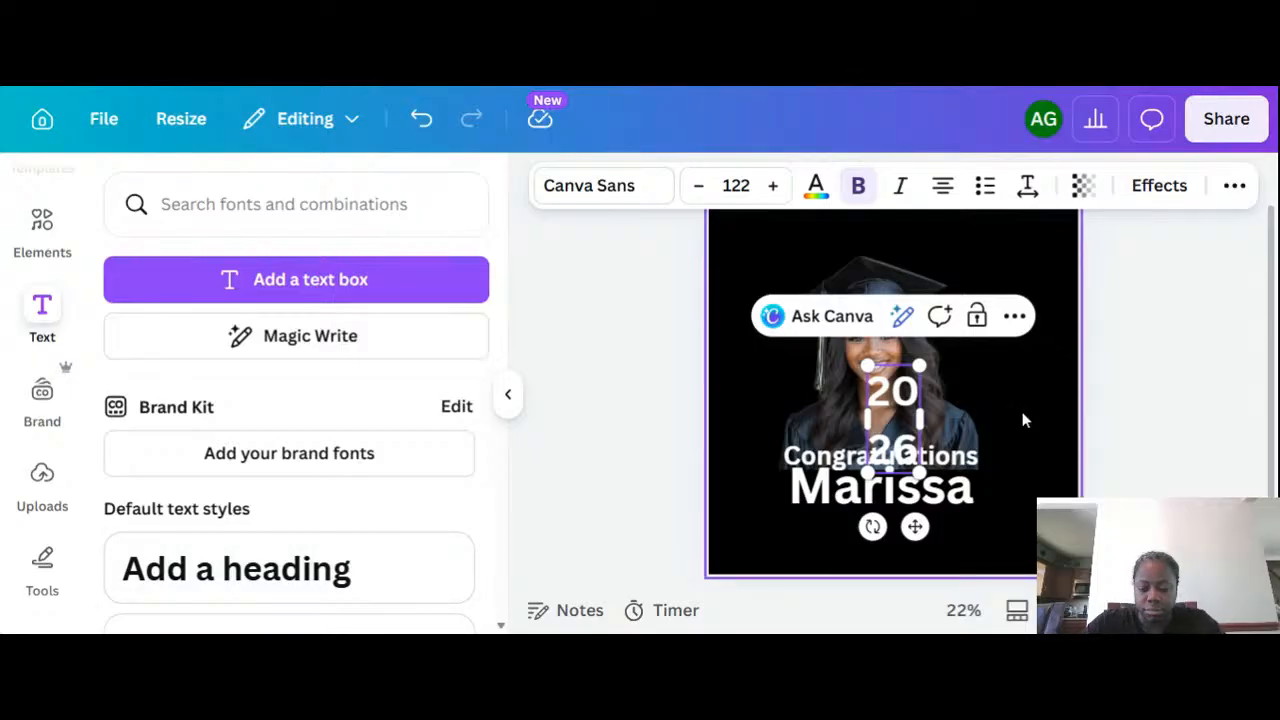
{"action": "left_click", "coordinate": [1024, 420]}
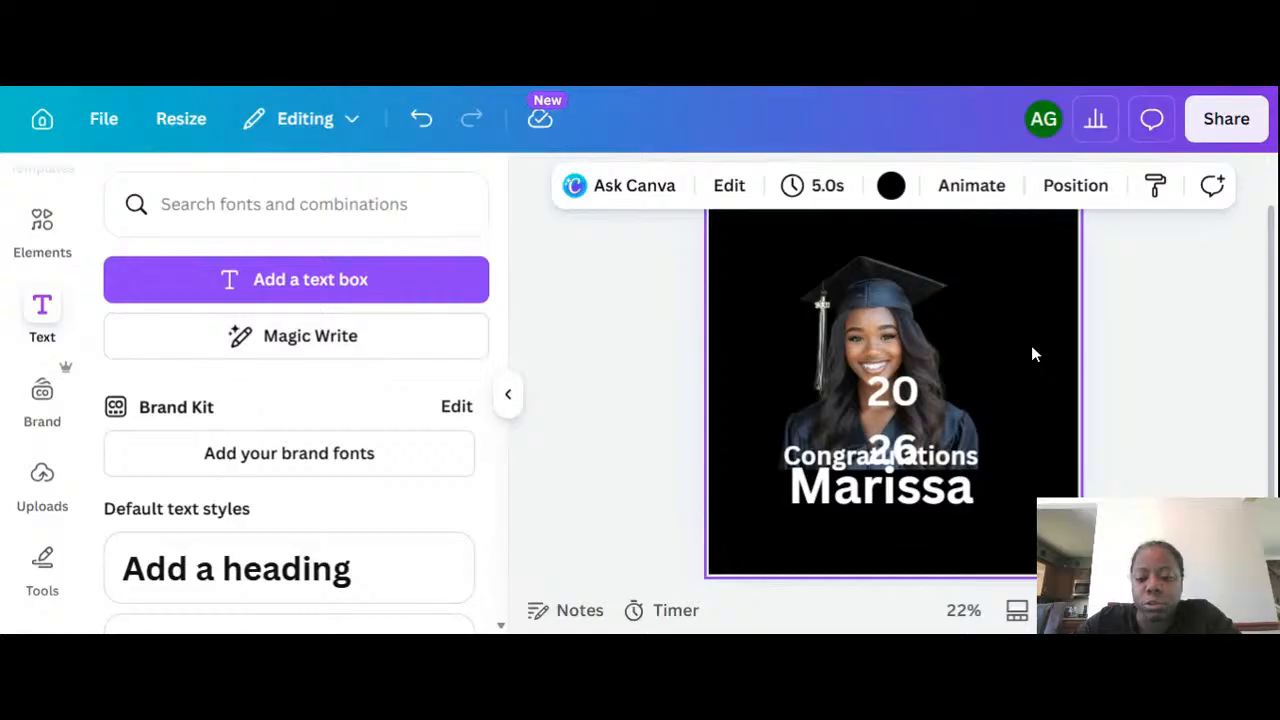
{"action": "left_click", "coordinate": [896, 430]}
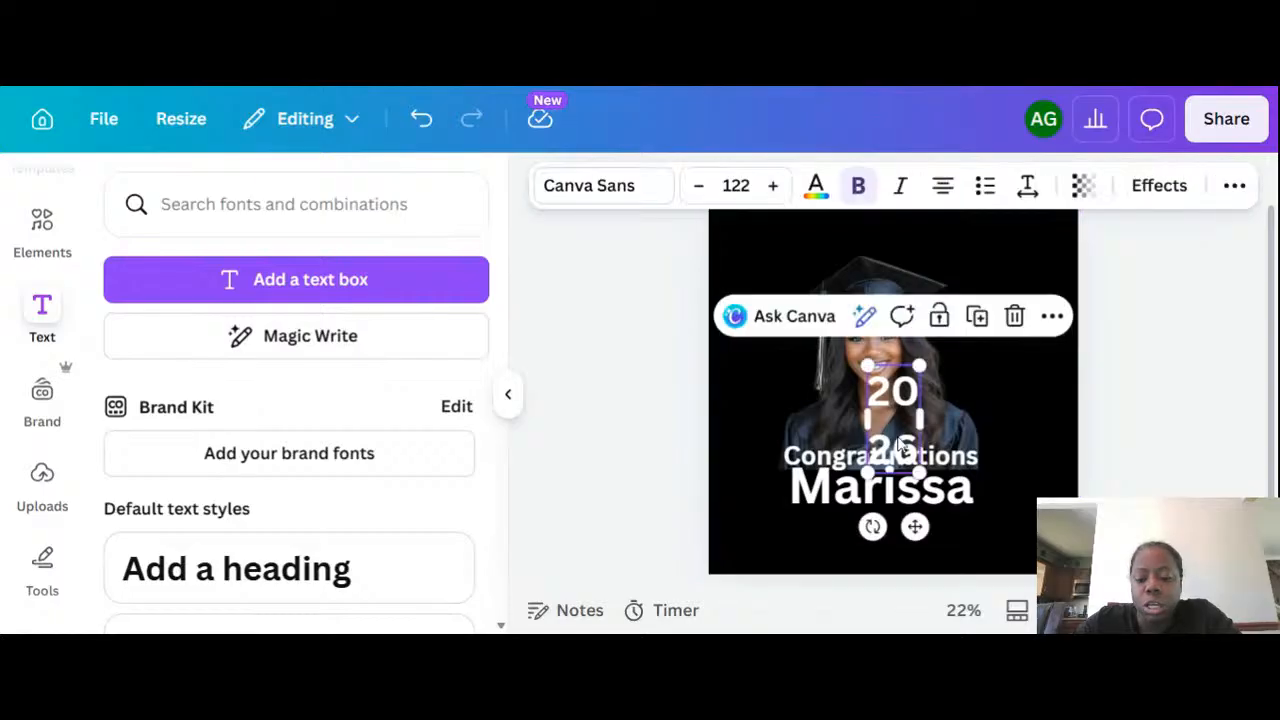
{"action": "left_click_drag", "start_coordinate": [896, 430], "coordinate": [969, 367]}
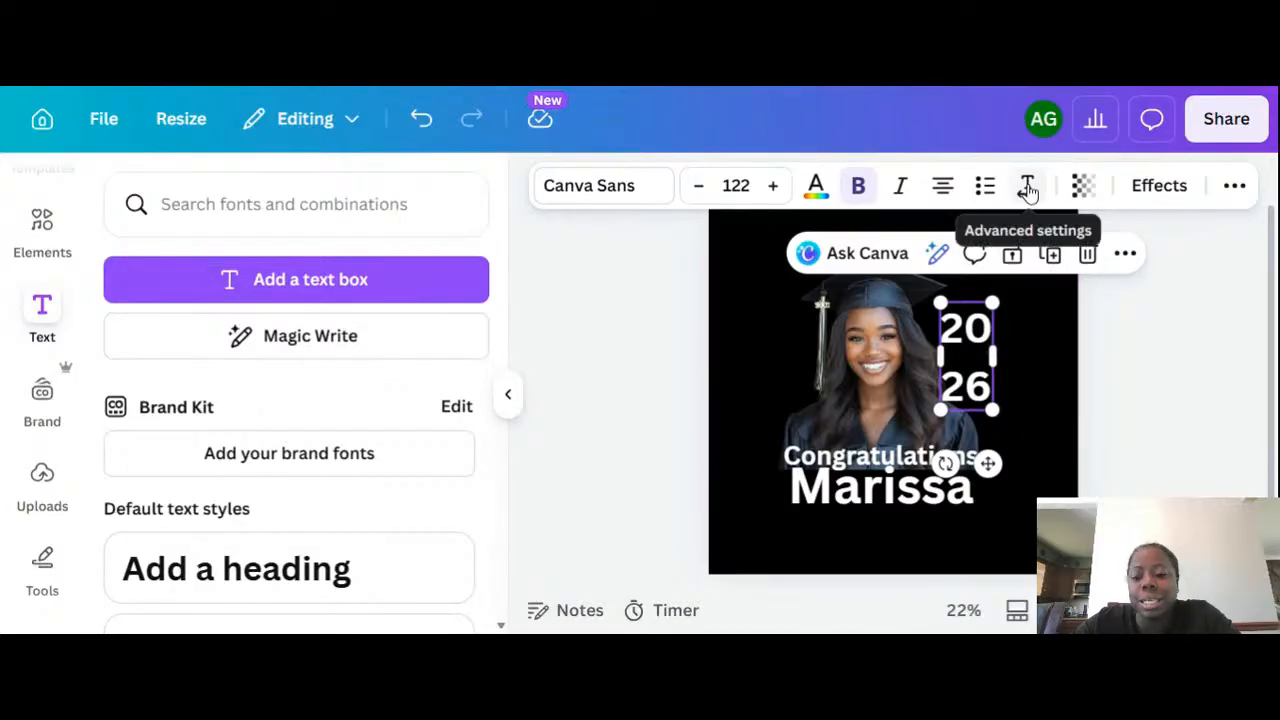
Reduce the line spacing of the stacked 20 26 heading to about 0.97.
{"action": "left_click", "coordinate": [1028, 188]}
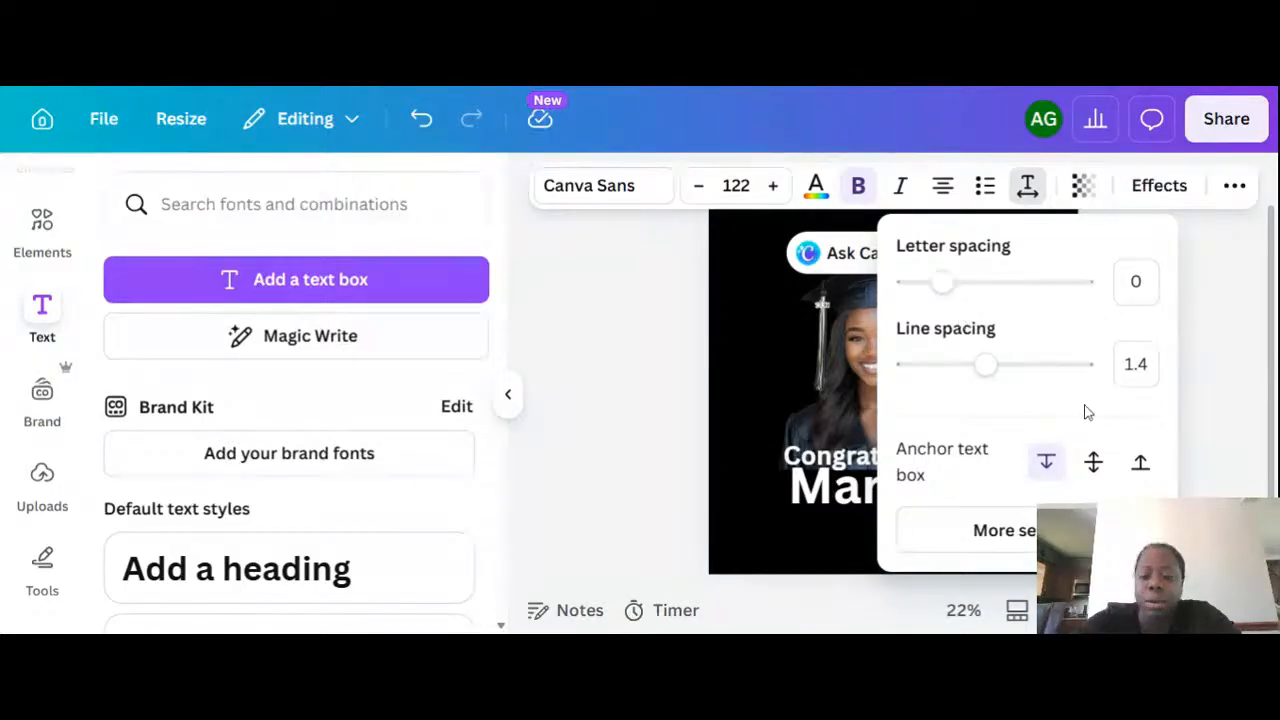
{"action": "scroll", "coordinate": [847, 417], "scroll_direction": "down", "scroll_amount": 1}
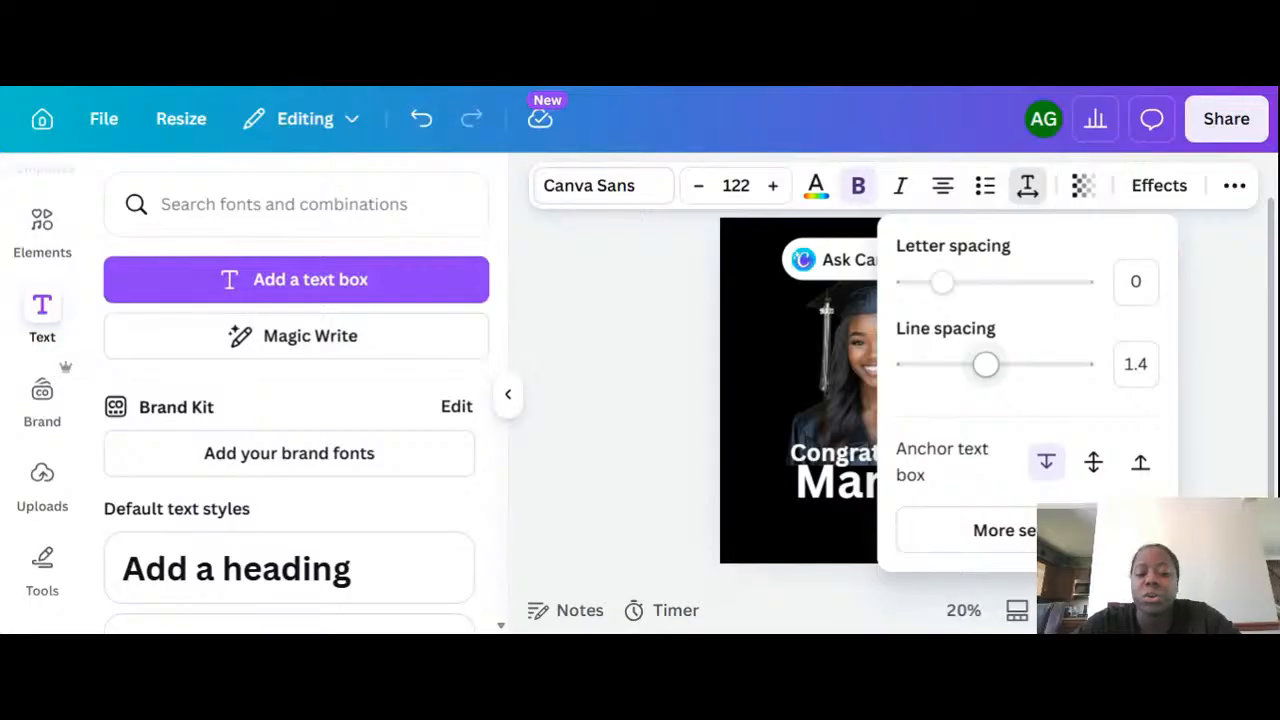
{"action": "left_click", "coordinate": [507, 395]}
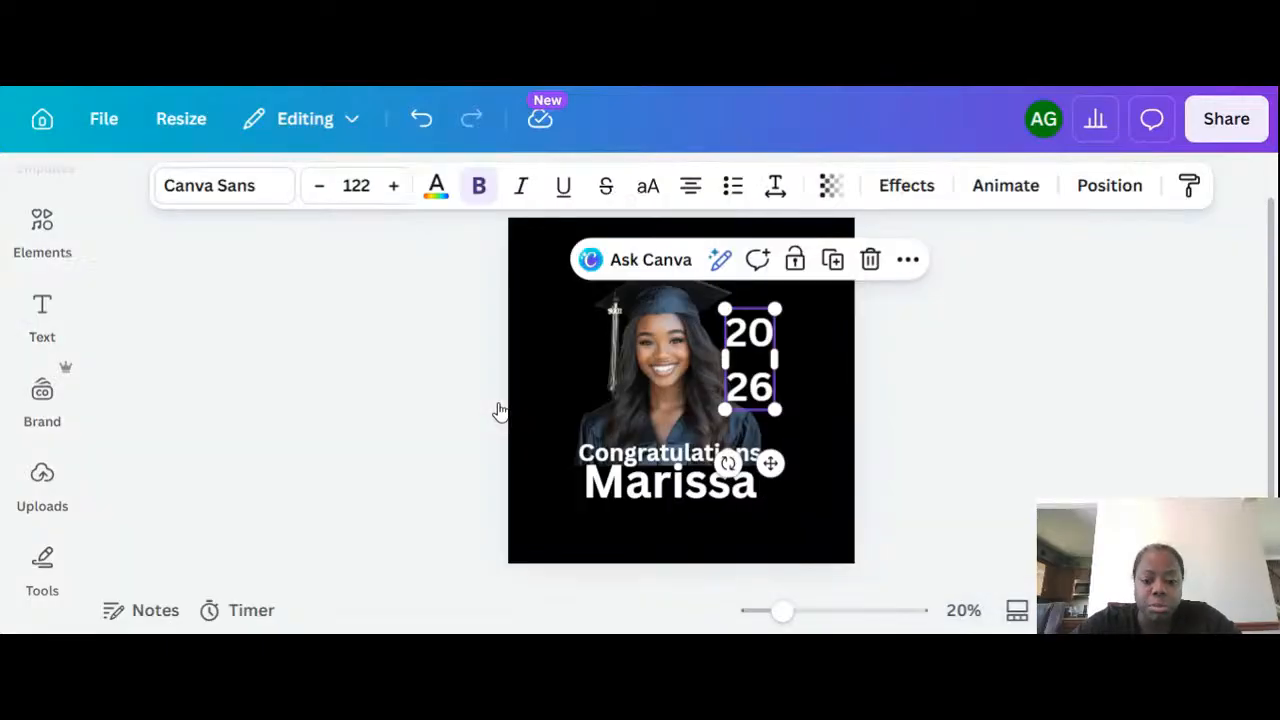
{"action": "left_click", "coordinate": [775, 187]}
{"action": "left_click_drag", "start_coordinate": [734, 366], "coordinate": [694, 366]}
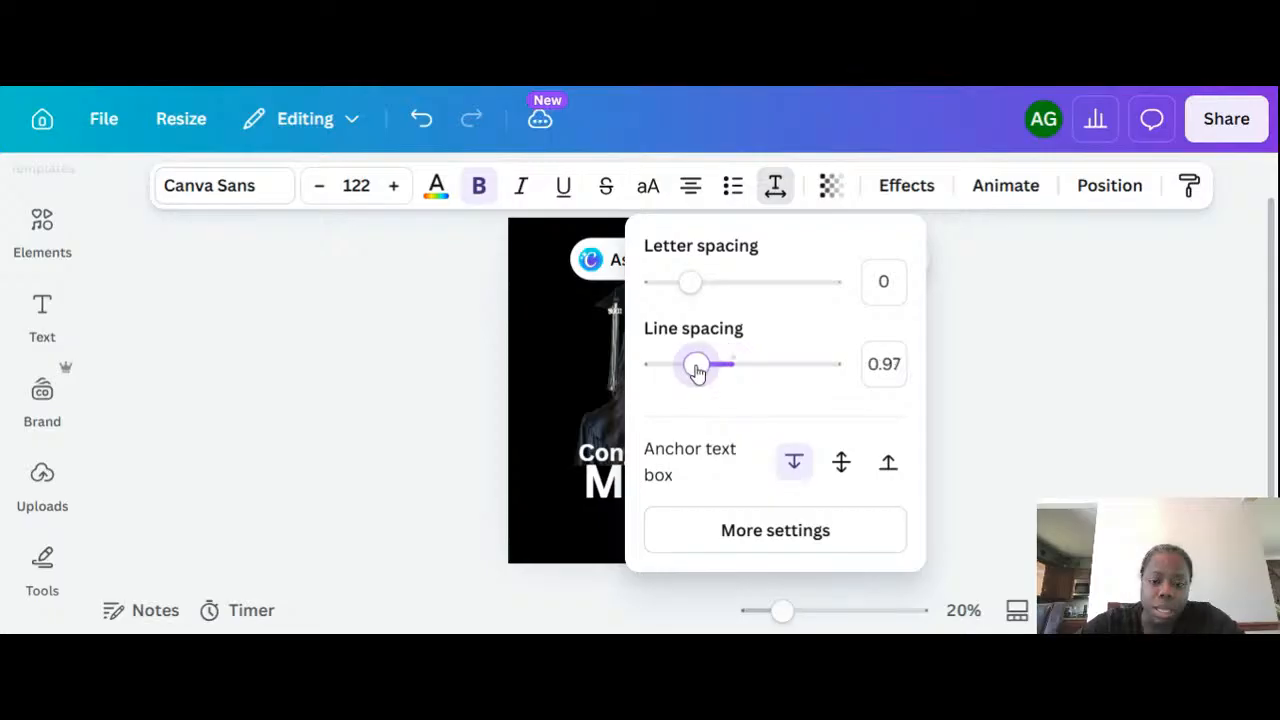
{"action": "left_click", "coordinate": [562, 325]}
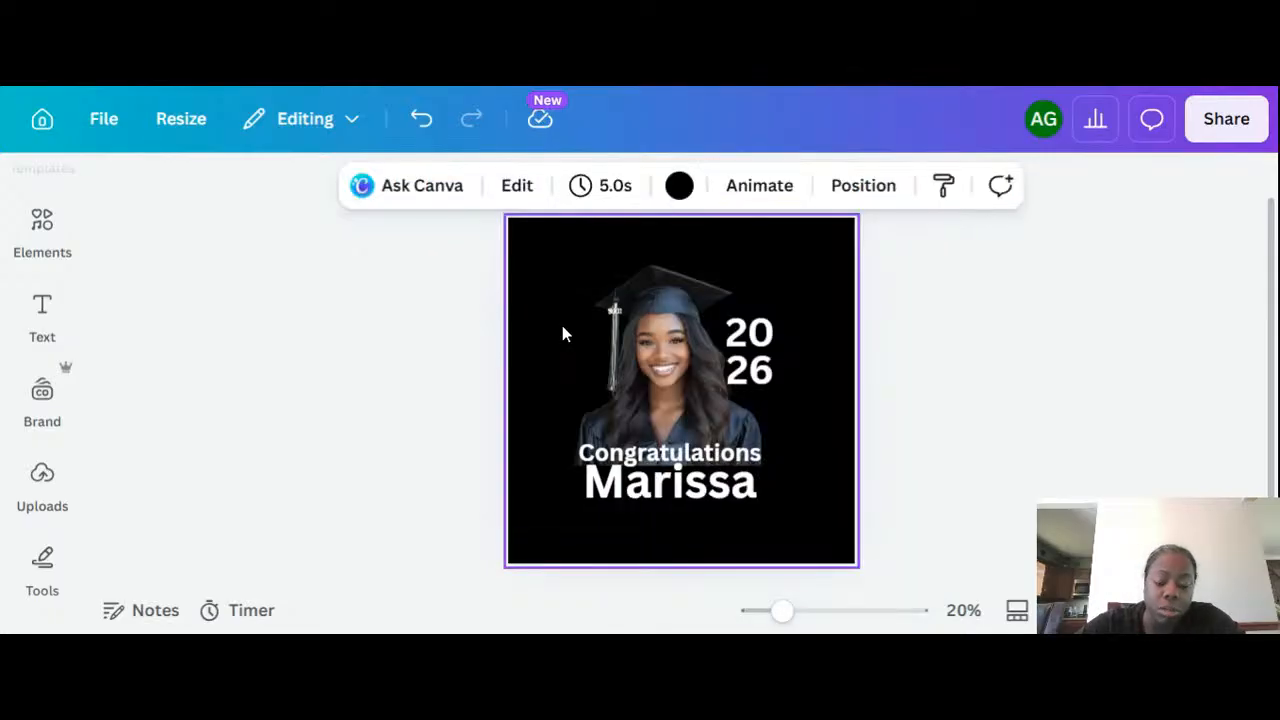
Enlarge the stacked 20 26 heading to font size 187 and shift it slightly down and away from the graduate.
{"action": "left_click", "coordinate": [749, 340]}
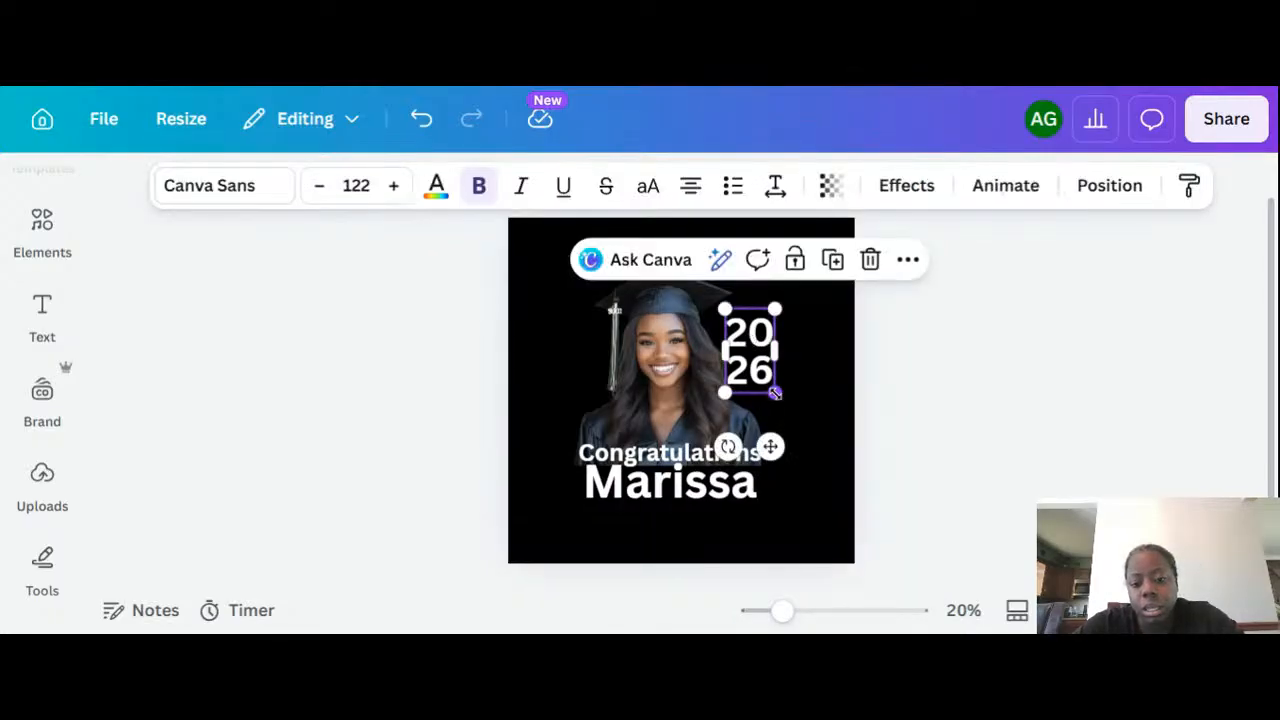
{"action": "left_click_drag", "start_coordinate": [777, 394], "coordinate": [800, 438]}
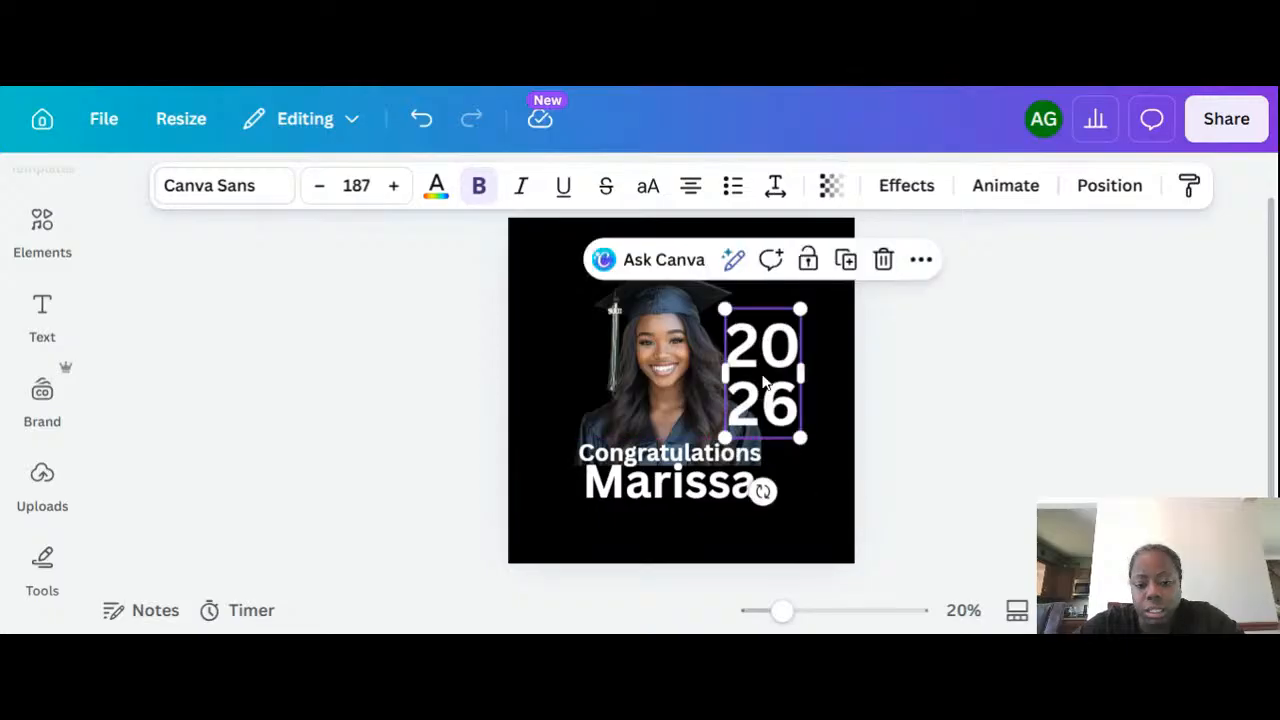
{"action": "mouse_move", "coordinate": [763, 381]}
{"action": "left_mouse_down"}
{"action": "mouse_move", "coordinate": [786, 390]}
{"action": "mouse_move", "coordinate": [775, 395]}
{"action": "left_mouse_up"}
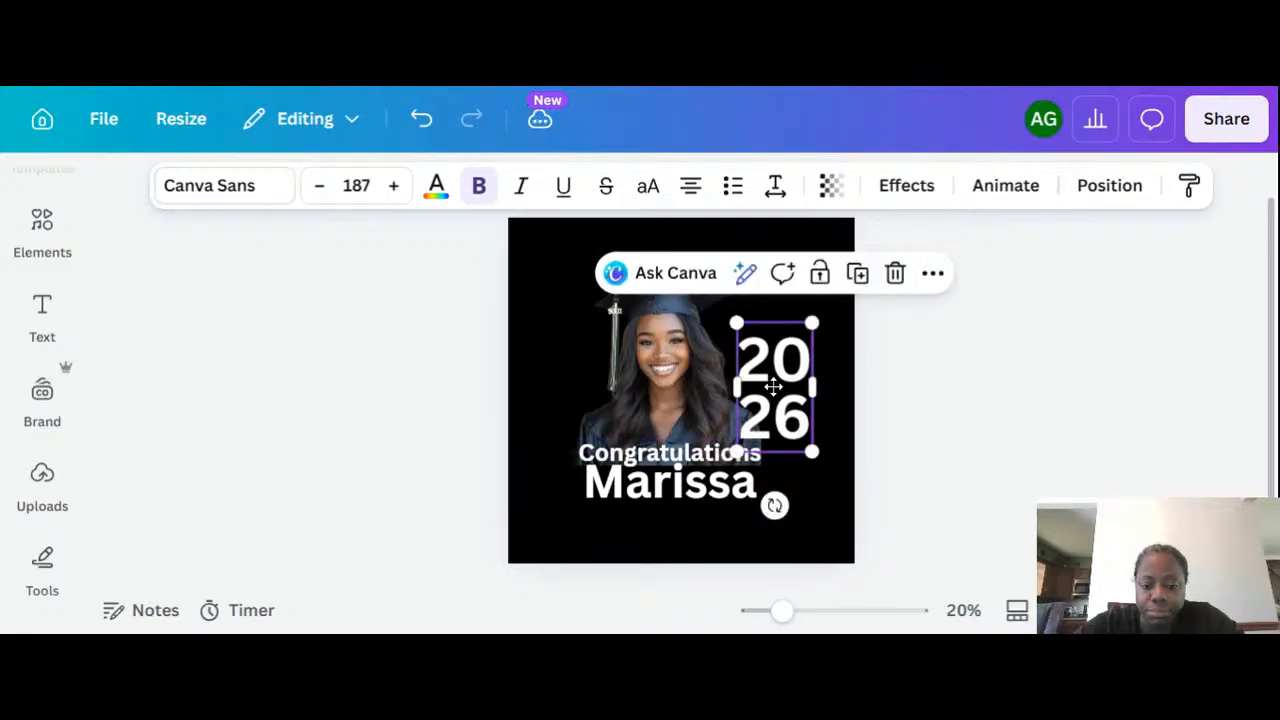
Move the graduate photo slightly left and align the stacked 20 26 heading with the canvas's vertical middle.
{"action": "left_click", "coordinate": [679, 344]}
{"action": "left_click_drag", "start_coordinate": [679, 344], "coordinate": [653, 341]}
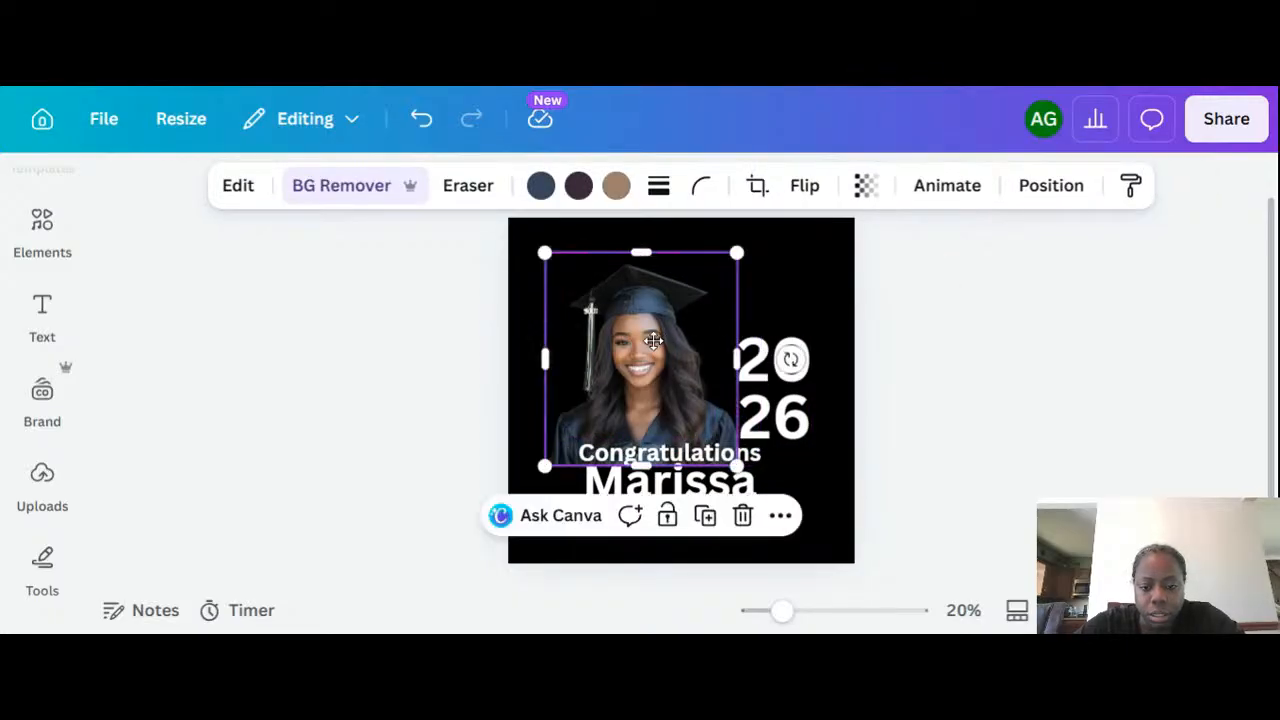
{"action": "left_click", "coordinate": [777, 386]}
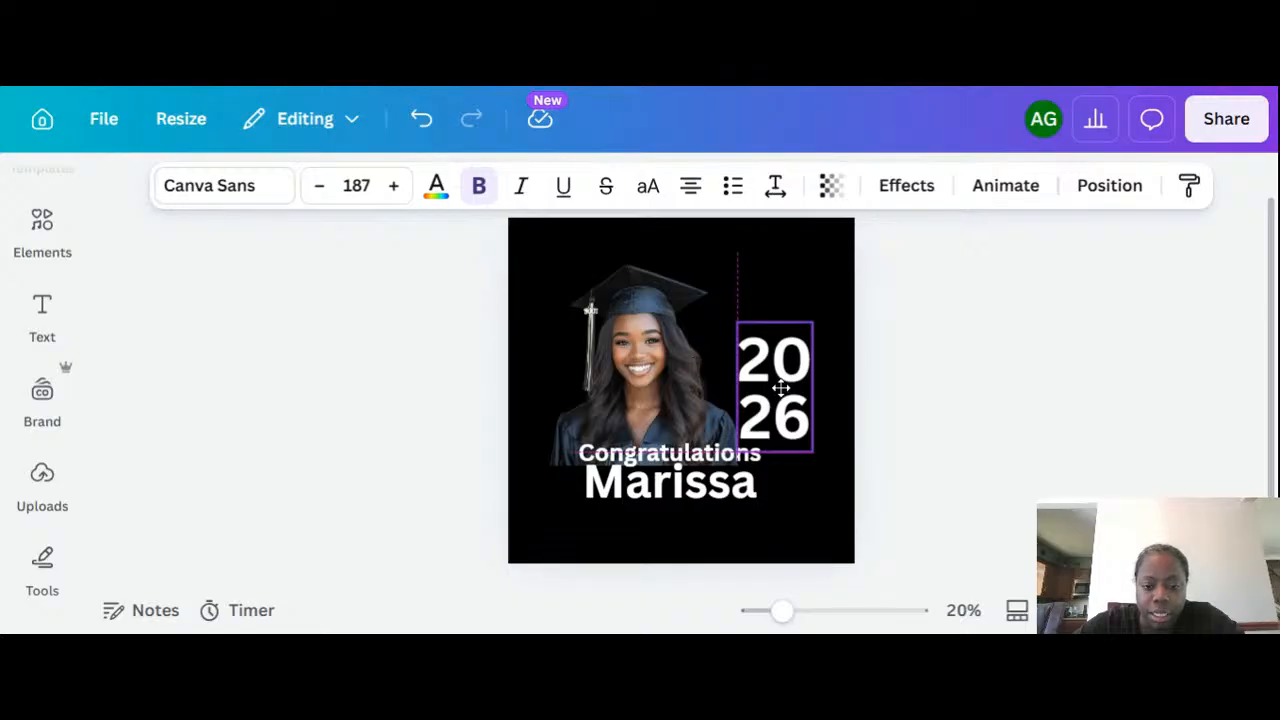
{"action": "left_click_drag", "start_coordinate": [777, 386], "coordinate": [783, 390]}
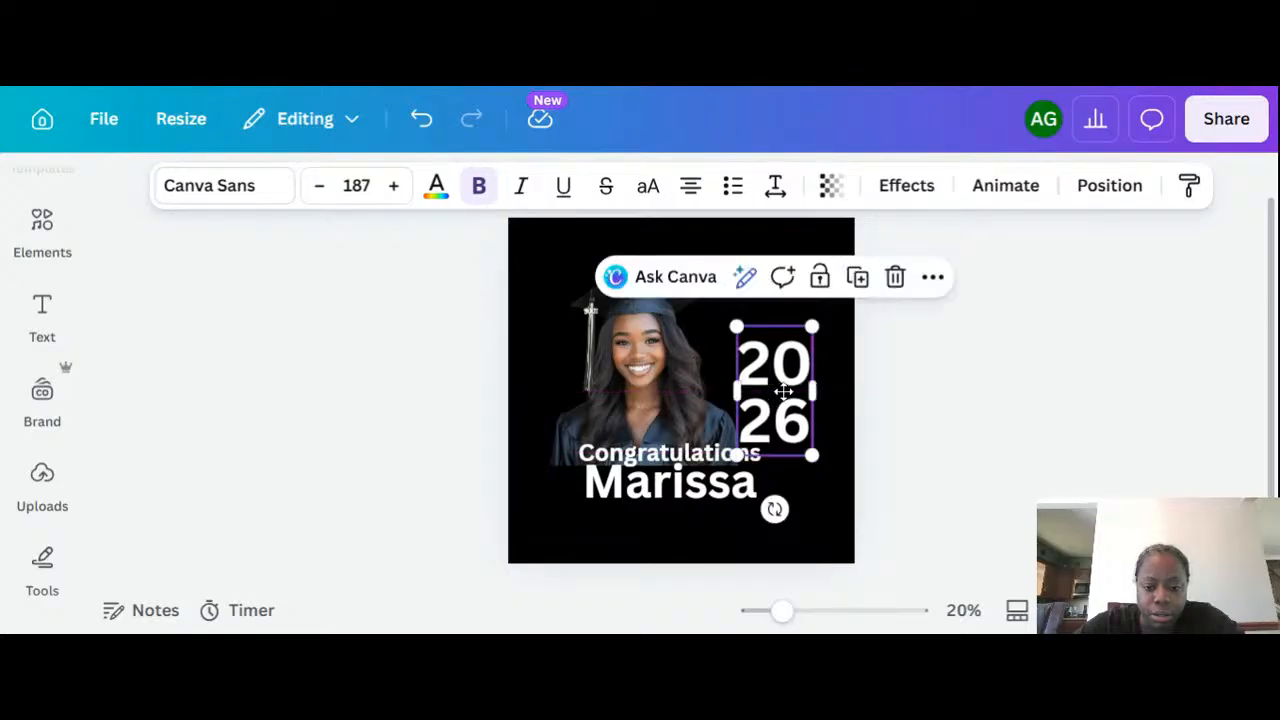
Shift the Congratulations text and the graduate's name slightly left so both sit centred beneath the graduate photo.
{"action": "left_click", "coordinate": [652, 467]}
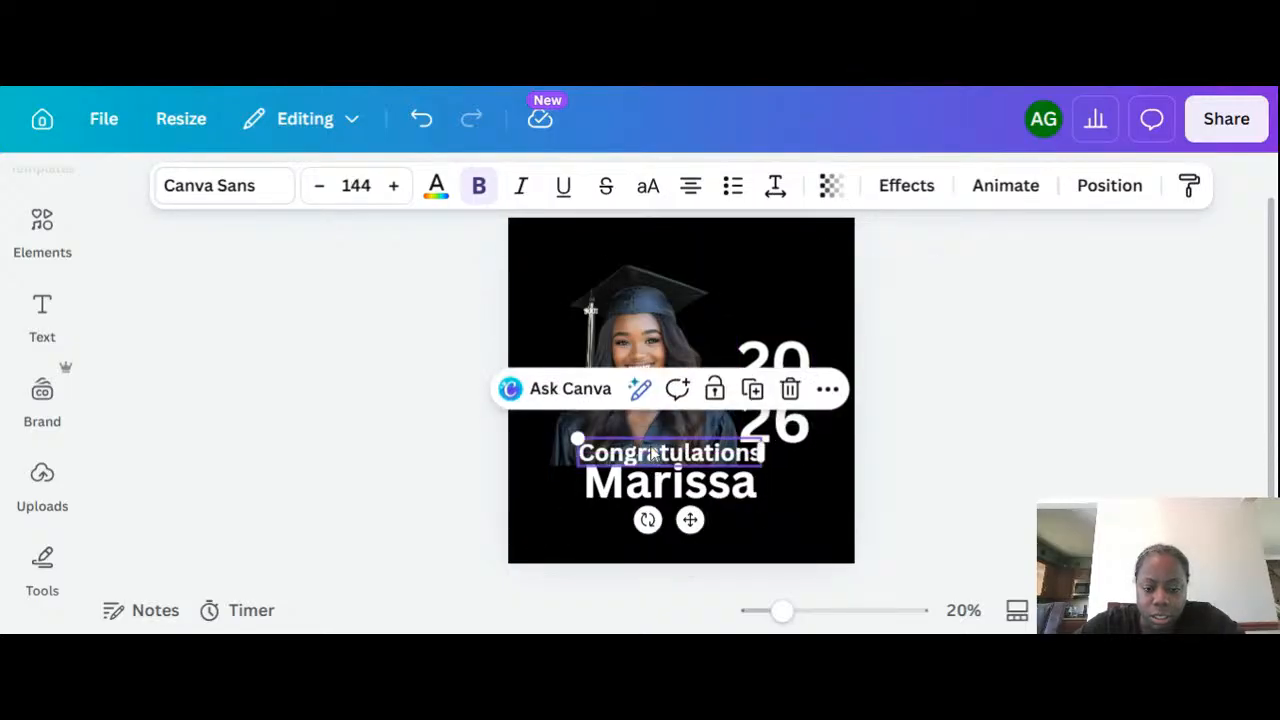
{"action": "left_click", "coordinate": [652, 453]}
{"action": "left_click_drag", "start_coordinate": [652, 453], "coordinate": [646, 482]}
{"action": "left_click", "coordinate": [662, 482]}
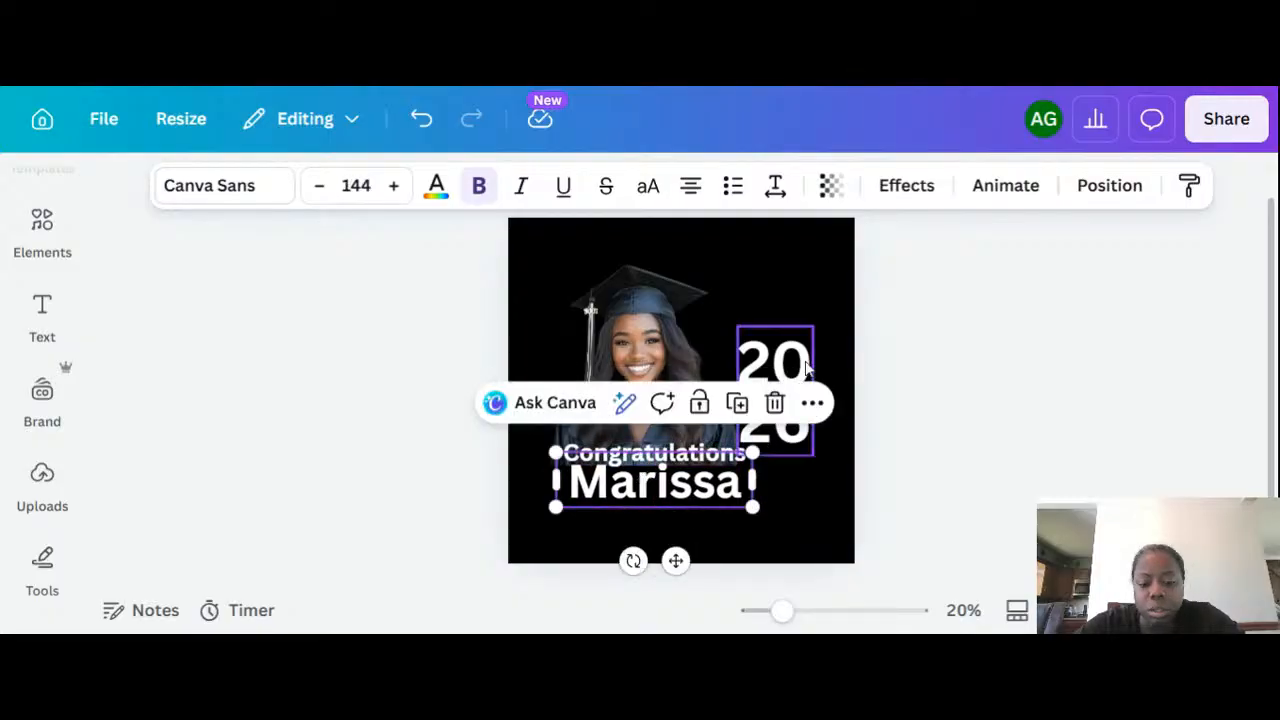
Move the stacked 20 26 heading up against the graduate's hair and tilt it slightly clockwise.
{"action": "left_click_drag", "start_coordinate": [804, 364], "coordinate": [764, 333]}
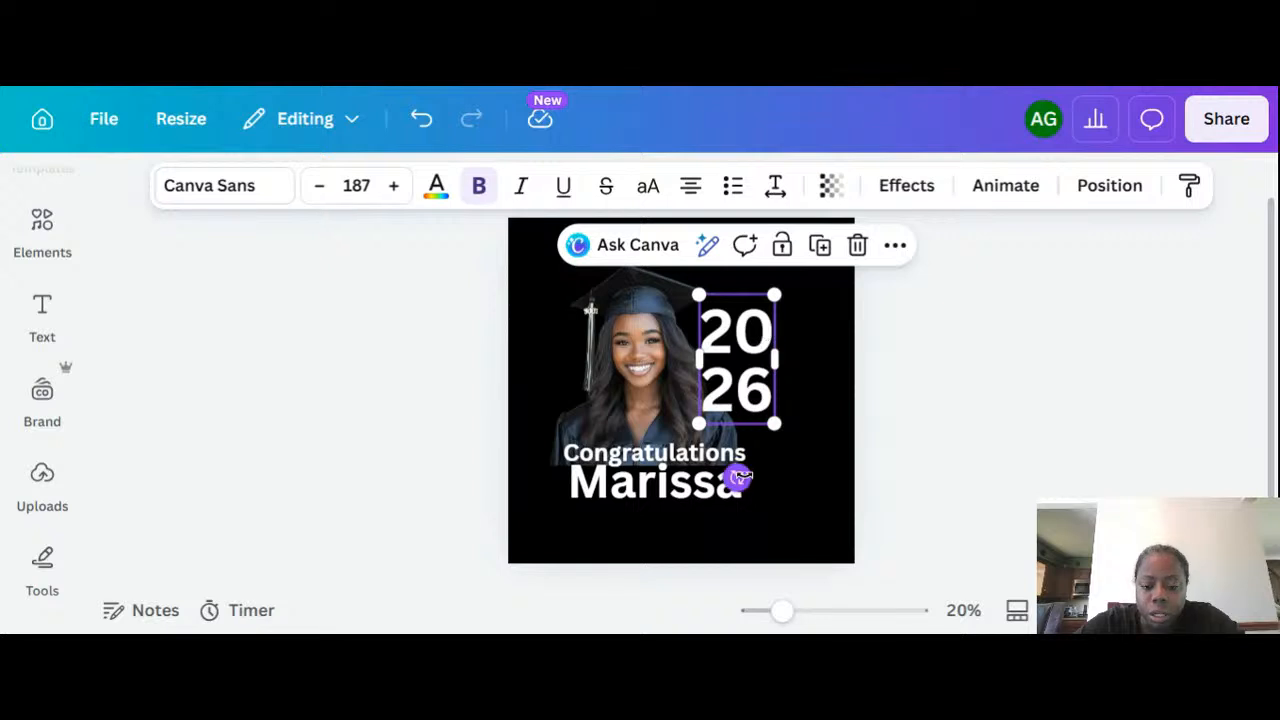
{"action": "left_click_drag", "start_coordinate": [737, 478], "coordinate": [728, 490]}
Search the fonts for "varsity script" for the Congratulations text and browse the results.
{"action": "left_click", "coordinate": [607, 458]}
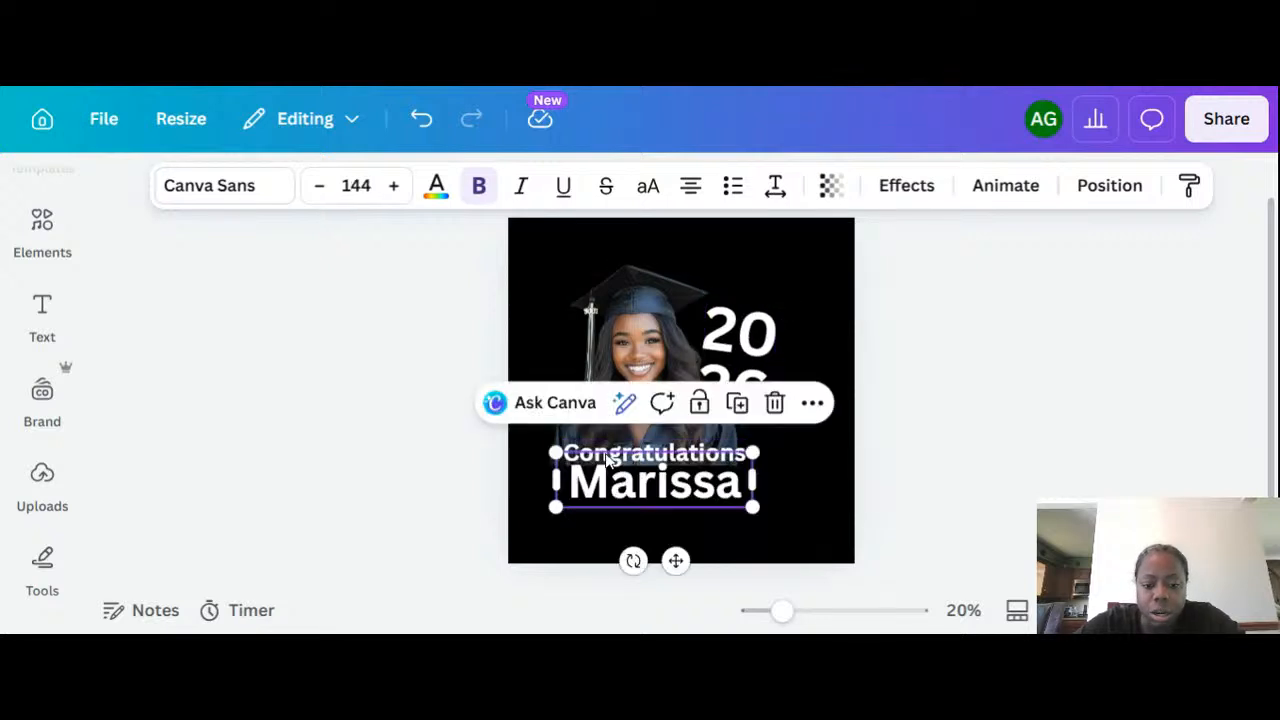
{"action": "left_click", "coordinate": [606, 455]}
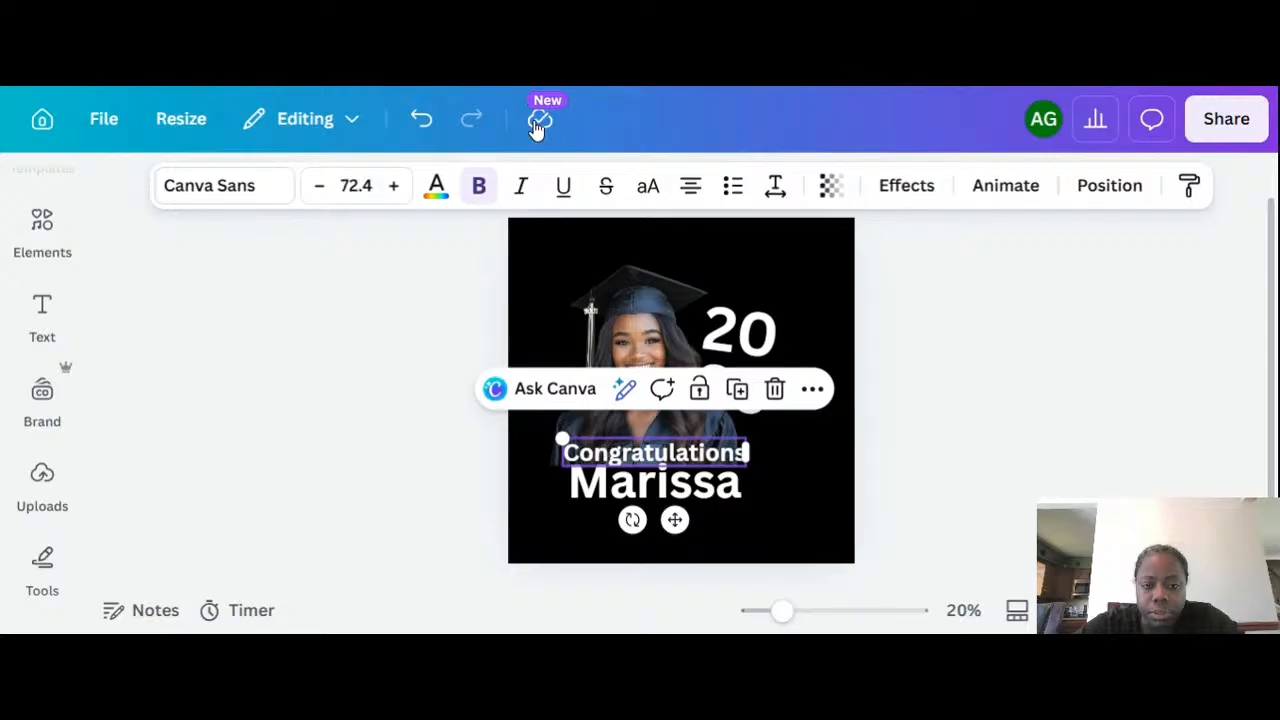
{"action": "left_click", "coordinate": [213, 198]}
{"action": "left_click", "coordinate": [270, 364]}
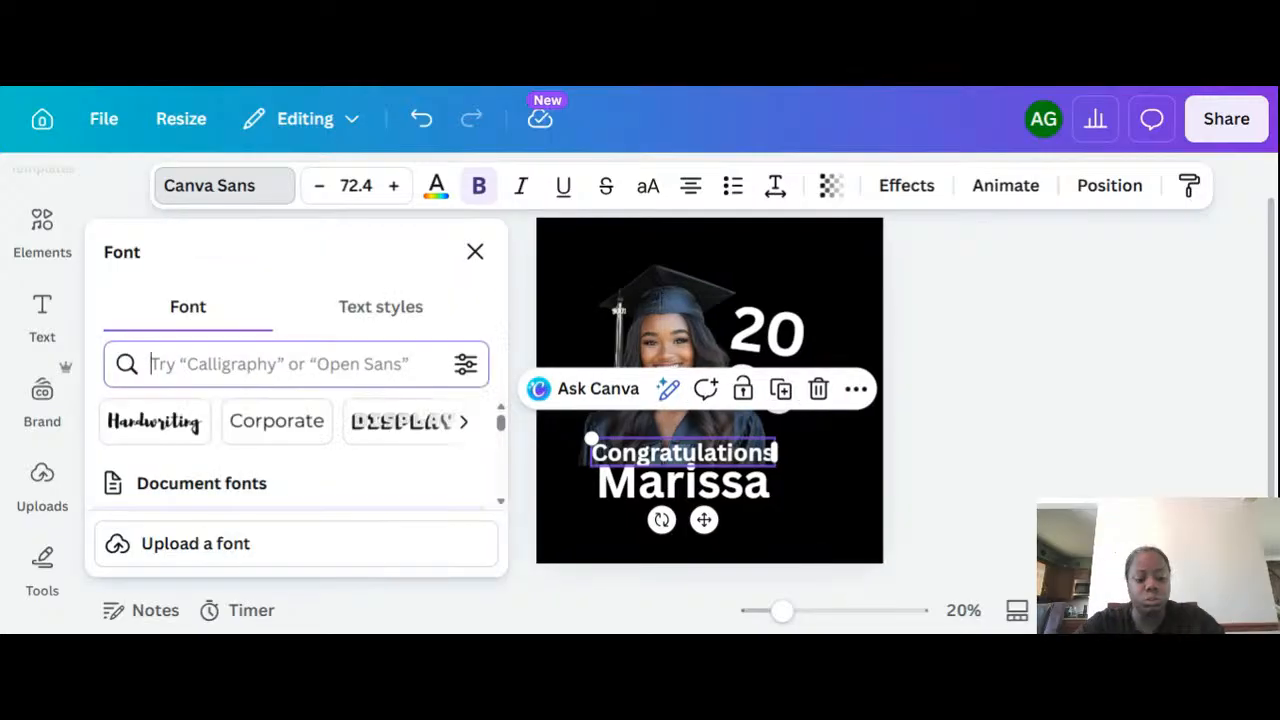
{"action": "type", "text": "varsity"}
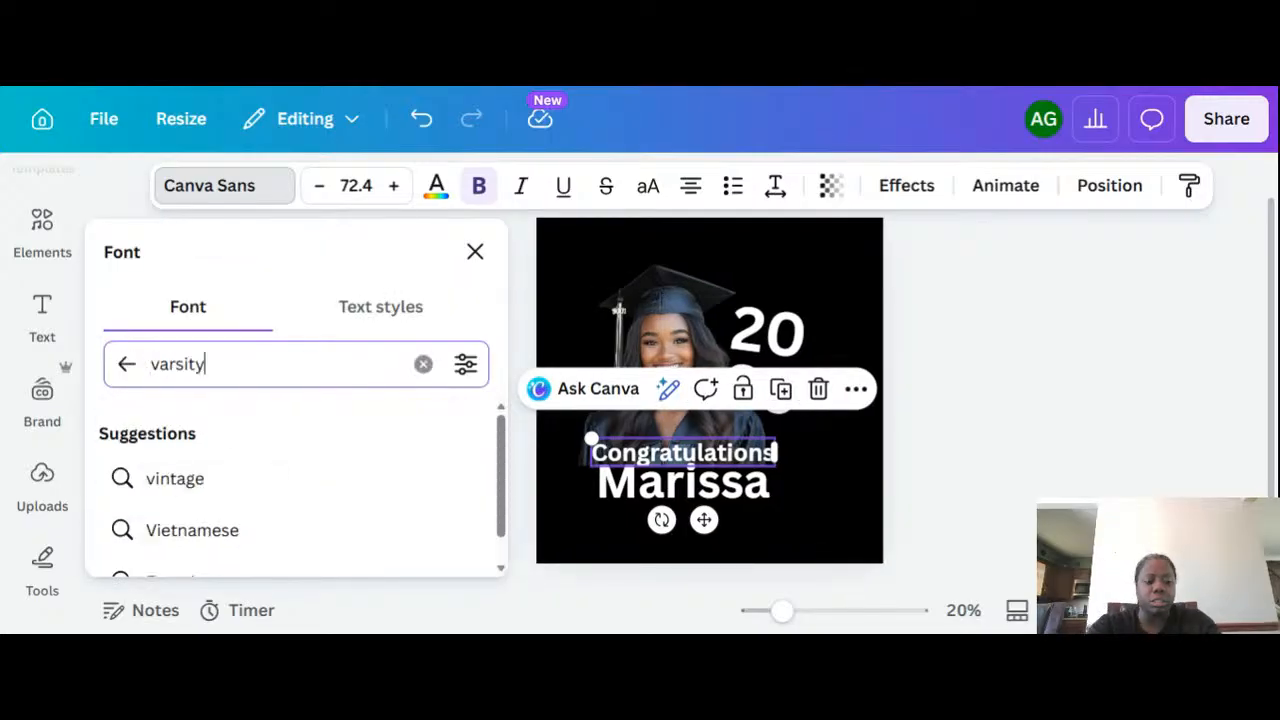
{"action": "type", "text": " scr"}
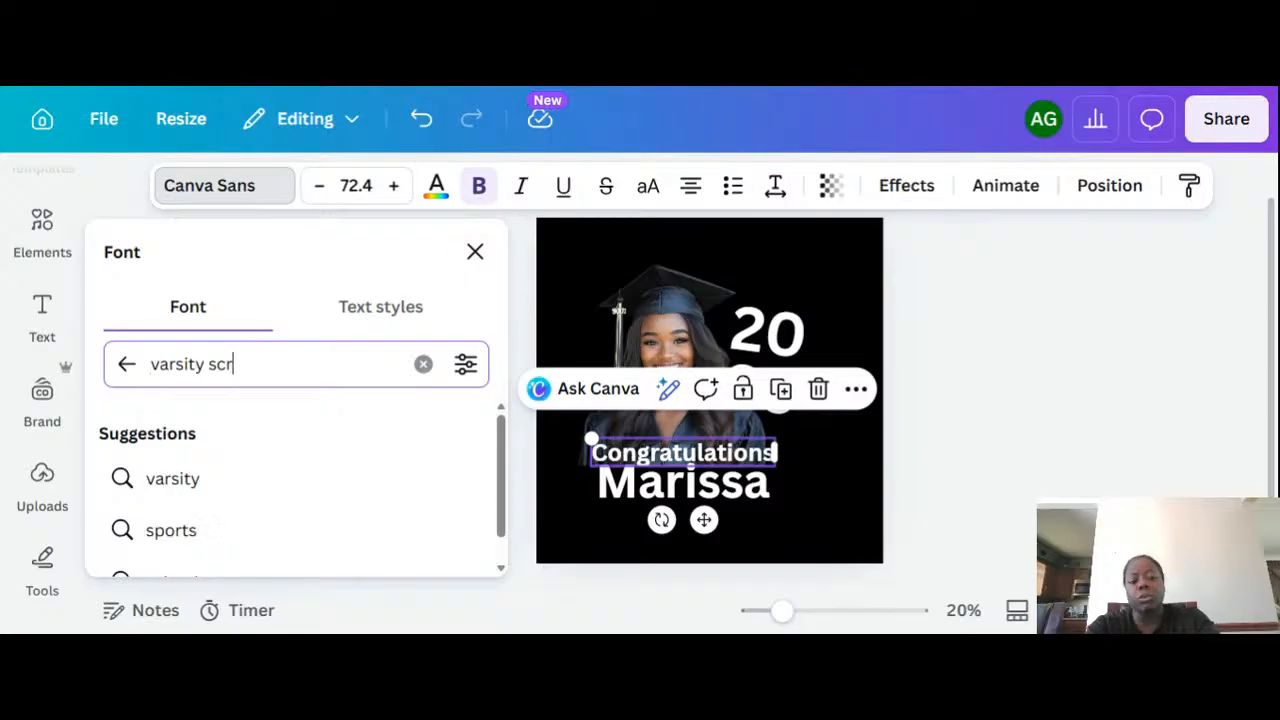
{"action": "type", "text": "ipt"}
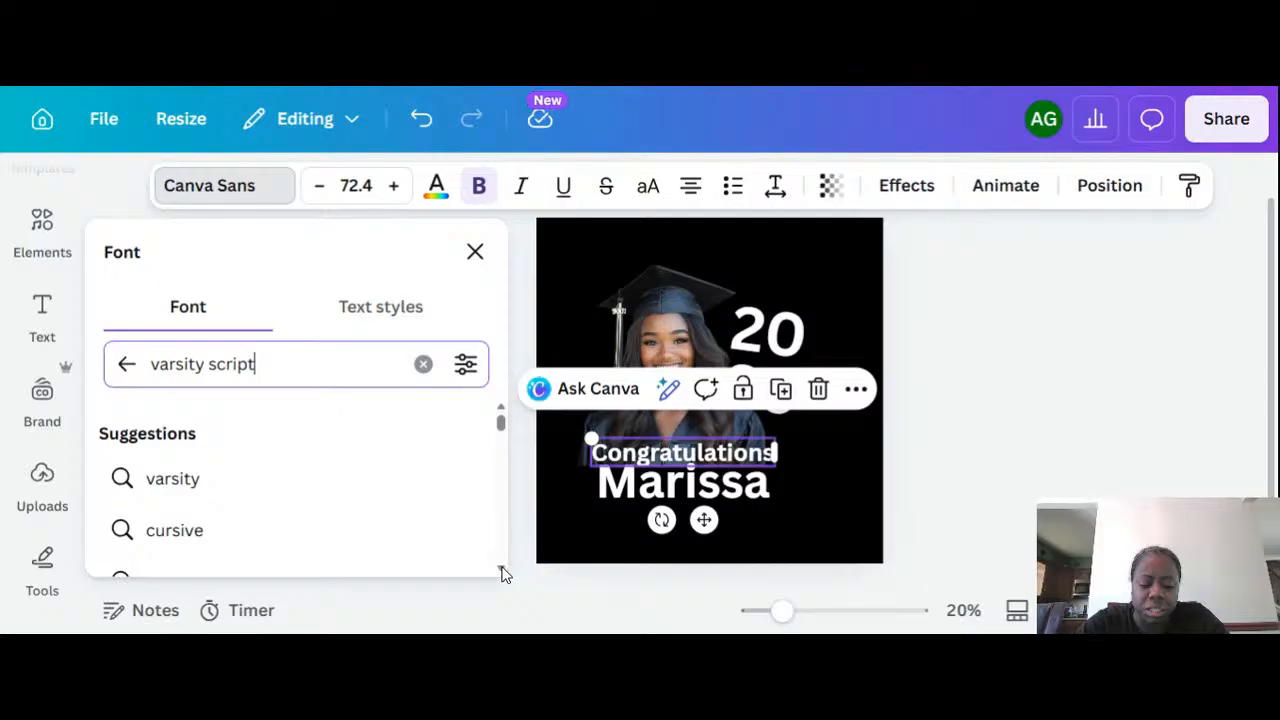
{"action": "left_click", "coordinate": [501, 569]}
{"action": "scroll", "coordinate": [505, 574], "scroll_direction": "down", "scroll_amount": 3}
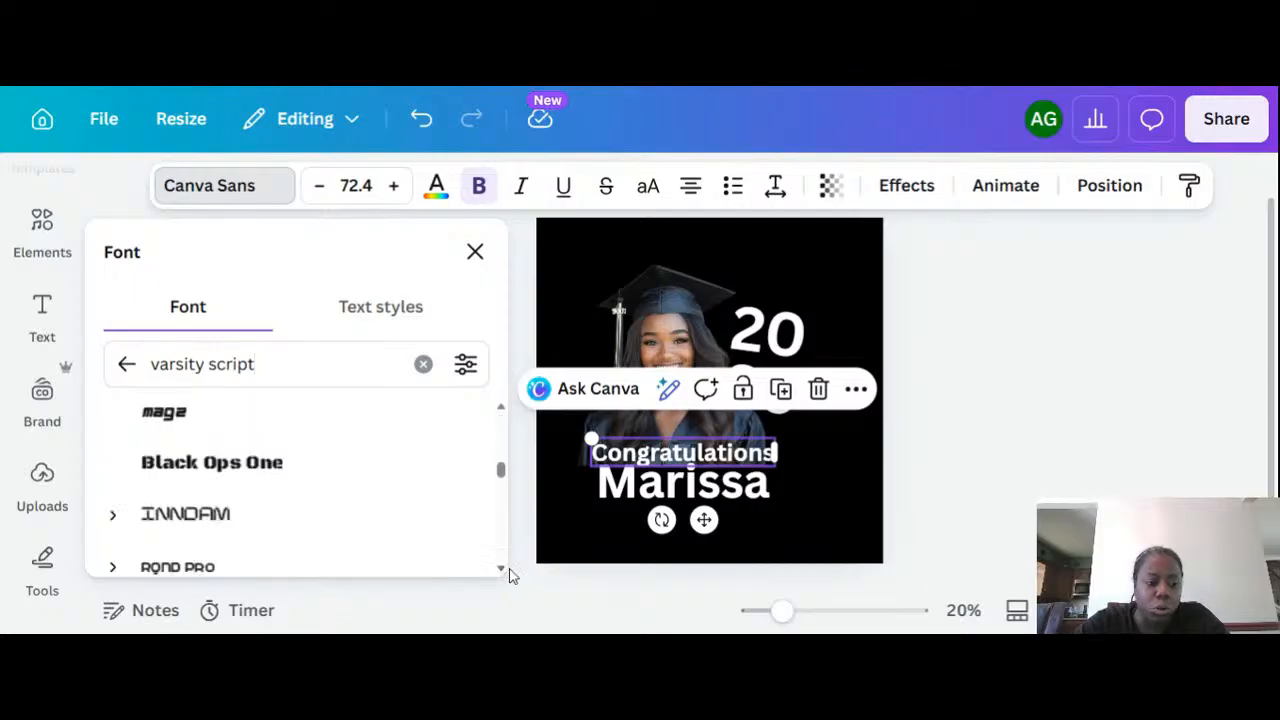
Shorten the font search to "varsity" and apply Varsity Signature Script to the Congratulations text.
{"action": "left_click_drag", "start_coordinate": [254, 364], "coordinate": [227, 364]}
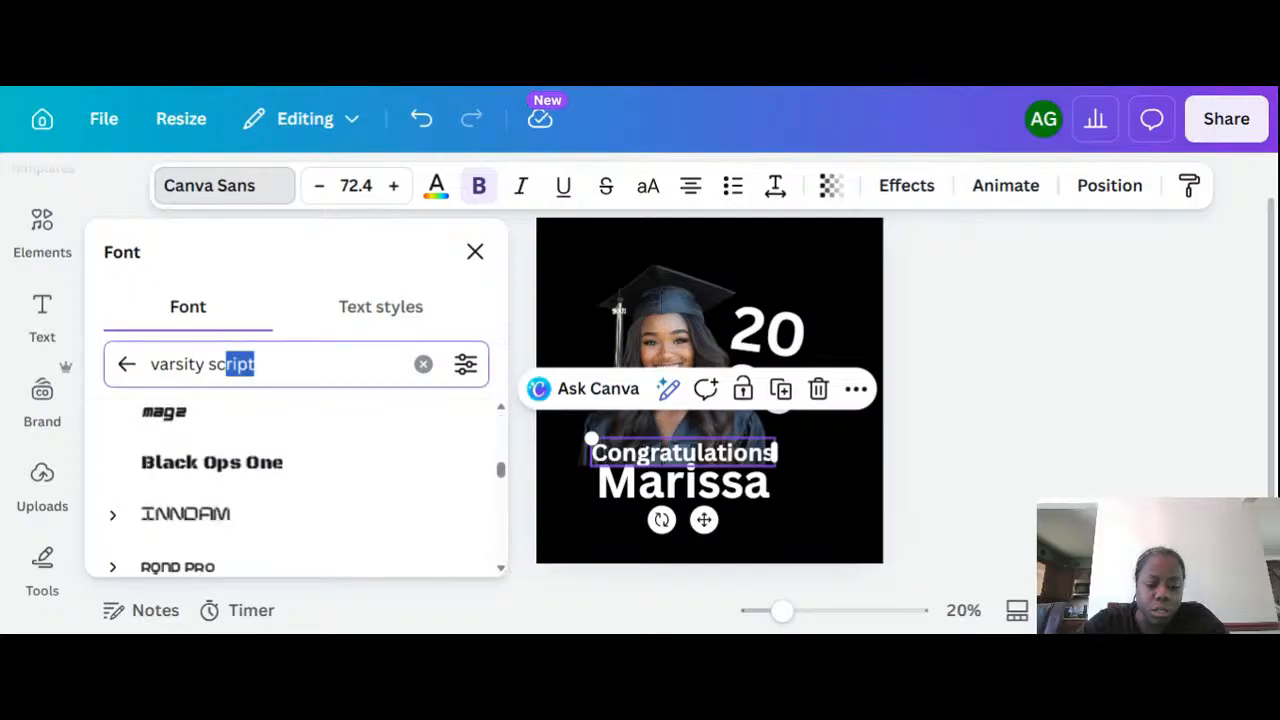
{"action": "key", "text": "BackSpace"}
{"action": "key", "text": "BackSpace"}
{"action": "key", "text": "BackSpace"}
{"action": "key", "text": "BackSpace"}
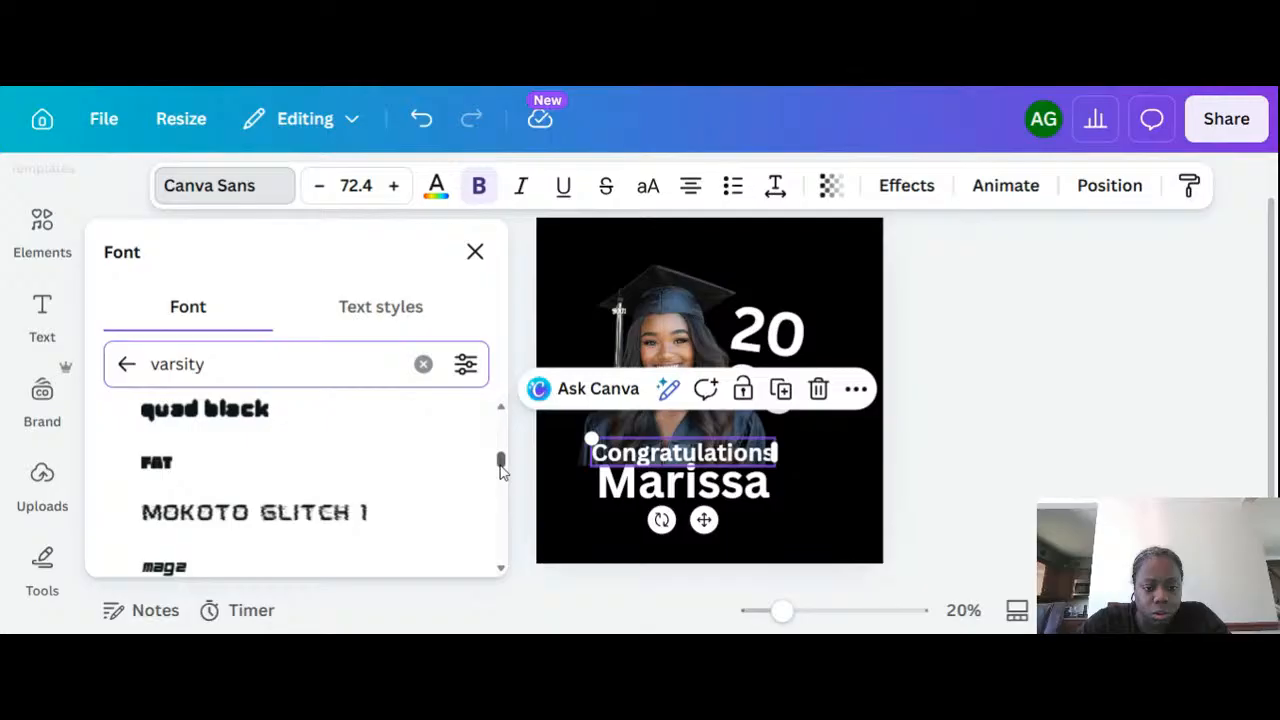
{"action": "left_click_drag", "start_coordinate": [501, 470], "coordinate": [501, 447]}
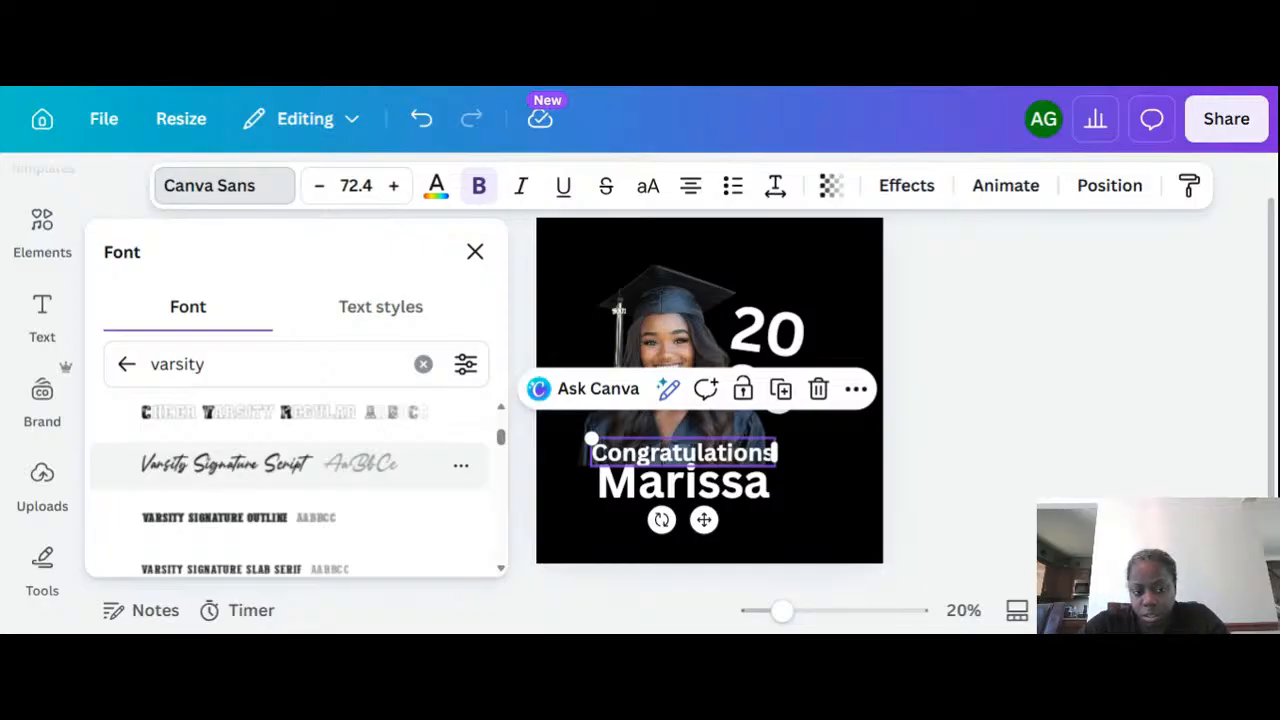
{"action": "key", "text": "Return"}
{"action": "left_click", "coordinate": [221, 469]}
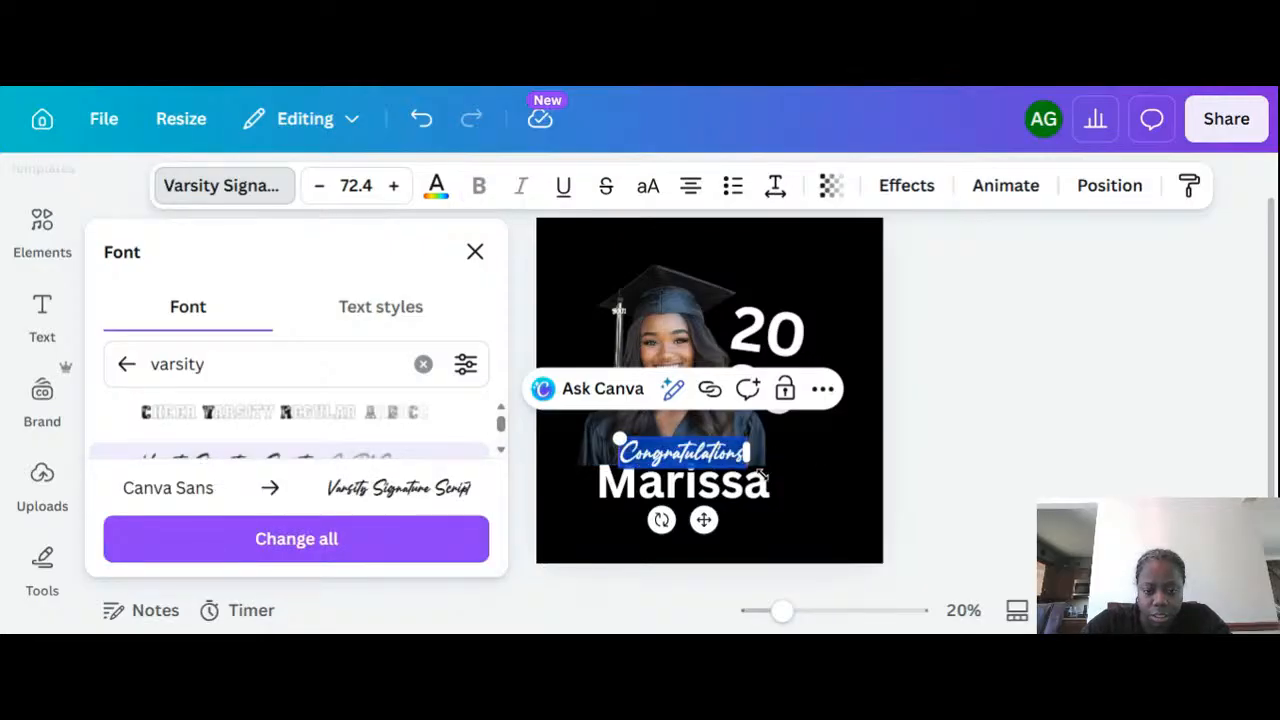
Enlarge the Congratulations text to font size 131, move it left over the gown, and nudge the graduate's name slightly down.
{"action": "left_click_drag", "start_coordinate": [761, 475], "coordinate": [862, 500]}
{"action": "left_click_drag", "start_coordinate": [754, 546], "coordinate": [702, 545]}
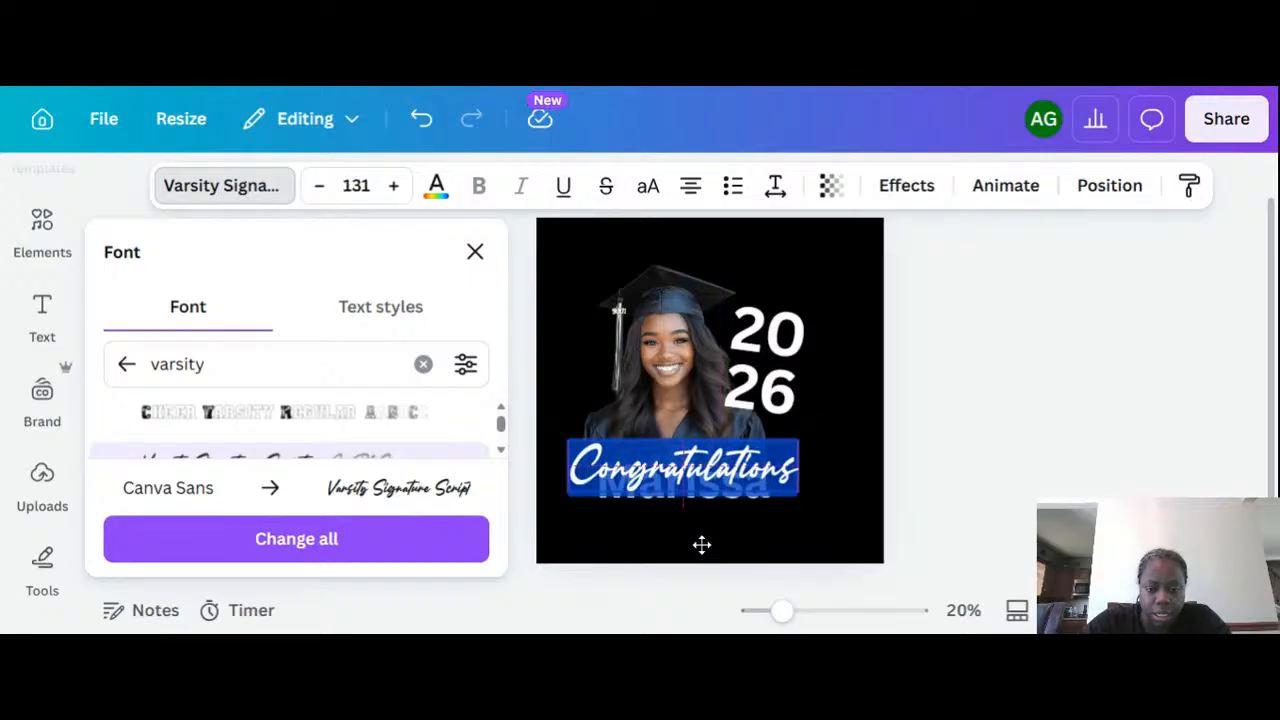
{"action": "left_click", "coordinate": [700, 500]}
Color the Congratulations text with a new bright pink, #FF45F8.
{"action": "left_click", "coordinate": [645, 468]}
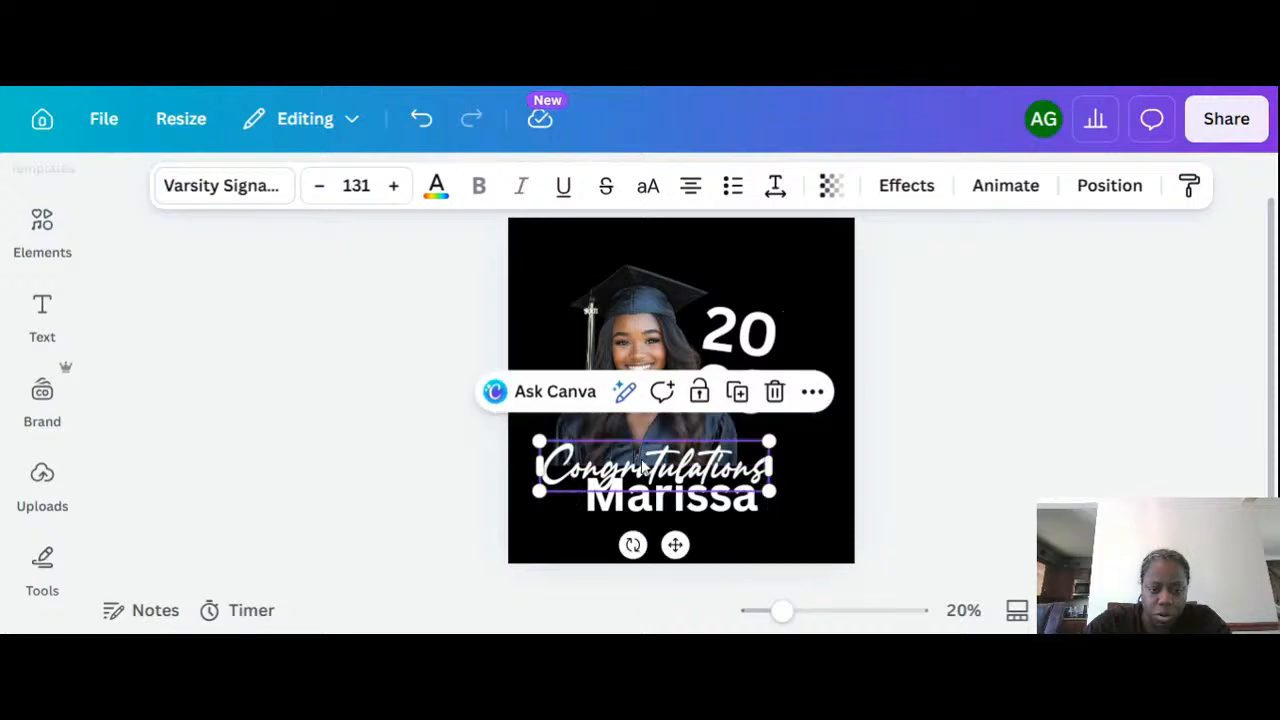
{"action": "left_click", "coordinate": [437, 187]}
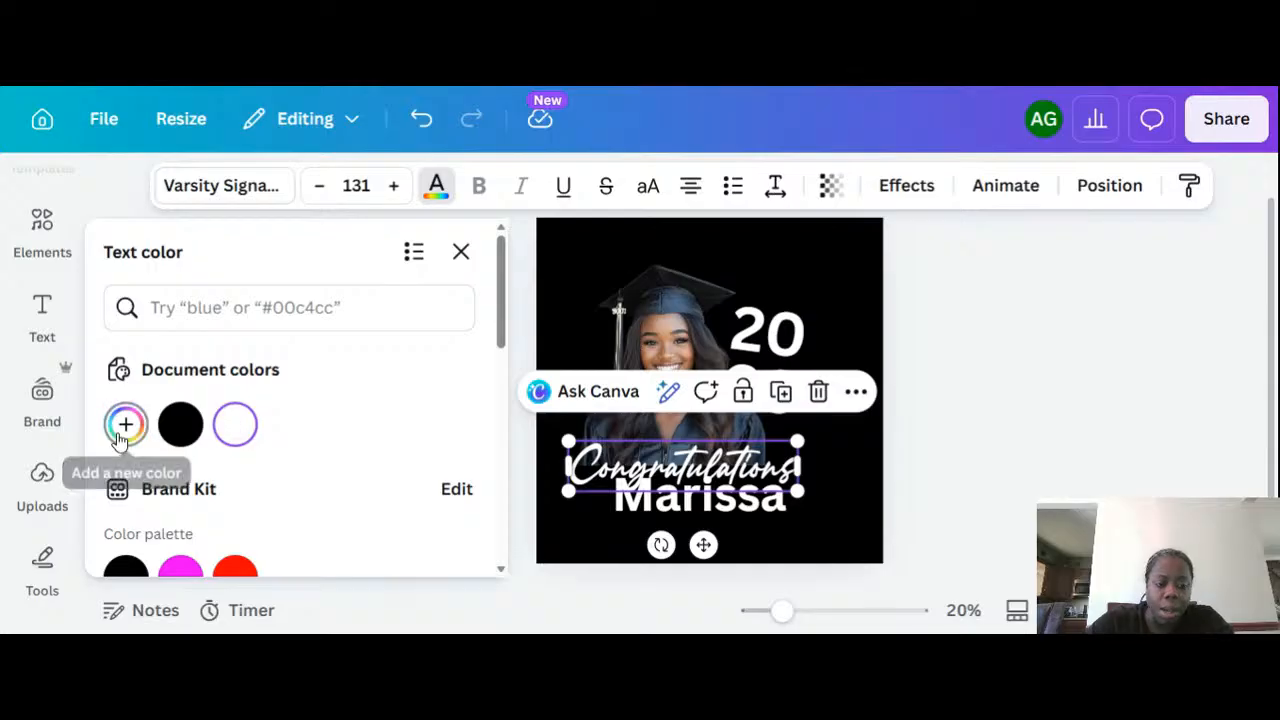
{"action": "left_click", "coordinate": [124, 427]}
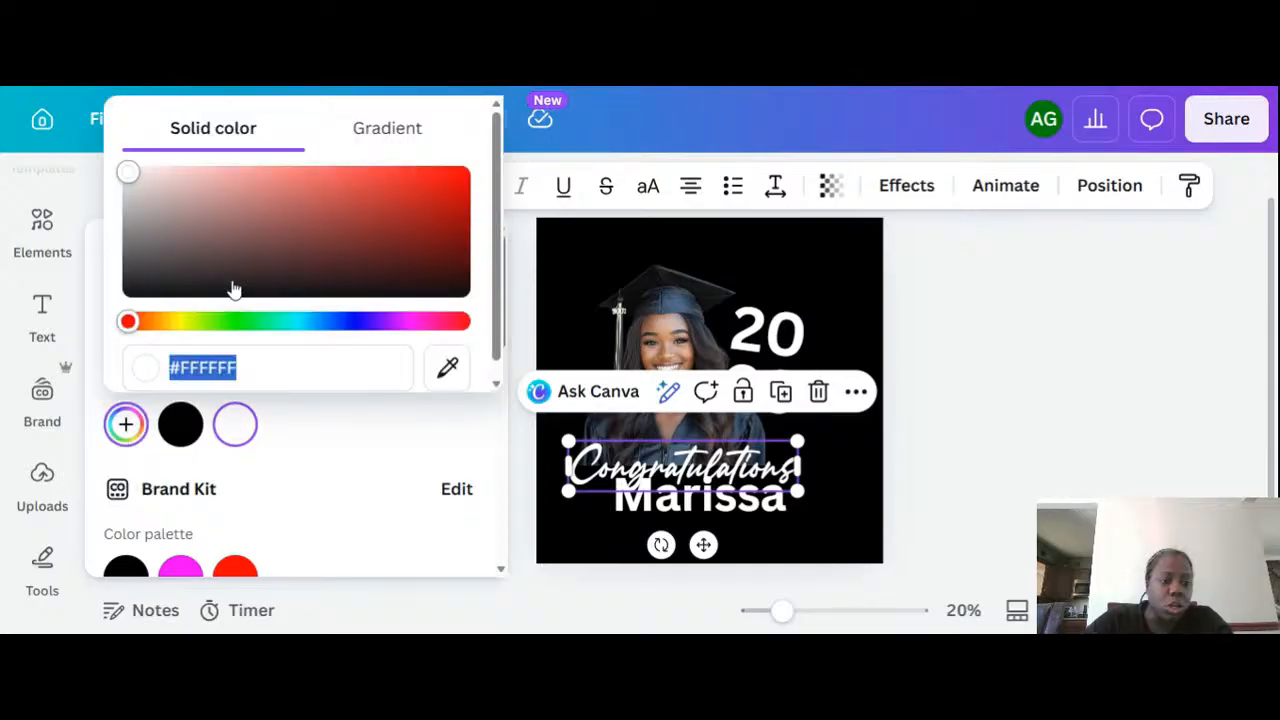
{"action": "left_click", "coordinate": [412, 322]}
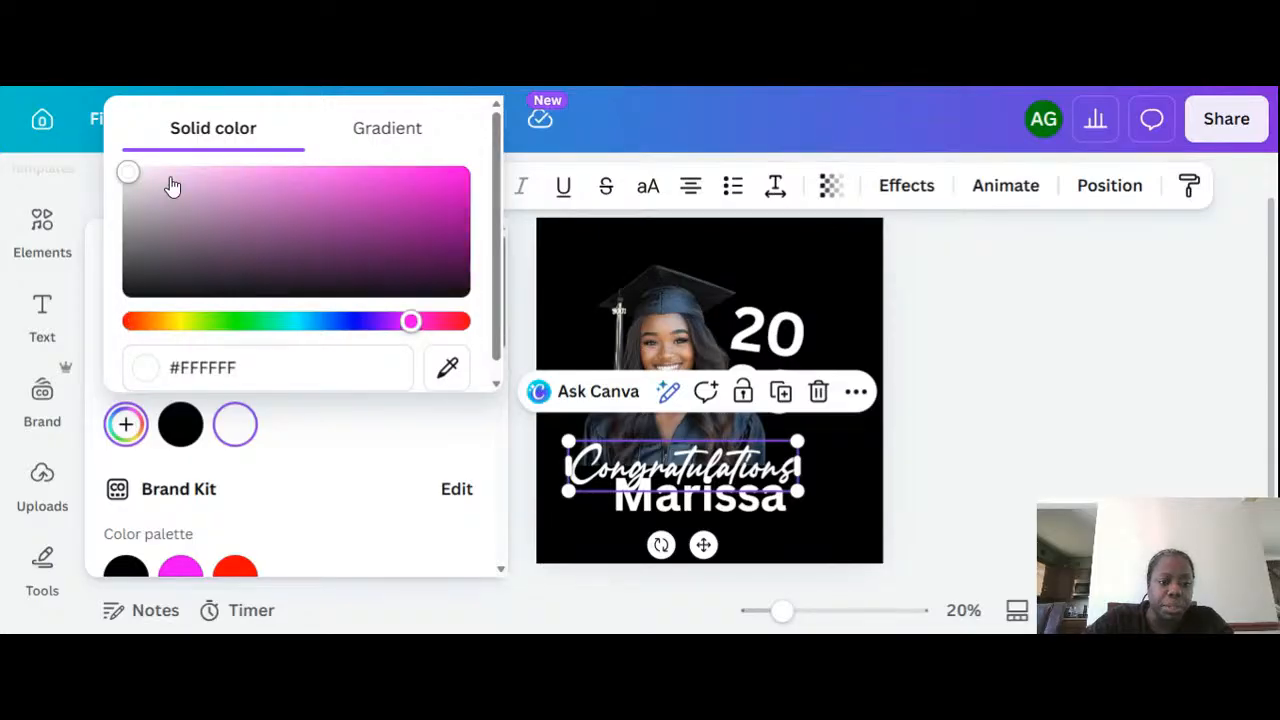
{"action": "left_click_drag", "start_coordinate": [171, 186], "coordinate": [373, 150]}
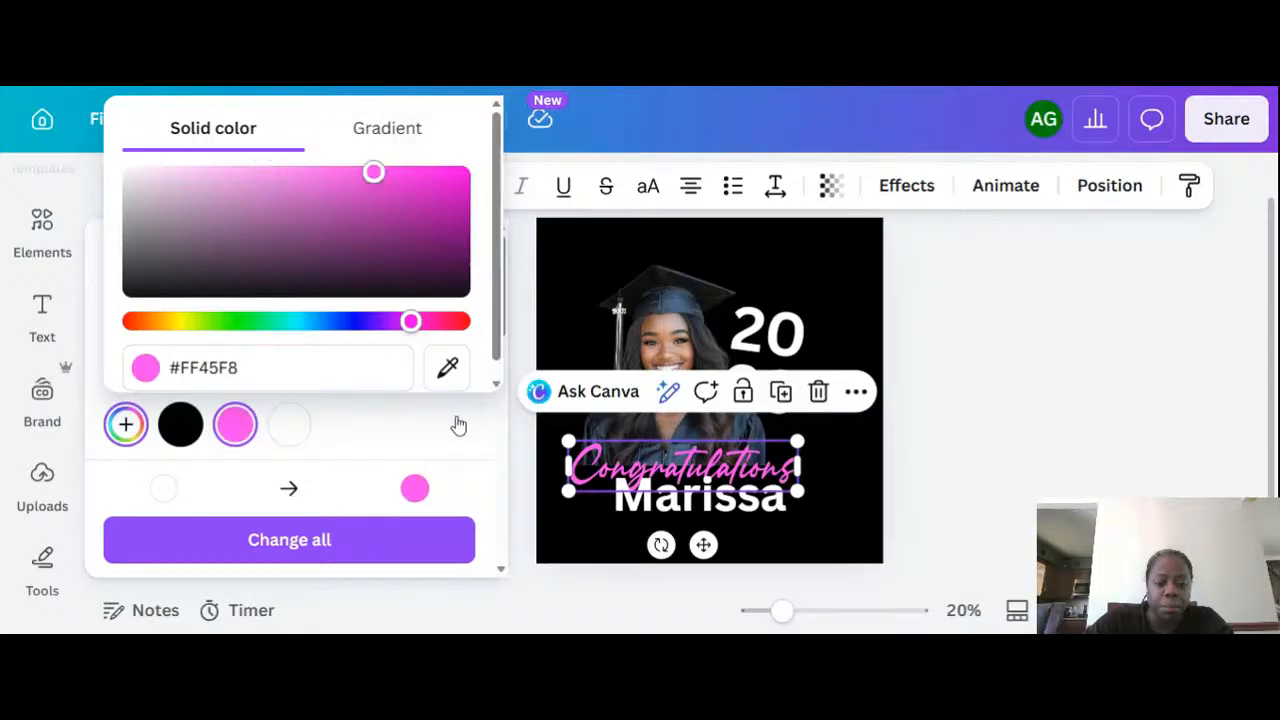
Retype the graduate's name in capitals, widen its text box to fit one line, and position it beneath Congratulations.
{"action": "double_click", "coordinate": [767, 513]}
{"action": "type", "text": "MA"}
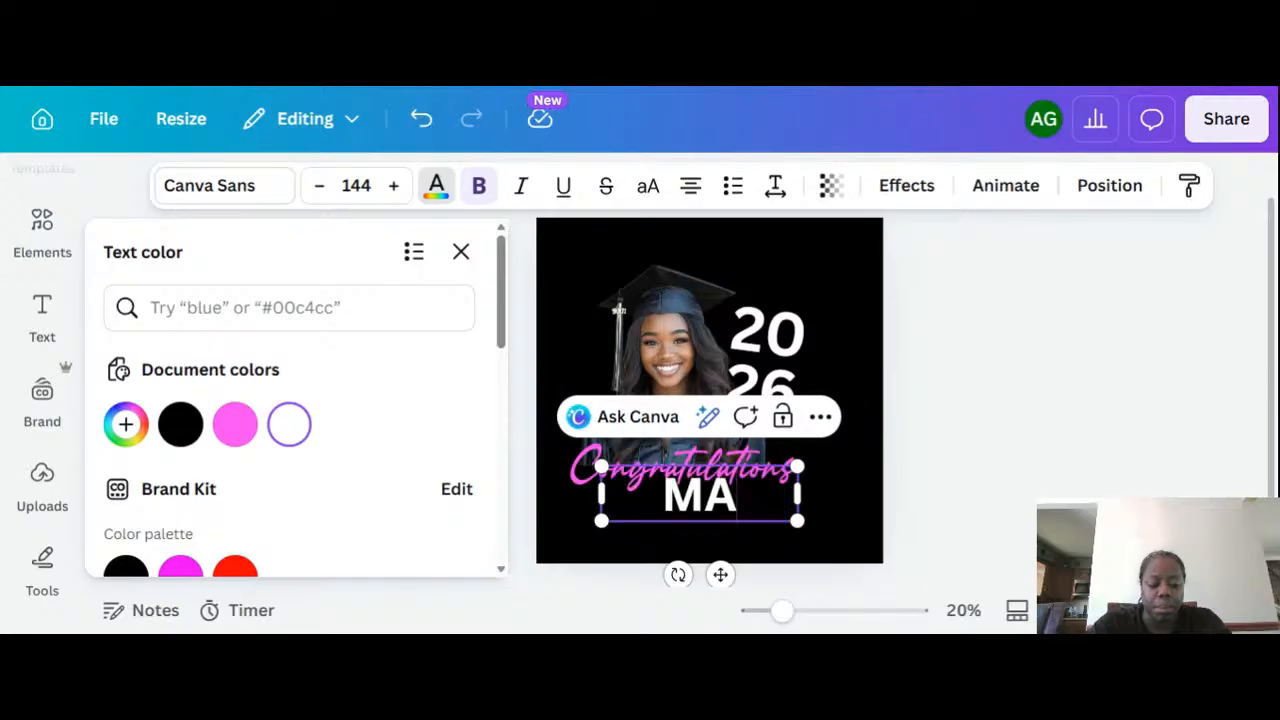
{"action": "type", "text": "RISSA"}
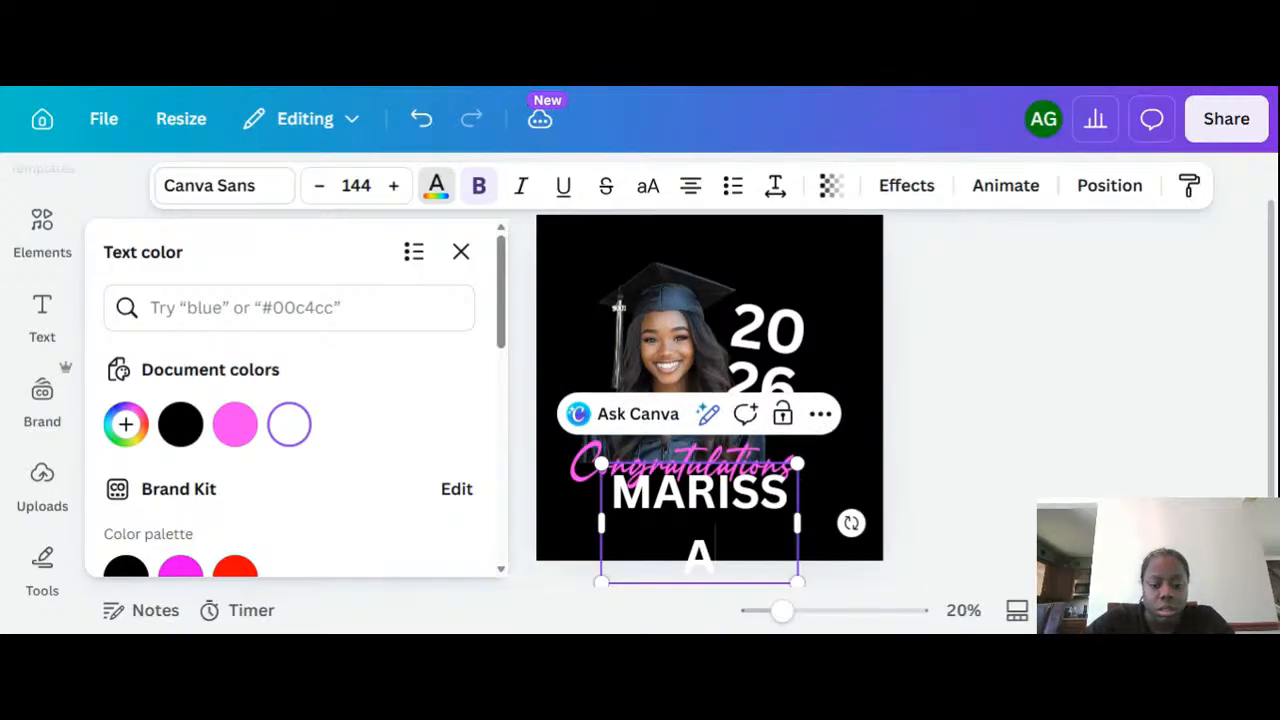
{"action": "left_click_drag", "start_coordinate": [800, 526], "coordinate": [820, 526]}
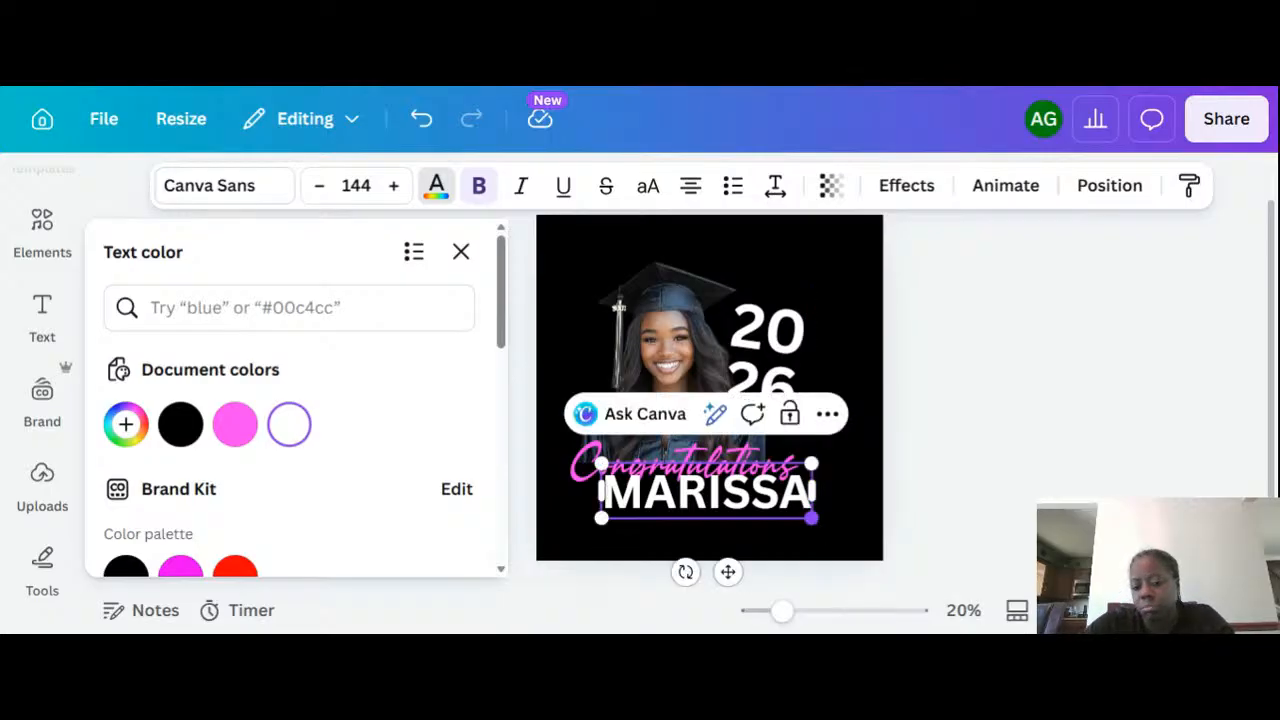
{"action": "left_click_drag", "start_coordinate": [728, 570], "coordinate": [713, 580]}
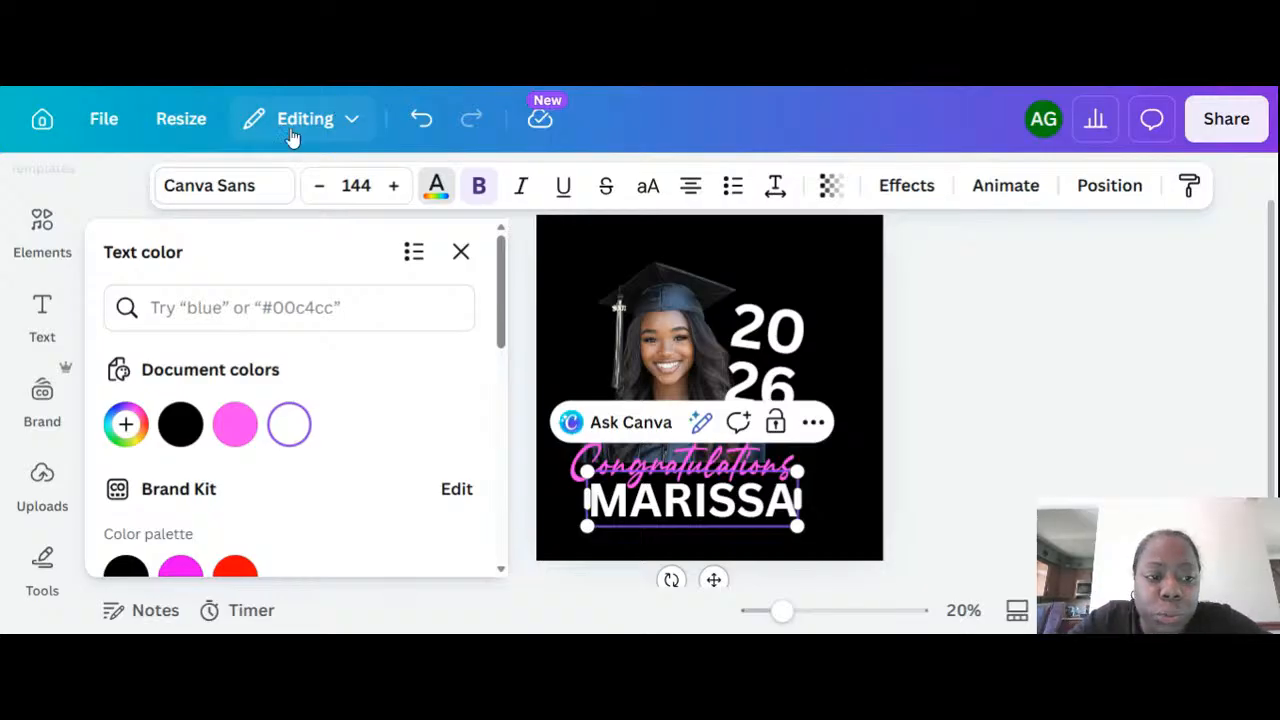
Search the fonts for "college" and apply Famous College Regular to the graduate's name.
{"action": "left_click", "coordinate": [222, 185]}
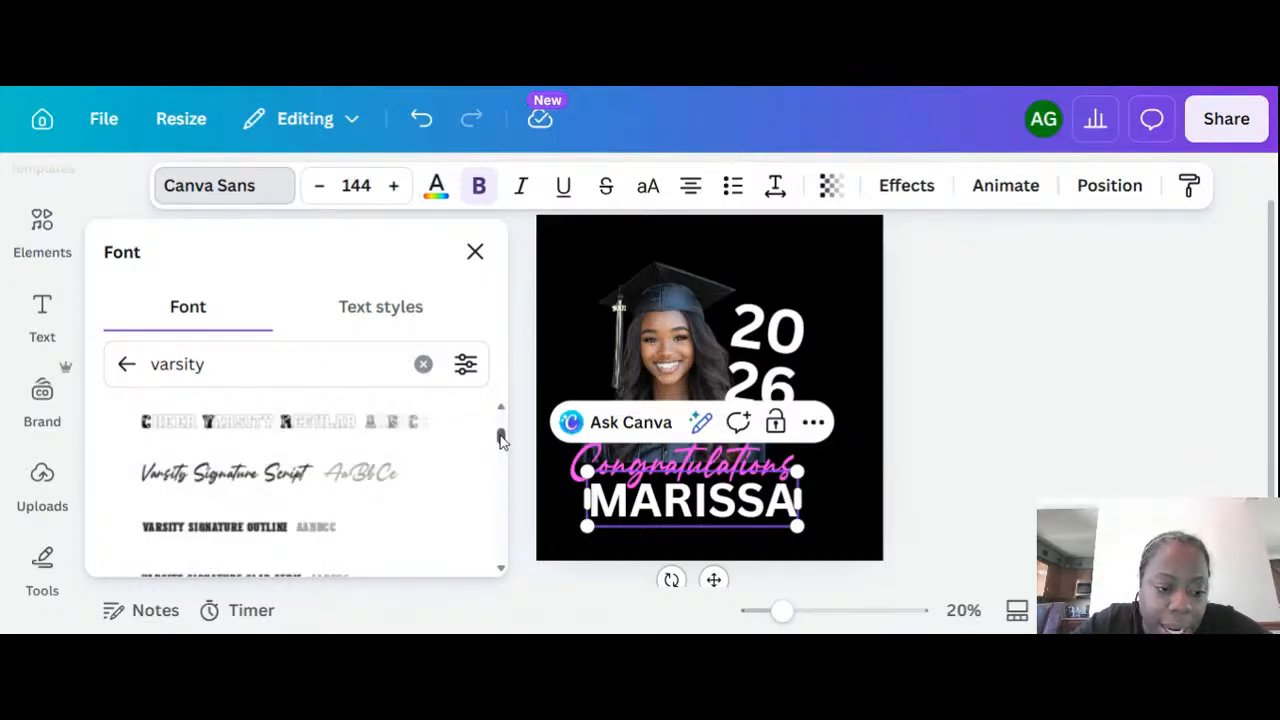
{"action": "left_click_drag", "start_coordinate": [501, 441], "coordinate": [501, 460]}
{"action": "double_click", "coordinate": [204, 364]}
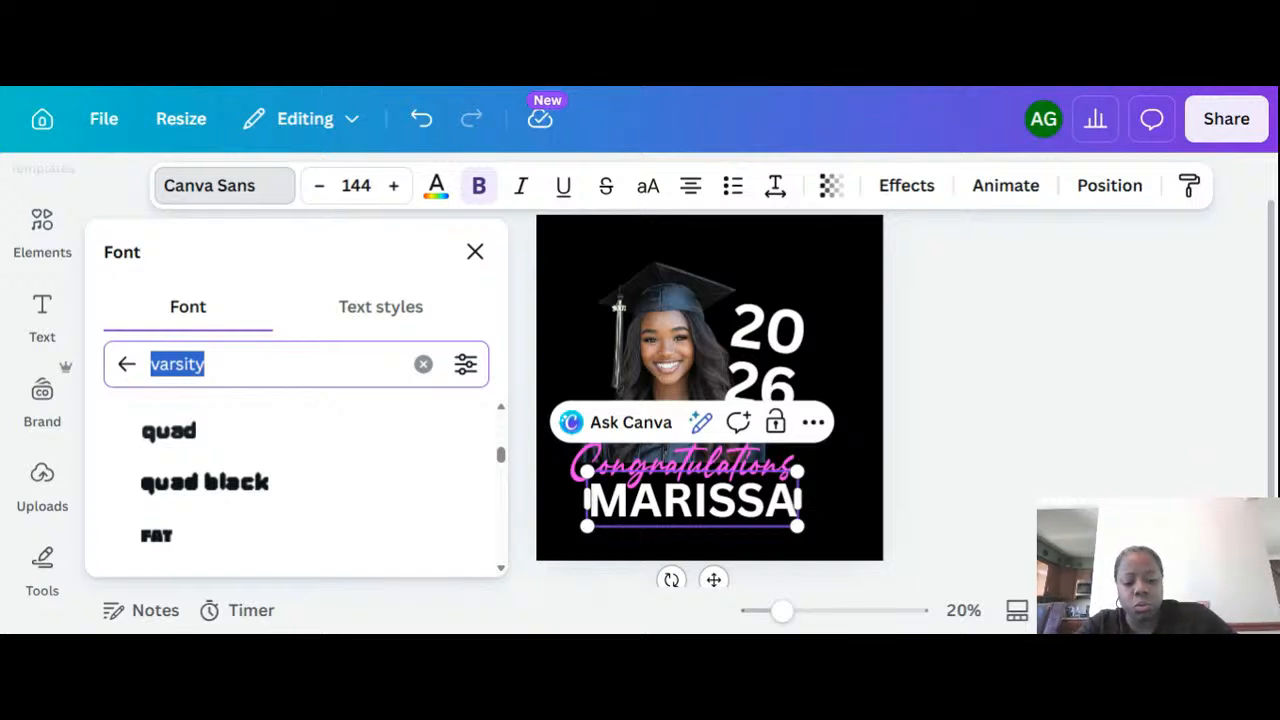
{"action": "type", "text": "col"}
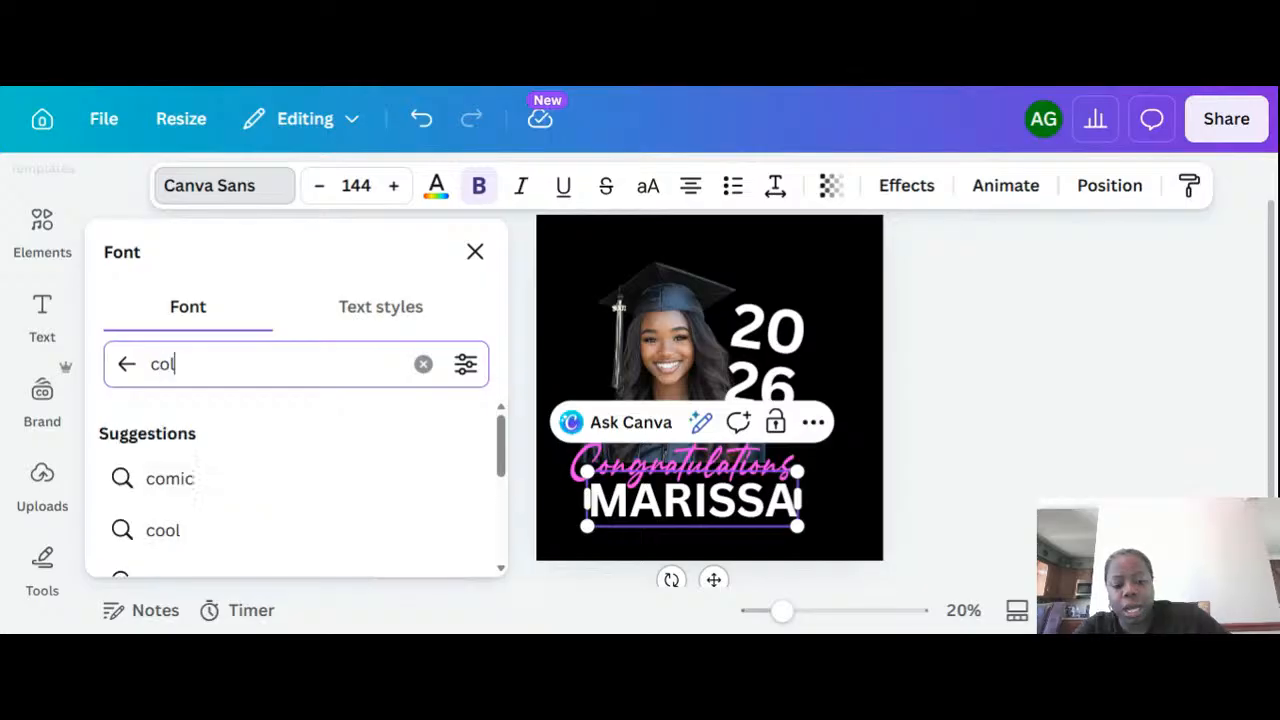
{"action": "type", "text": "lege"}
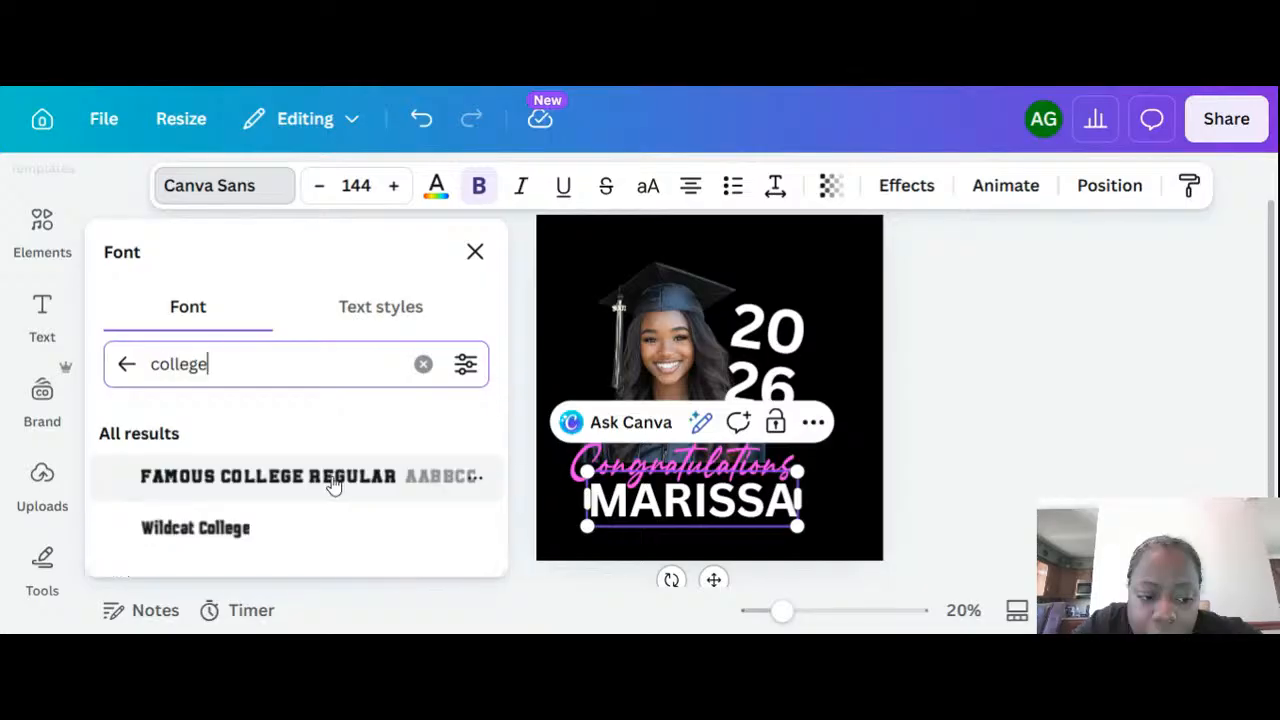
{"action": "left_click", "coordinate": [333, 478]}
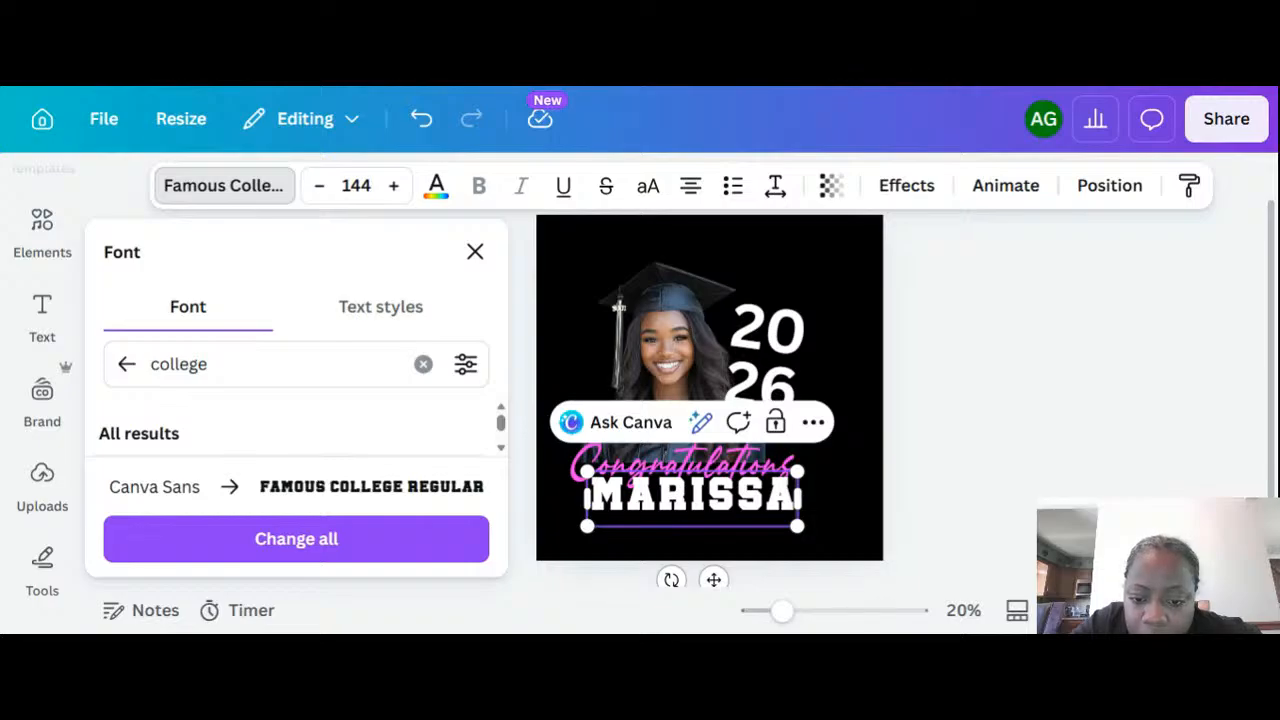
{"action": "left_click", "coordinate": [971, 466]}
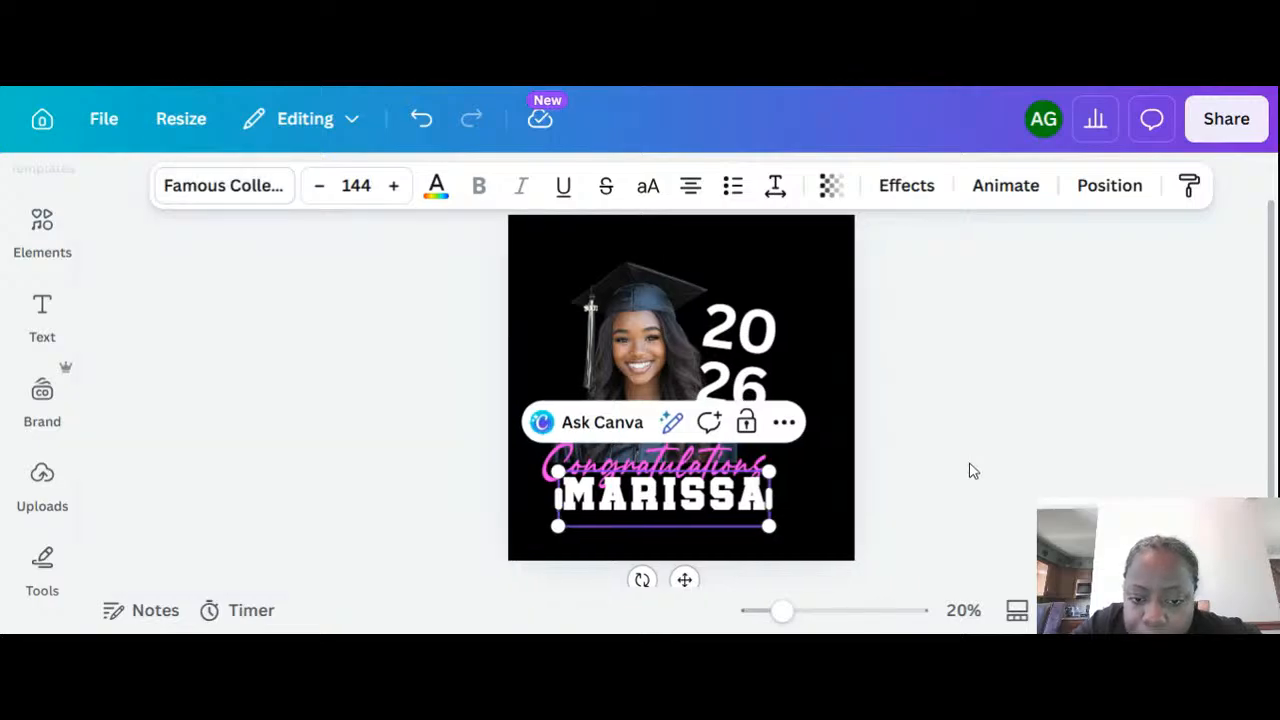
Select the photo and all text elements together and shift them slightly right on the canvas.
{"action": "left_click", "coordinate": [515, 255]}
{"action": "left_click_drag", "start_coordinate": [515, 255], "coordinate": [673, 388]}
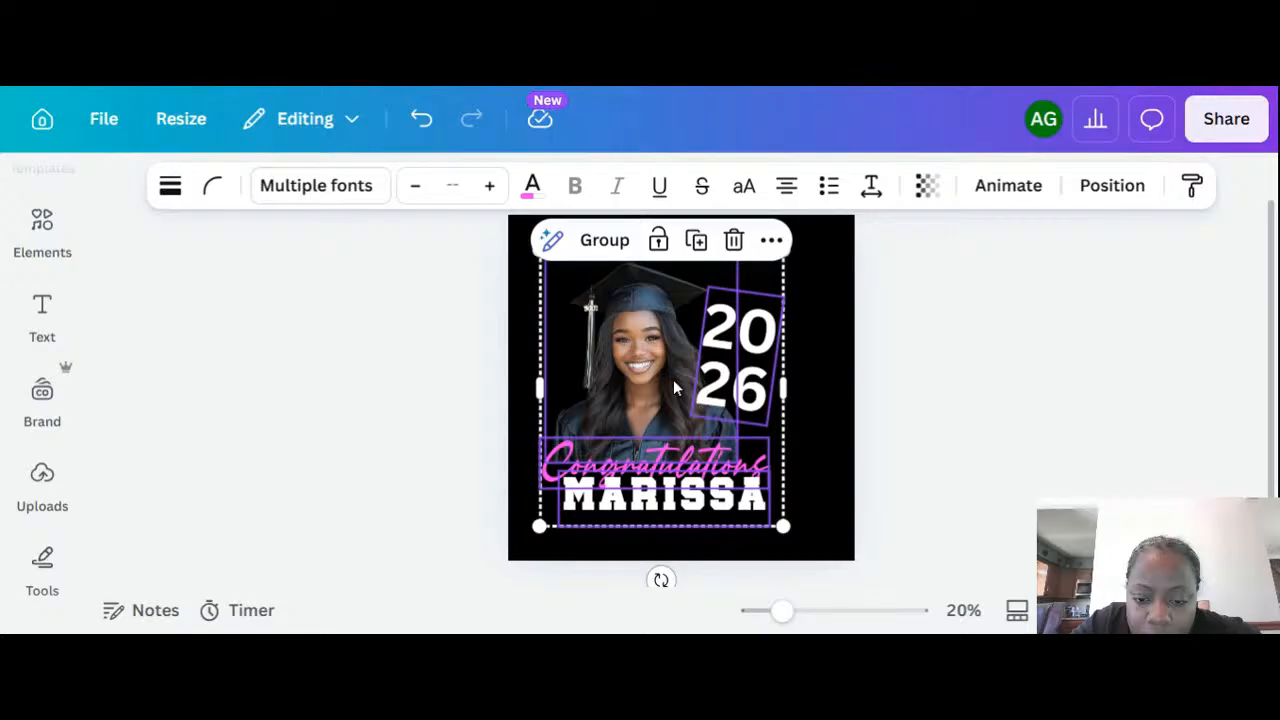
{"action": "left_click_drag", "start_coordinate": [674, 380], "coordinate": [694, 380]}
Rotate the stacked 20 26 heading back to nearly upright, lower it slightly, and move the graduate photo right behind it.
{"action": "left_click", "coordinate": [743, 334]}
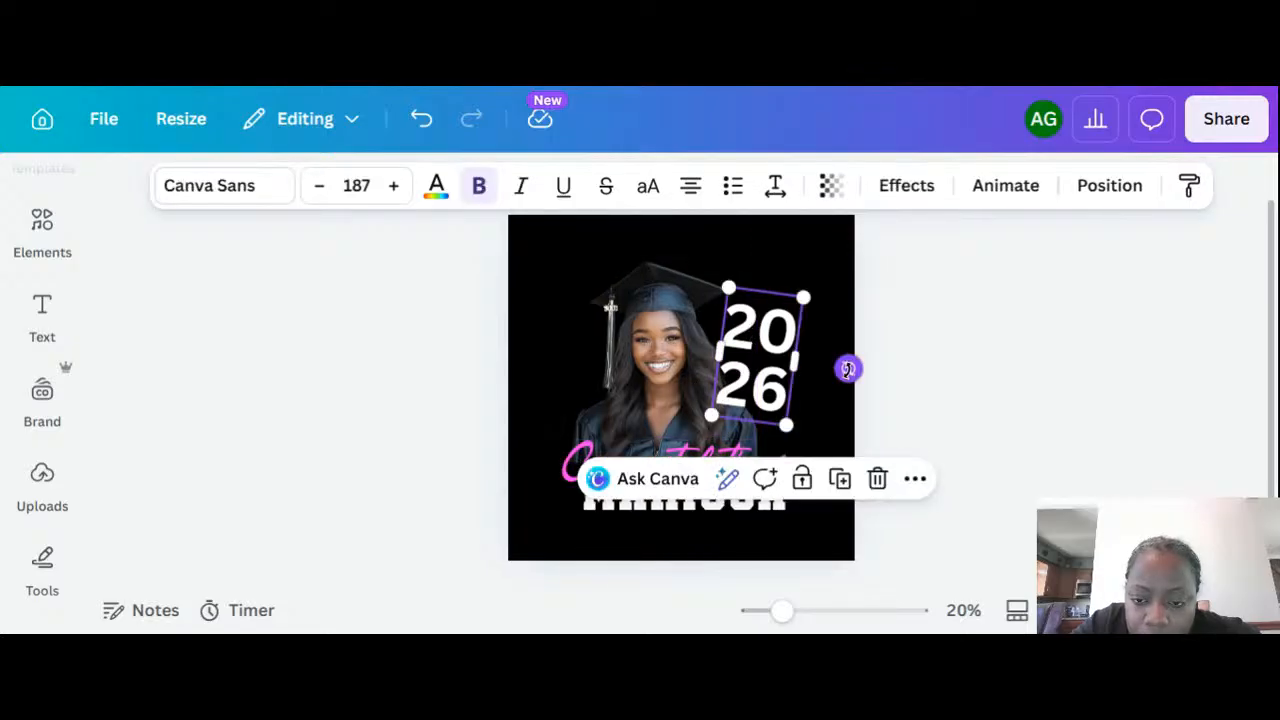
{"action": "left_click_drag", "start_coordinate": [847, 369], "coordinate": [848, 358]}
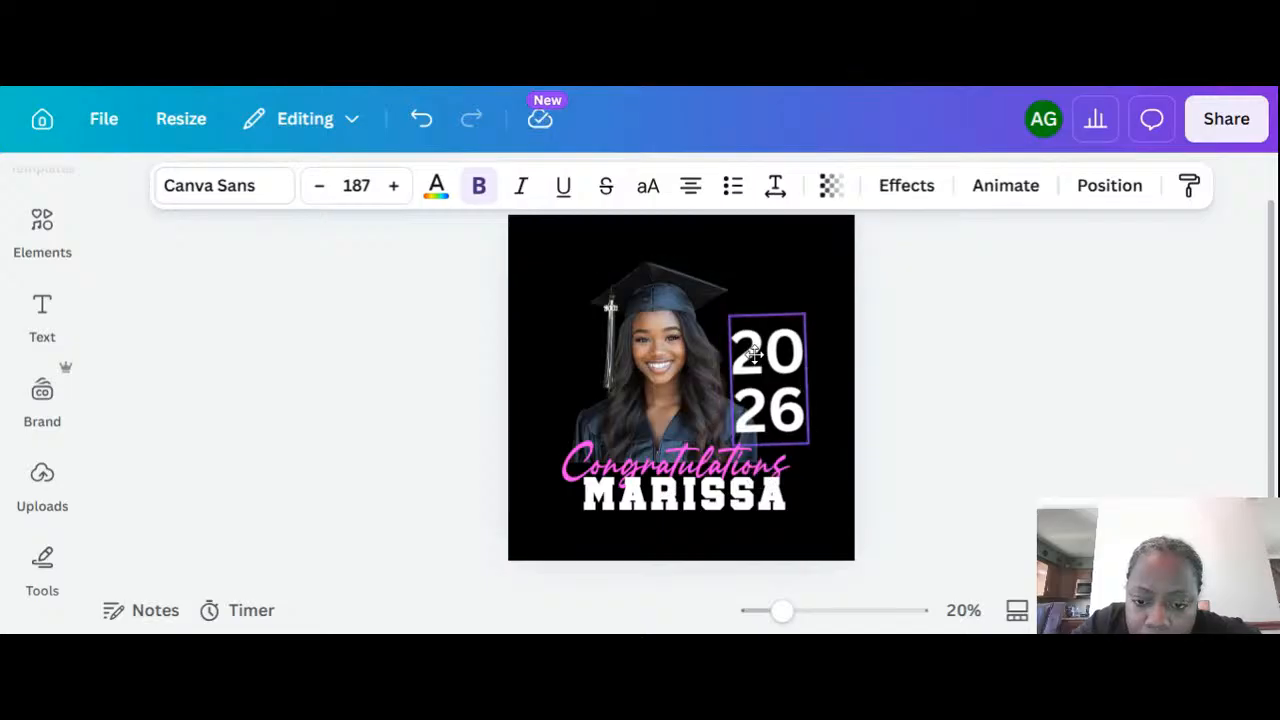
{"action": "left_click_drag", "start_coordinate": [616, 345], "coordinate": [649, 345]}
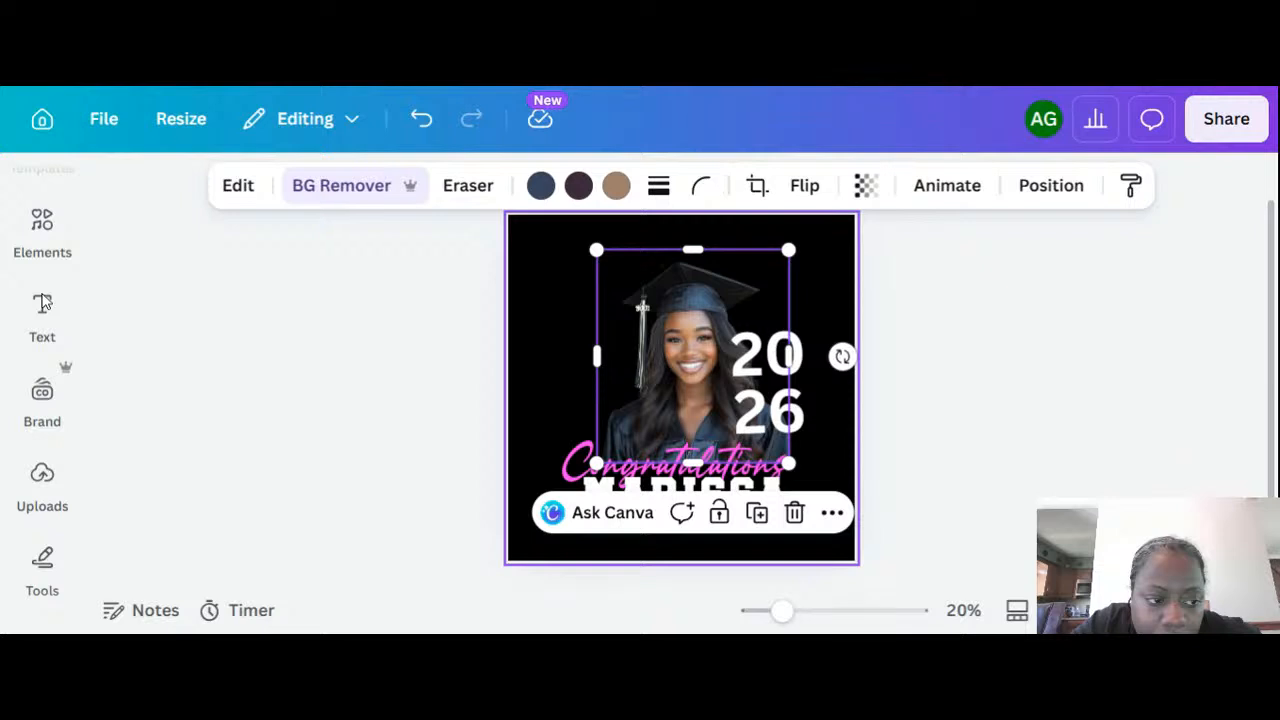
Shift the Congratulations text slightly right above the graduate's name.
{"action": "left_click", "coordinate": [716, 487]}
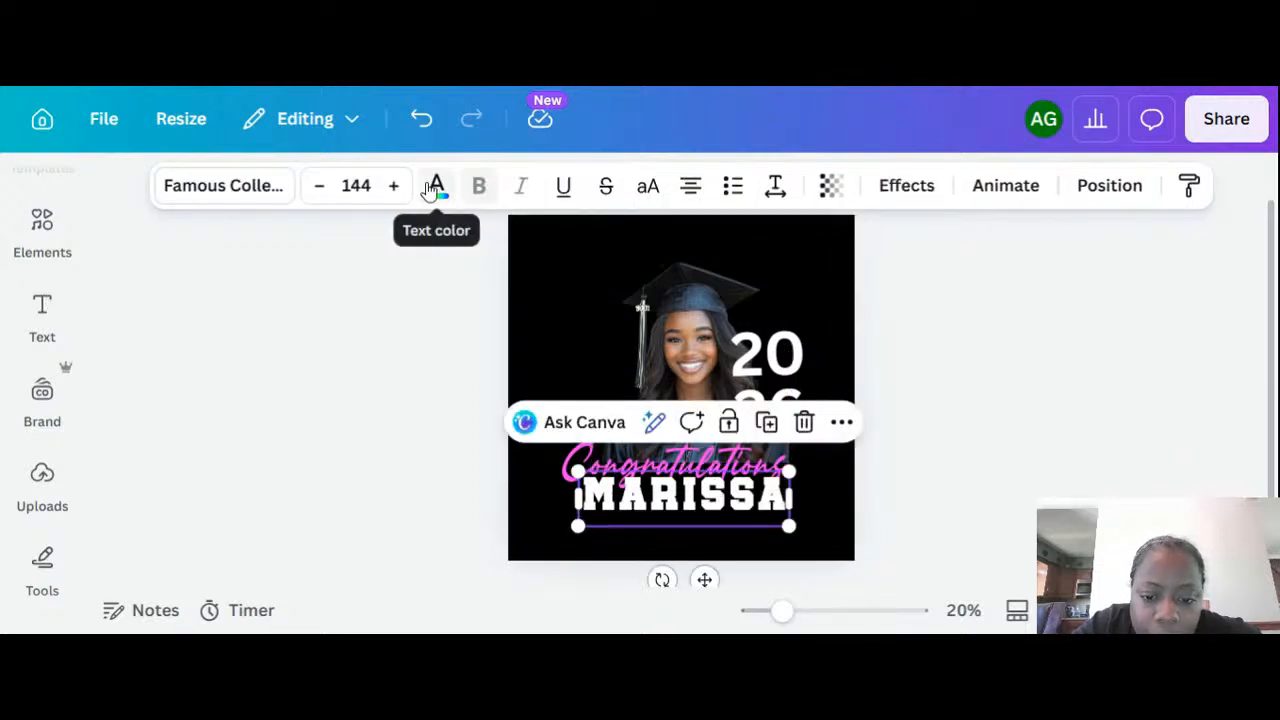
{"action": "left_click", "coordinate": [566, 458]}
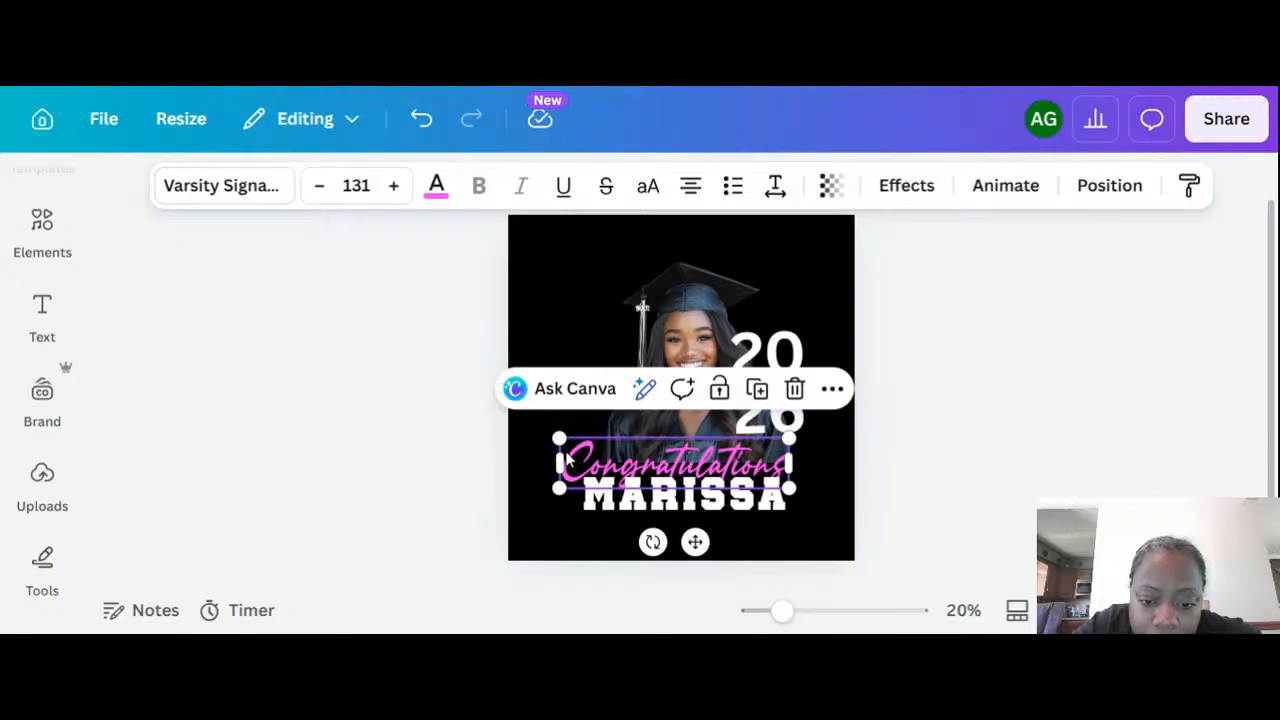
{"action": "left_click_drag", "start_coordinate": [566, 457], "coordinate": [572, 452]}
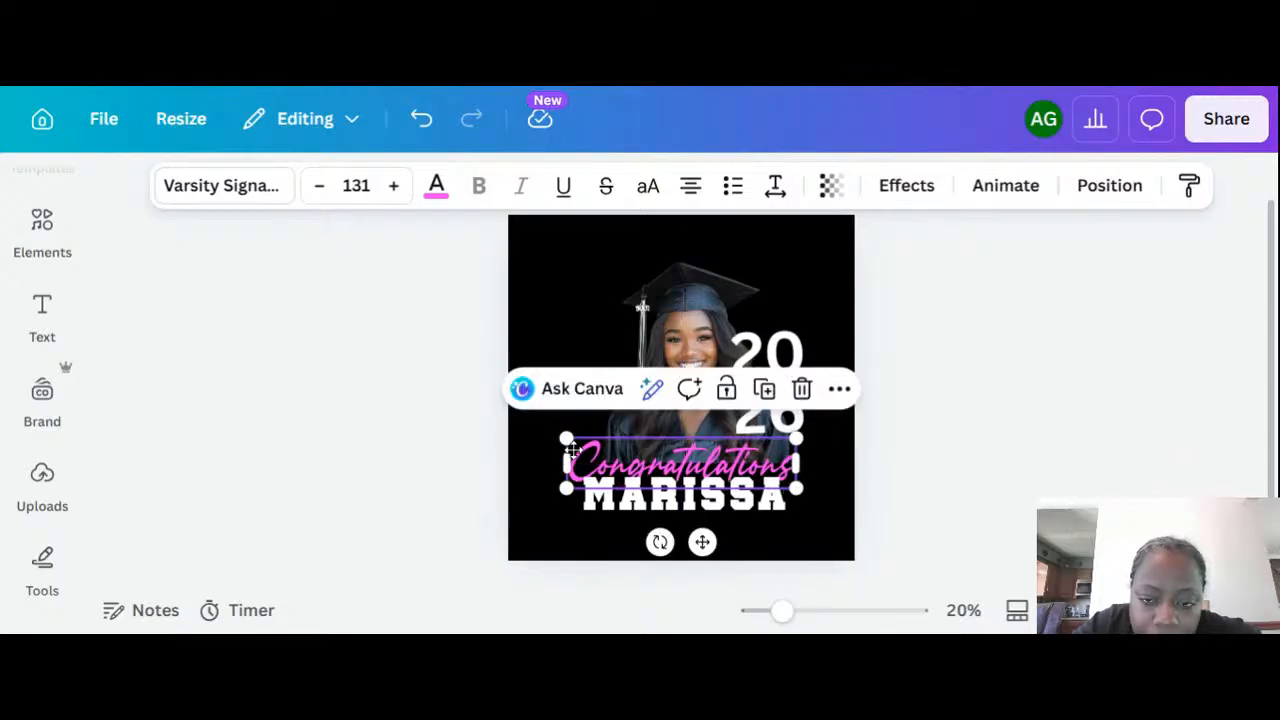
Apply the Outline effect in black to the Congratulations text and nudge the text slightly further right.
{"action": "left_click", "coordinate": [883, 184]}
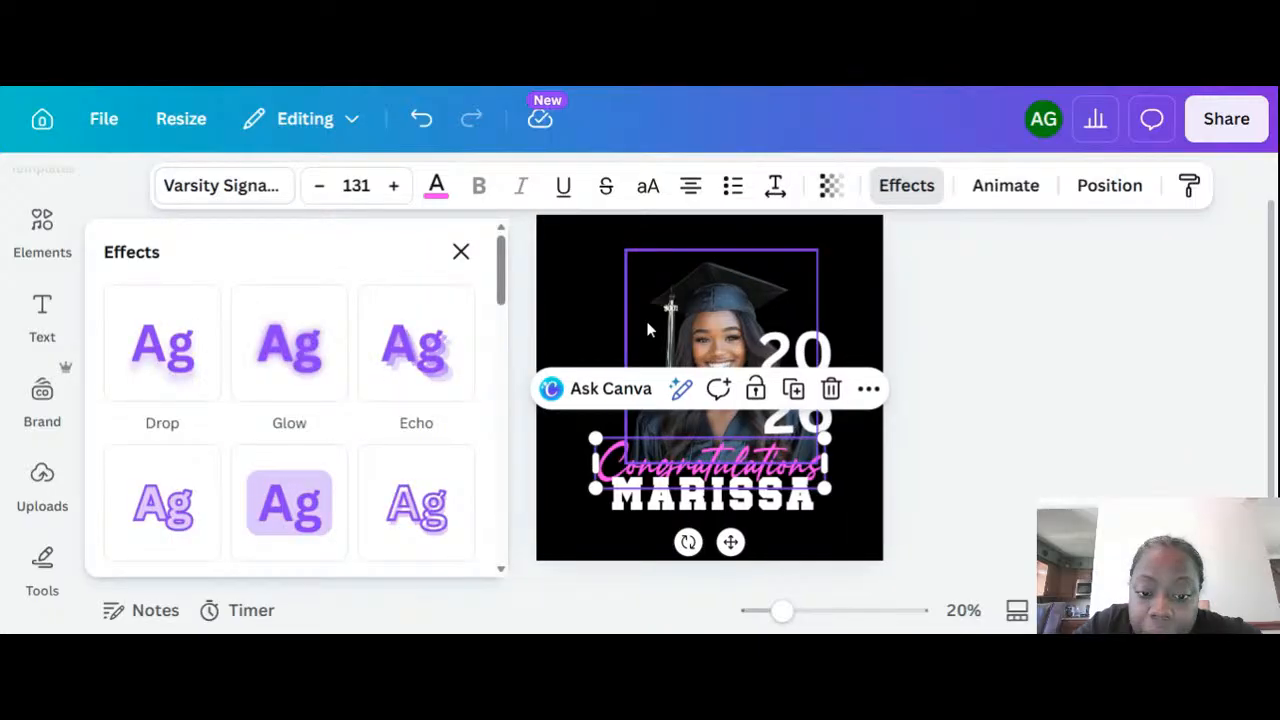
{"action": "left_click", "coordinate": [150, 515]}
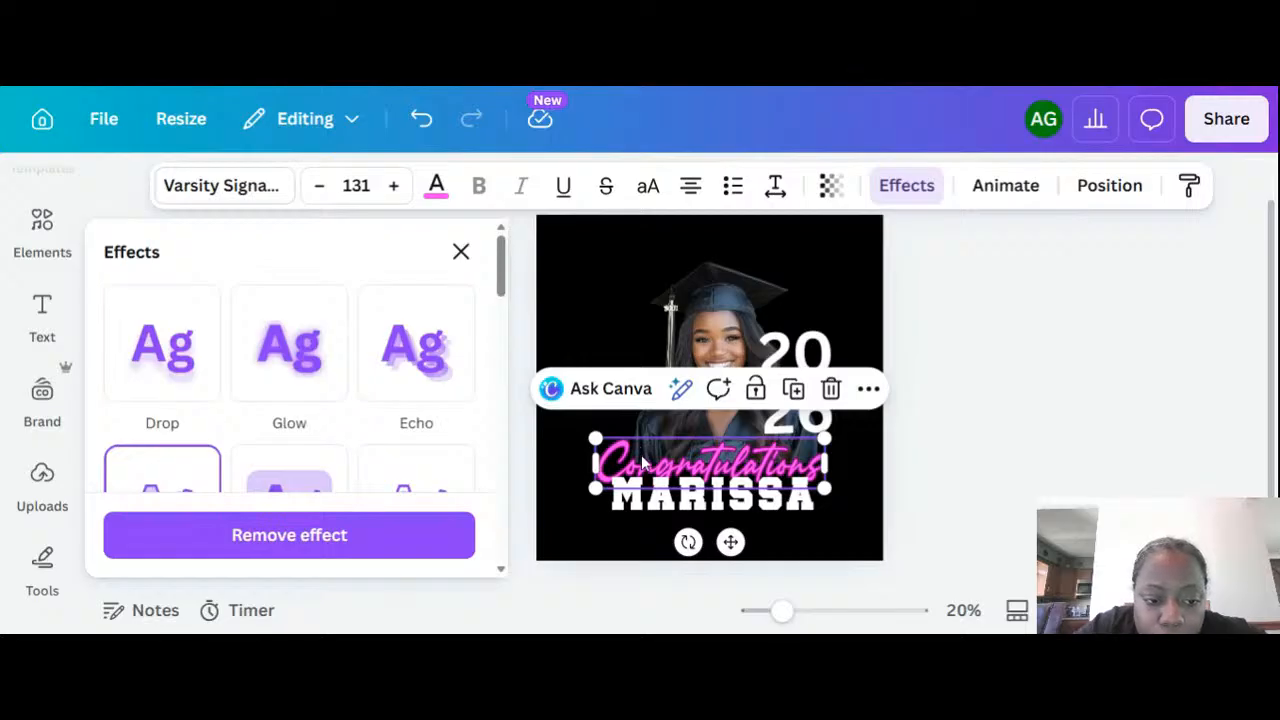
{"action": "scroll", "coordinate": [486, 430], "scroll_direction": "down", "scroll_amount": 5}
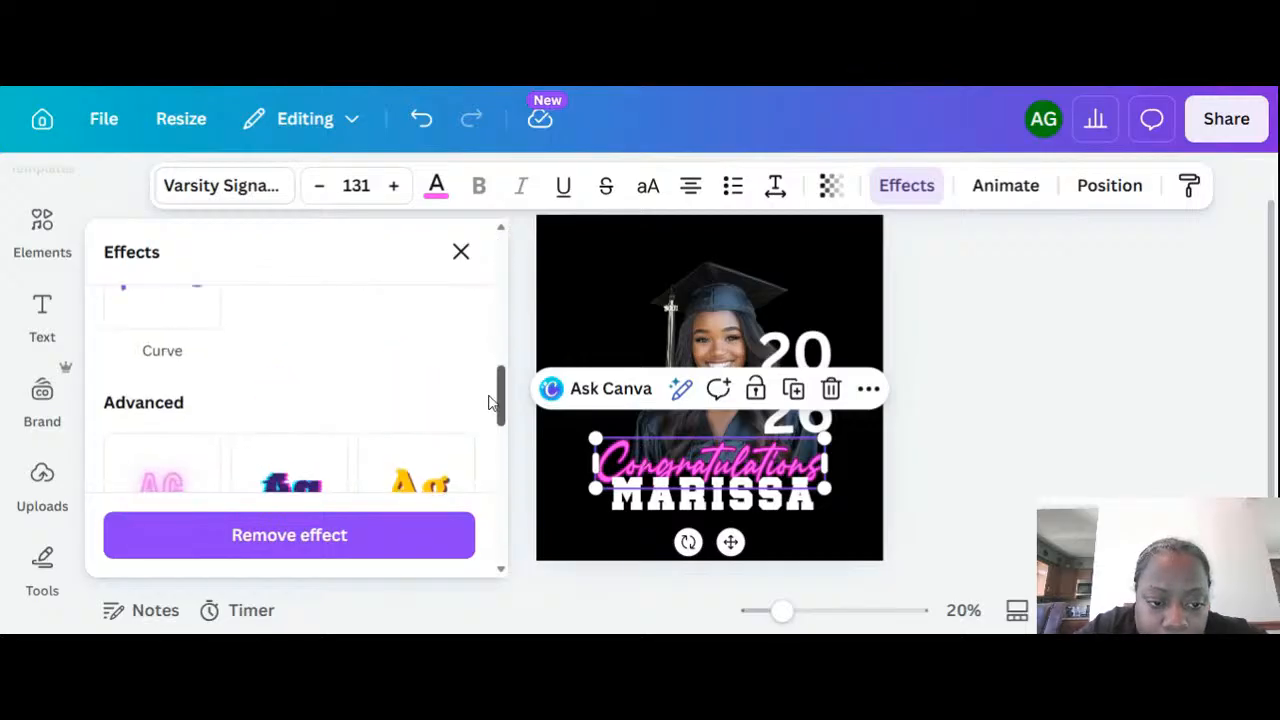
{"action": "scroll", "coordinate": [489, 402], "scroll_direction": "up", "scroll_amount": 4}
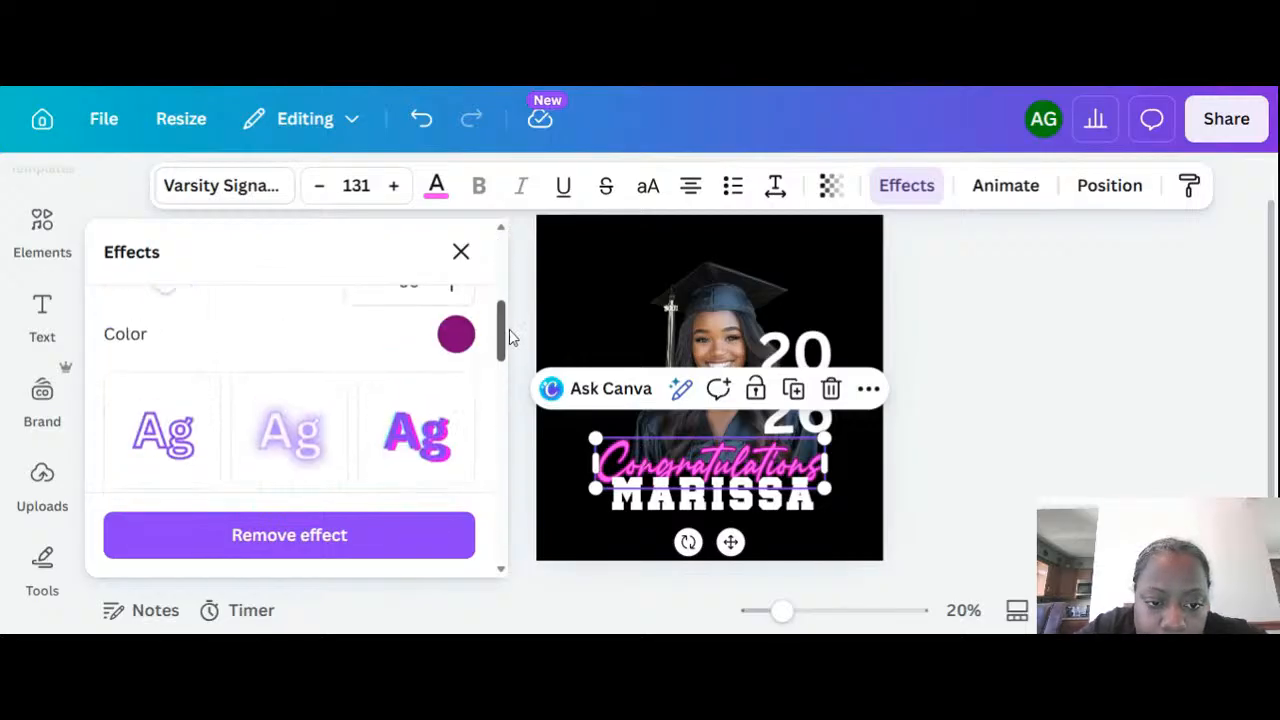
{"action": "left_click", "coordinate": [456, 334]}
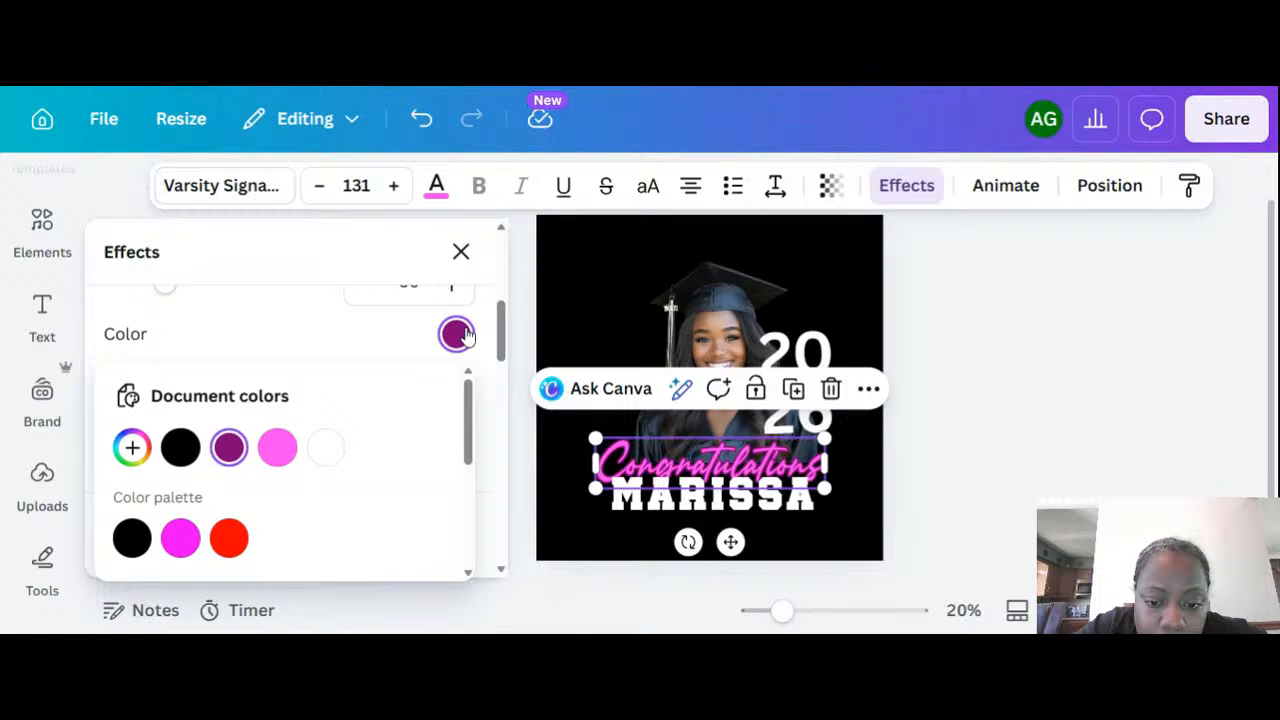
{"action": "left_click", "coordinate": [180, 447]}
{"action": "left_click", "coordinate": [740, 455]}
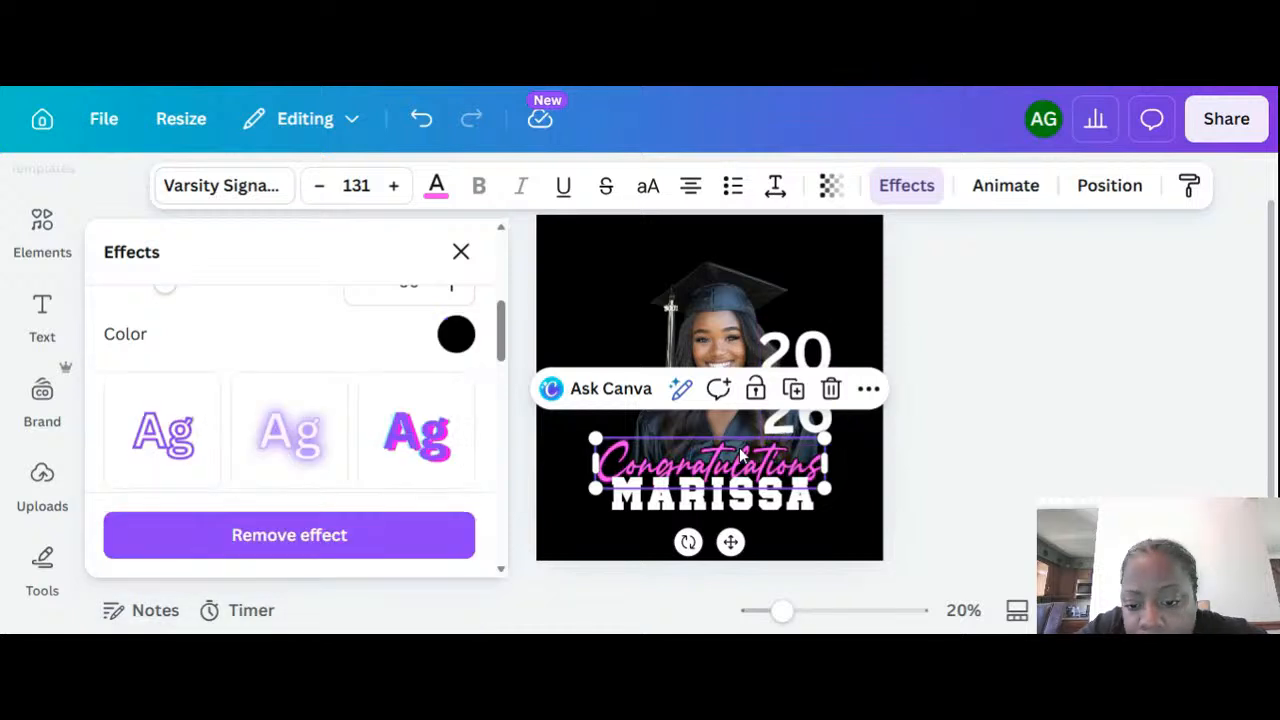
{"action": "left_click_drag", "start_coordinate": [742, 455], "coordinate": [753, 445]}
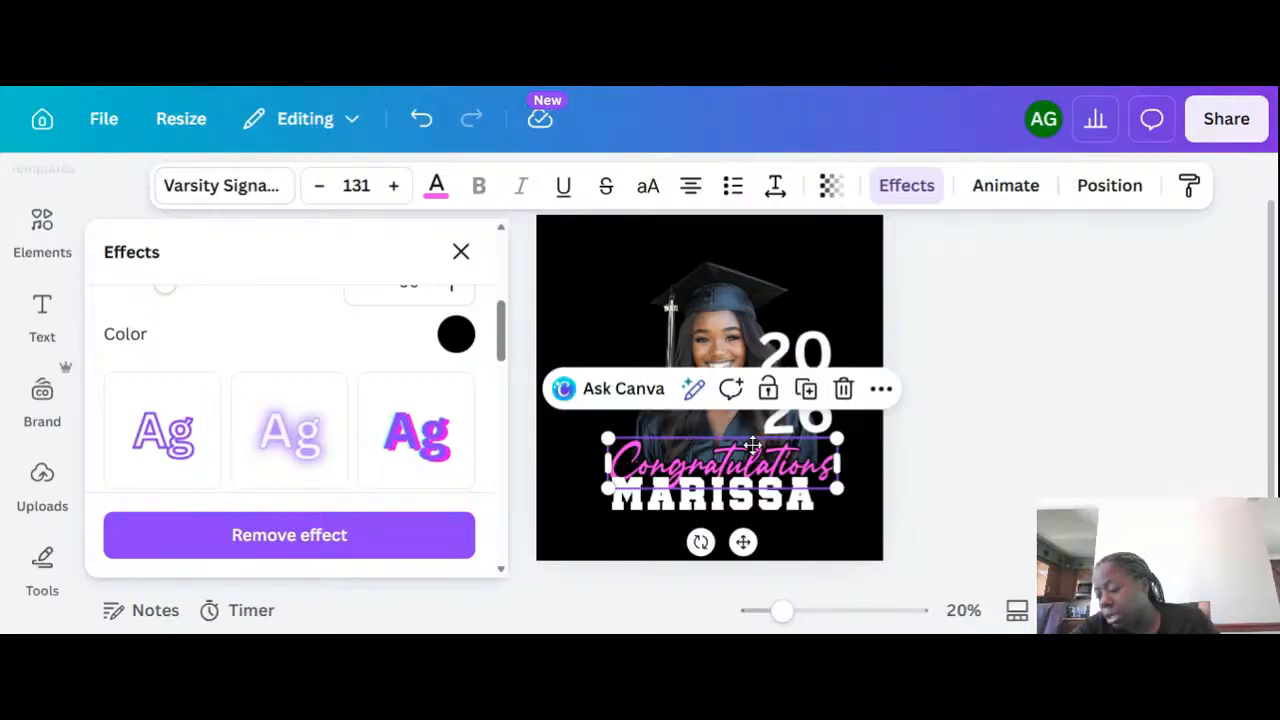
Apply the Outline text effect to the graduate's name.
{"action": "left_click_drag", "start_coordinate": [784, 610], "coordinate": [808, 612]}
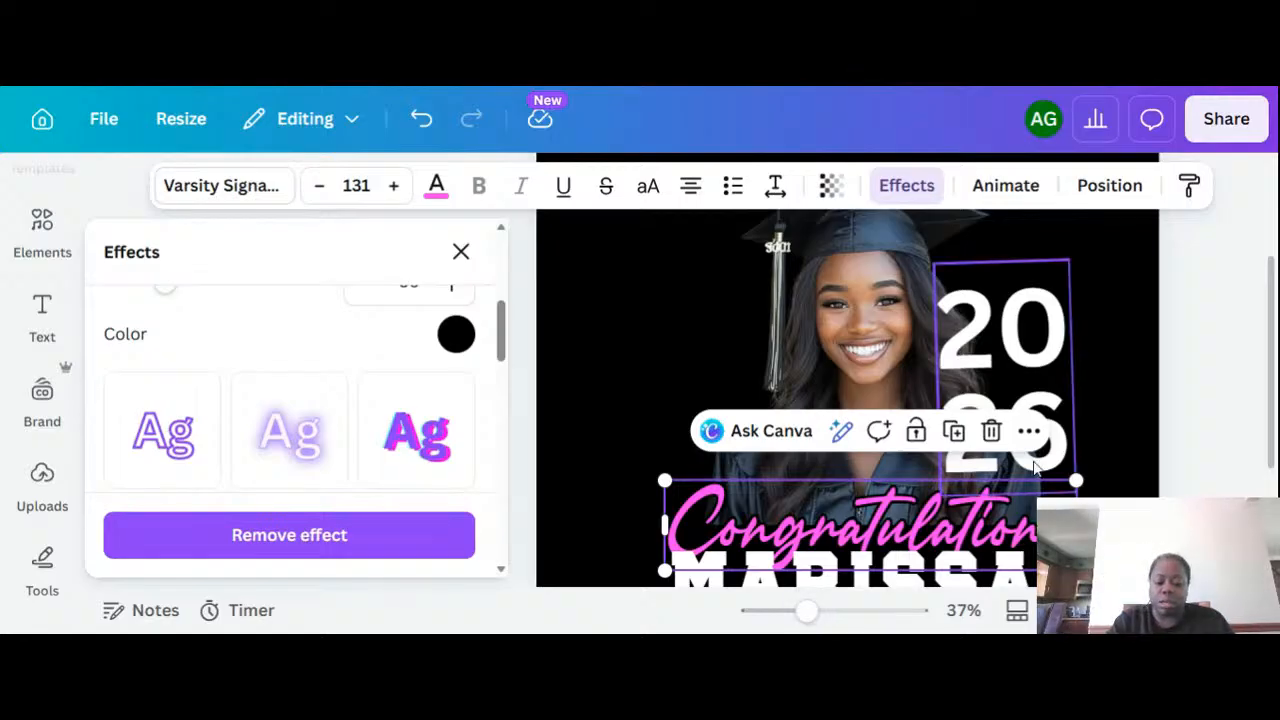
{"action": "scroll", "coordinate": [1035, 470], "scroll_direction": "down", "scroll_amount": 2}
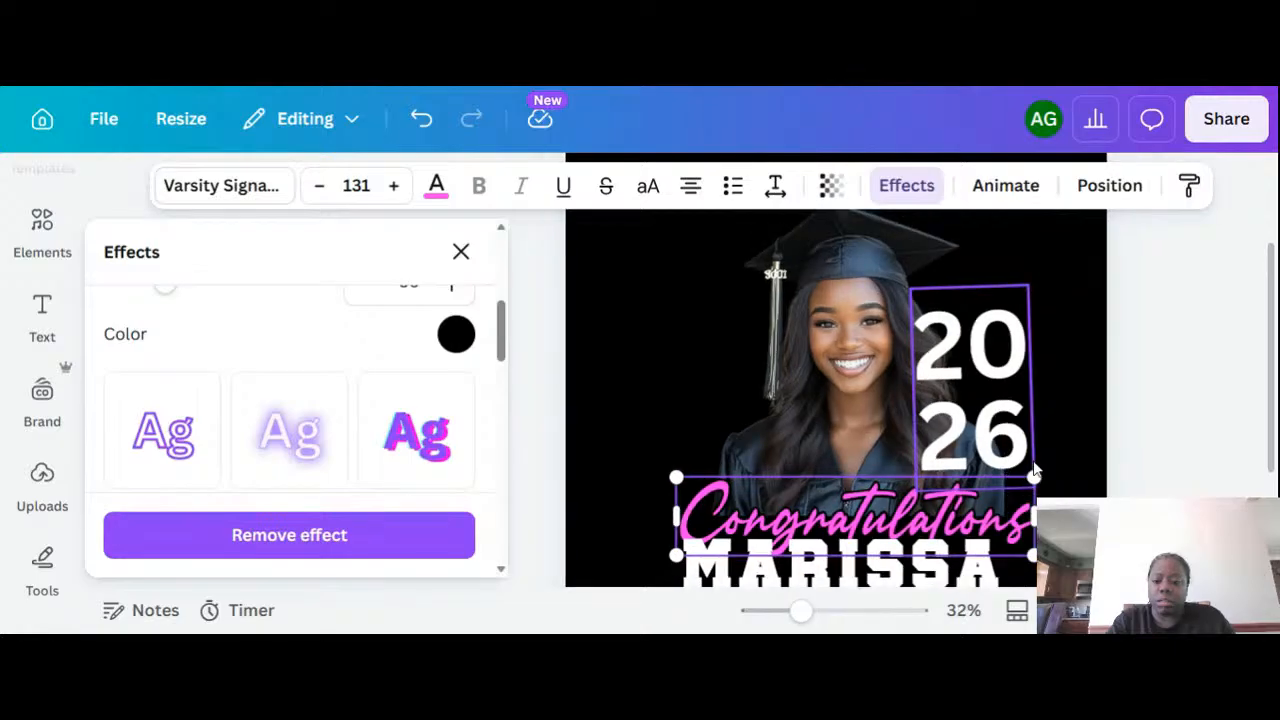
{"action": "scroll", "coordinate": [1035, 470], "scroll_direction": "down", "scroll_amount": 1}
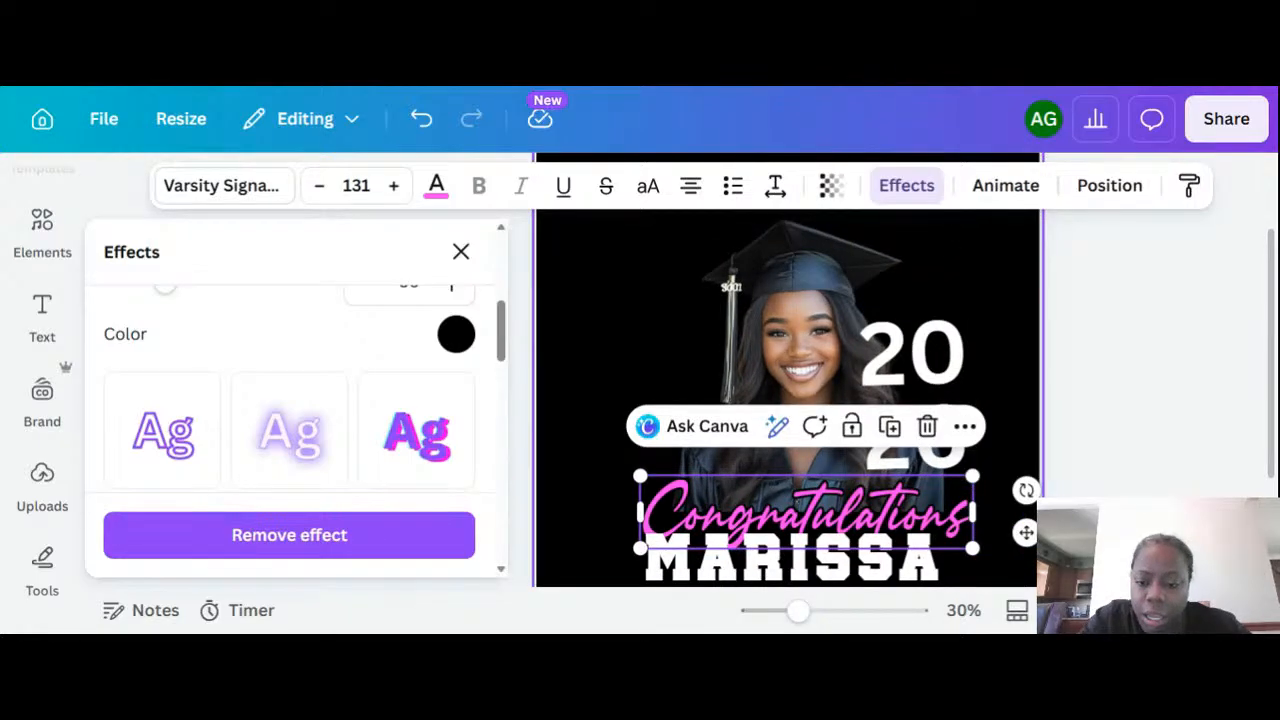
{"action": "scroll", "coordinate": [700, 456], "scroll_direction": "down", "scroll_amount": 1}
{"action": "left_click", "coordinate": [800, 550]}
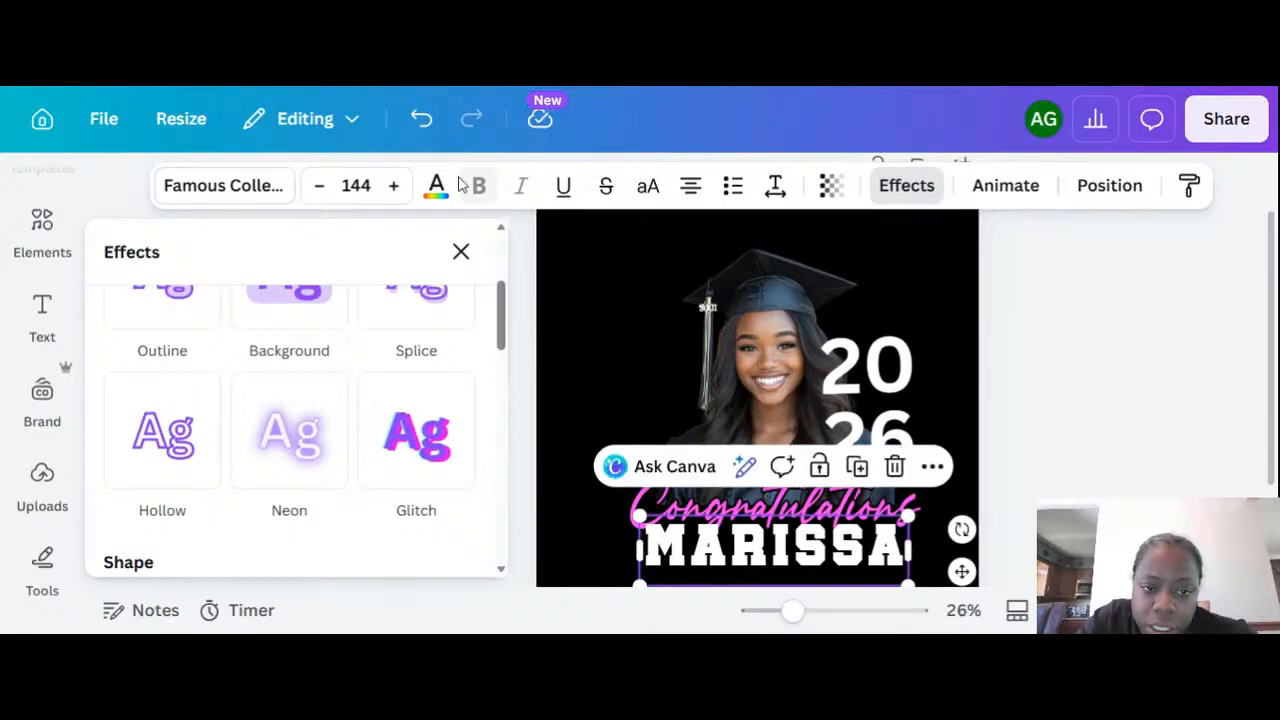
{"action": "scroll", "coordinate": [503, 300], "scroll_direction": "up", "scroll_amount": 2}
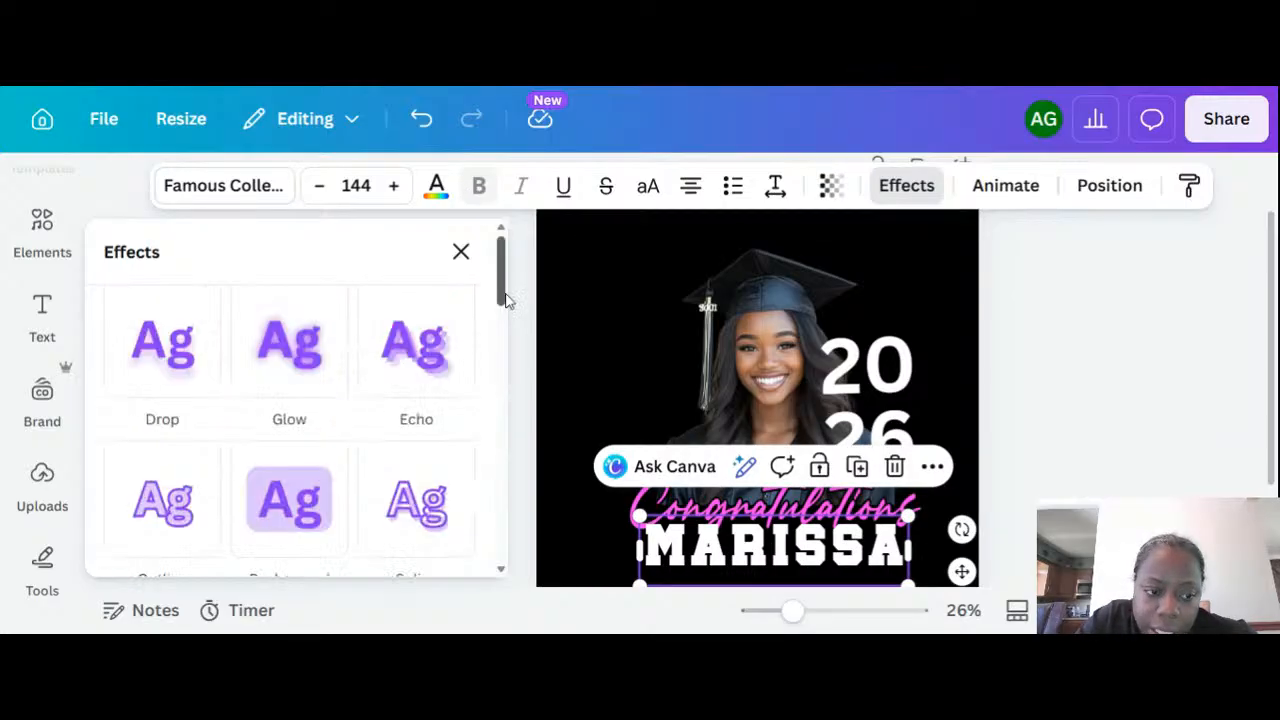
{"action": "left_click", "coordinate": [172, 512]}
{"action": "scroll", "coordinate": [506, 280], "scroll_direction": "down", "scroll_amount": 3}
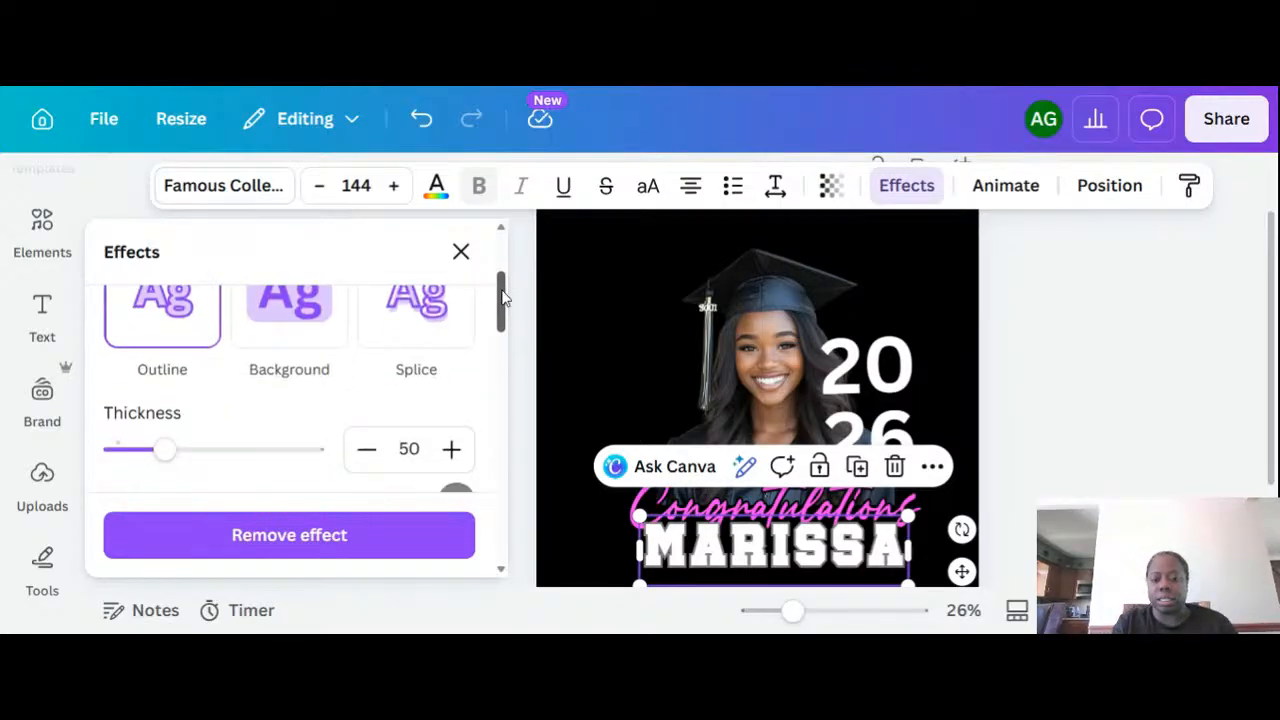
{"action": "left_click_drag", "start_coordinate": [503, 297], "coordinate": [502, 283]}
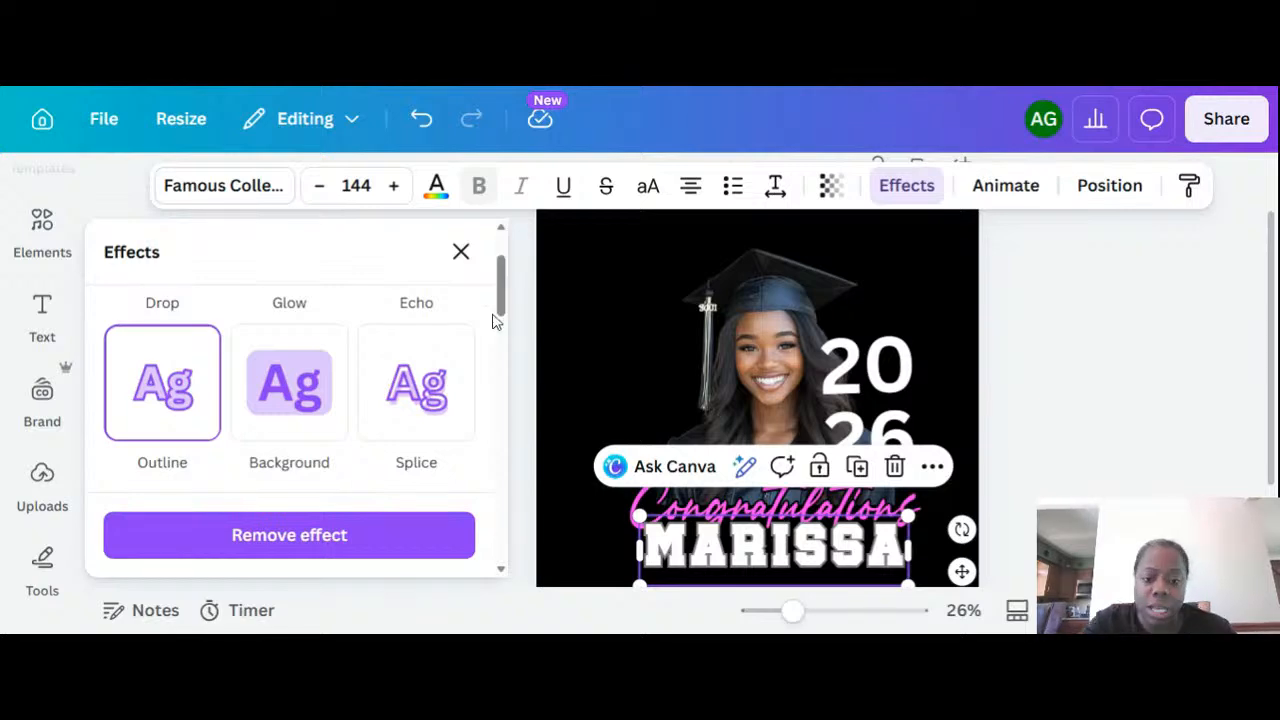
Set the outline thickness of the Congratulations text to 54.
{"action": "left_click", "coordinate": [713, 512]}
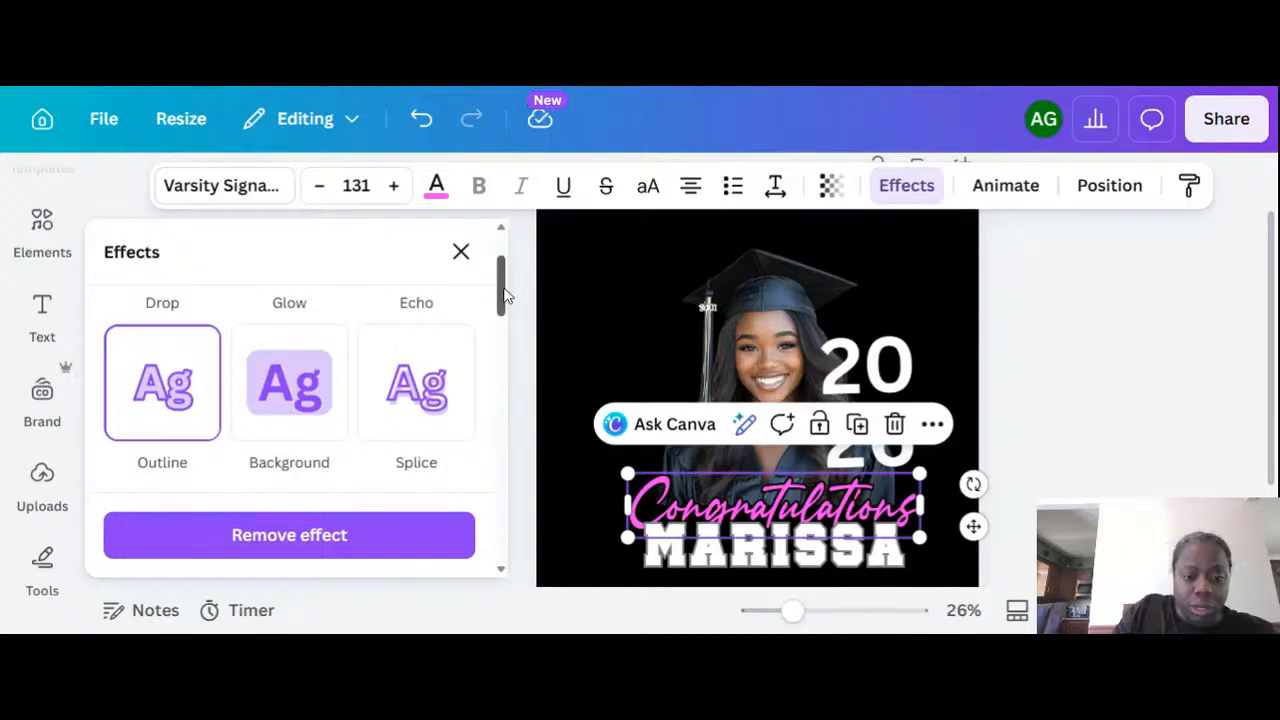
{"action": "scroll", "coordinate": [505, 265], "scroll_direction": "up", "scroll_amount": 2}
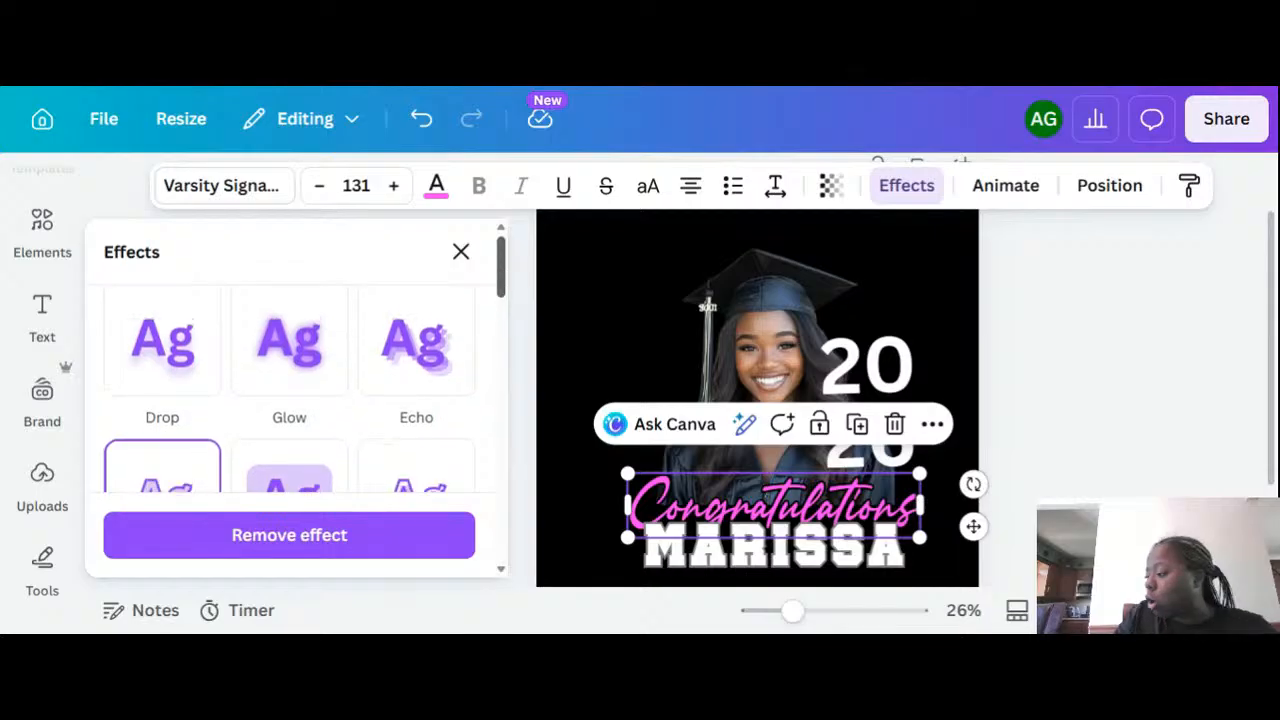
{"action": "scroll", "coordinate": [490, 300], "scroll_direction": "down", "scroll_amount": 3}
{"action": "scroll", "coordinate": [490, 300], "scroll_direction": "up", "scroll_amount": 1}
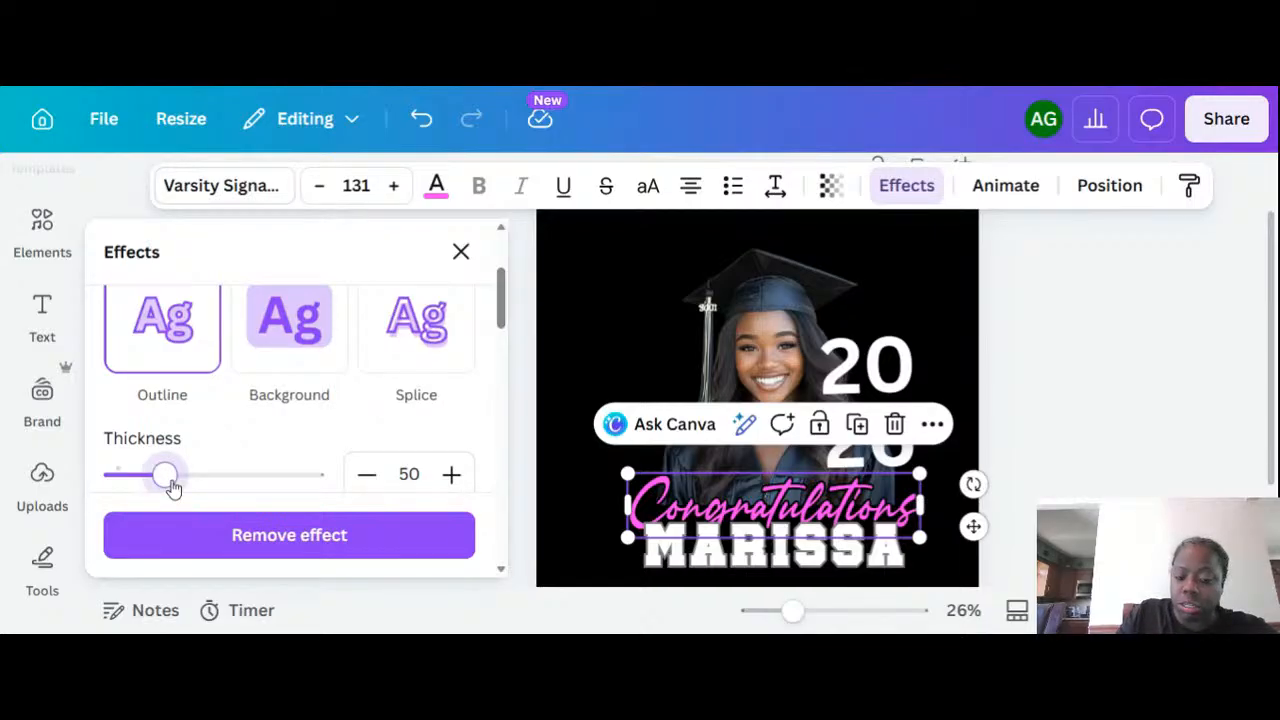
{"action": "mouse_move", "coordinate": [172, 485]}
{"action": "left_mouse_down"}
{"action": "mouse_move", "coordinate": [388, 478]}
{"action": "mouse_move", "coordinate": [240, 490]}
{"action": "mouse_move", "coordinate": [172, 479]}
{"action": "left_mouse_up"}
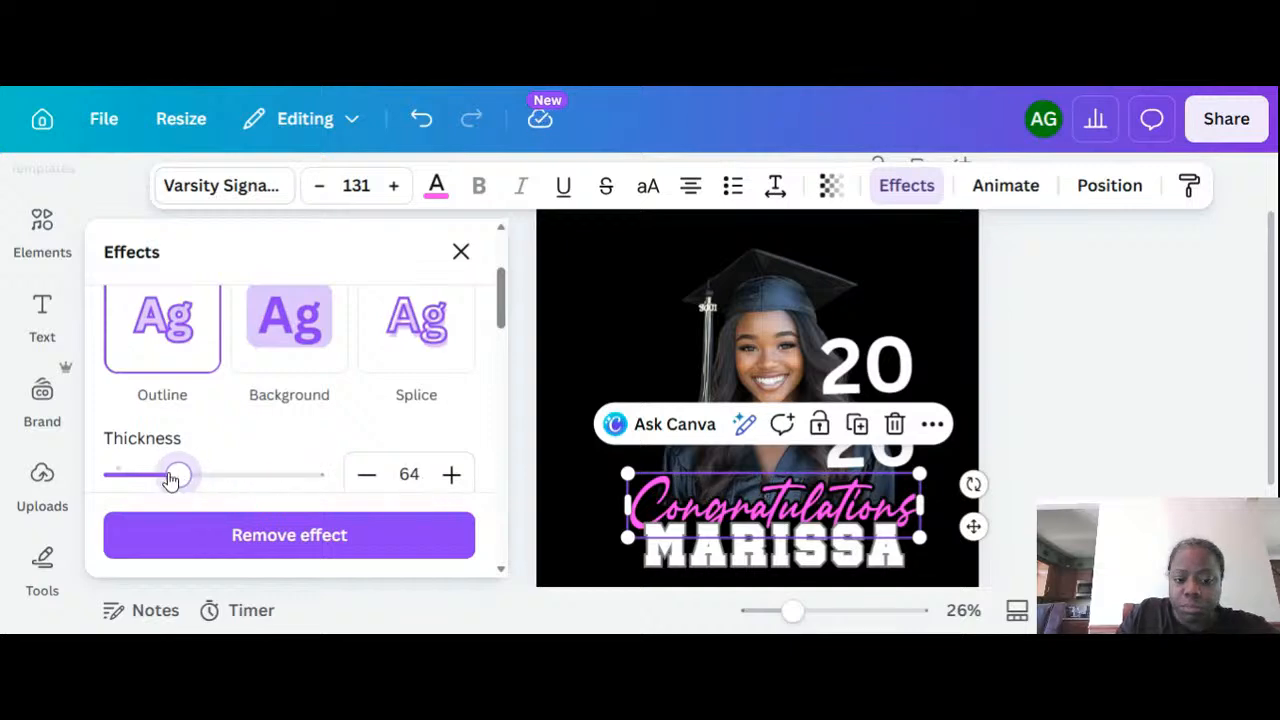
{"action": "left_click_drag", "start_coordinate": [170, 480], "coordinate": [160, 480]}
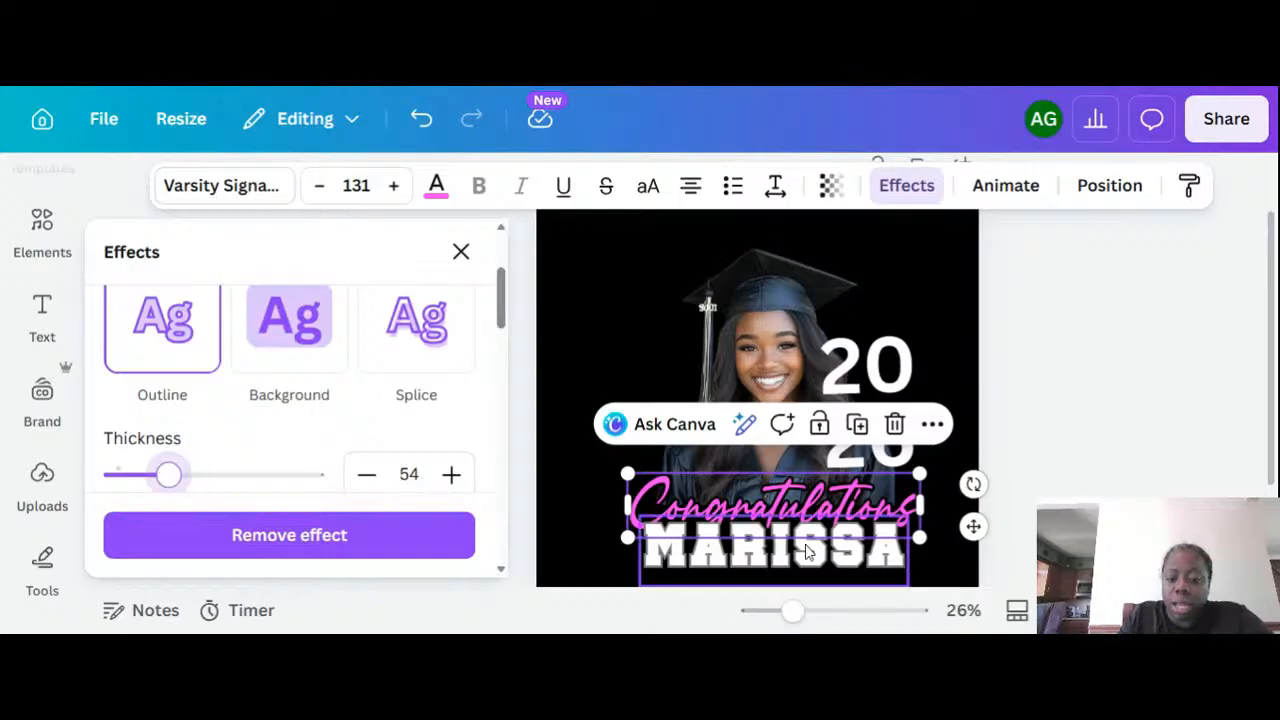
Change the outline color of the graduate's name to the design's pink.
{"action": "left_click", "coordinate": [806, 552]}
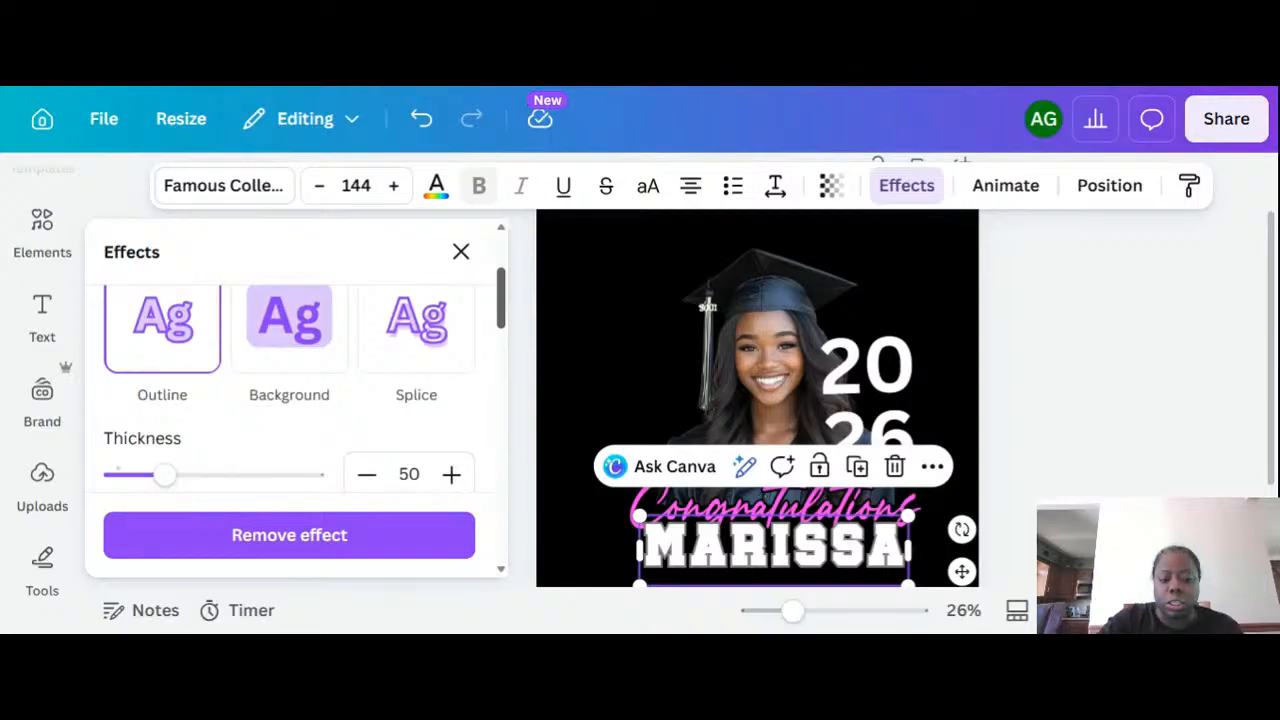
{"action": "left_click_drag", "start_coordinate": [502, 318], "coordinate": [505, 340]}
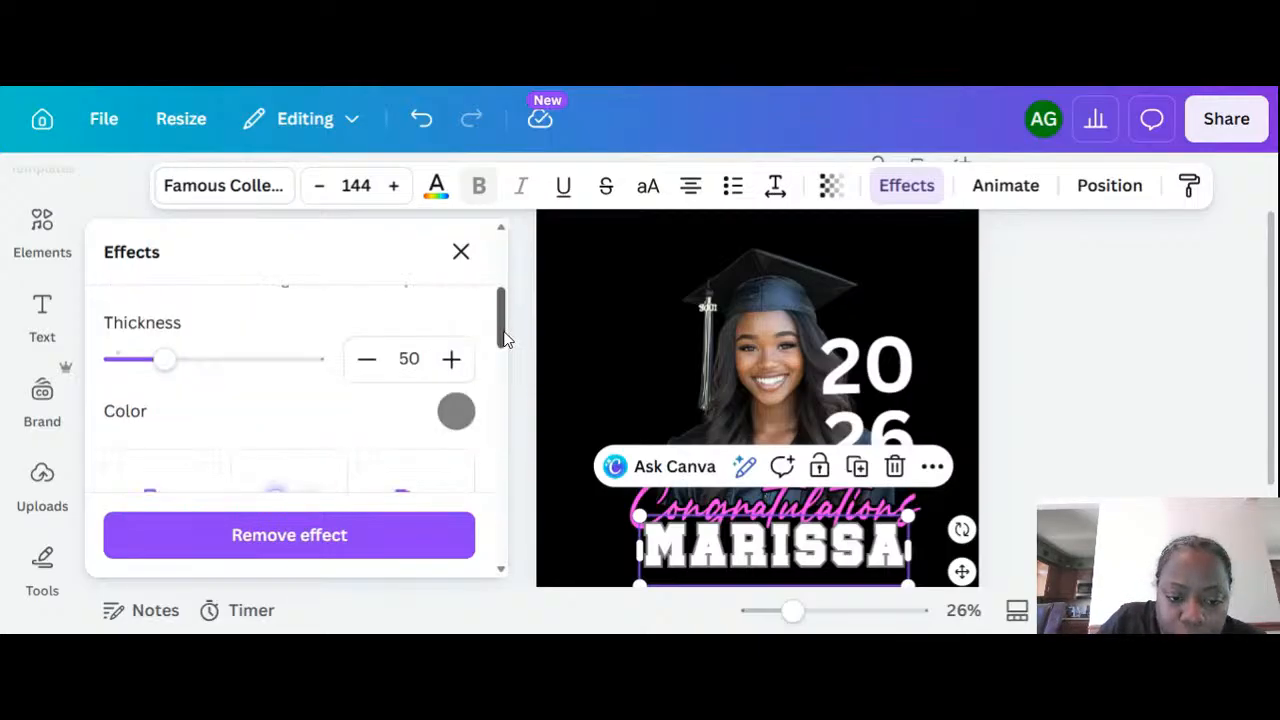
{"action": "left_click", "coordinate": [456, 408]}
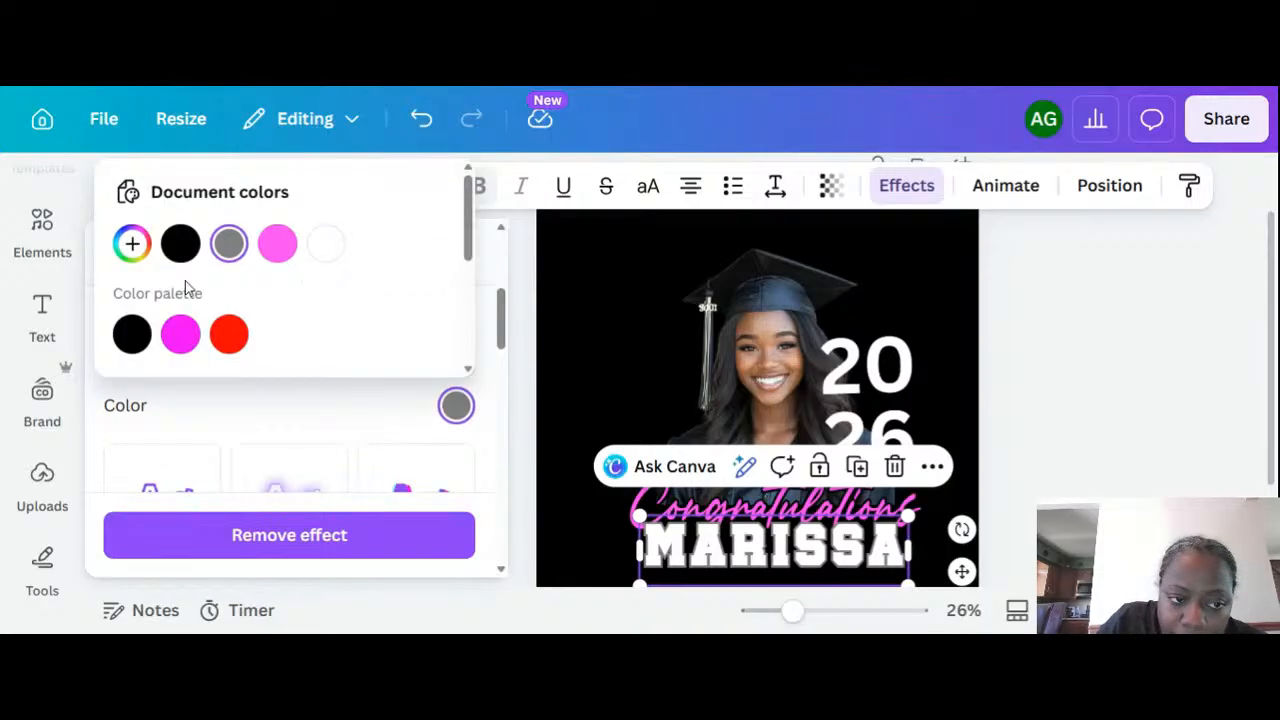
{"action": "left_click", "coordinate": [278, 243]}
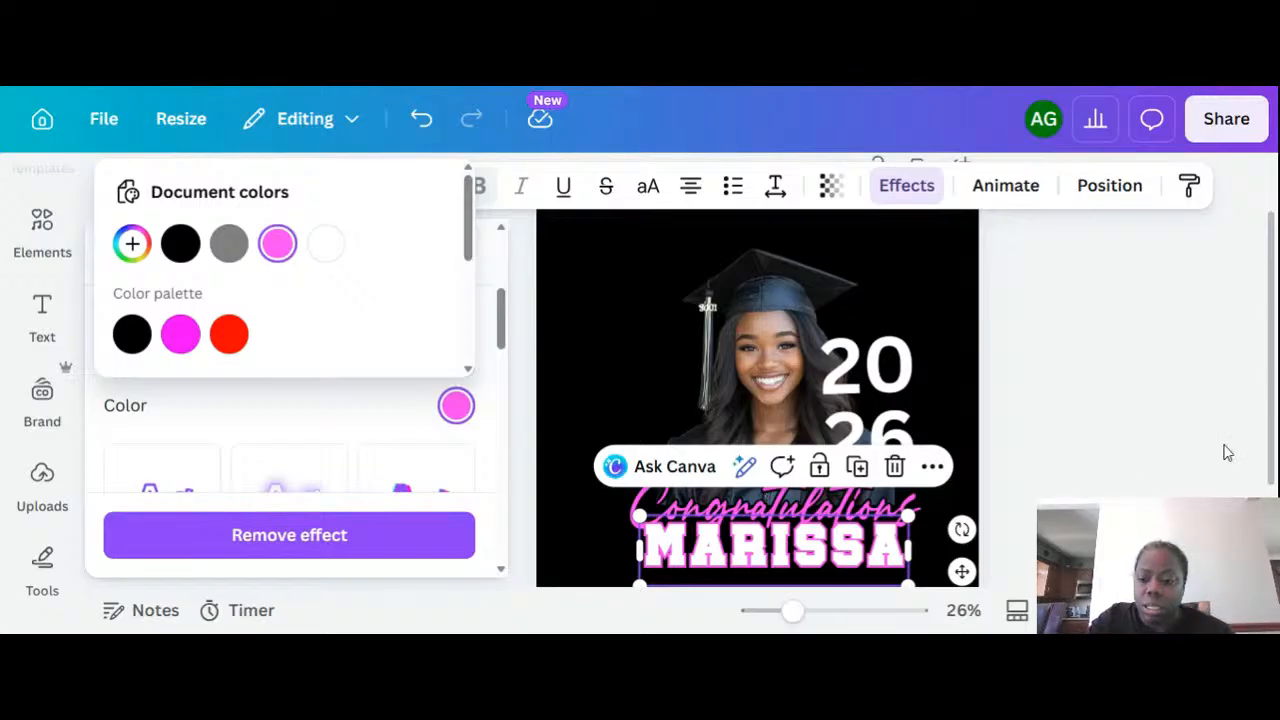
Lower the graduate's name slightly below Congratulations and set its outline color to black.
{"action": "scroll", "coordinate": [1228, 452], "scroll_direction": "down", "scroll_amount": 1}
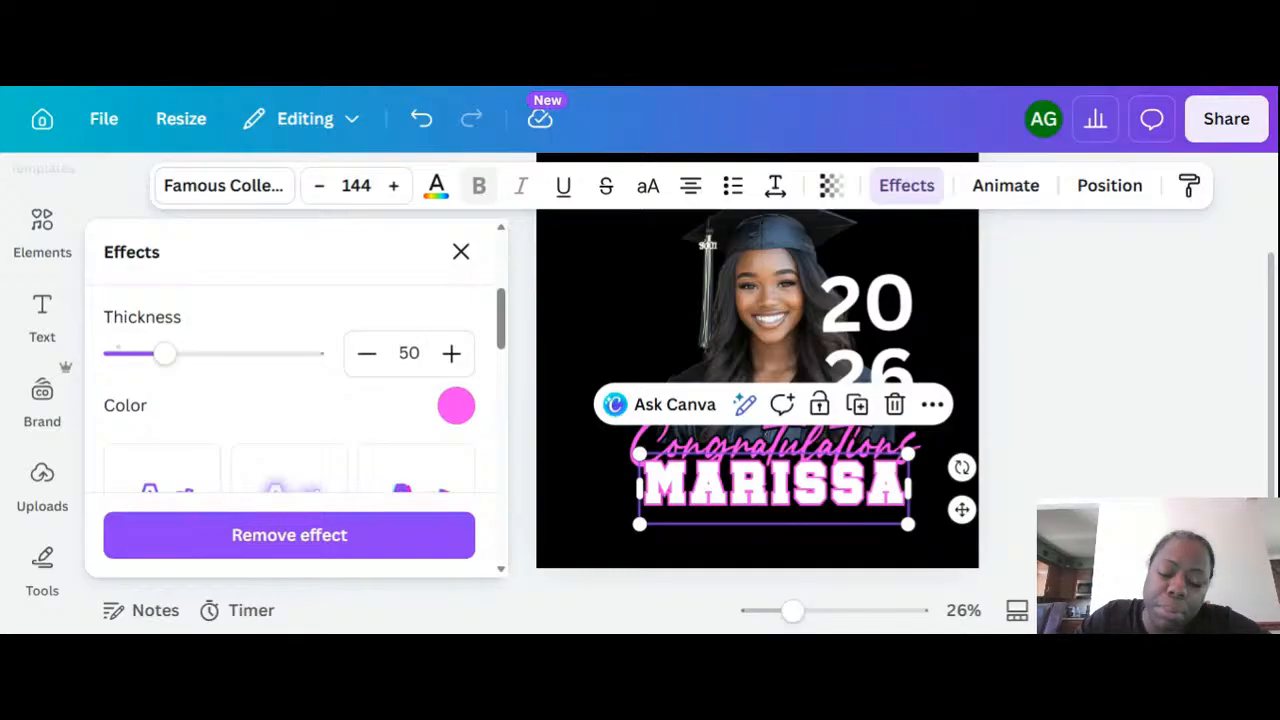
{"action": "left_click_drag", "start_coordinate": [828, 462], "coordinate": [826, 484]}
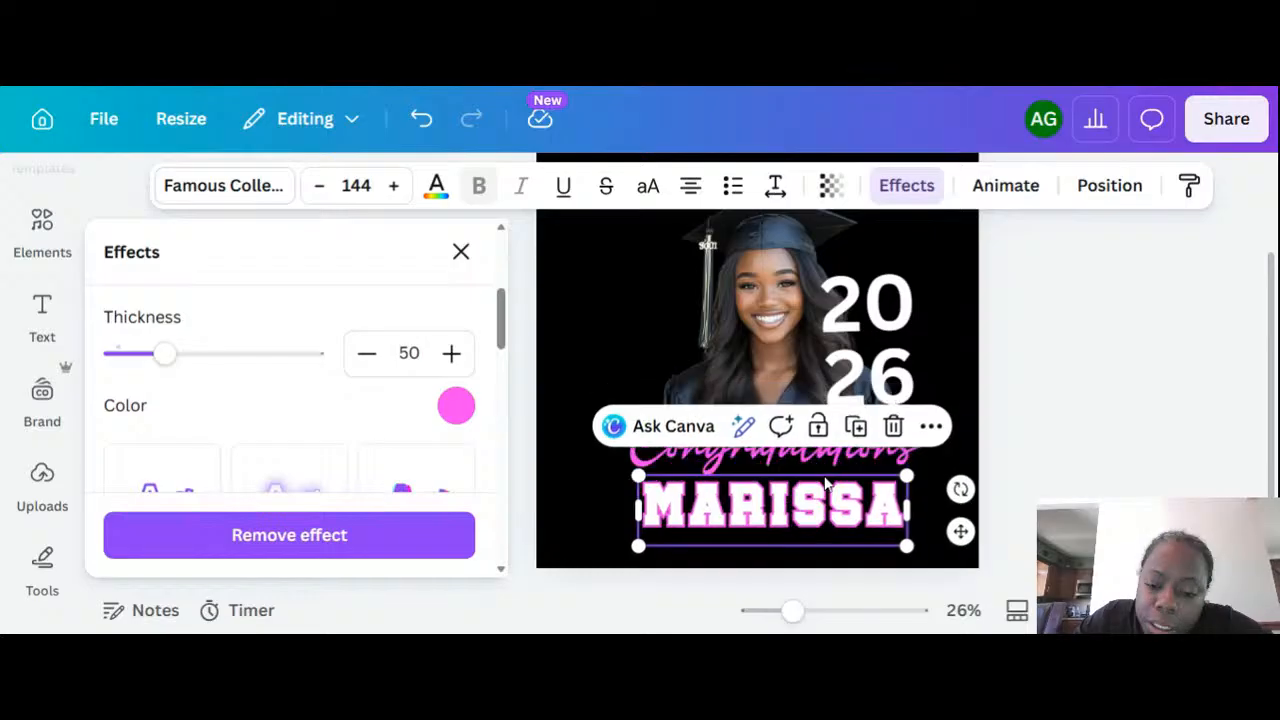
{"action": "left_click", "coordinate": [459, 406]}
{"action": "left_click", "coordinate": [181, 244]}
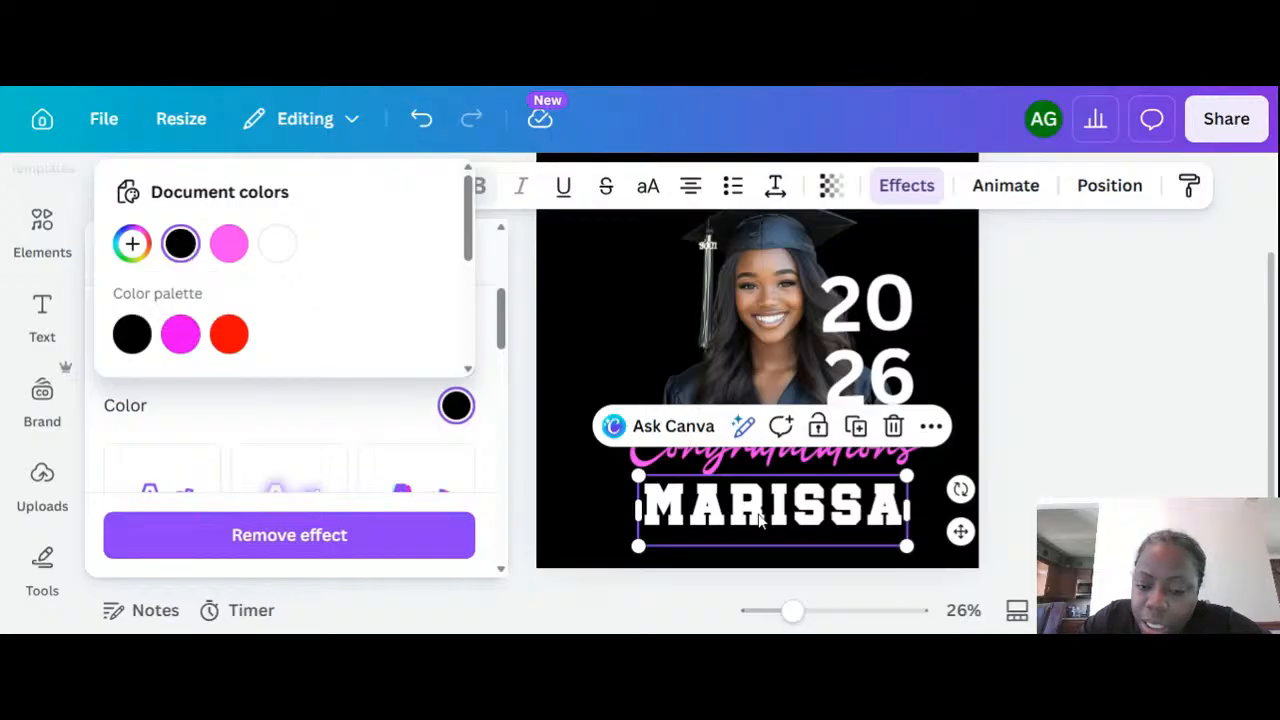
Move the graduate's name over the gown to check its black outline, and place it back lower, beneath Congratulations.
{"action": "mouse_move", "coordinate": [760, 518]}
{"action": "left_mouse_down"}
{"action": "mouse_move", "coordinate": [760, 438]}
{"action": "mouse_move", "coordinate": [745, 520]}
{"action": "left_mouse_up"}
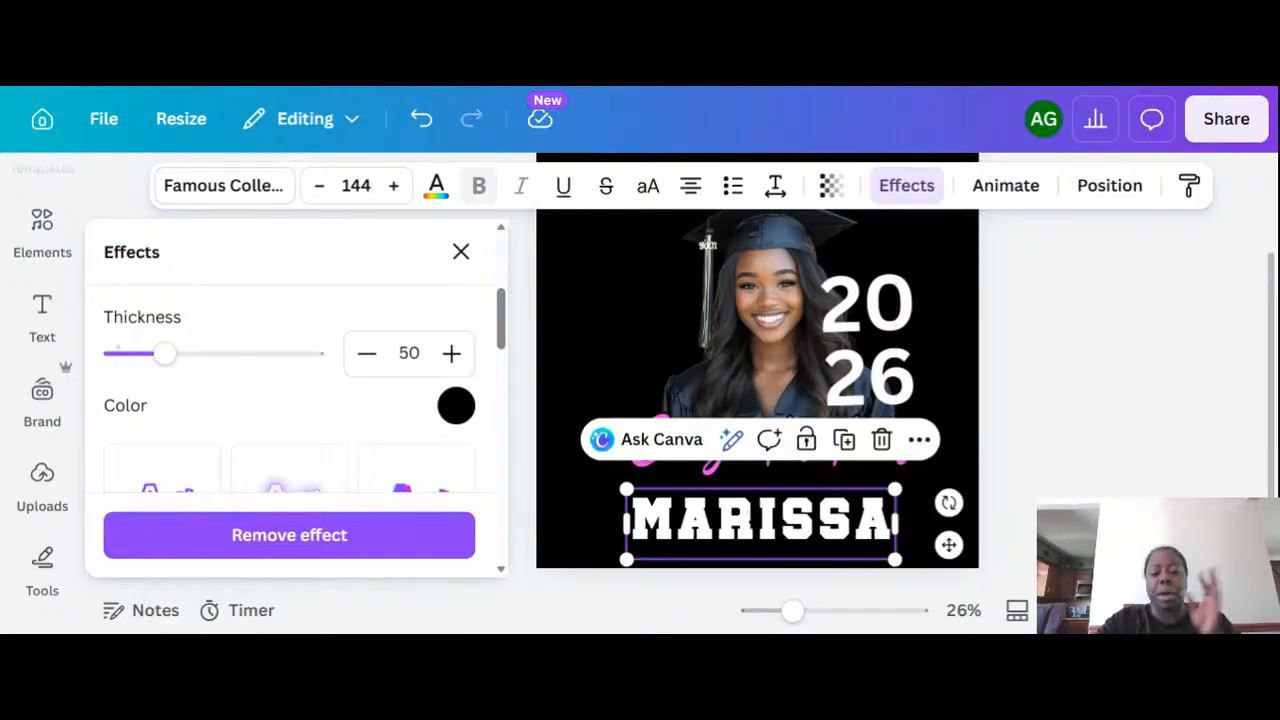
{"action": "left_click_drag", "start_coordinate": [750, 524], "coordinate": [746, 401]}
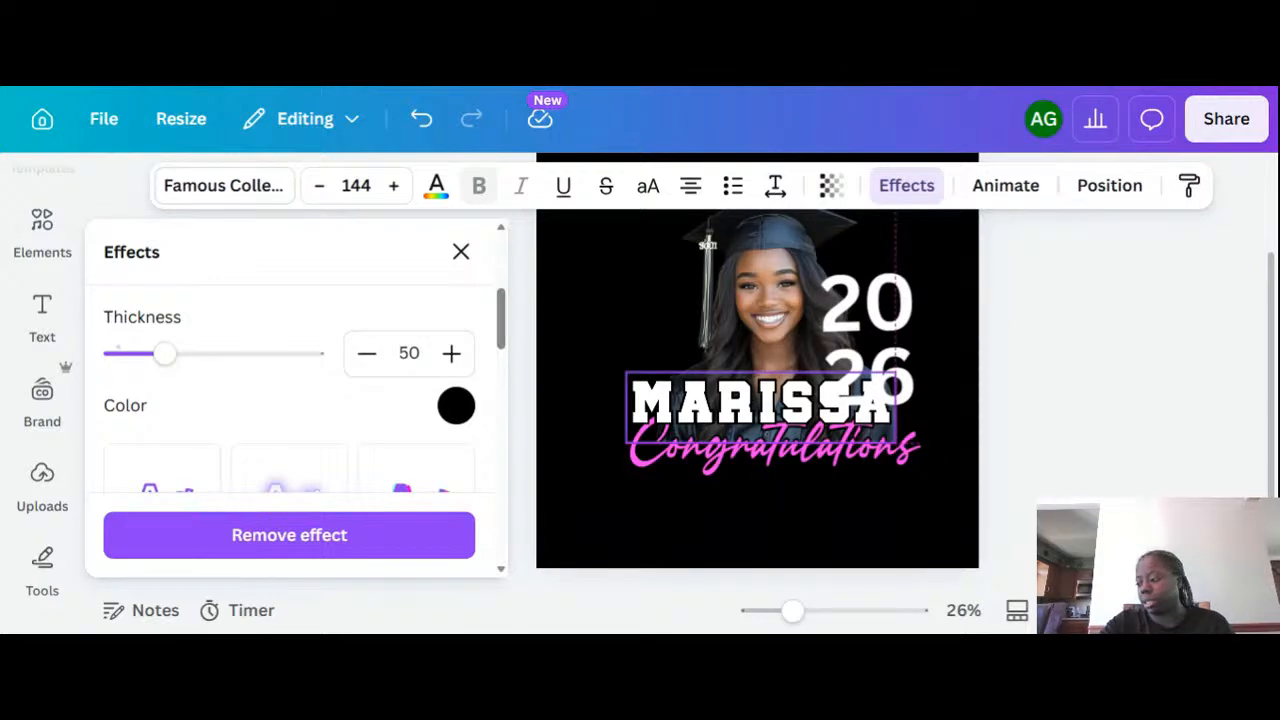
{"action": "left_click_drag", "start_coordinate": [760, 402], "coordinate": [766, 512]}
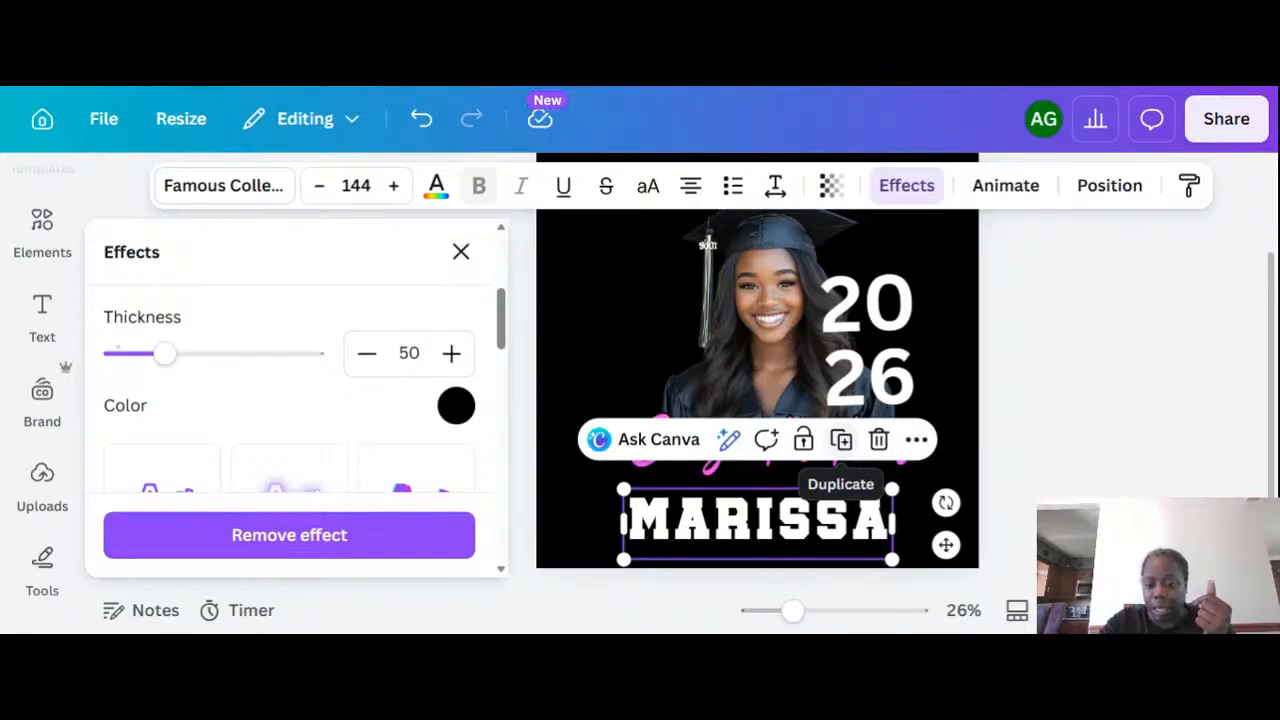
Duplicate the graduate's name, align the copy exactly over the original, and select both copies together.
{"action": "left_click", "coordinate": [841, 439]}
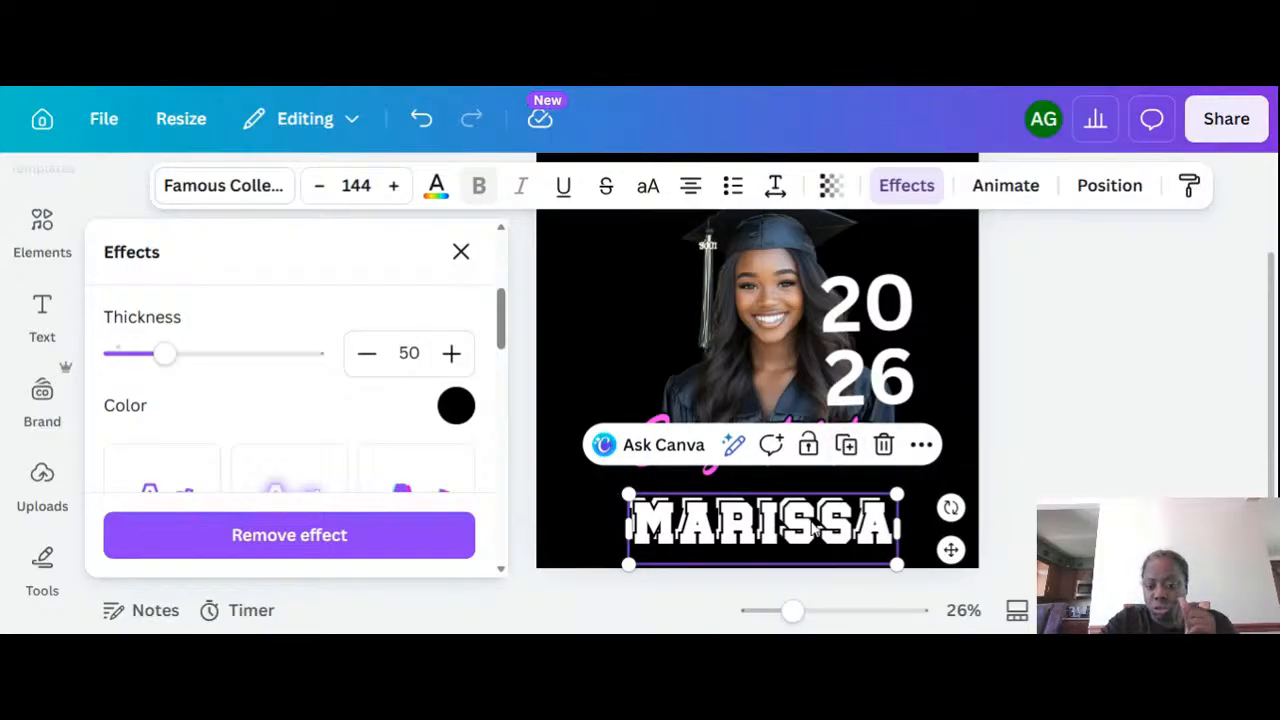
{"action": "mouse_move", "coordinate": [815, 530]}
{"action": "left_mouse_down"}
{"action": "mouse_move", "coordinate": [870, 532]}
{"action": "mouse_move", "coordinate": [805, 527]}
{"action": "mouse_move", "coordinate": [805, 510]}
{"action": "left_mouse_up"}
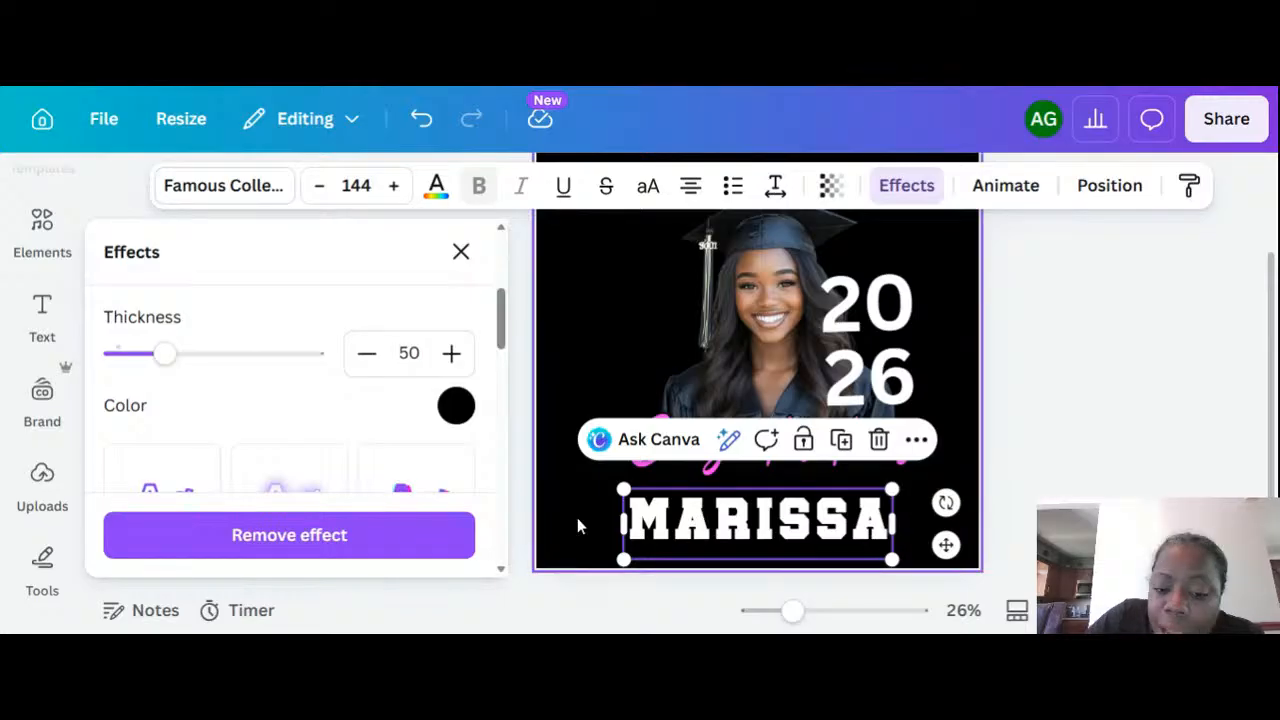
{"action": "left_click_drag", "start_coordinate": [578, 526], "coordinate": [733, 557]}
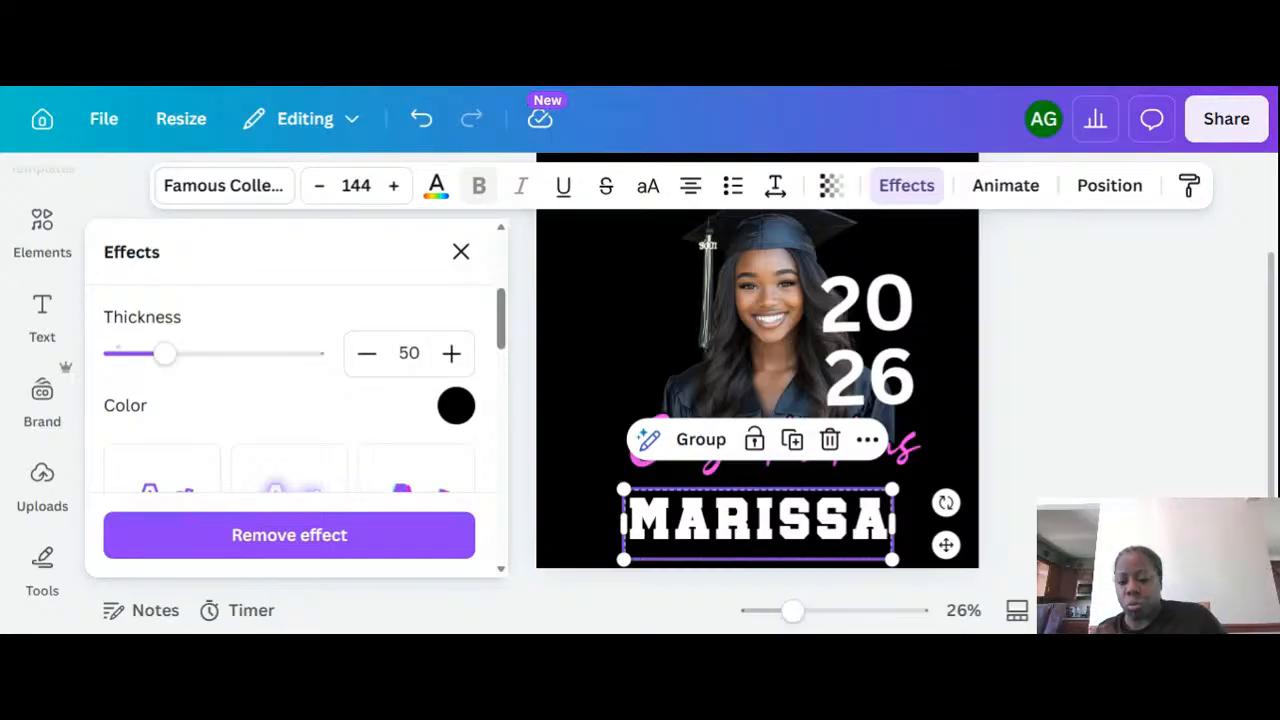
Download the selected name copies as a PNG at size 1.625 with a transparent background.
{"action": "right_click", "coordinate": [697, 539]}
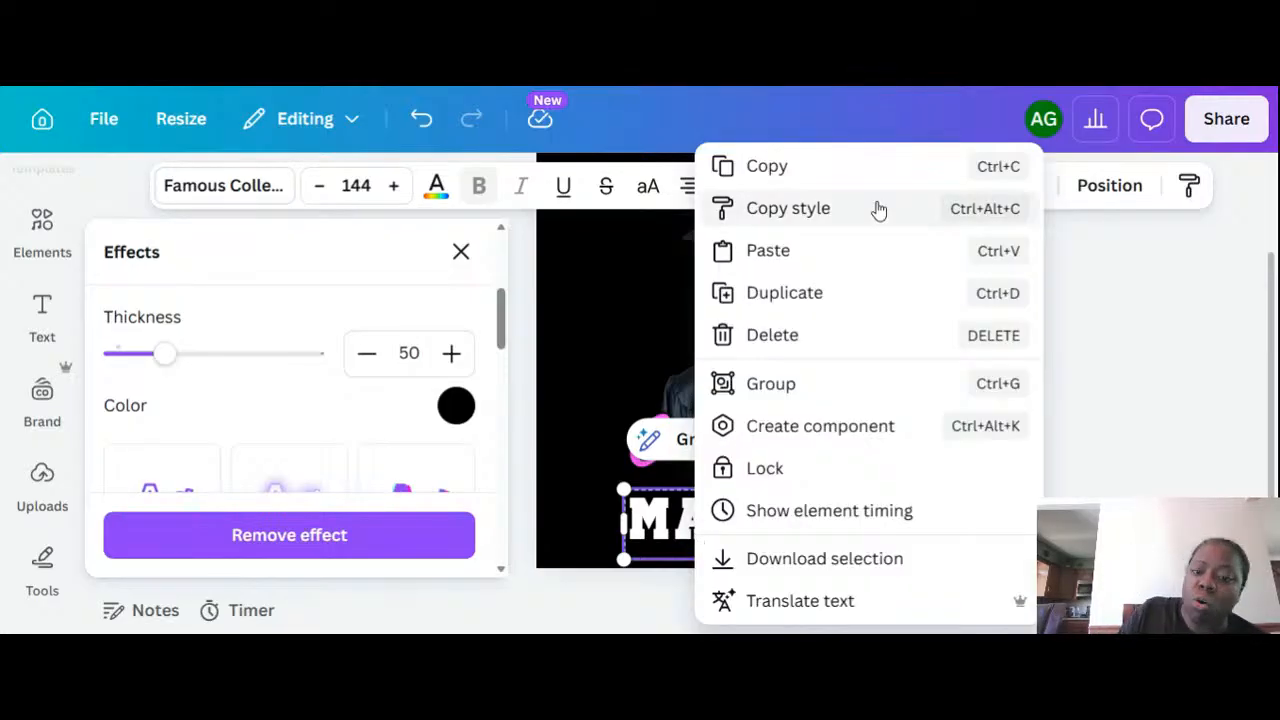
{"action": "left_click", "coordinate": [832, 559]}
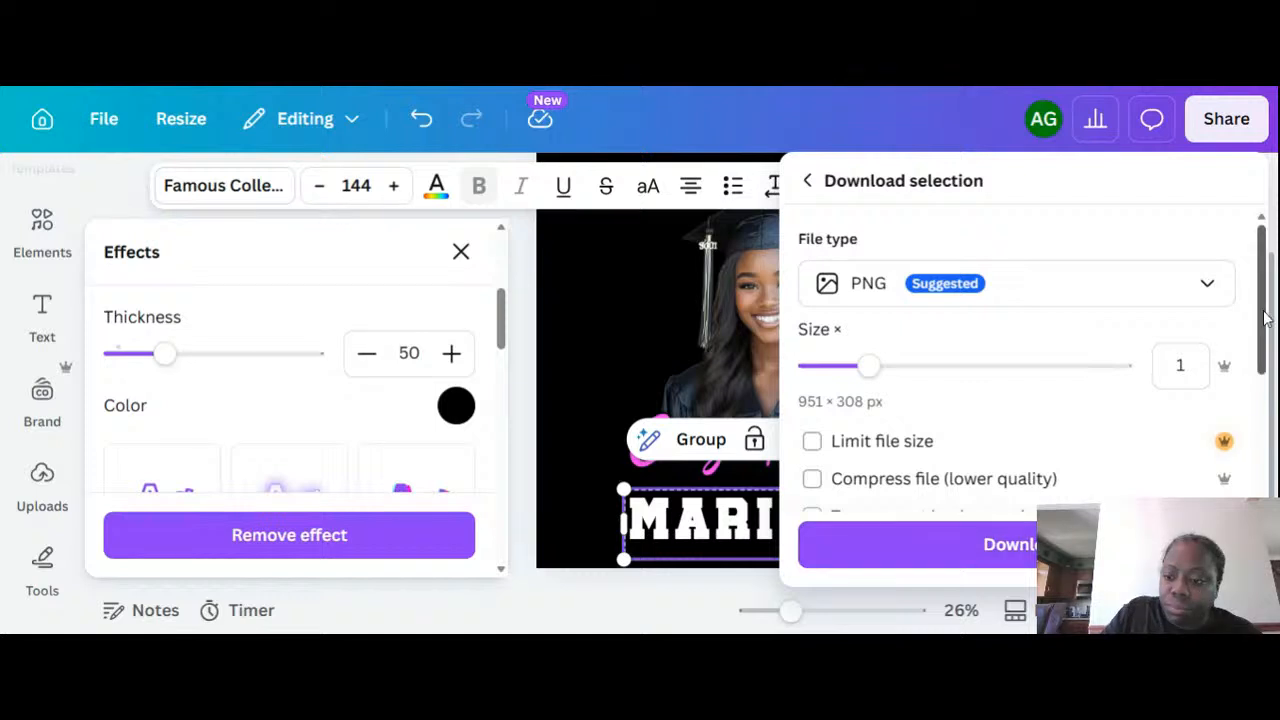
{"action": "left_click_drag", "start_coordinate": [1266, 318], "coordinate": [1266, 340]}
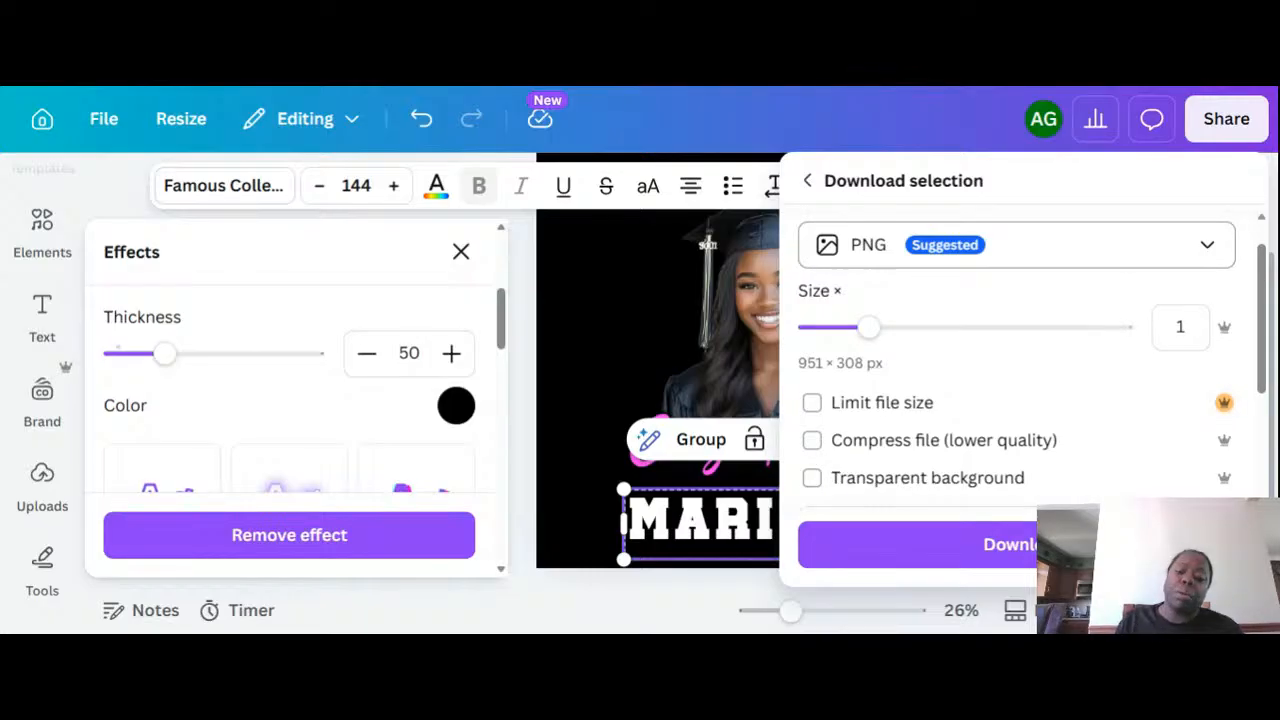
{"action": "left_click_drag", "start_coordinate": [872, 331], "coordinate": [946, 335]}
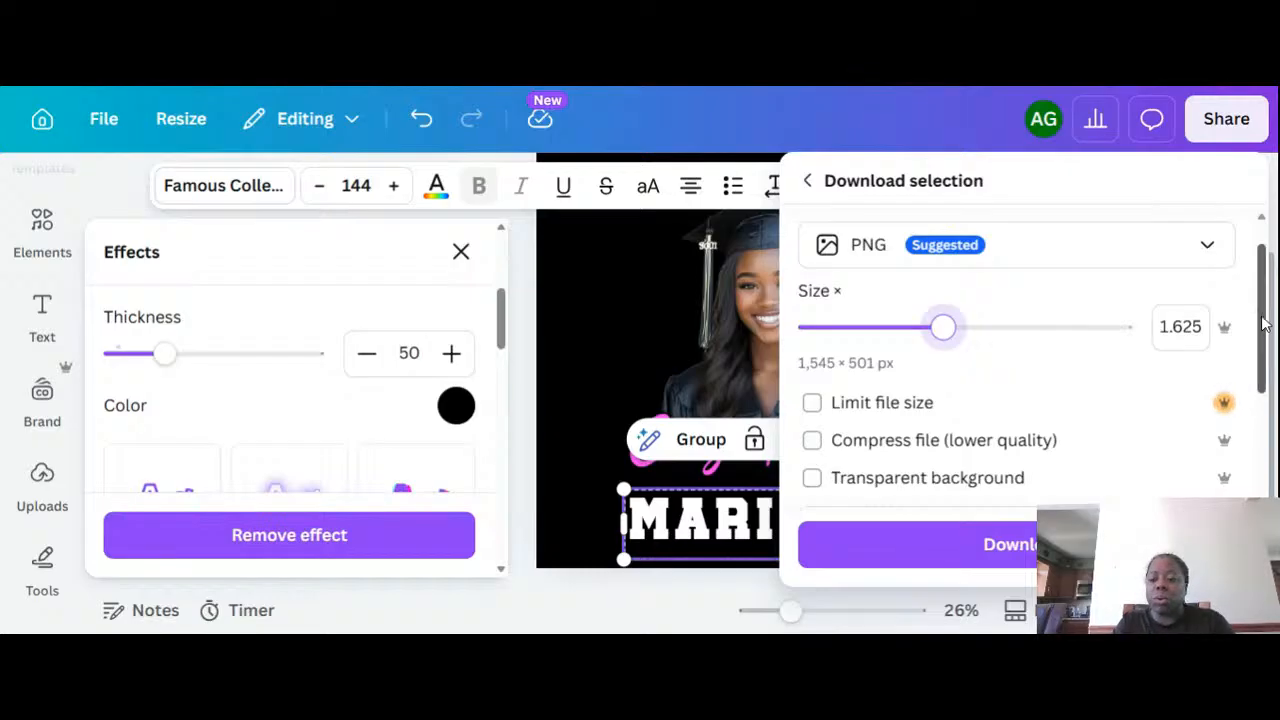
{"action": "scroll", "coordinate": [1232, 392], "scroll_direction": "down", "scroll_amount": 2}
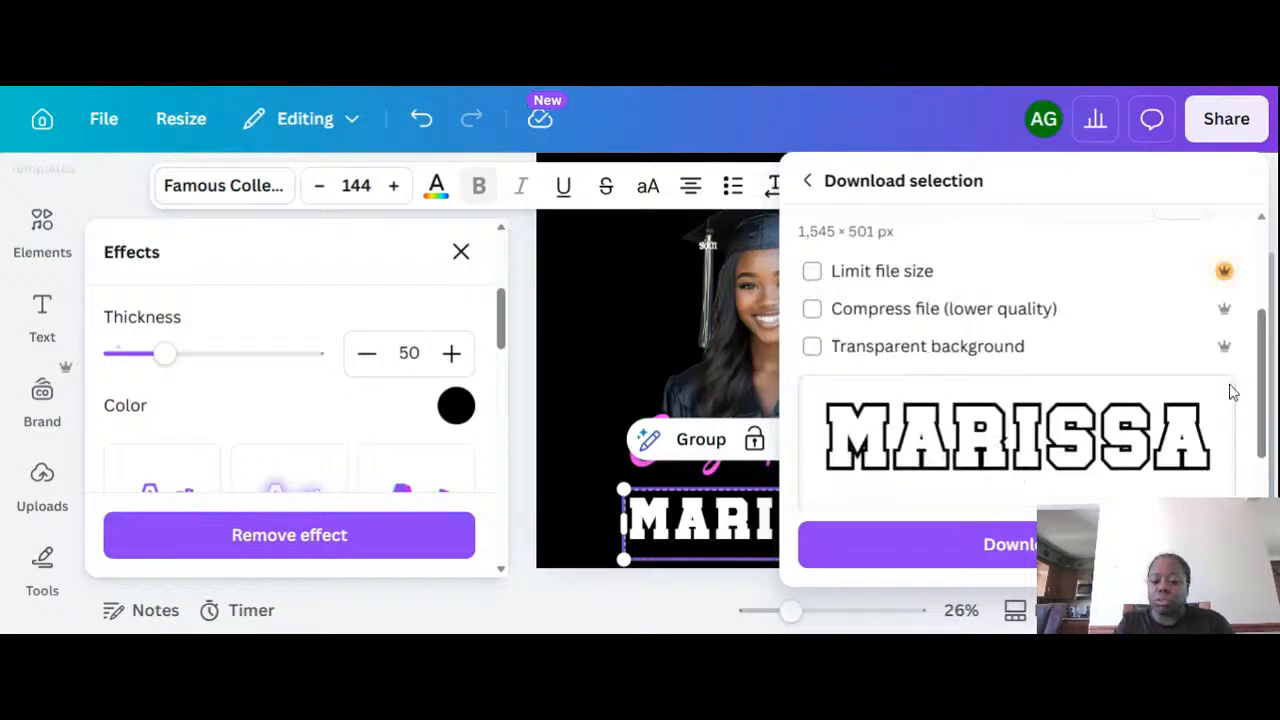
{"action": "left_click", "coordinate": [863, 366]}
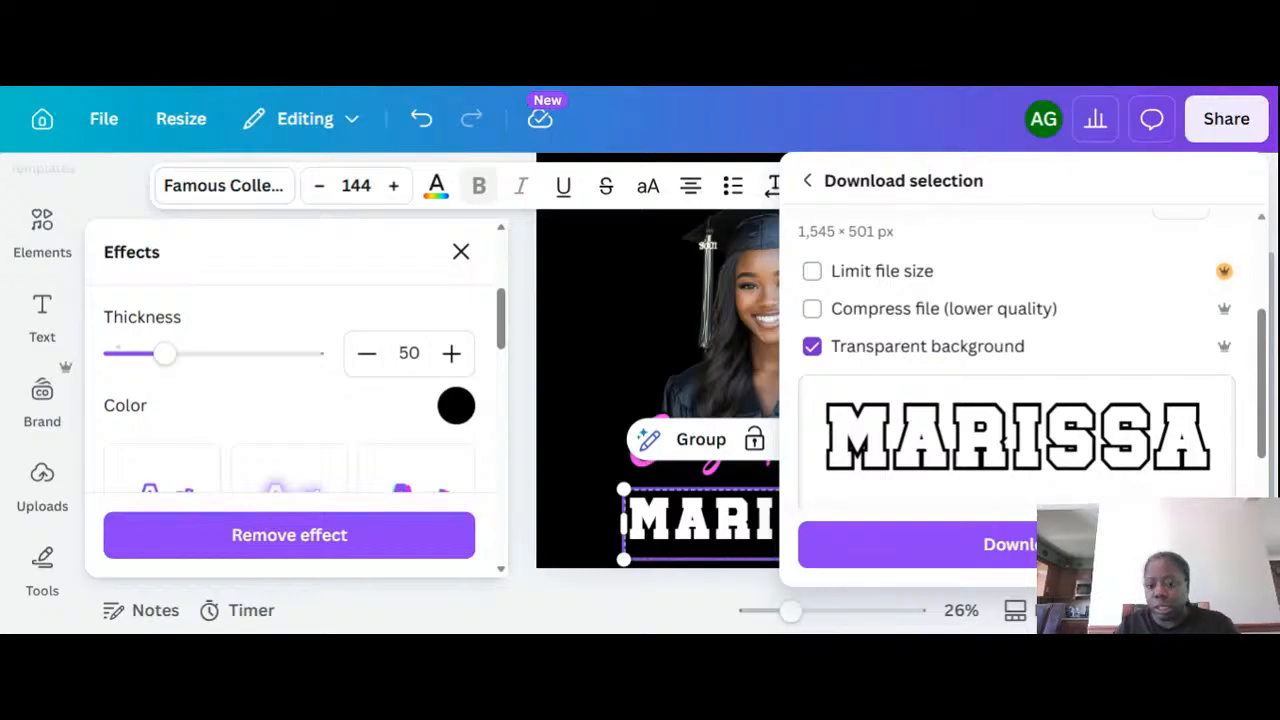
{"action": "scroll", "coordinate": [1268, 432], "scroll_direction": "down", "scroll_amount": 2}
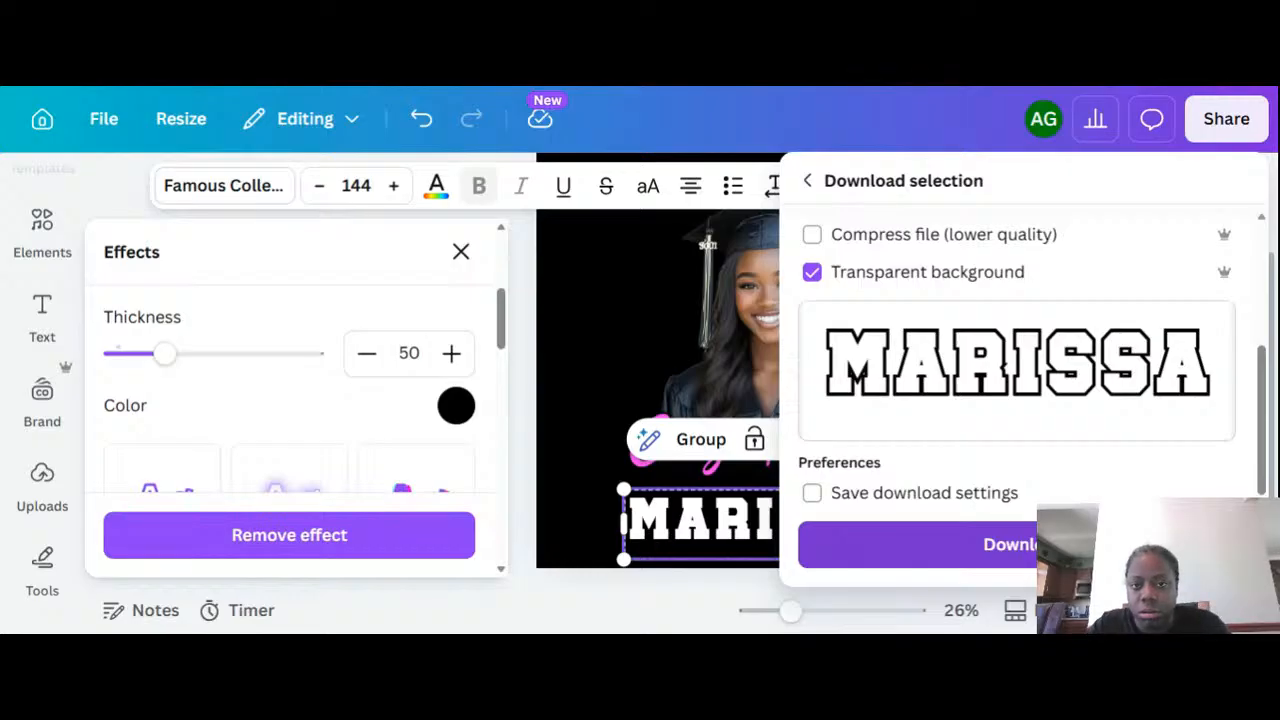
{"action": "left_click", "coordinate": [988, 544]}
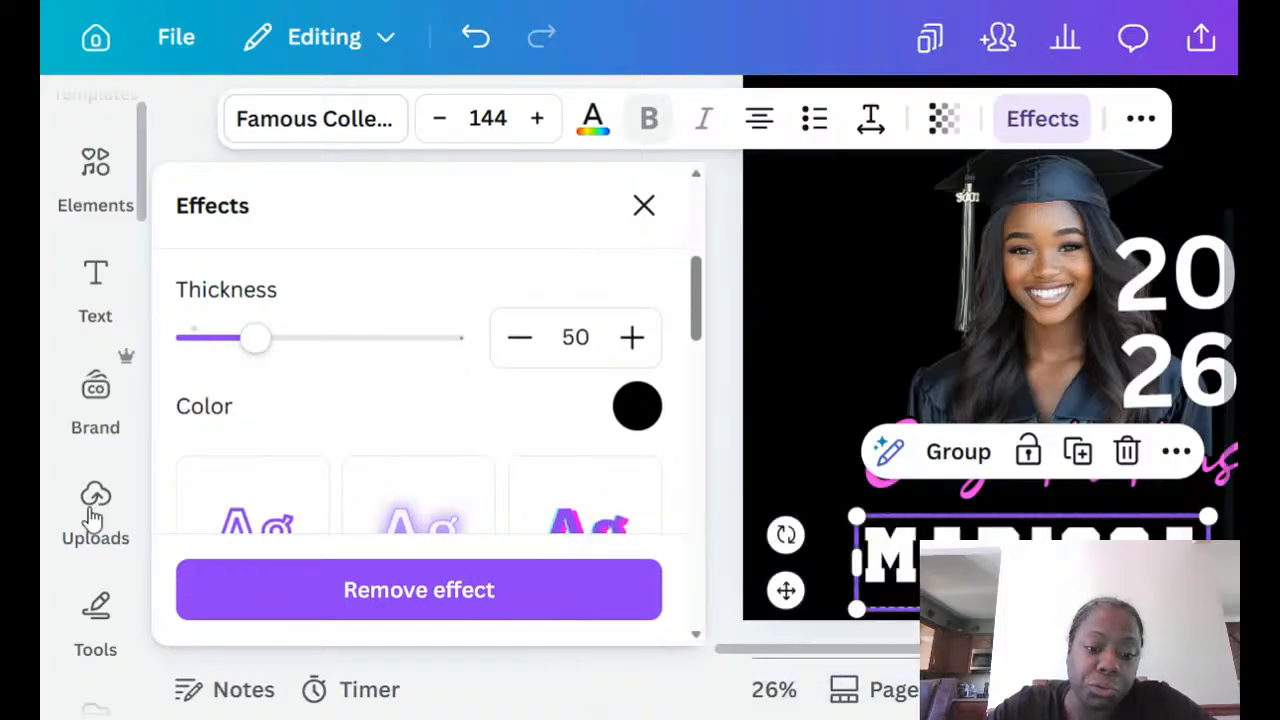
Clear the graduate search in the uploads and delete both text copies of the graduate's name from the design.
{"action": "left_click", "coordinate": [92, 512]}
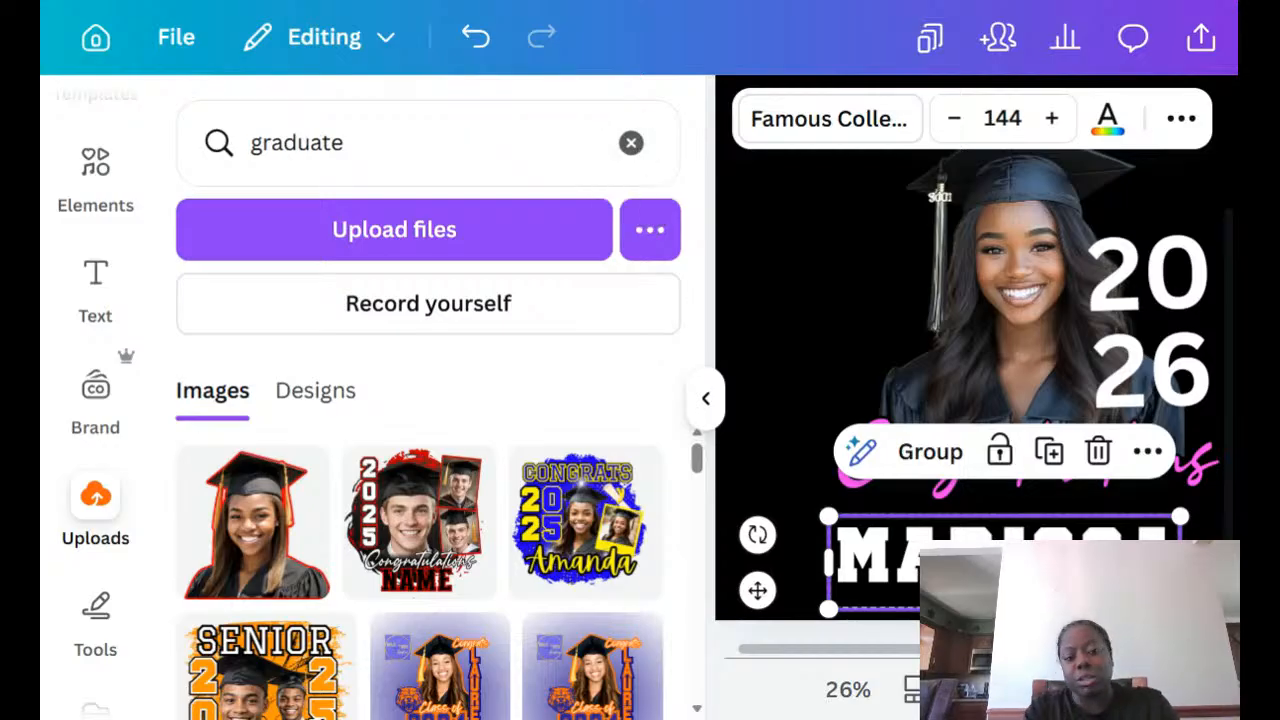
{"action": "left_click", "coordinate": [631, 144]}
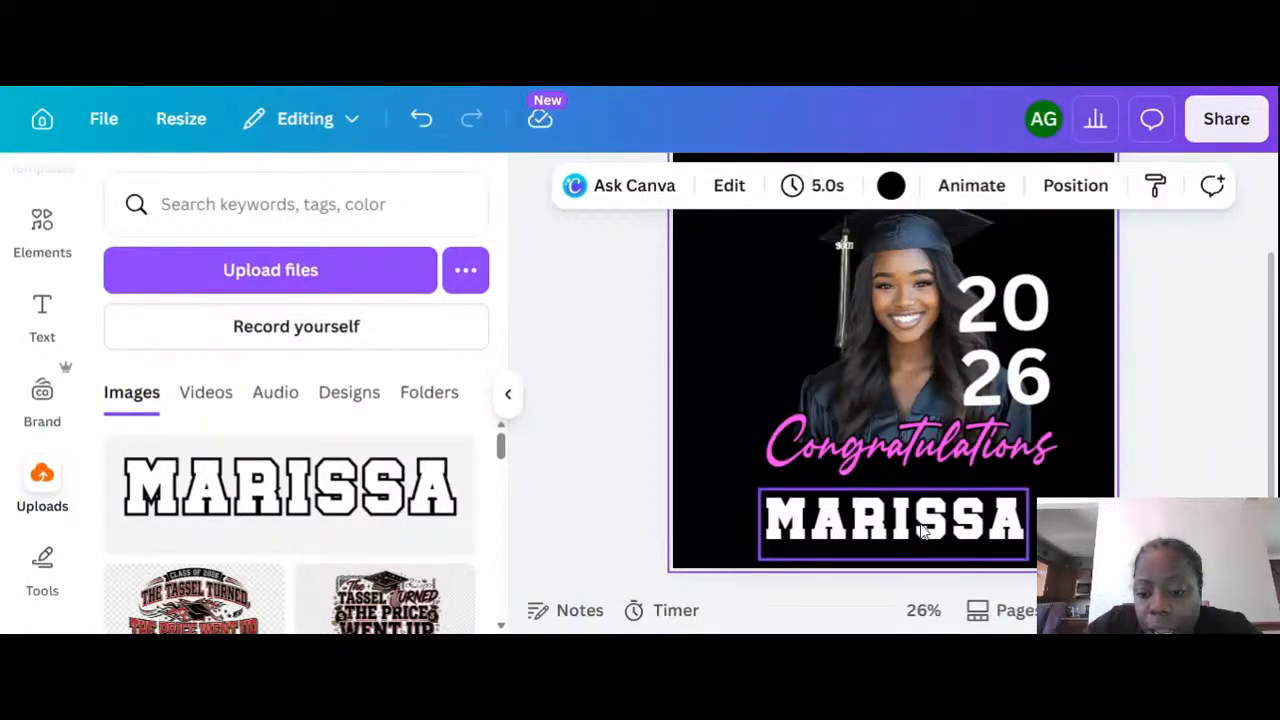
{"action": "left_click", "coordinate": [922, 532]}
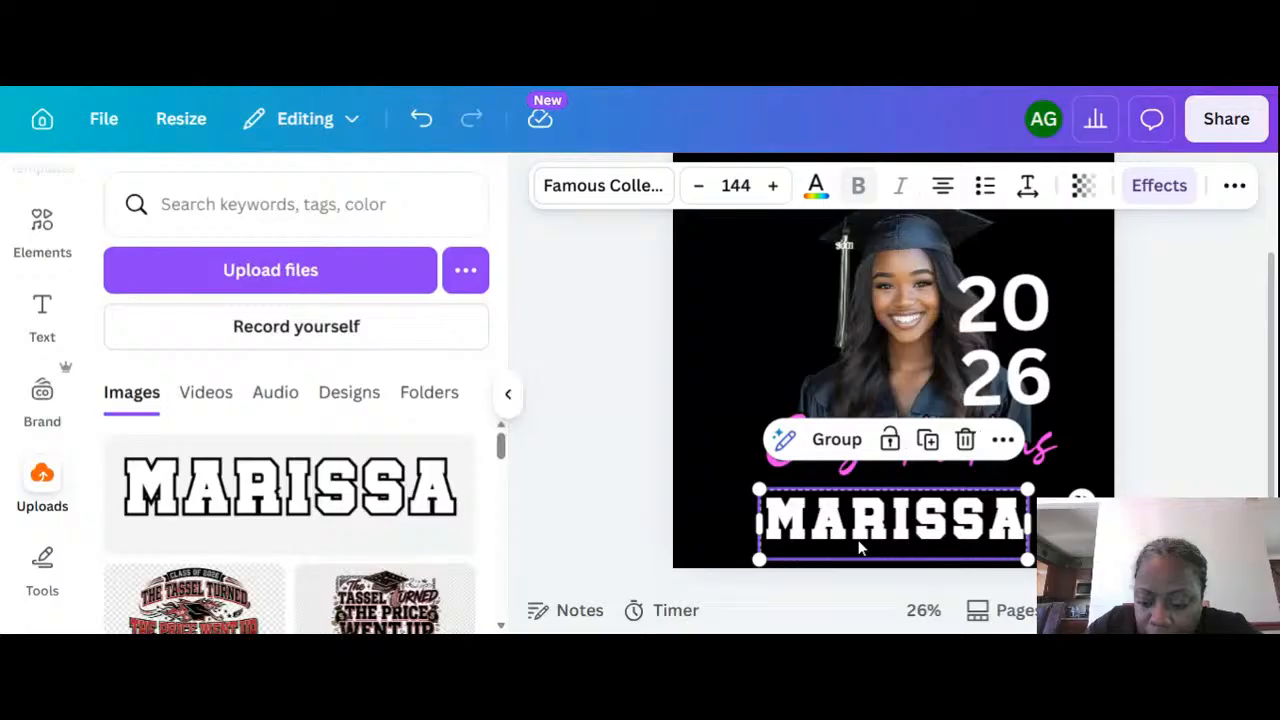
{"action": "key", "text": "Delete"}
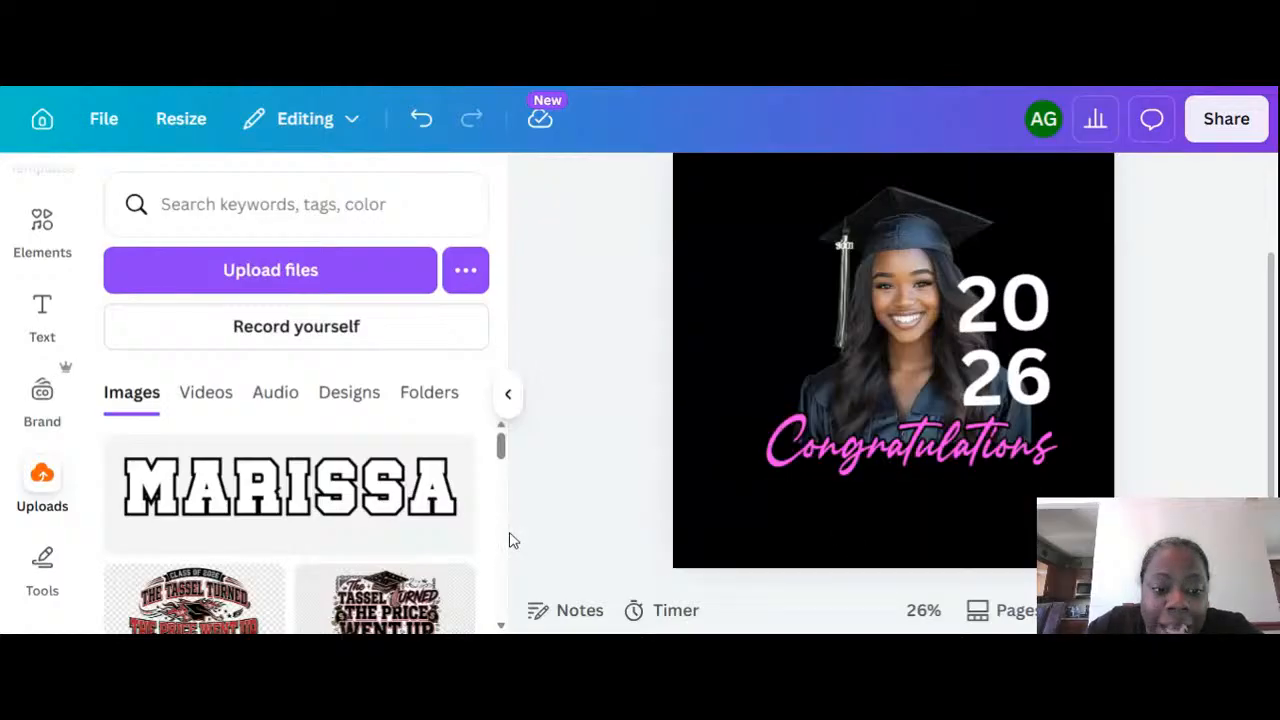
Add the uploaded image of the outlined name to the design and position it directly beneath Congratulations, slightly overlapping it.
{"action": "left_click", "coordinate": [350, 490]}
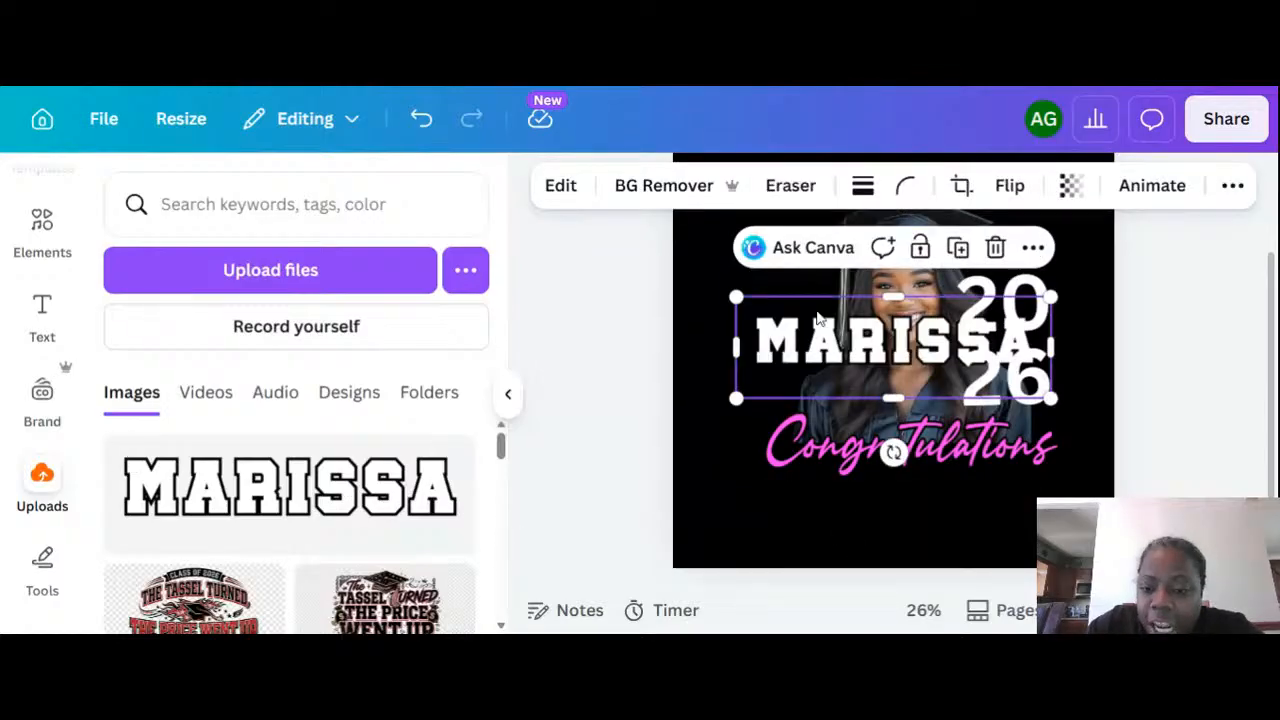
{"action": "left_click_drag", "start_coordinate": [818, 318], "coordinate": [820, 487]}
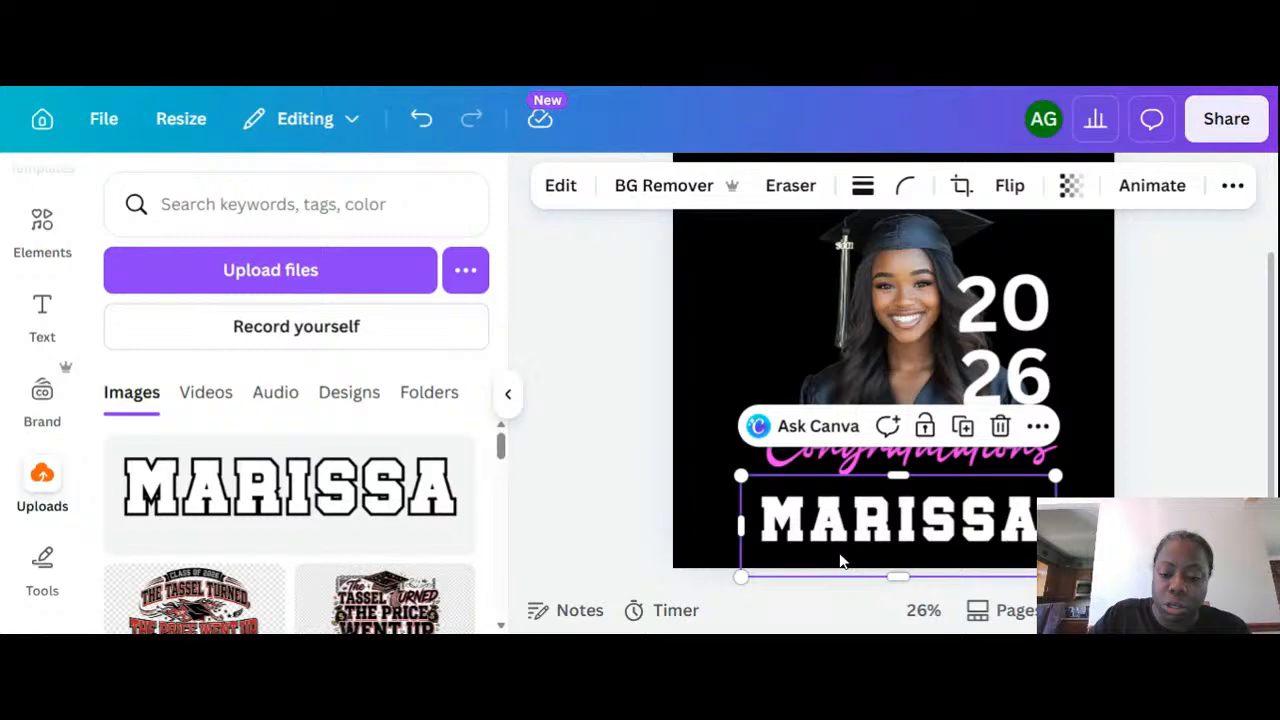
{"action": "left_click_drag", "start_coordinate": [840, 562], "coordinate": [855, 521]}
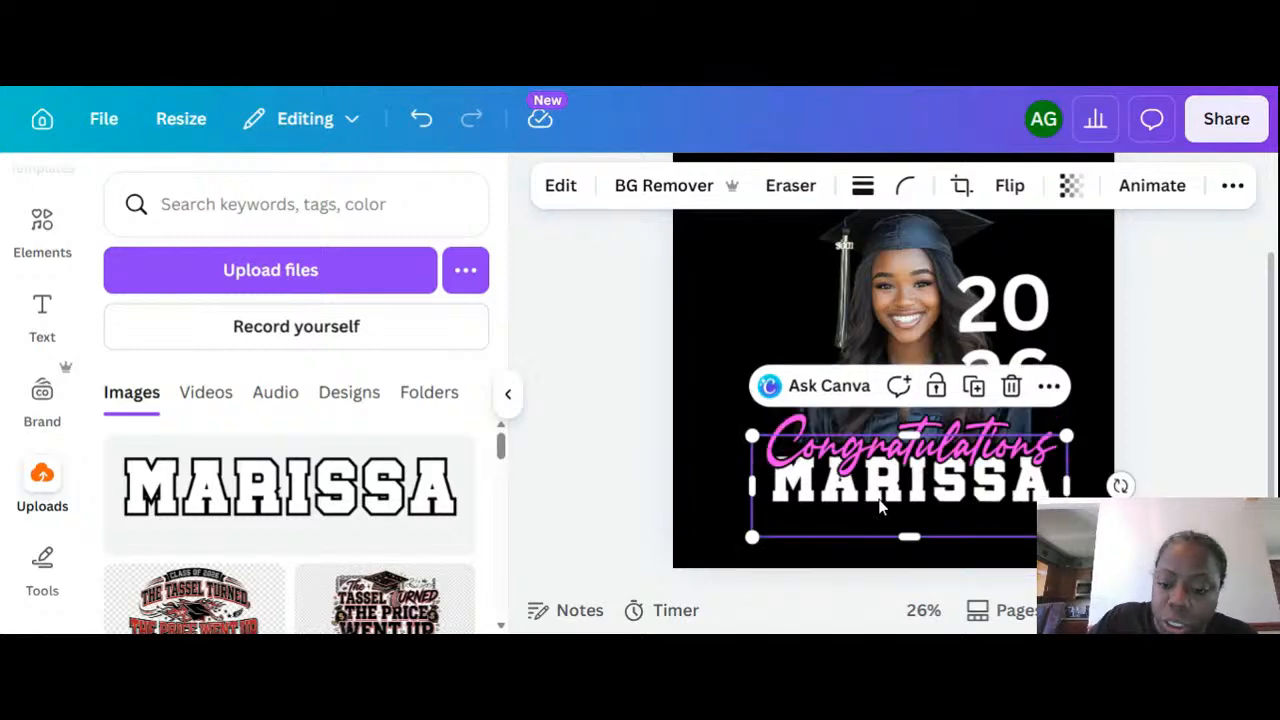
Apply the Outline shadow effect to the graduate's name image.
{"action": "left_click", "coordinate": [507, 393]}
{"action": "left_click", "coordinate": [297, 187]}
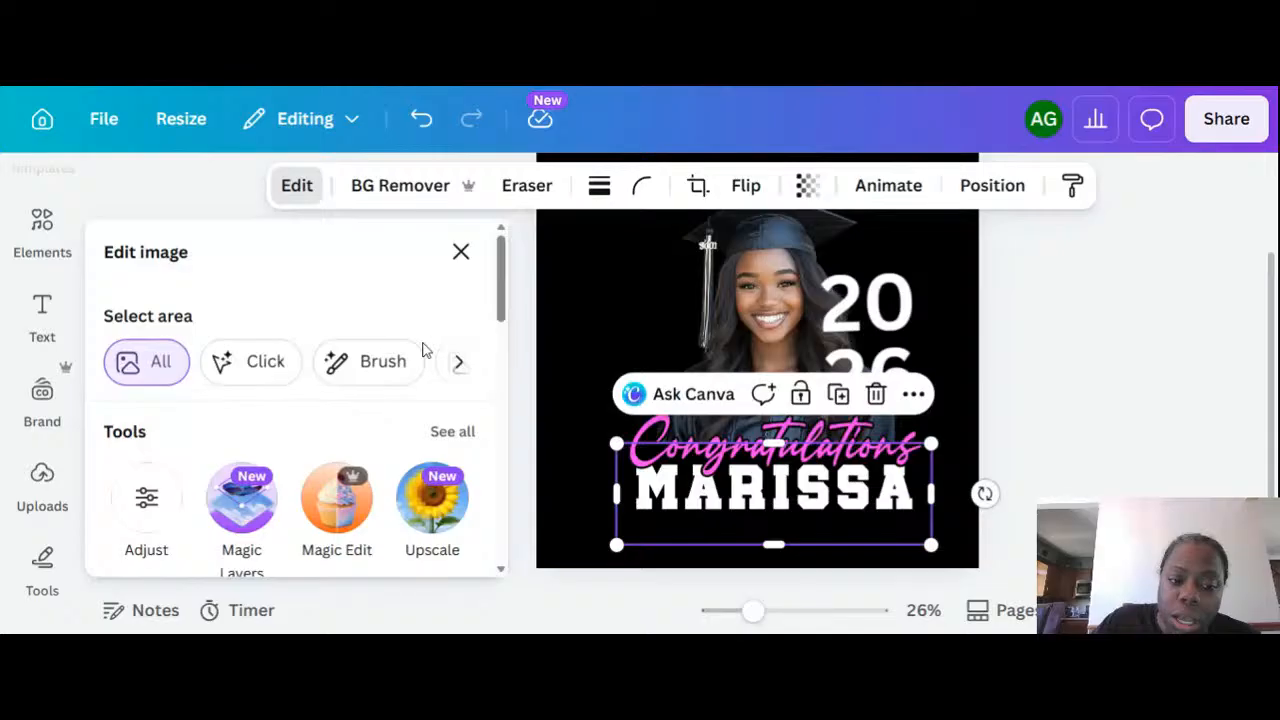
{"action": "scroll", "coordinate": [424, 350], "scroll_direction": "down", "scroll_amount": 2}
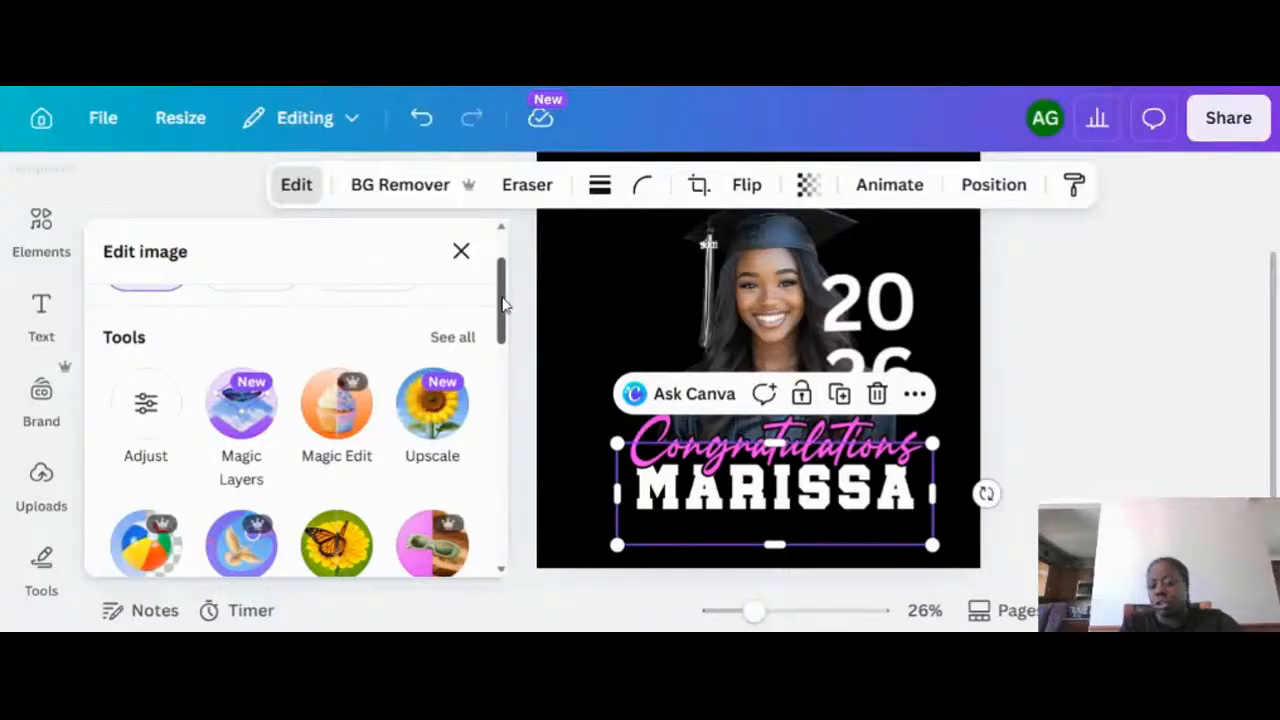
{"action": "left_click_drag", "start_coordinate": [503, 305], "coordinate": [503, 520]}
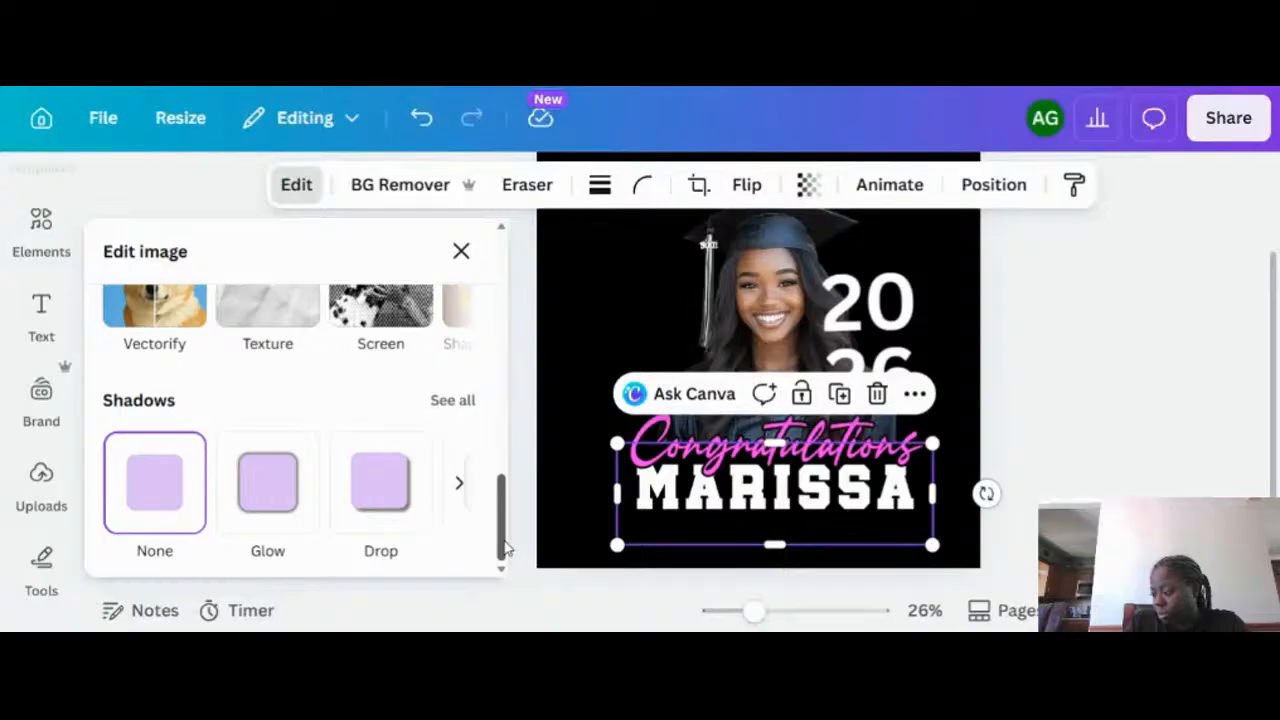
{"action": "left_click", "coordinate": [452, 401]}
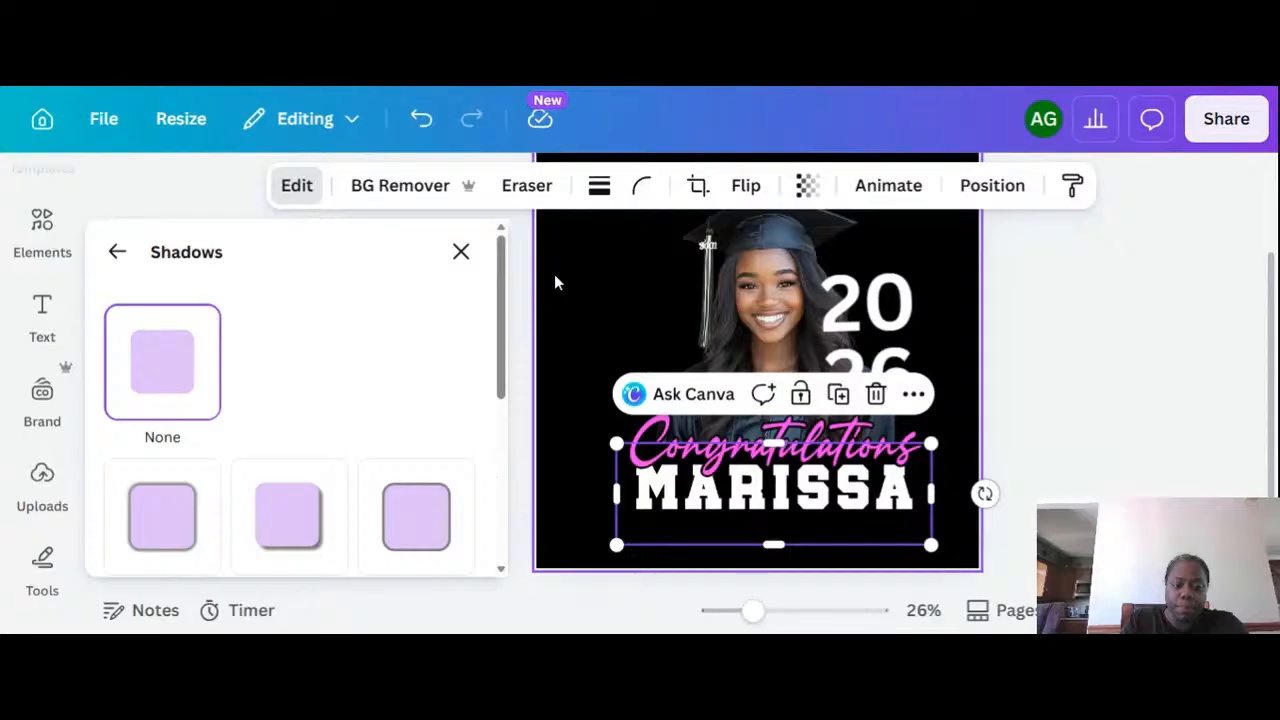
{"action": "scroll", "coordinate": [505, 363], "scroll_direction": "down", "scroll_amount": 1}
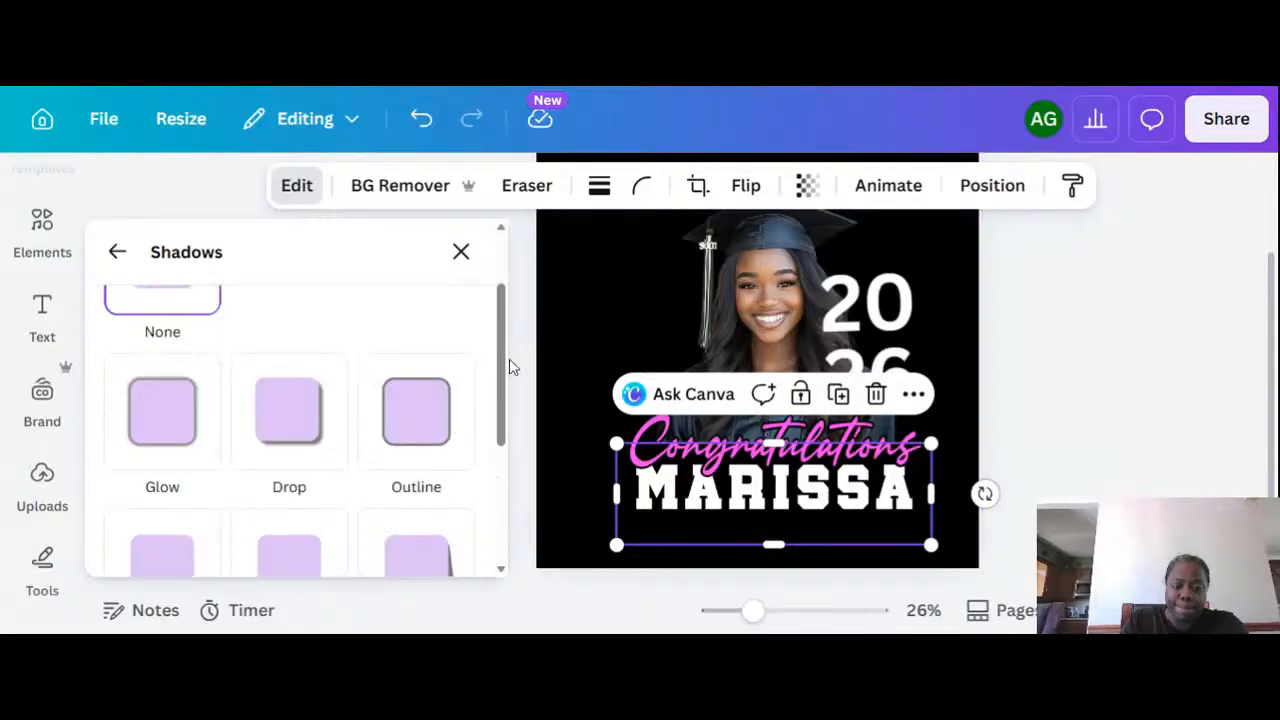
{"action": "left_click", "coordinate": [416, 388]}
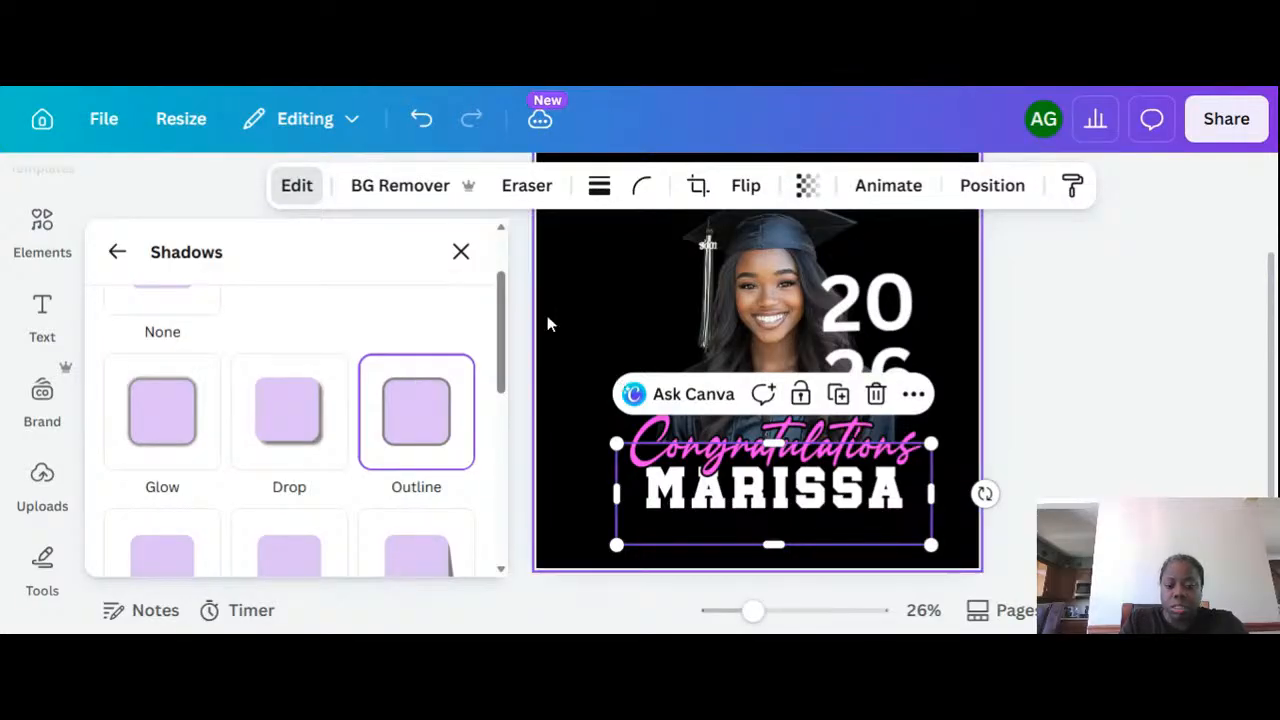
{"action": "left_click_drag", "start_coordinate": [505, 318], "coordinate": [523, 474]}
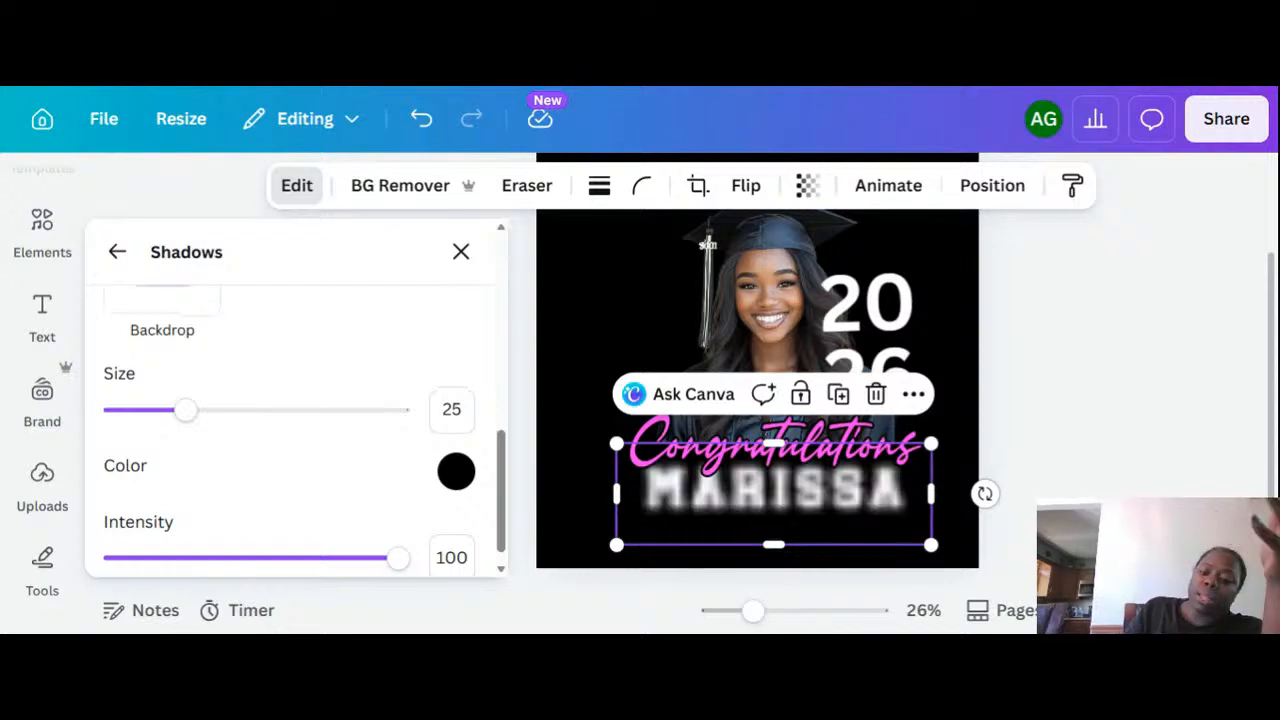
{"action": "left_click", "coordinate": [1046, 490]}
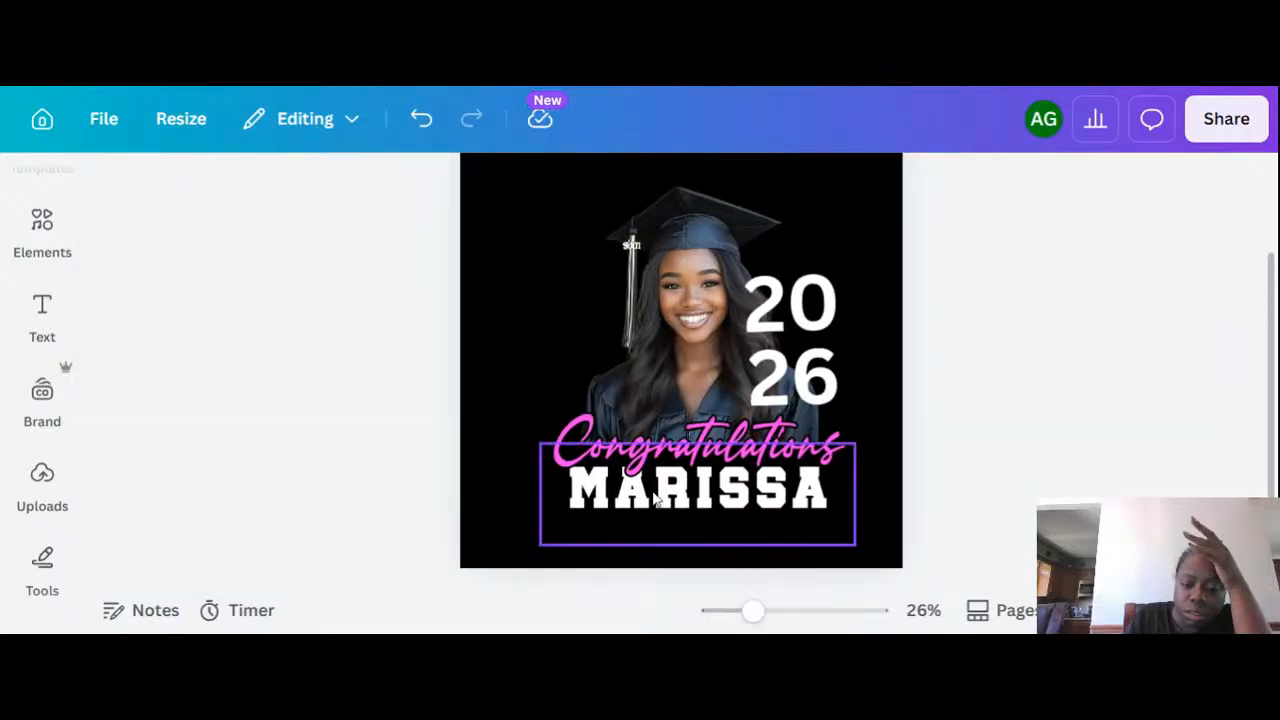
{"action": "left_click", "coordinate": [655, 500]}
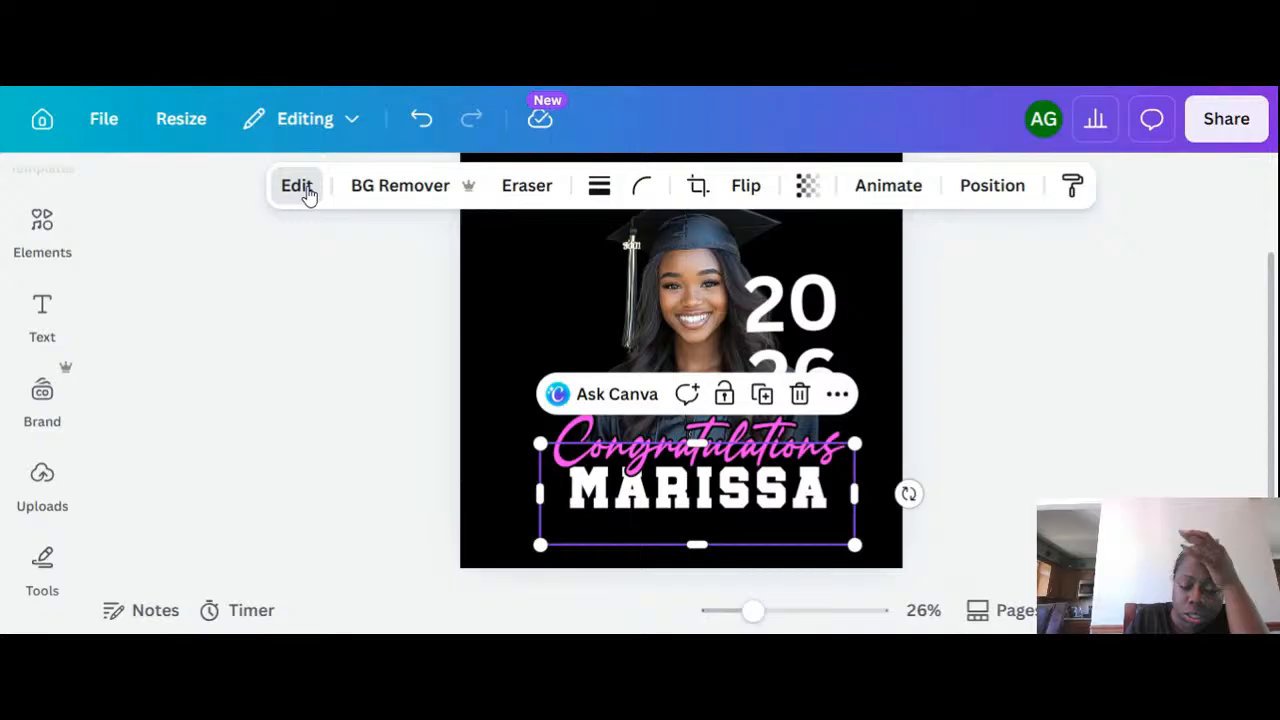
{"action": "left_click", "coordinate": [297, 186]}
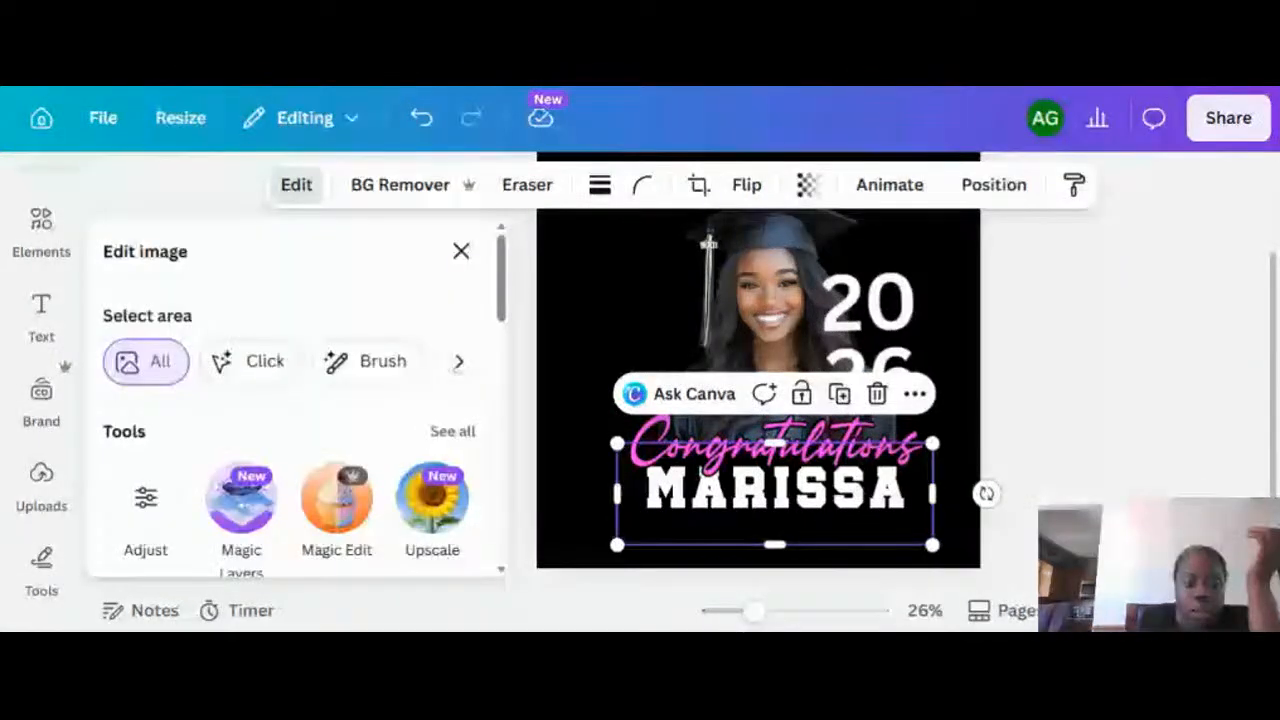
{"action": "left_click_drag", "start_coordinate": [508, 294], "coordinate": [474, 563]}
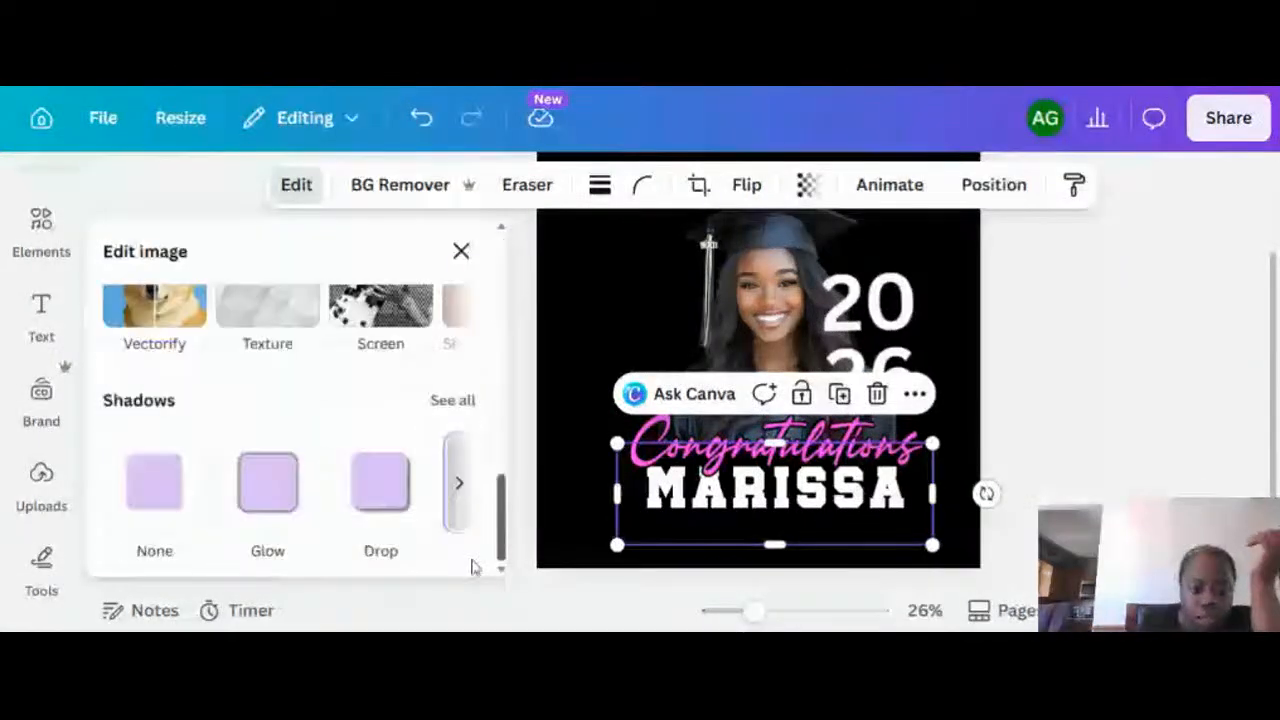
{"action": "left_click", "coordinate": [460, 485]}
{"action": "left_click", "coordinate": [149, 485]}
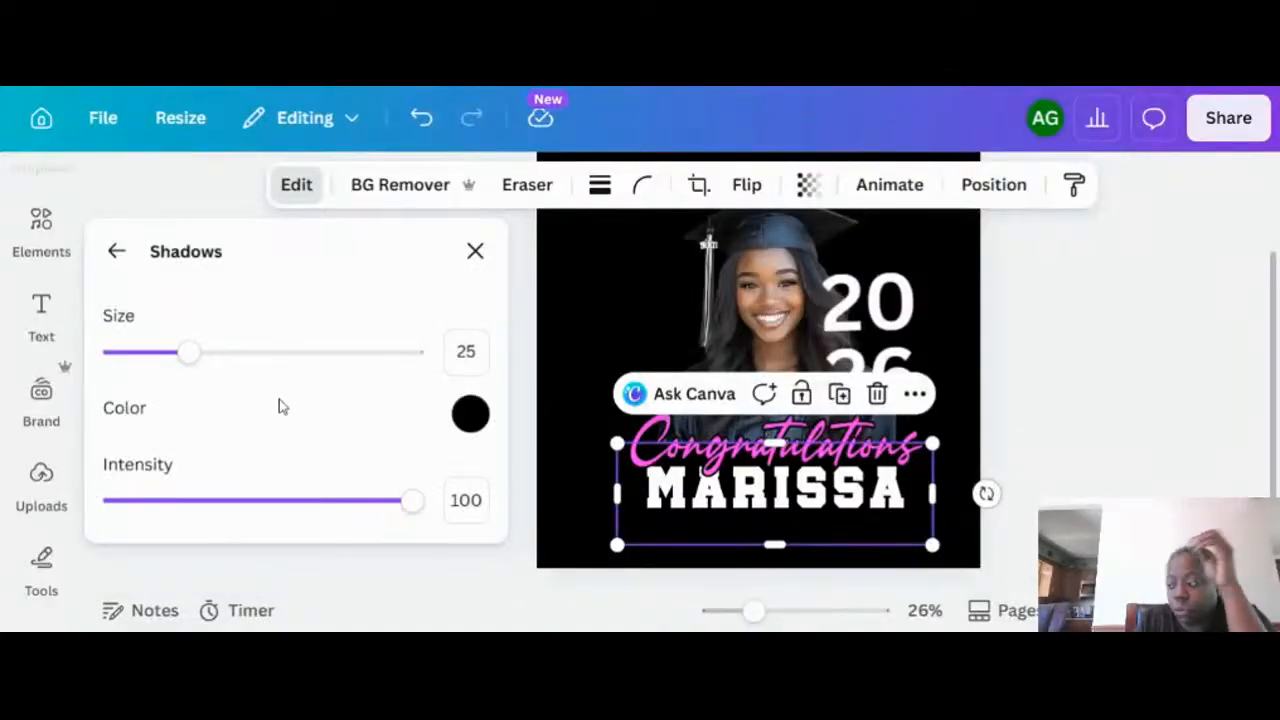
{"action": "left_click", "coordinate": [470, 414]}
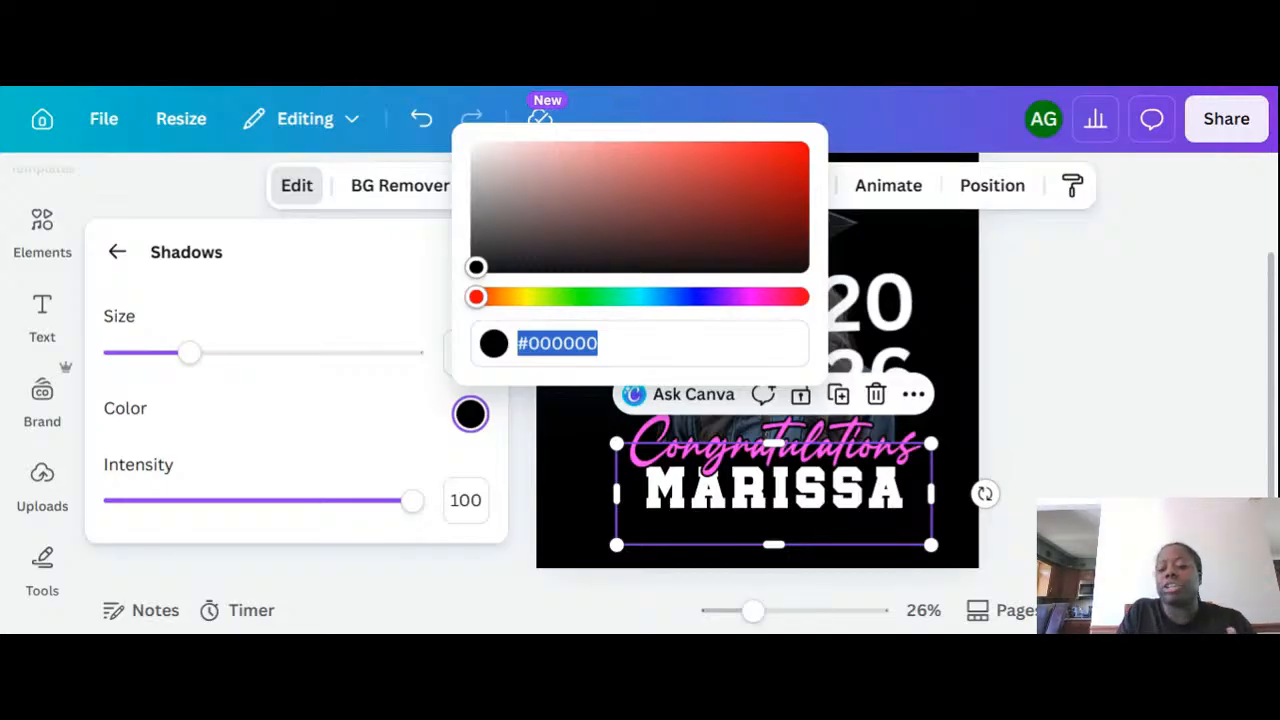
{"action": "left_click", "coordinate": [1043, 391]}
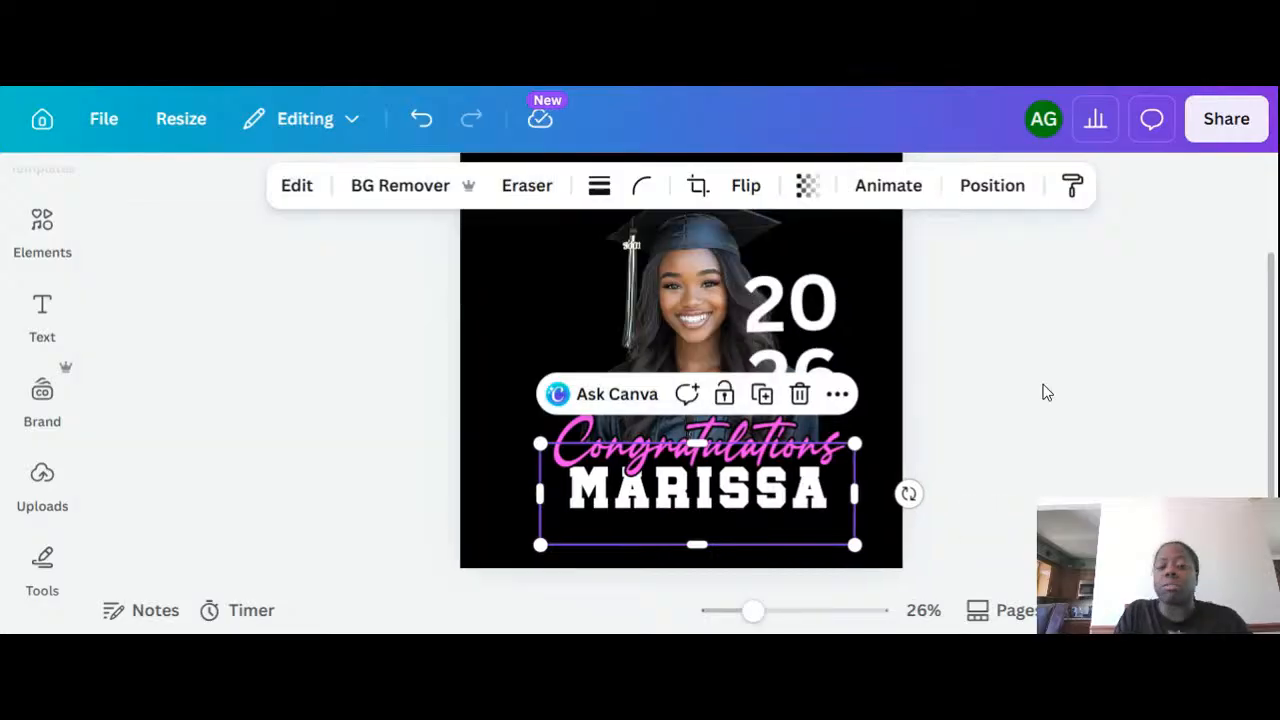
Look up the pink used for Congratulations and set the outline color of the graduate's name image to the same #FF45F8.
{"action": "left_click", "coordinate": [651, 422]}
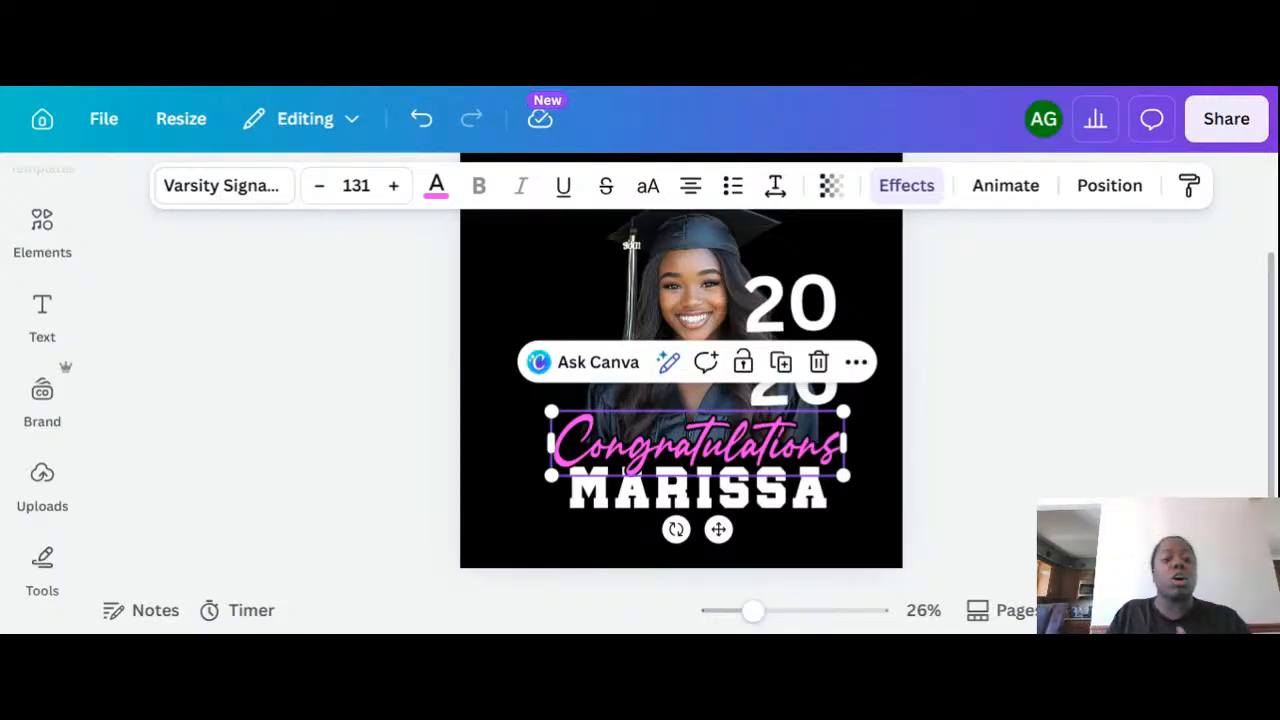
{"action": "left_click", "coordinate": [437, 189]}
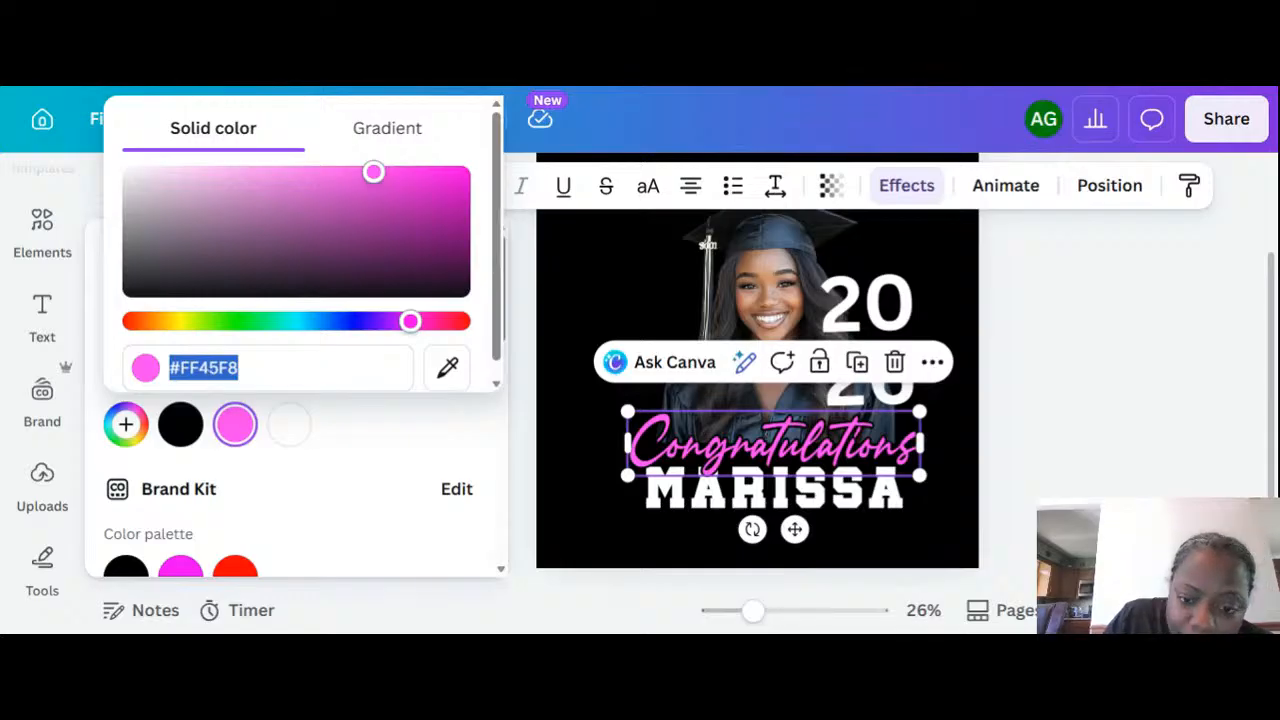
{"action": "left_click", "coordinate": [688, 503]}
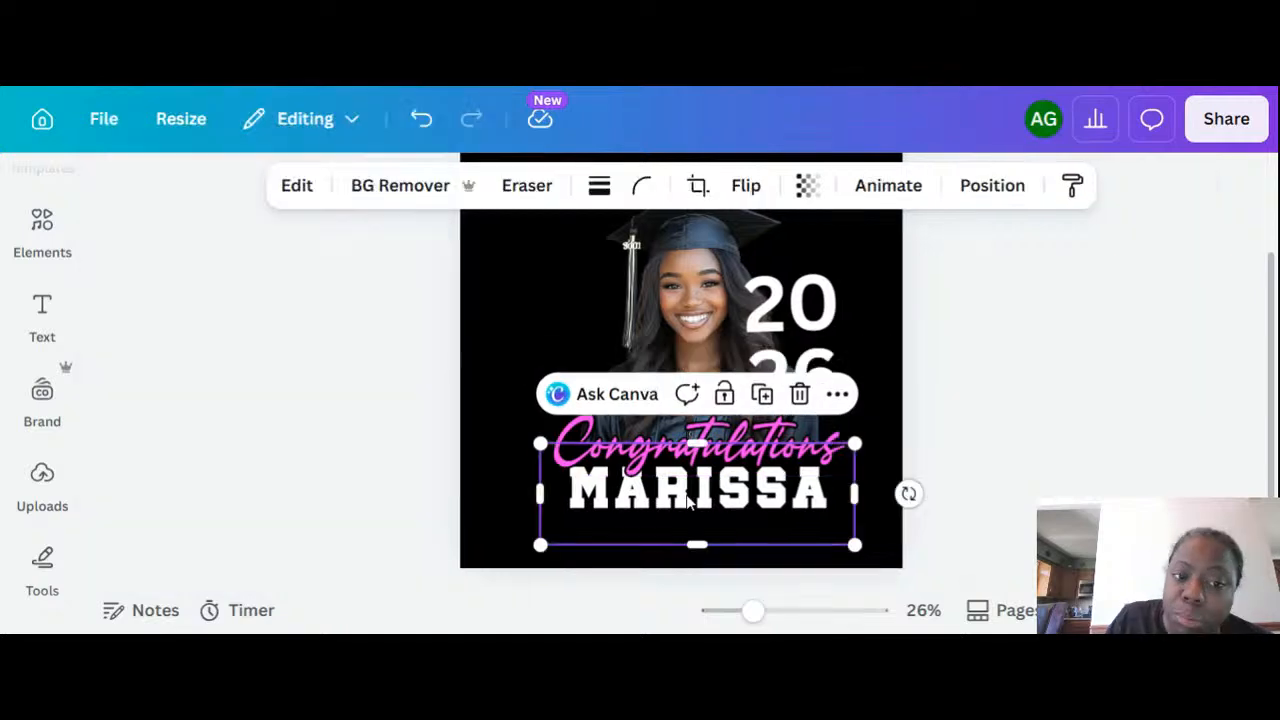
{"action": "left_click", "coordinate": [290, 186]}
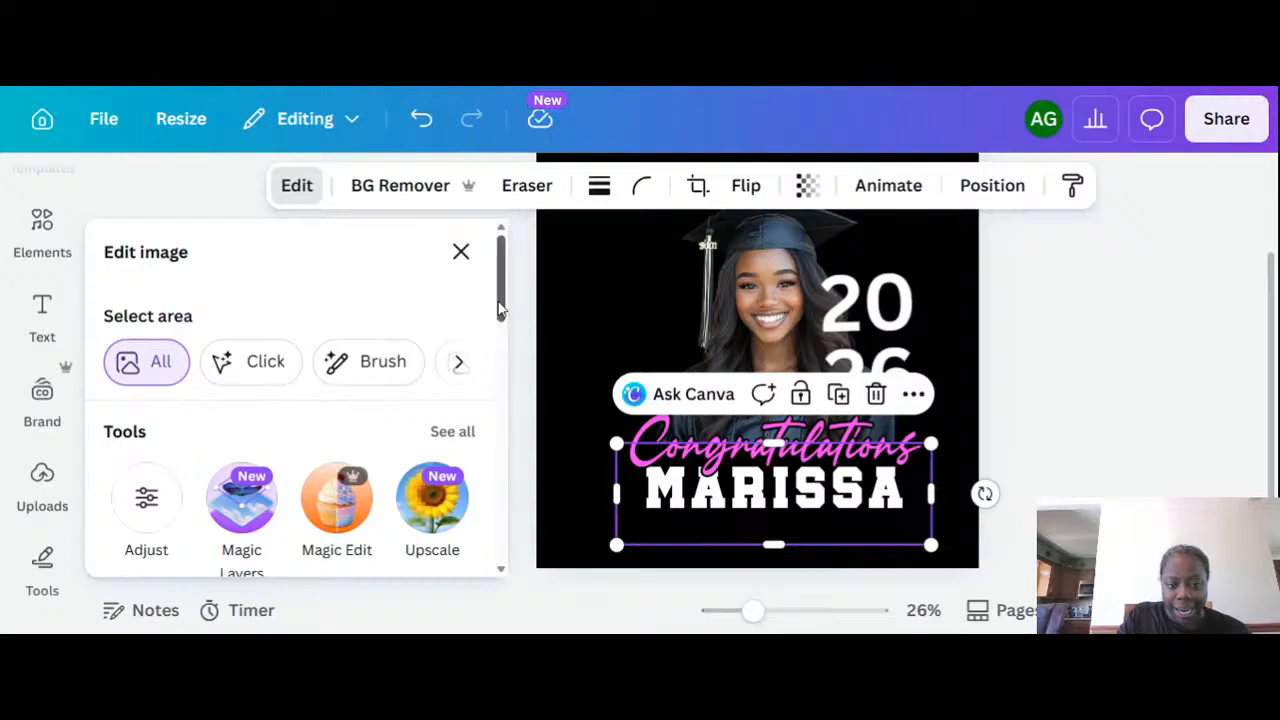
{"action": "left_click_drag", "start_coordinate": [500, 310], "coordinate": [466, 486]}
{"action": "left_click", "coordinate": [463, 487]}
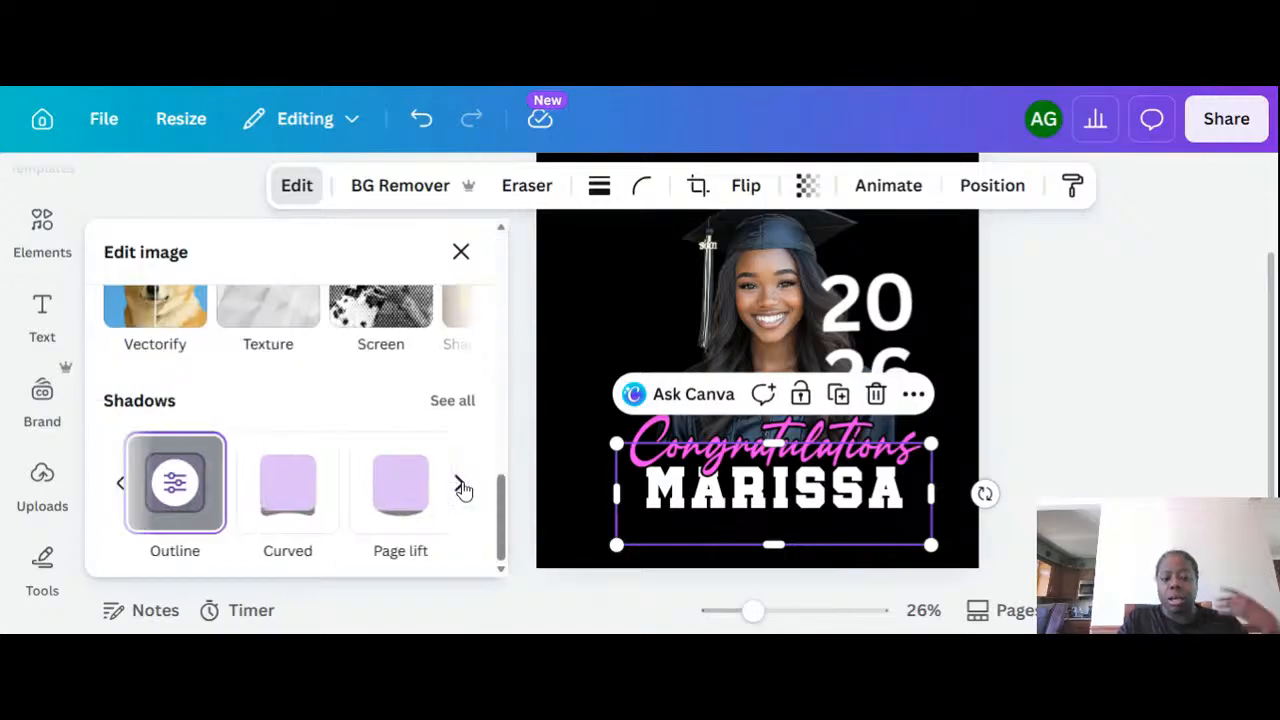
{"action": "left_click", "coordinate": [167, 495]}
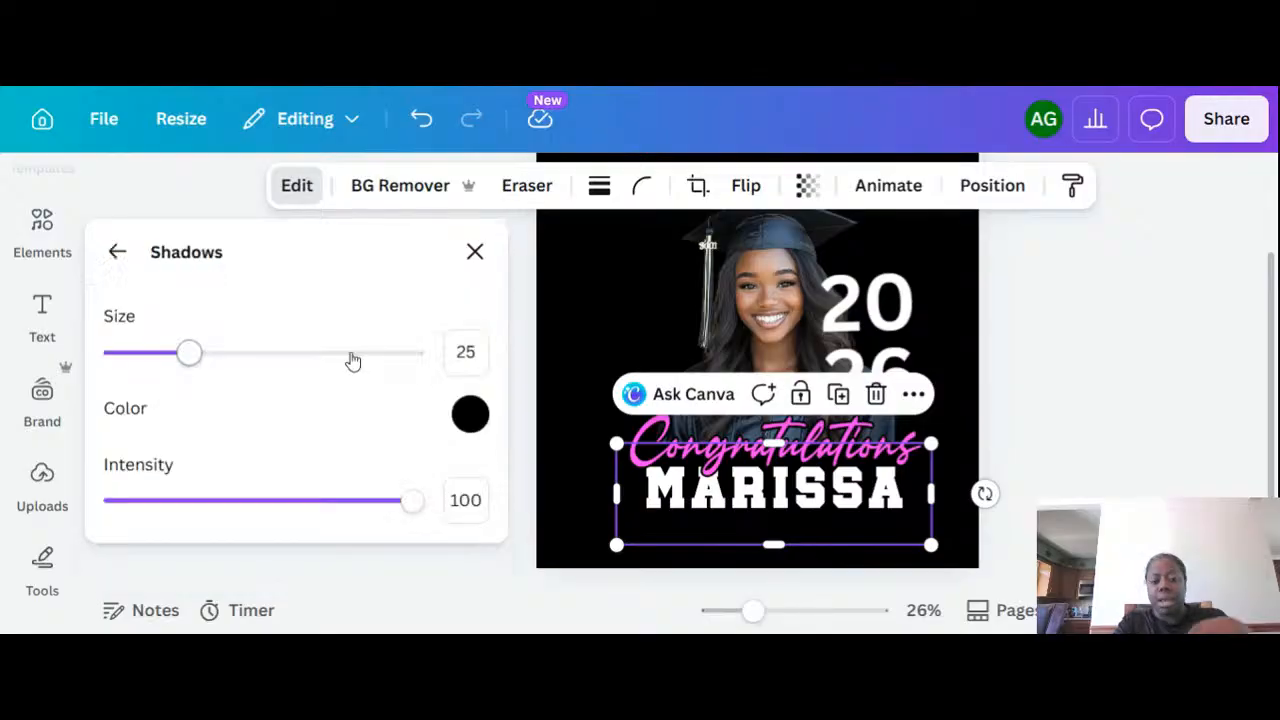
{"action": "left_click", "coordinate": [469, 414]}
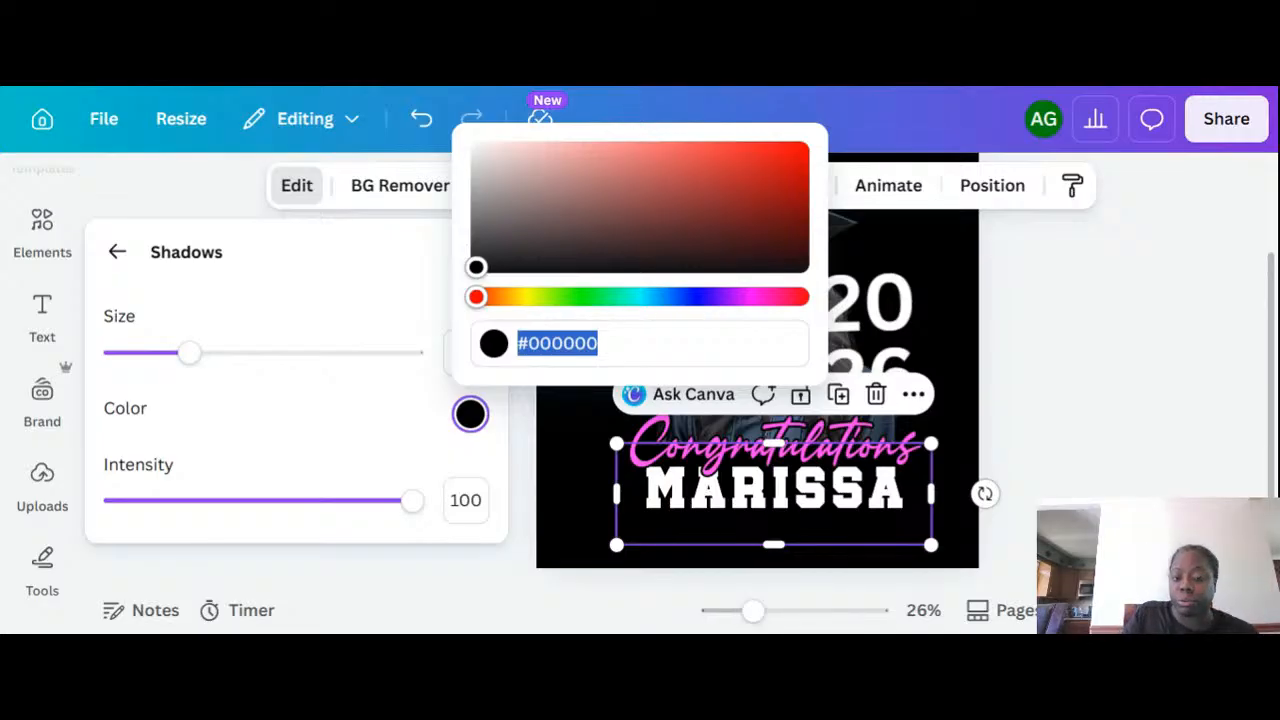
{"action": "type", "text": "#FF45F8"}
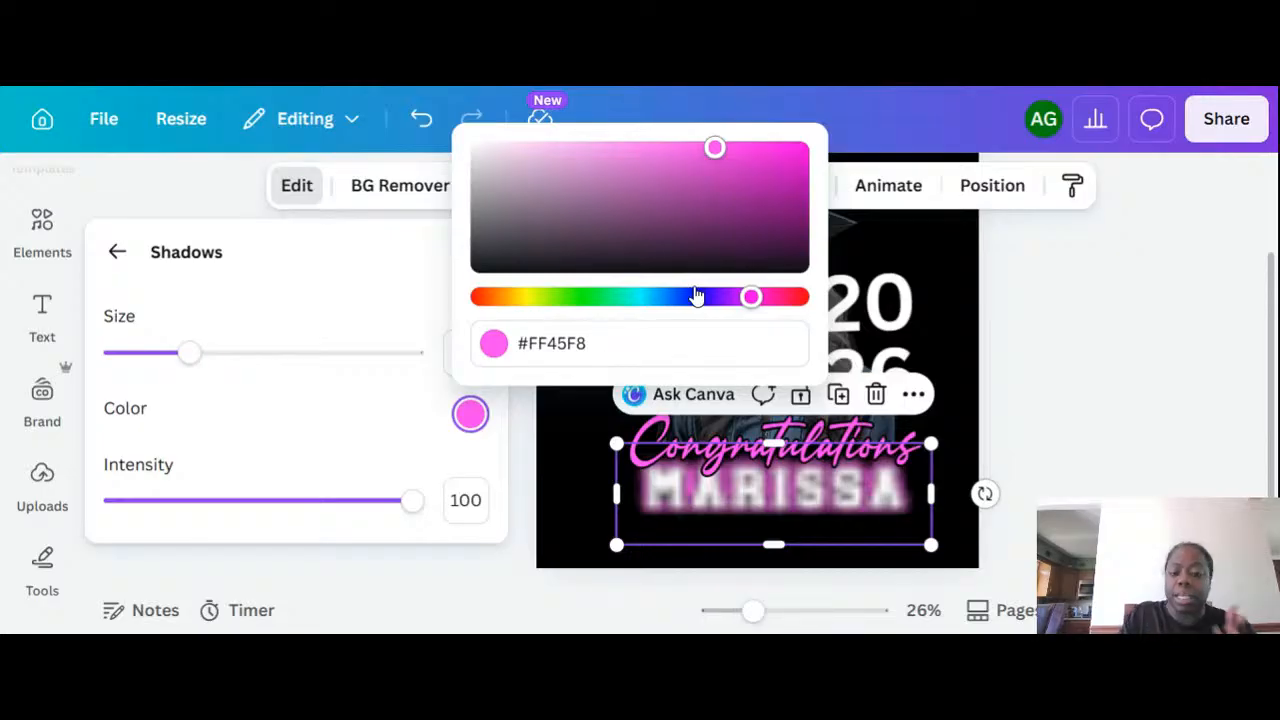
{"action": "left_click", "coordinate": [956, 295]}
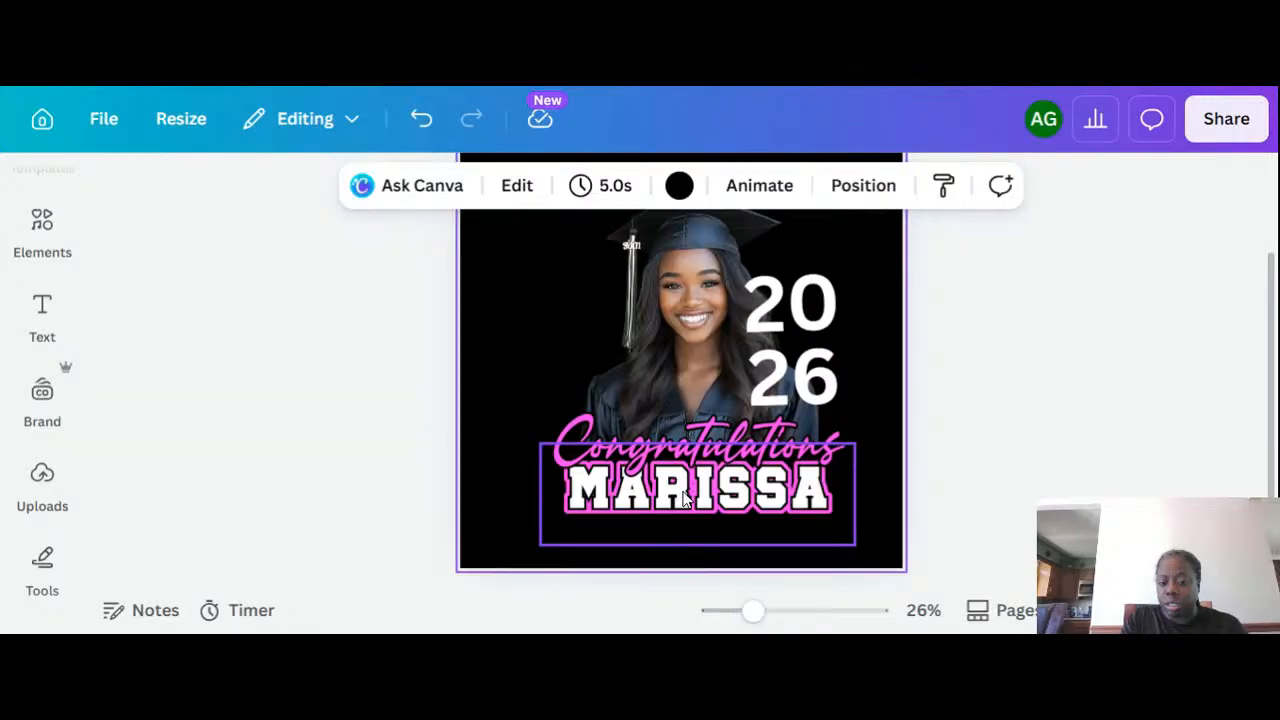
Shrink the Congratulations text to font size 93.3, keeping it centered above the graduate's name.
{"action": "left_click", "coordinate": [684, 500]}
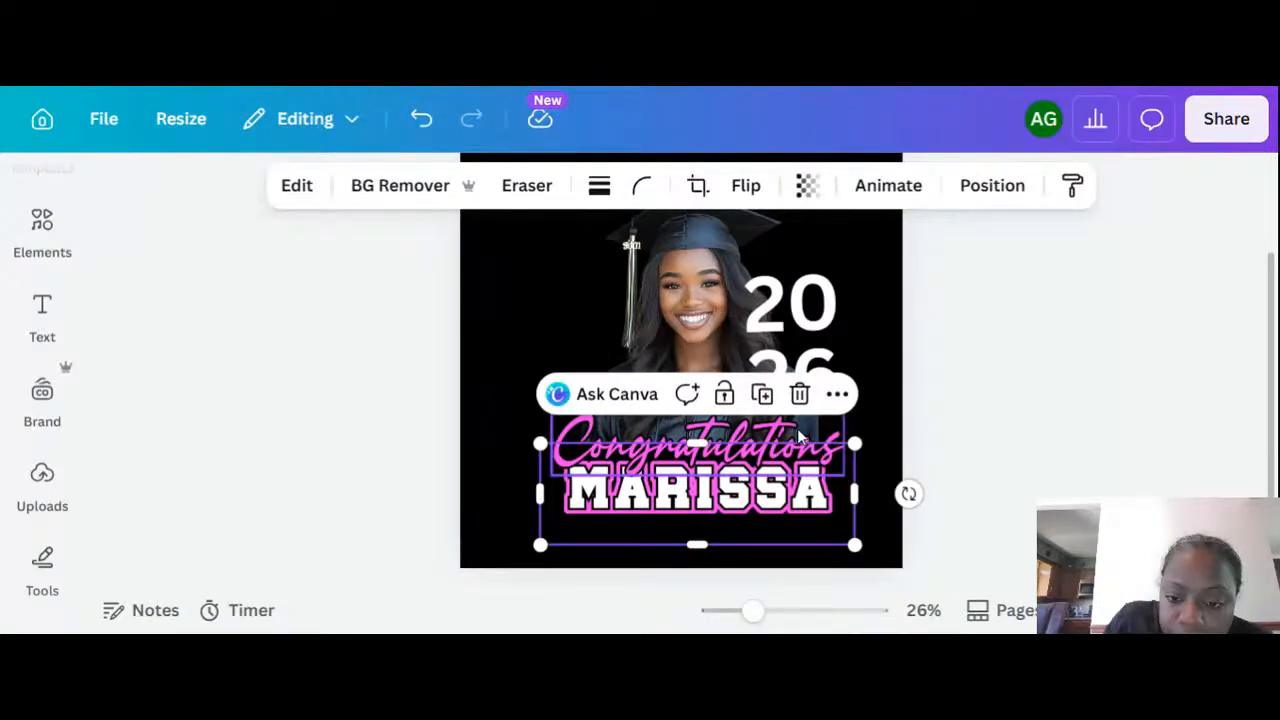
{"action": "left_click", "coordinate": [797, 428]}
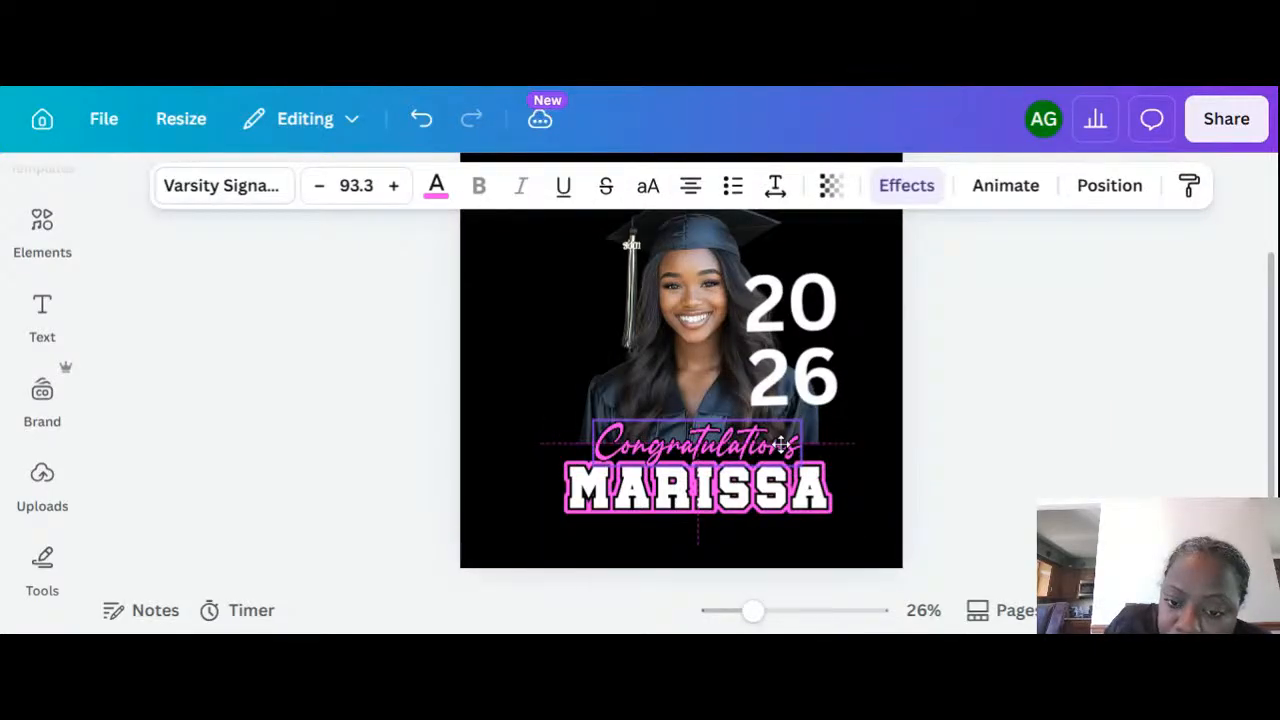
{"action": "left_click_drag", "start_coordinate": [781, 443], "coordinate": [781, 443]}
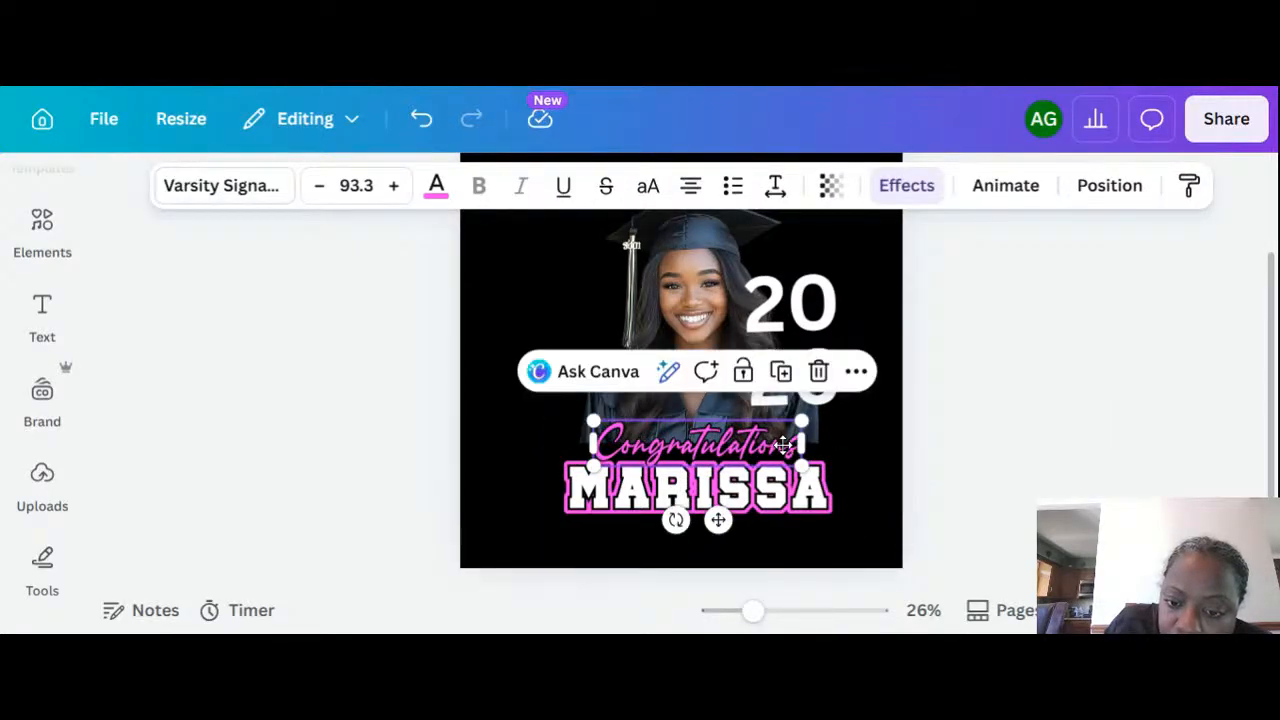
Enlarge the graduate's name image slightly and resize Congratulations to font size 125, centered over the name's upper edge.
{"action": "left_click", "coordinate": [797, 468]}
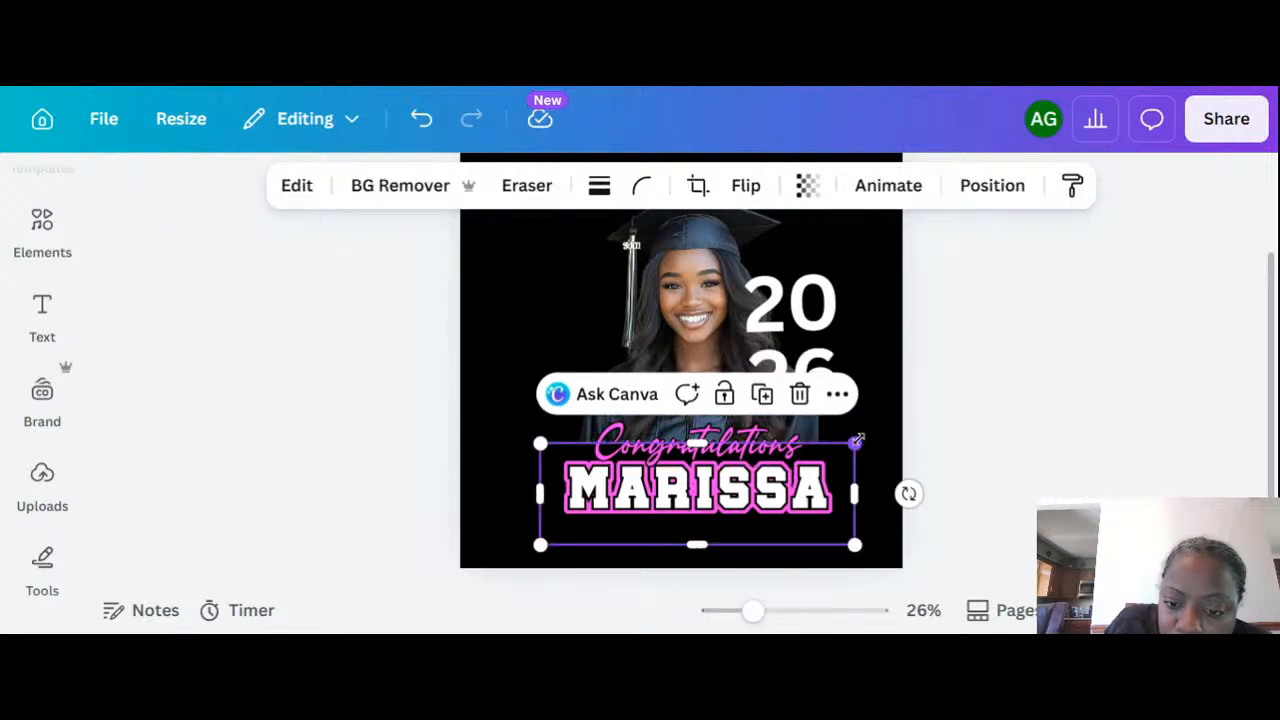
{"action": "left_click_drag", "start_coordinate": [857, 440], "coordinate": [889, 428]}
{"action": "left_click_drag", "start_coordinate": [852, 477], "coordinate": [832, 472]}
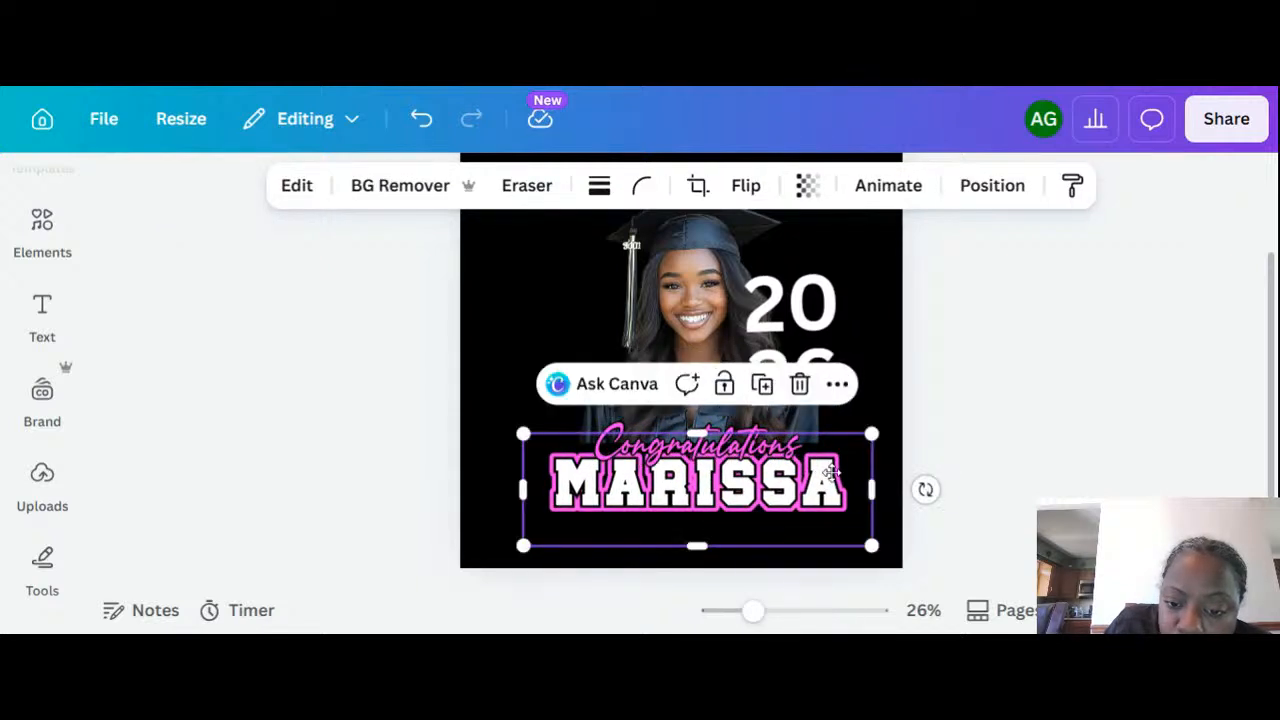
{"action": "left_click", "coordinate": [800, 430]}
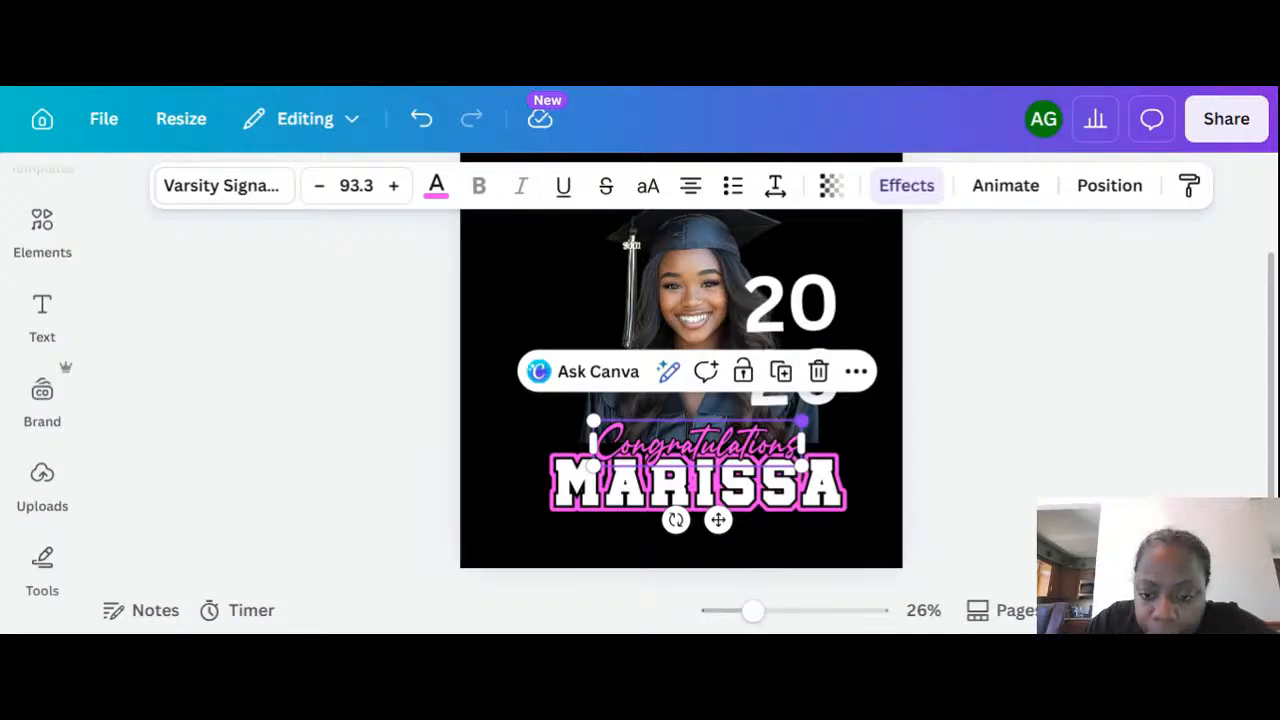
{"action": "left_click_drag", "start_coordinate": [801, 421], "coordinate": [755, 433]}
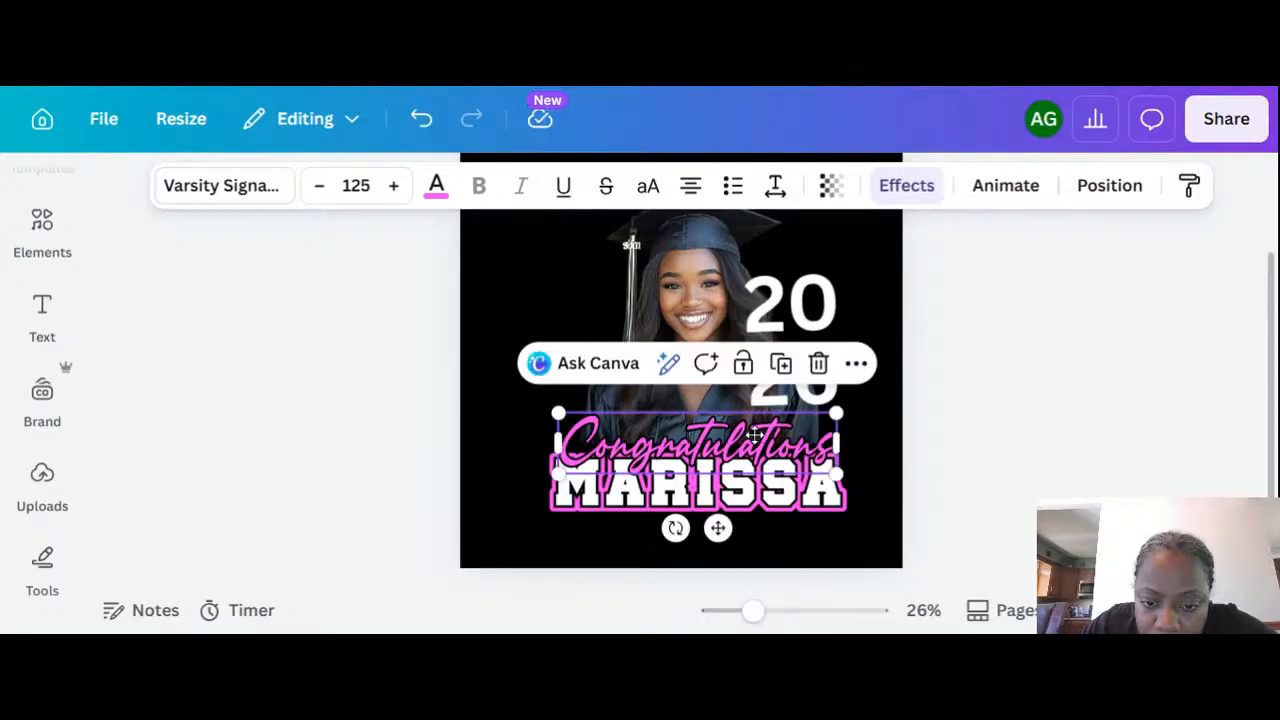
{"action": "left_click", "coordinate": [919, 462]}
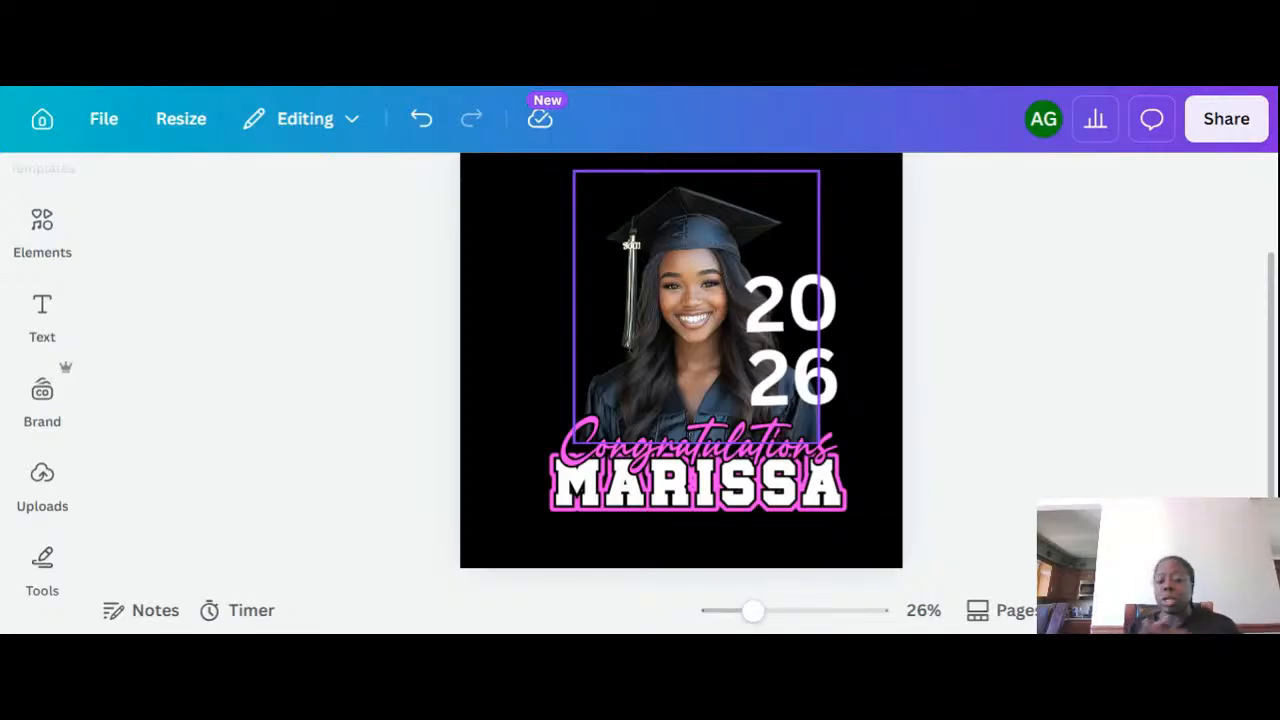
{"action": "left_click", "coordinate": [729, 317]}
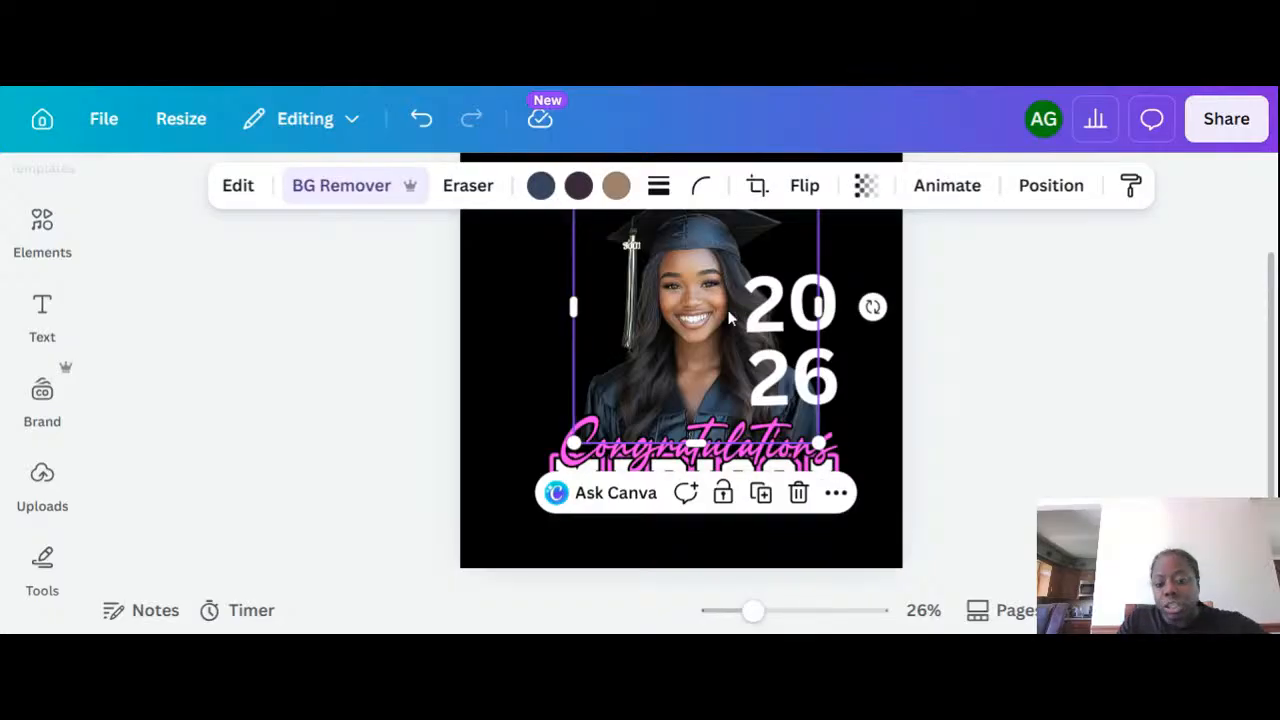
{"action": "left_click", "coordinate": [964, 459]}
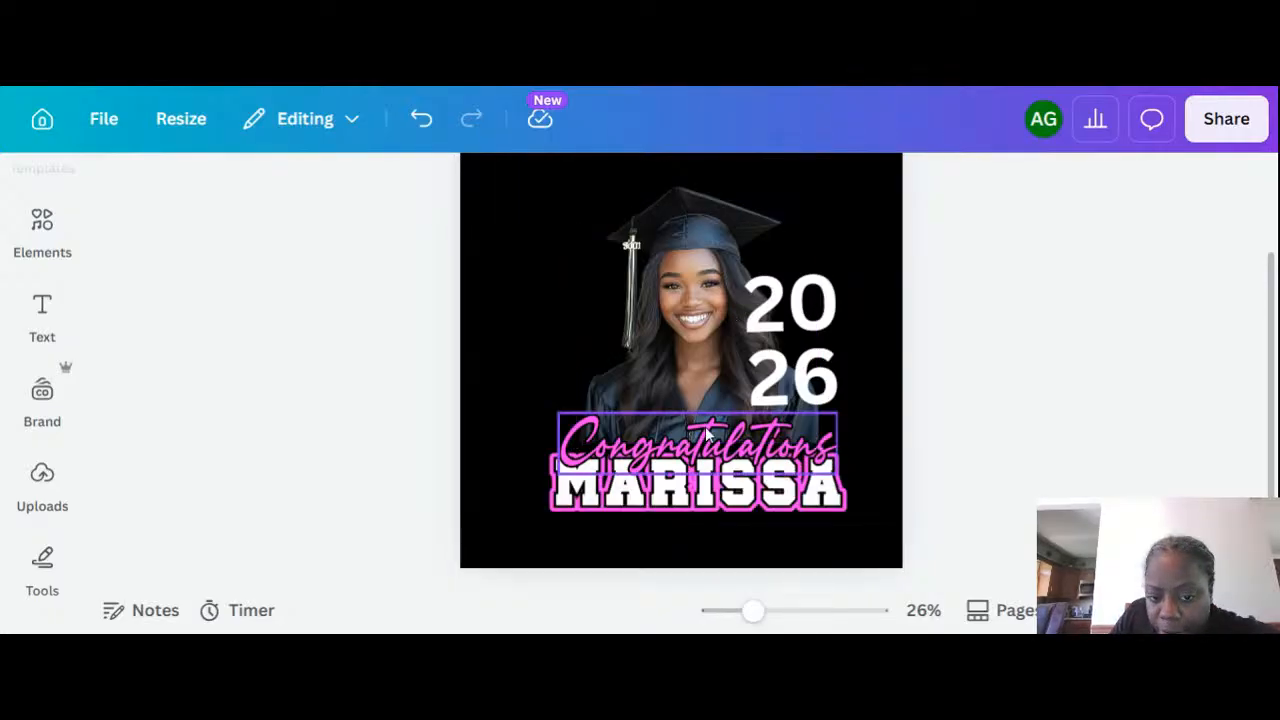
{"action": "scroll", "coordinate": [706, 432], "scroll_direction": "up", "scroll_amount": 5}
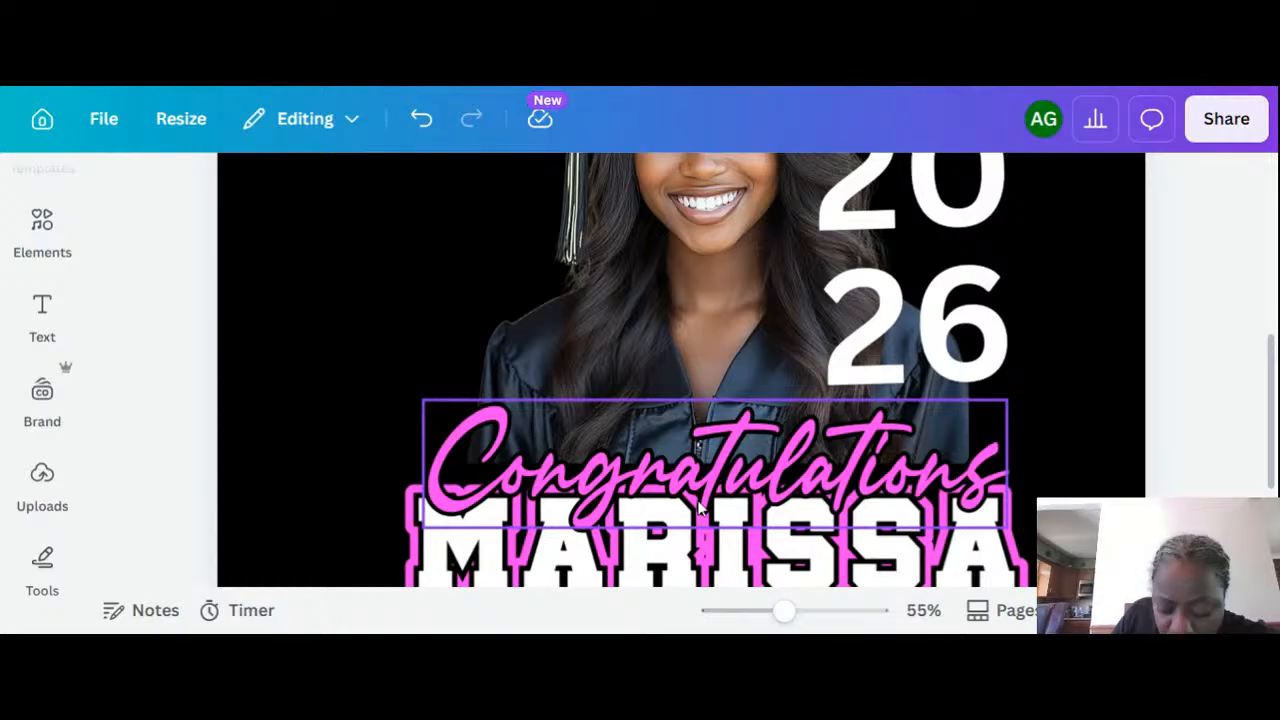
{"action": "scroll", "coordinate": [700, 508], "scroll_direction": "down", "scroll_amount": 5}
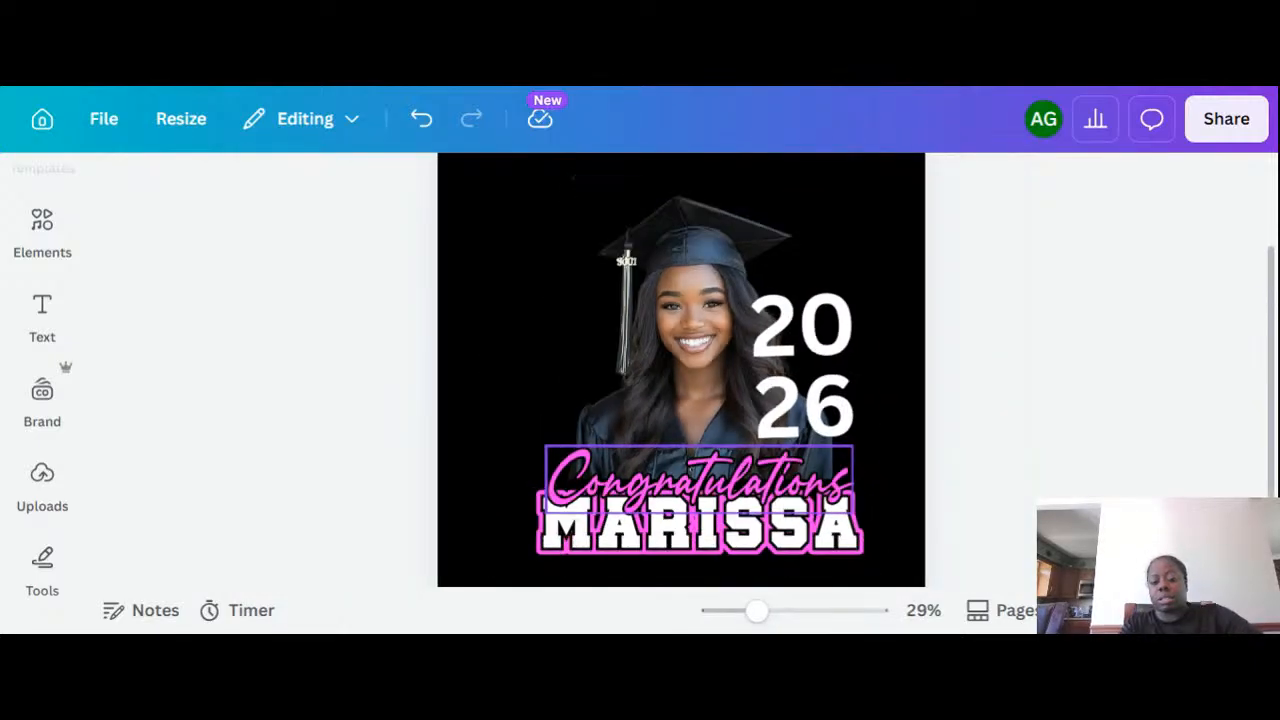
Select the graduate photo, search the Canva apps for image blender and open the Image Blender app.
{"action": "left_click", "coordinate": [707, 383]}
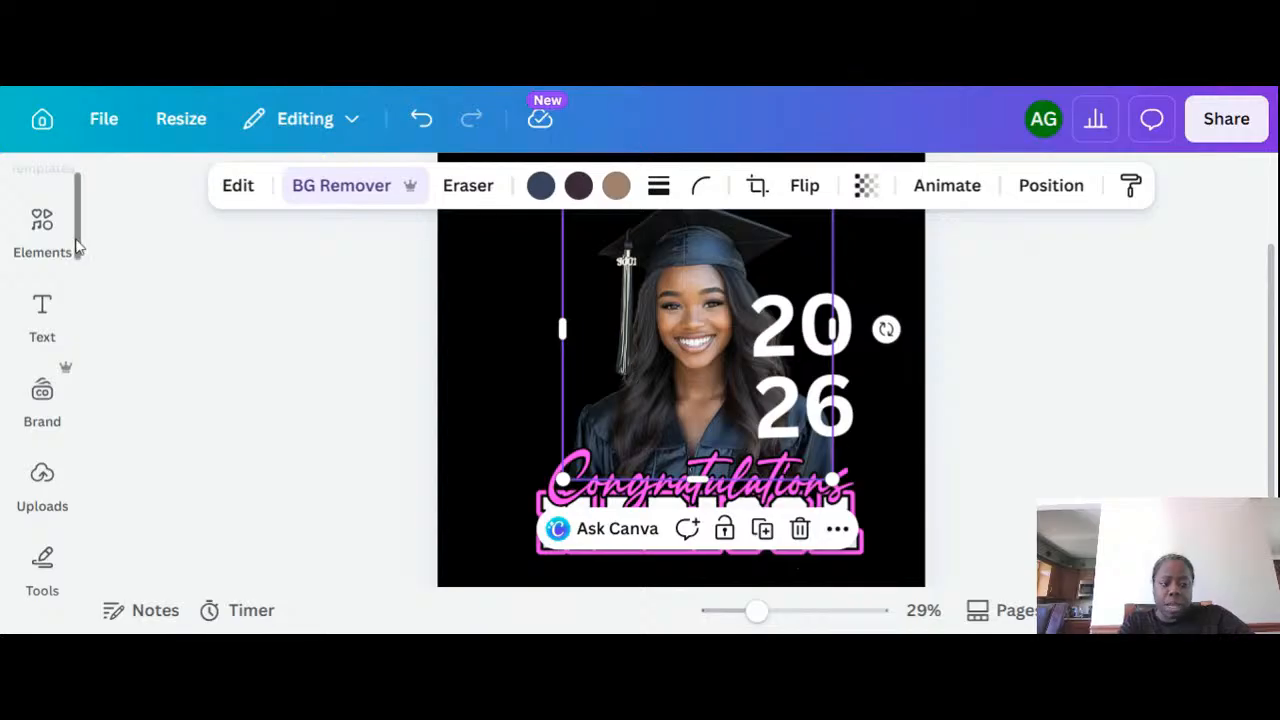
{"action": "scroll", "coordinate": [82, 561], "scroll_direction": "down", "scroll_amount": 3}
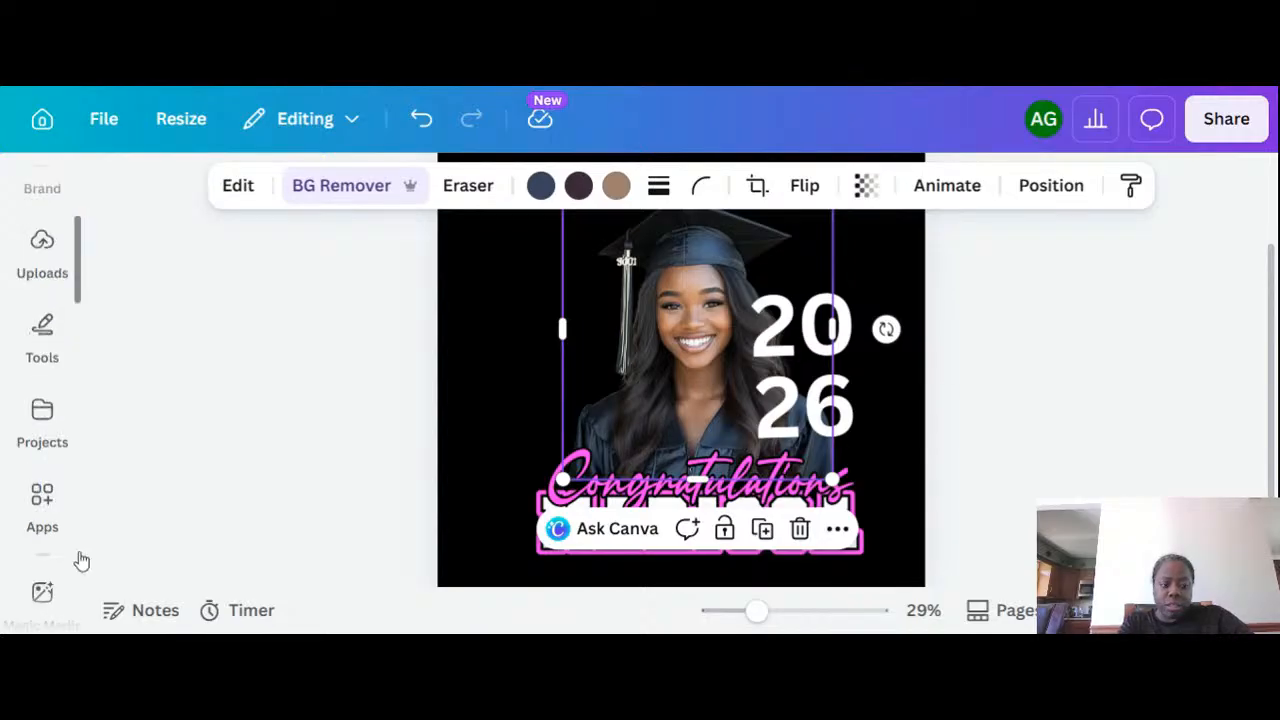
{"action": "scroll", "coordinate": [82, 561], "scroll_direction": "down", "scroll_amount": 2}
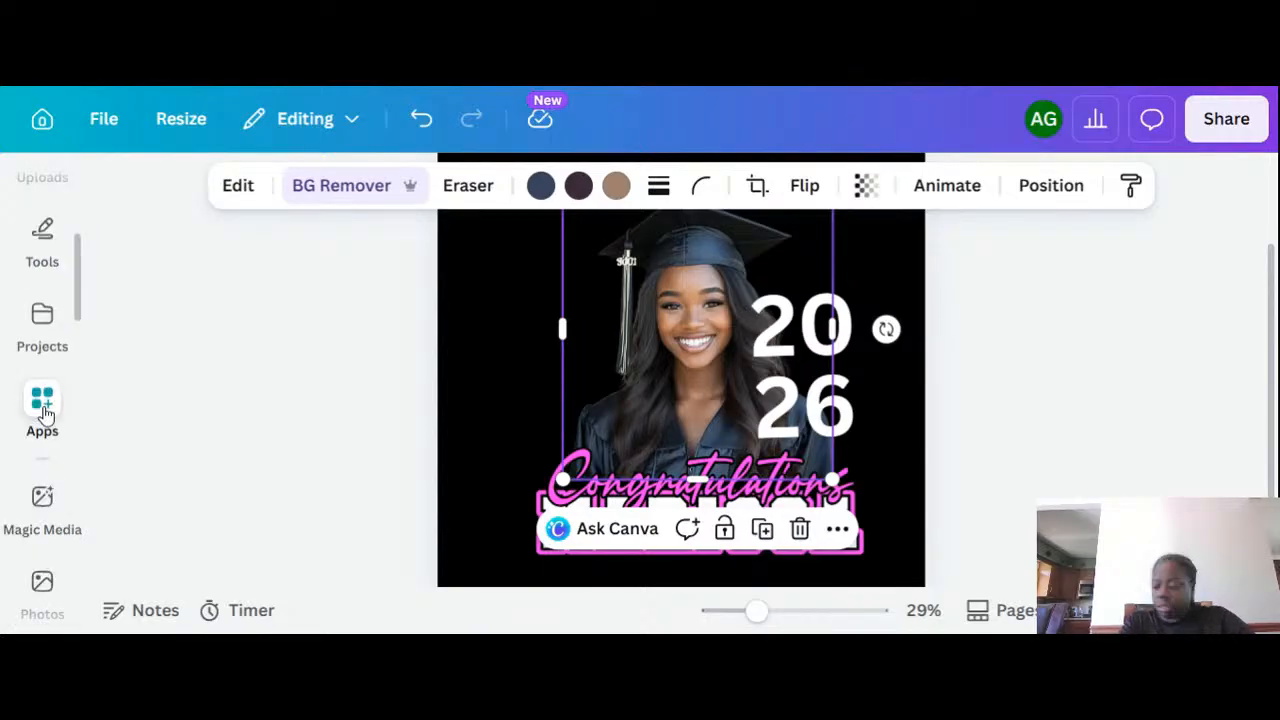
{"action": "left_click", "coordinate": [42, 405]}
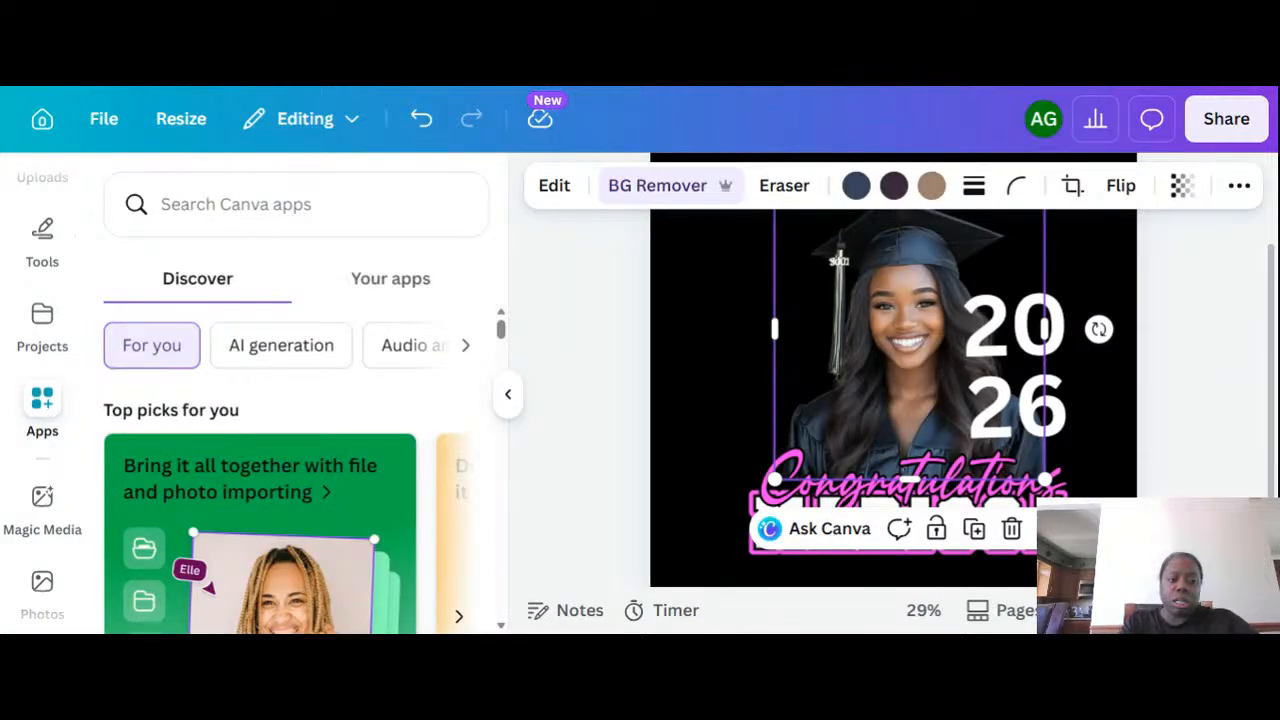
{"action": "left_click", "coordinate": [235, 204]}
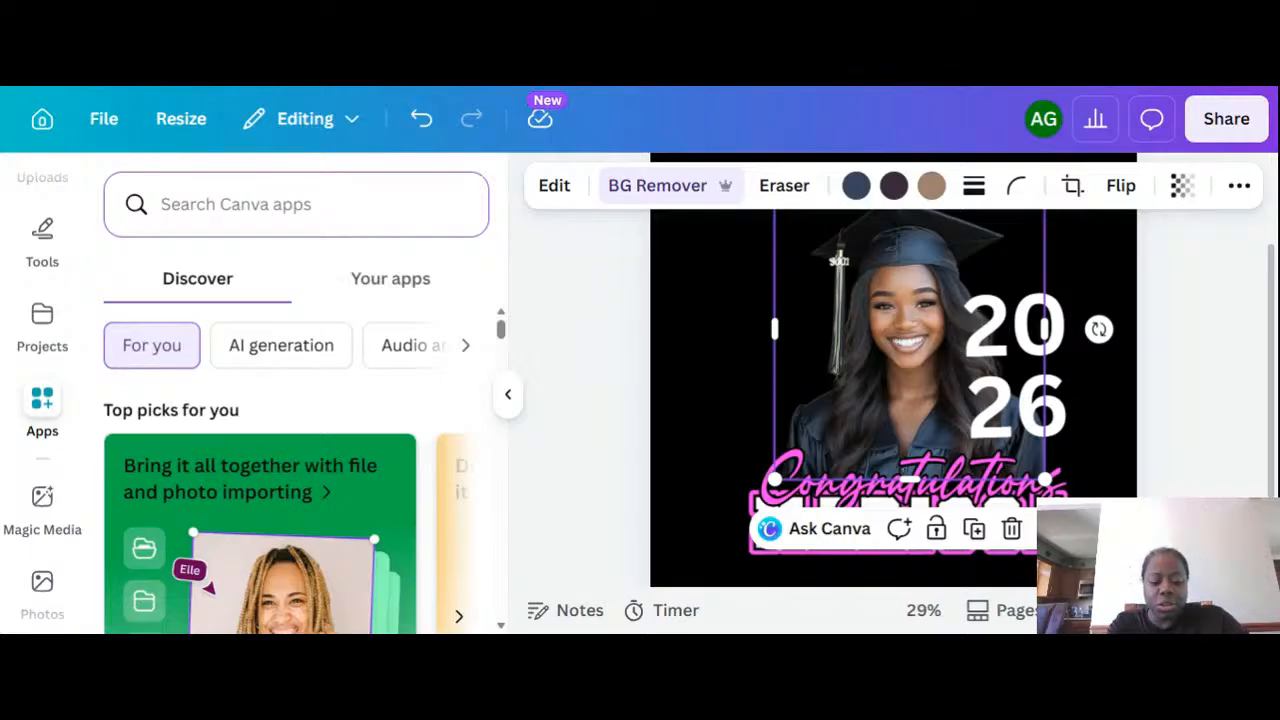
{"action": "type", "text": "image blender"}
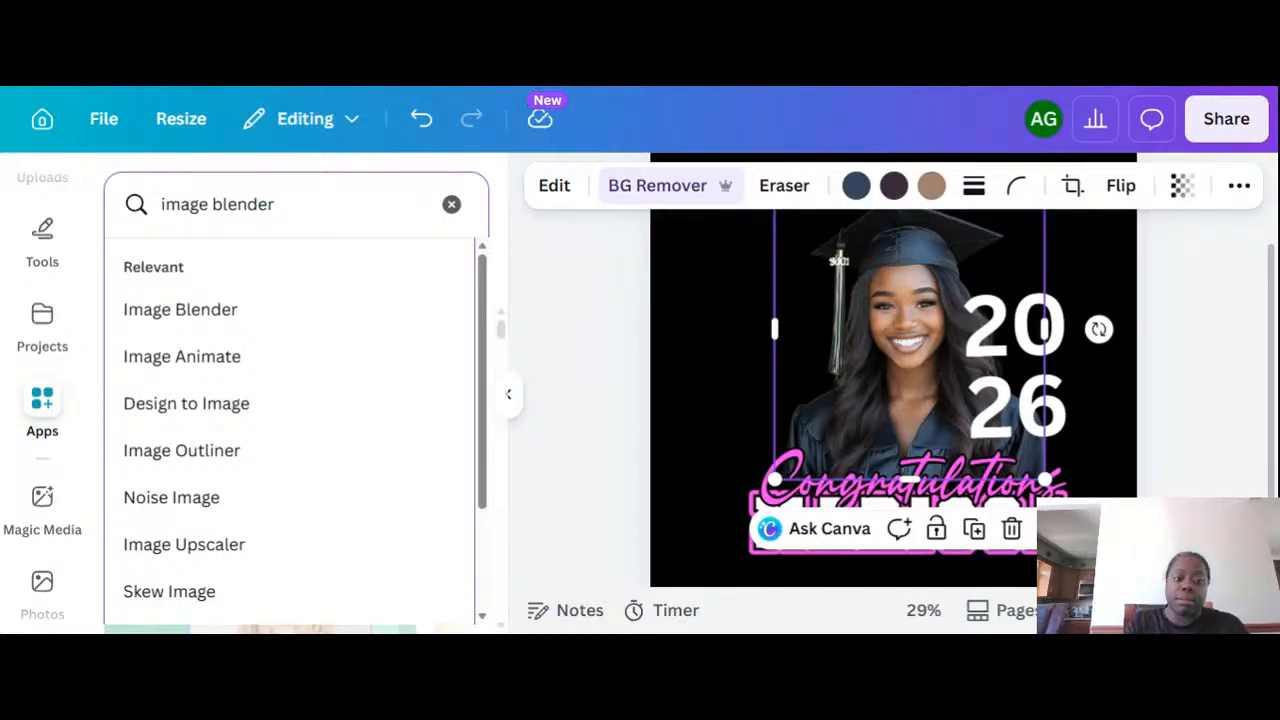
{"action": "left_click", "coordinate": [252, 315]}
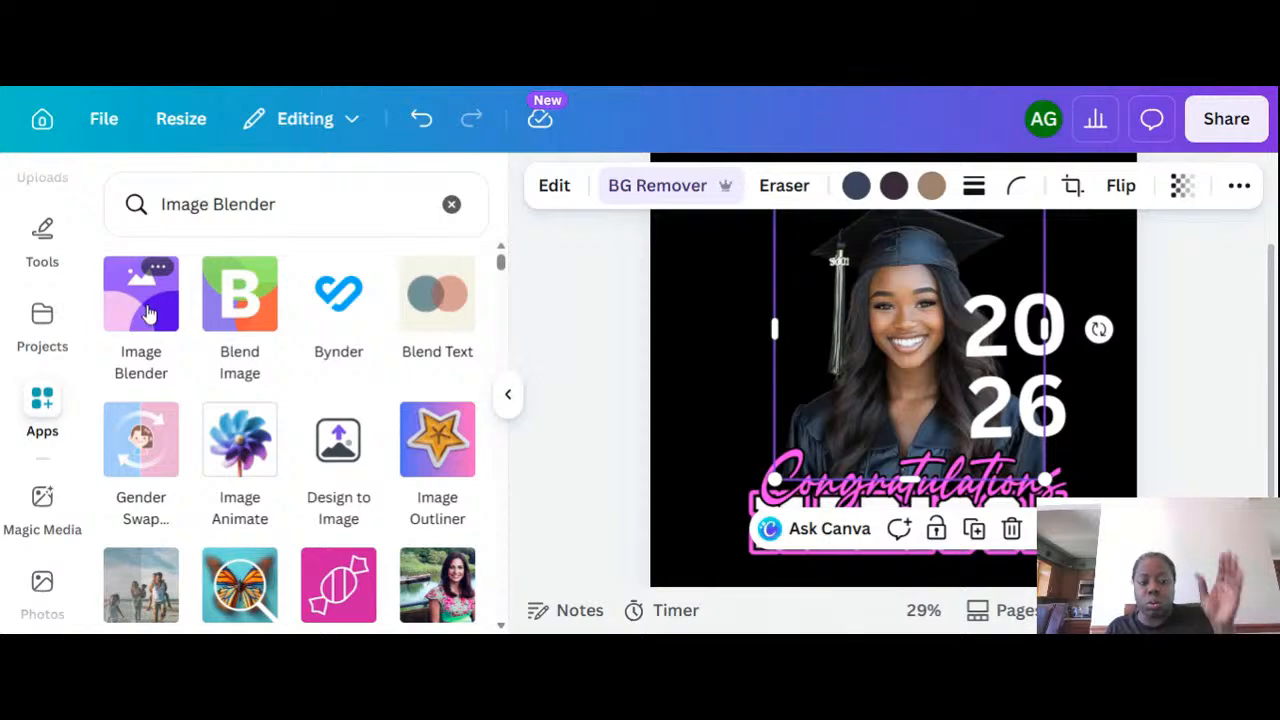
{"action": "left_click", "coordinate": [148, 314]}
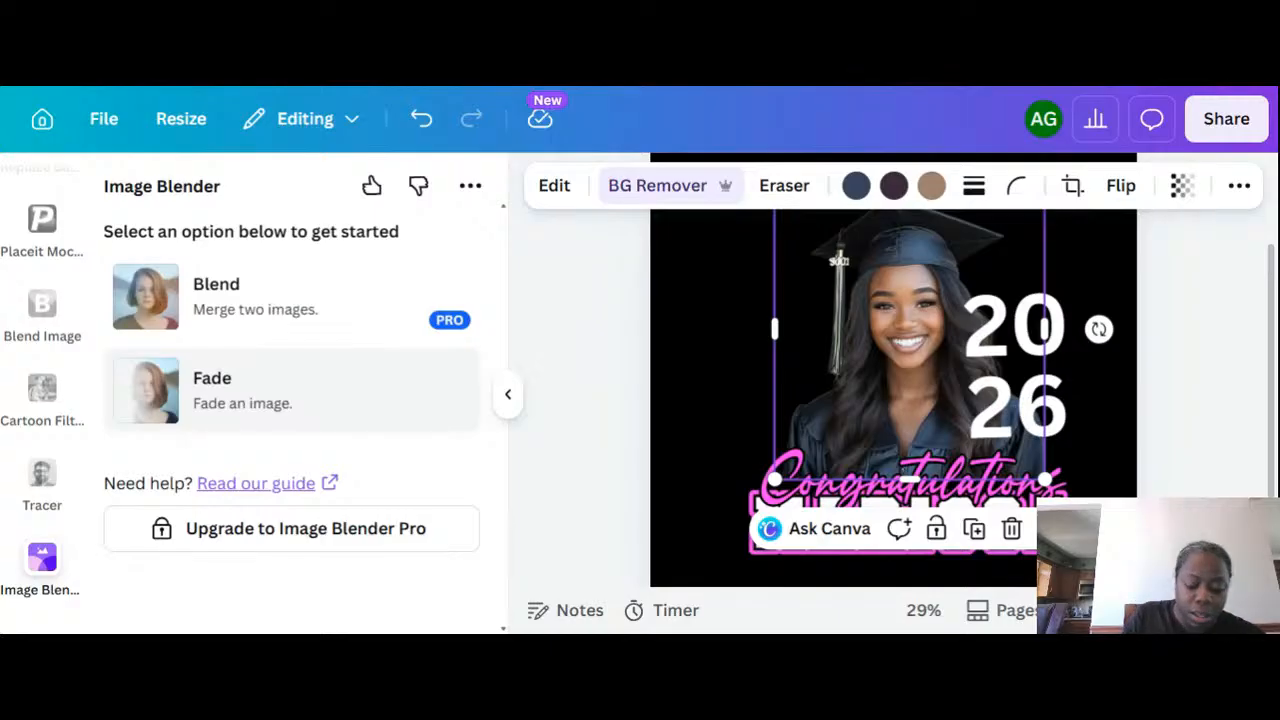
Apply a linear fade to the graduate photo, running from the chest to the lower edge at strength 31, and save it.
{"action": "left_click", "coordinate": [277, 395]}
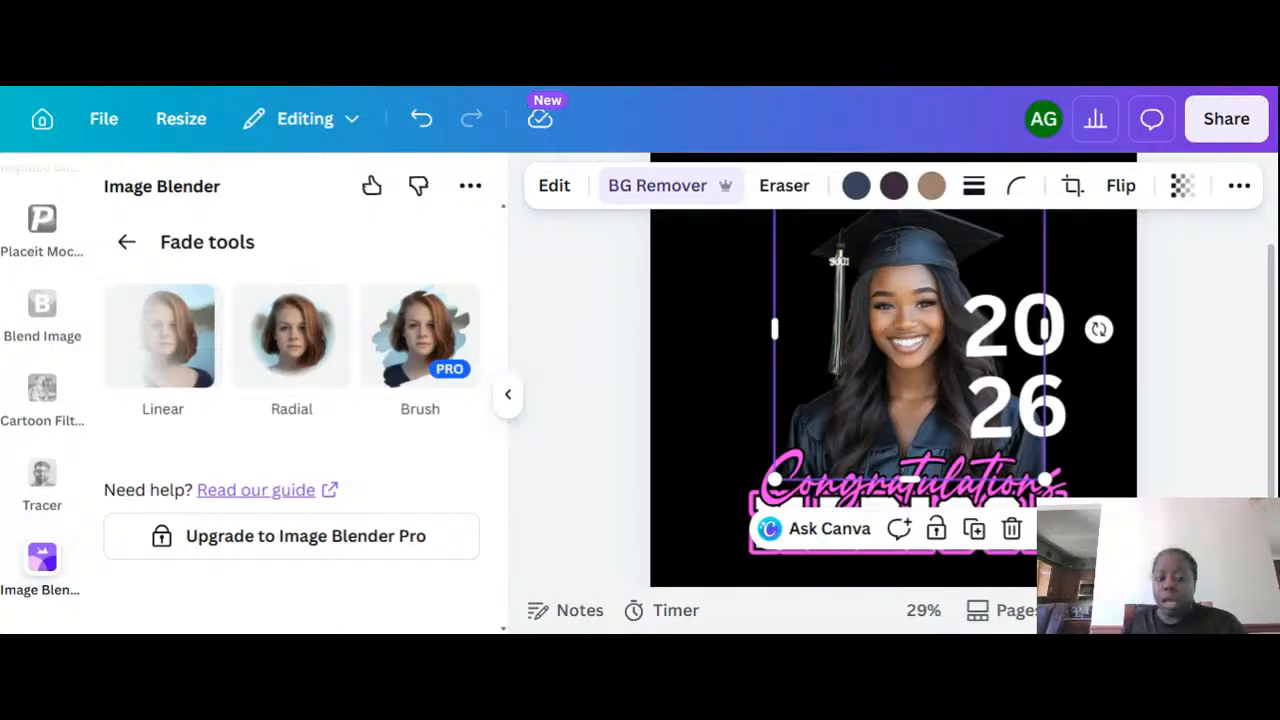
{"action": "left_click", "coordinate": [193, 343]}
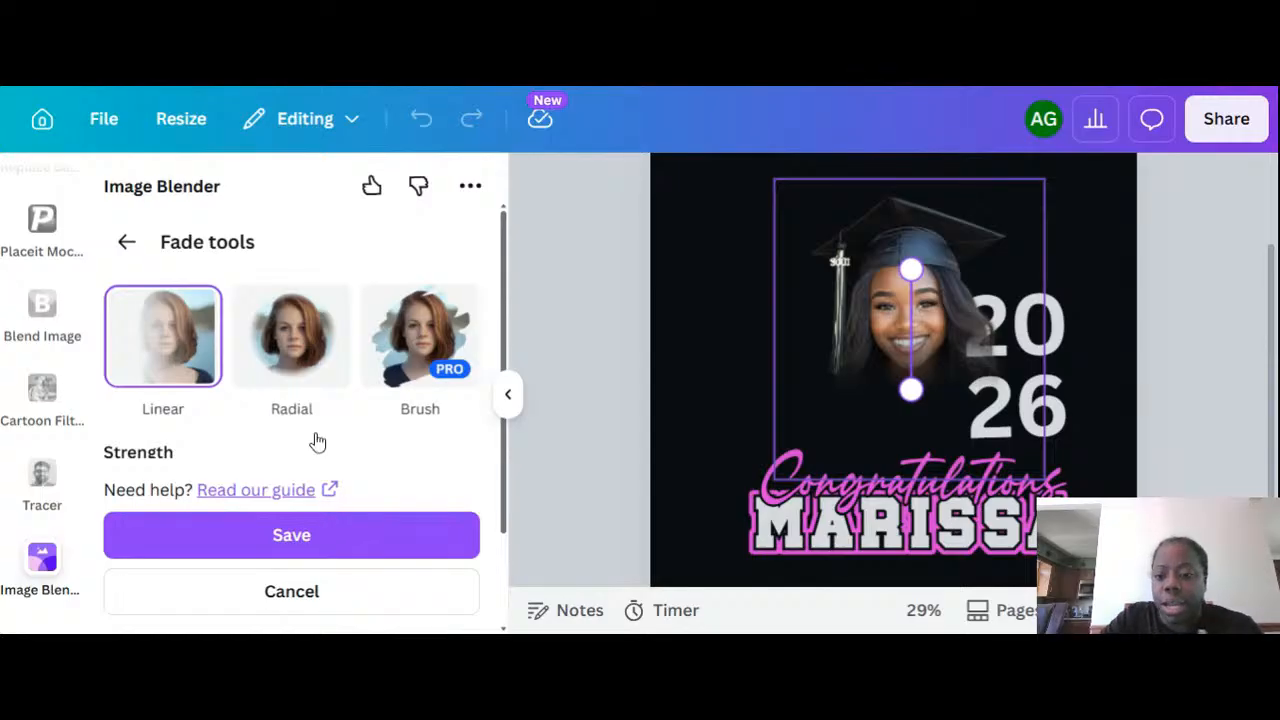
{"action": "left_click_drag", "start_coordinate": [910, 388], "coordinate": [897, 489]}
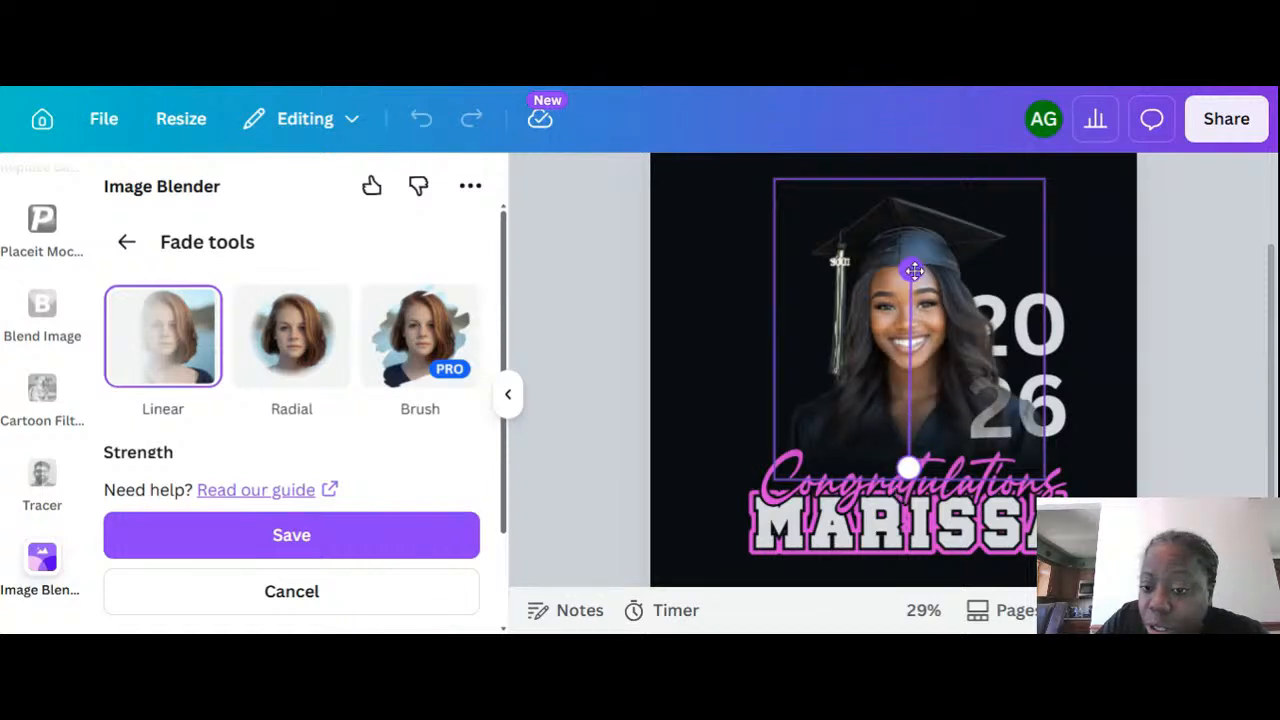
{"action": "left_click_drag", "start_coordinate": [910, 267], "coordinate": [903, 381]}
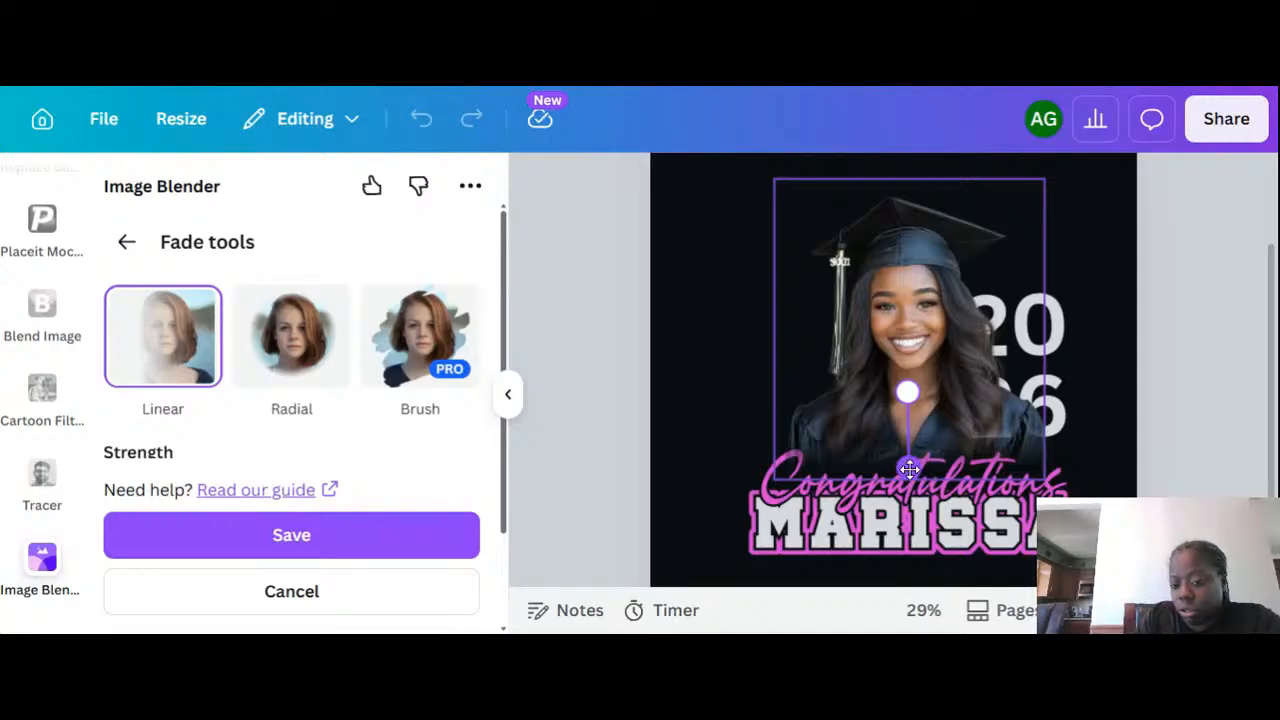
{"action": "mouse_move", "coordinate": [909, 469]}
{"action": "left_mouse_down"}
{"action": "mouse_move", "coordinate": [958, 468]}
{"action": "mouse_move", "coordinate": [1021, 401]}
{"action": "mouse_move", "coordinate": [896, 487]}
{"action": "left_mouse_up"}
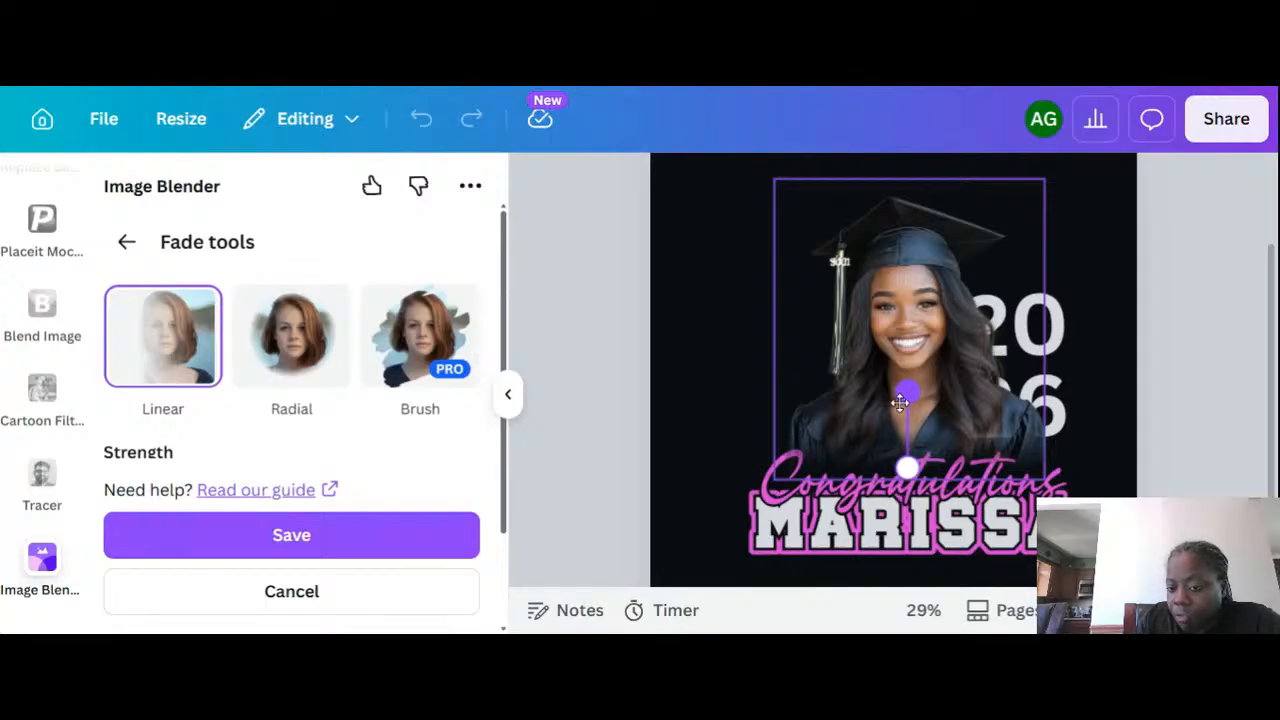
{"action": "mouse_move", "coordinate": [900, 401]}
{"action": "left_mouse_down"}
{"action": "mouse_move", "coordinate": [886, 462]}
{"action": "mouse_move", "coordinate": [893, 393]}
{"action": "left_mouse_up"}
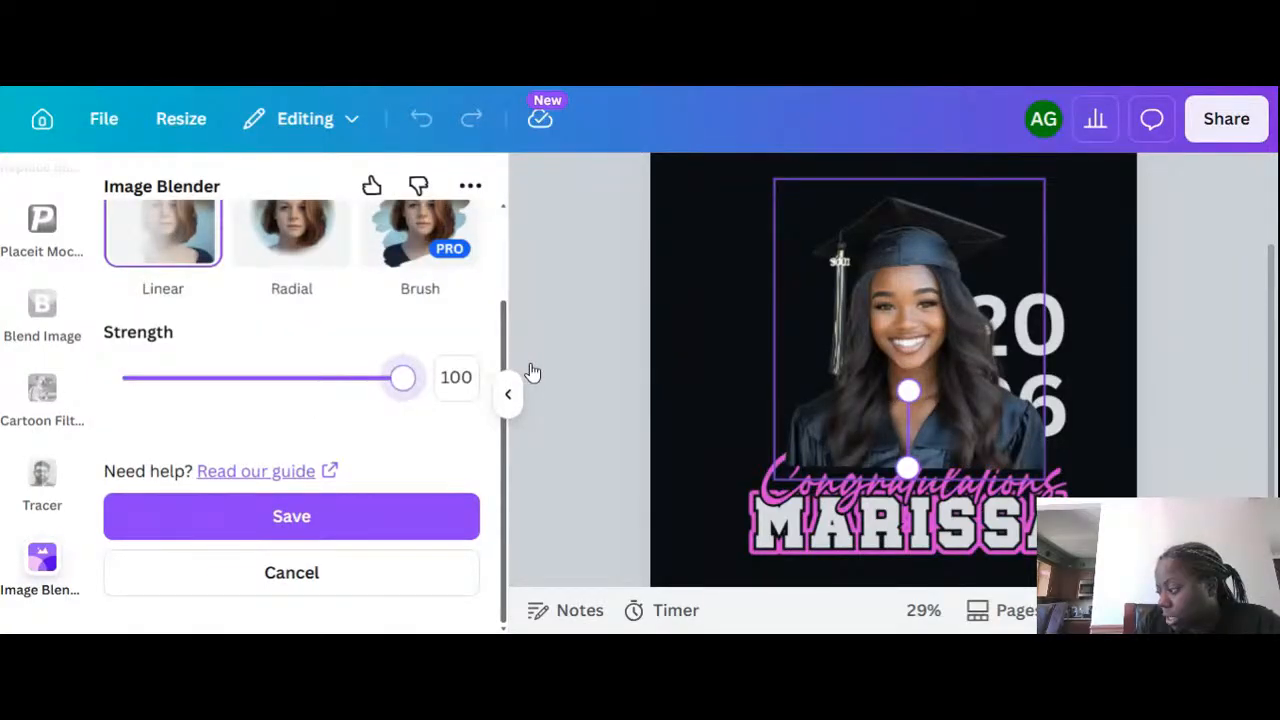
{"action": "left_click_drag", "start_coordinate": [405, 377], "coordinate": [218, 386]}
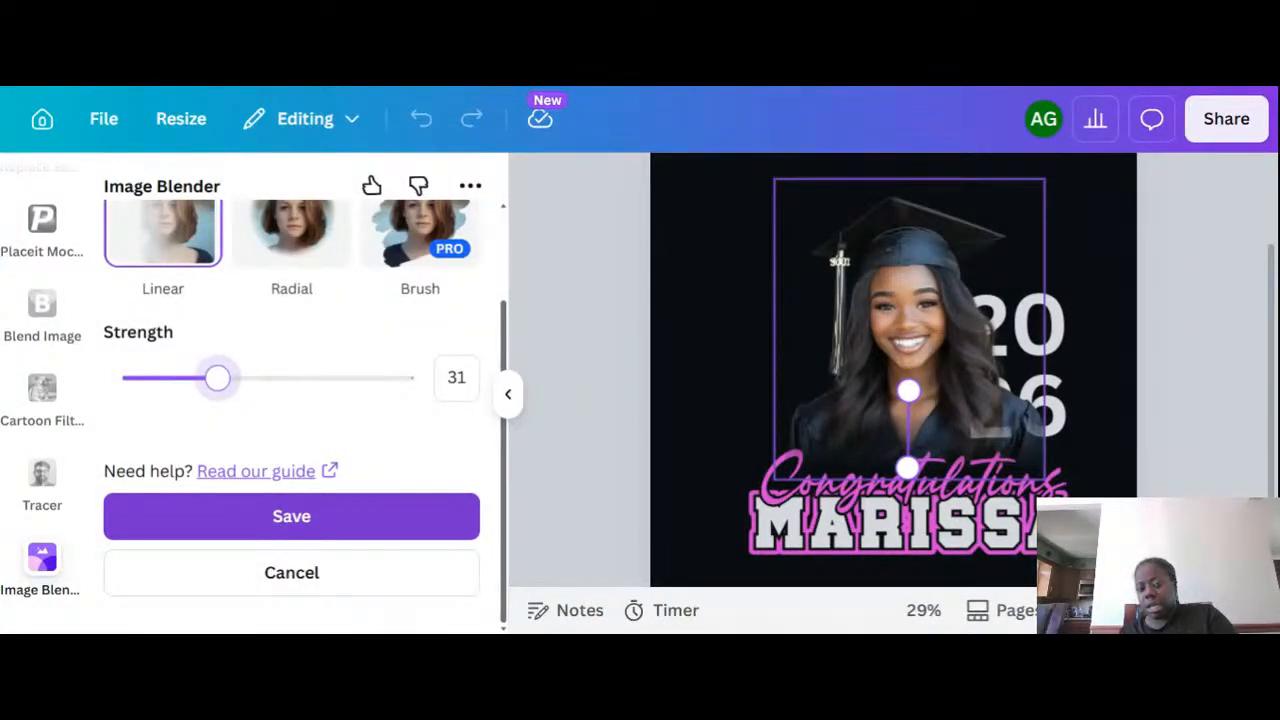
{"action": "left_click", "coordinate": [405, 525]}
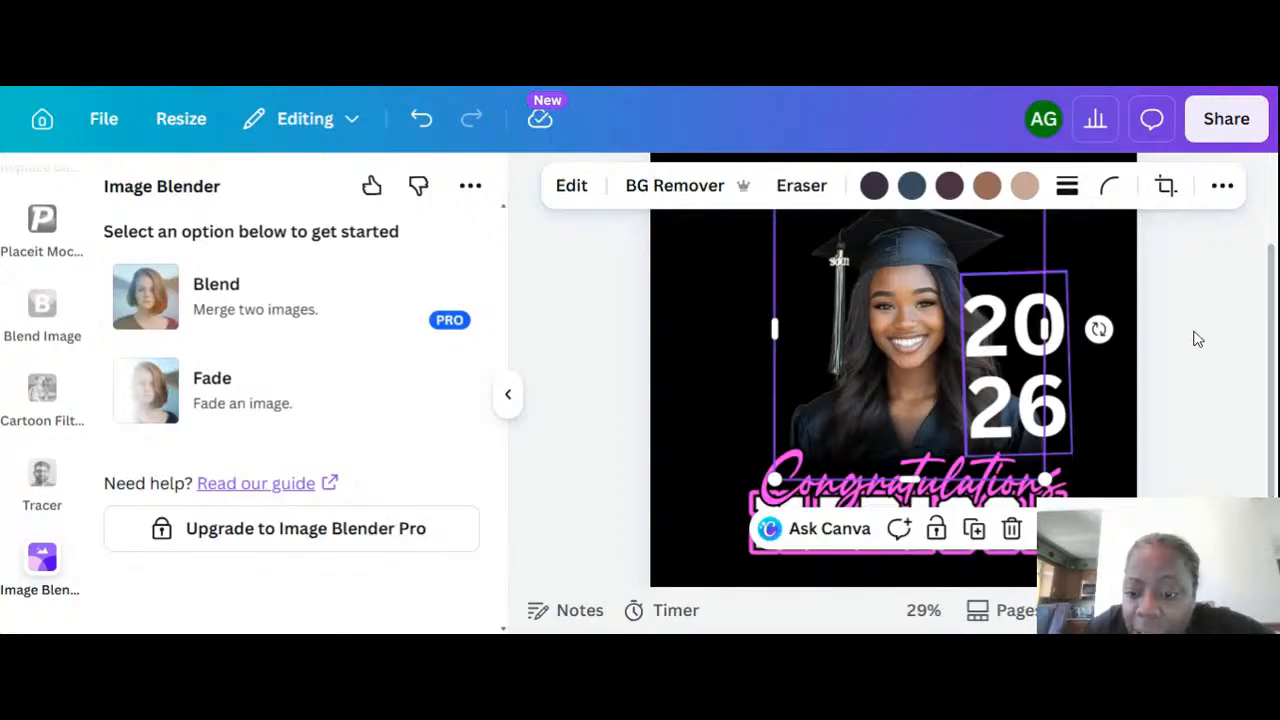
{"action": "left_click", "coordinate": [1197, 340]}
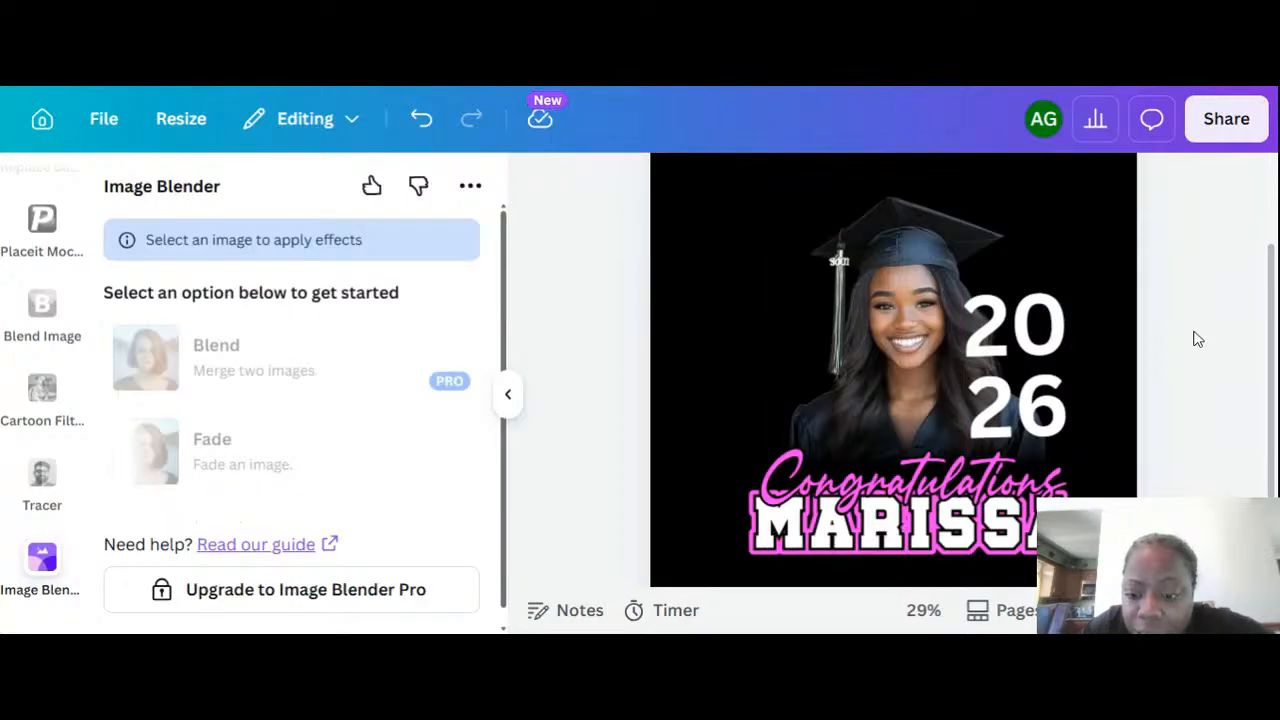
Move the graduate photo down slightly so its faded lower edge sits behind Congratulations.
{"action": "left_click", "coordinate": [922, 292]}
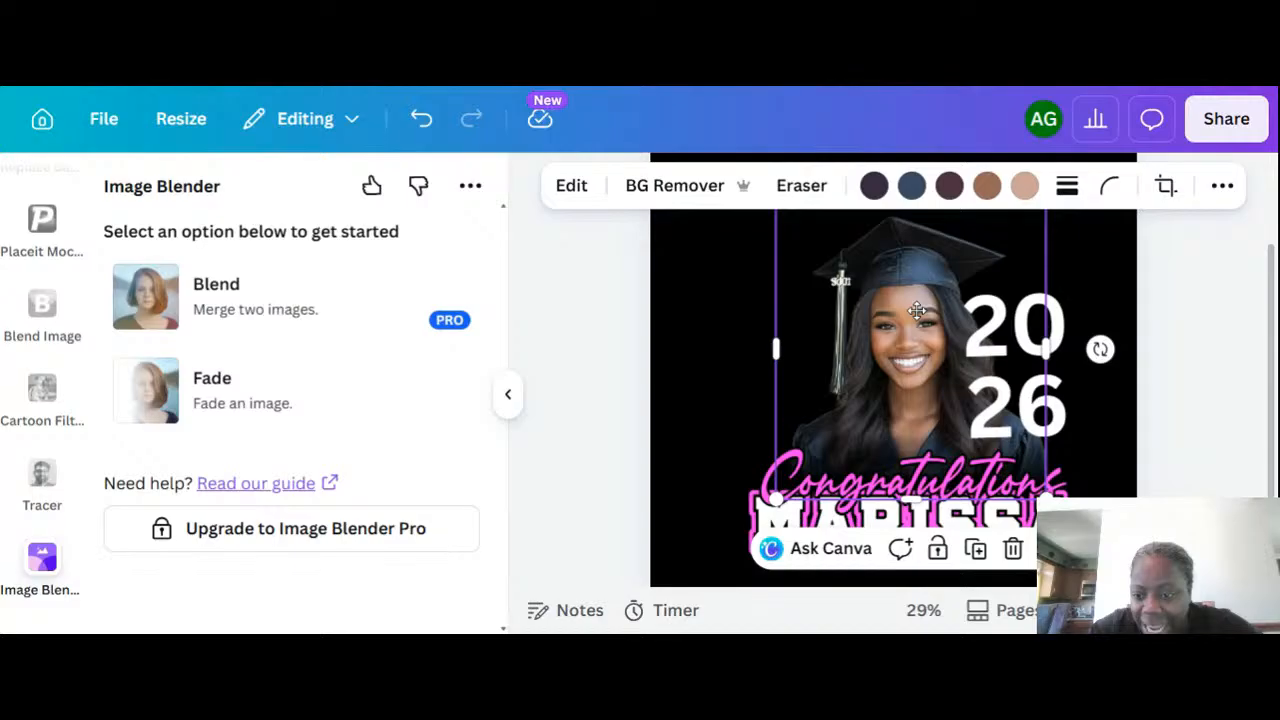
{"action": "left_click", "coordinate": [1168, 315]}
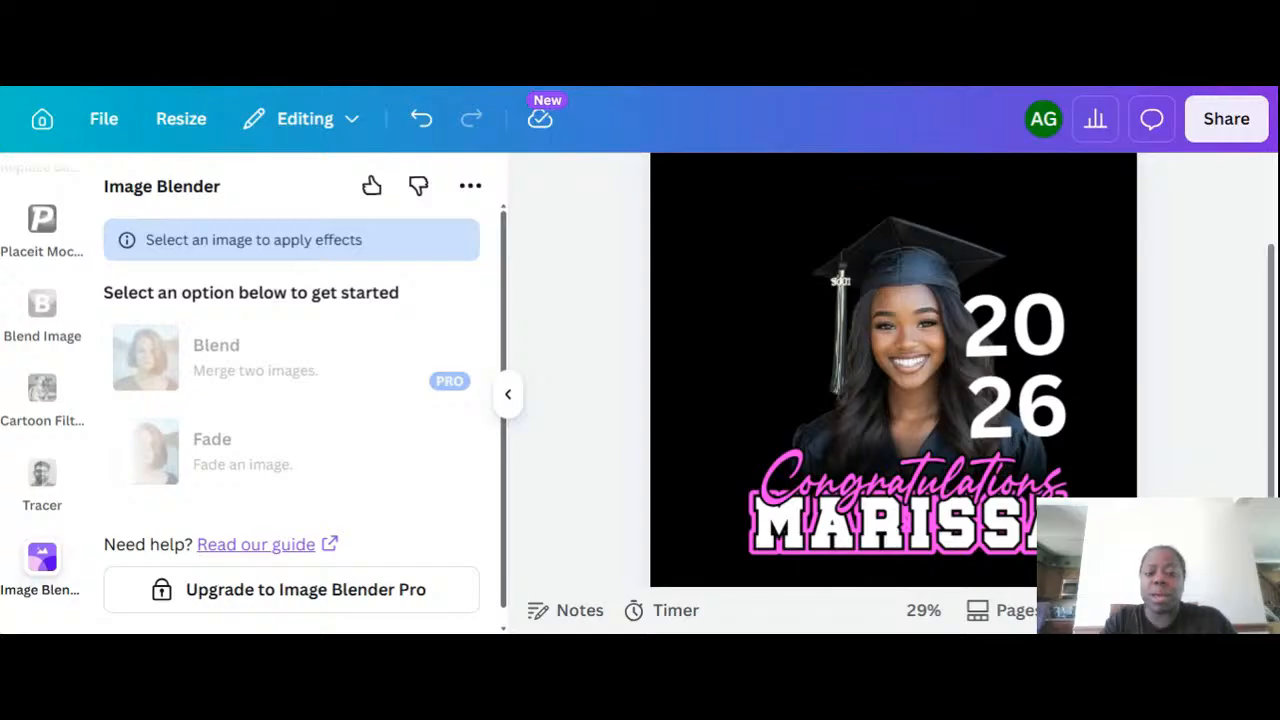
{"action": "scroll", "coordinate": [905, 360], "scroll_direction": "down", "scroll_amount": 2}
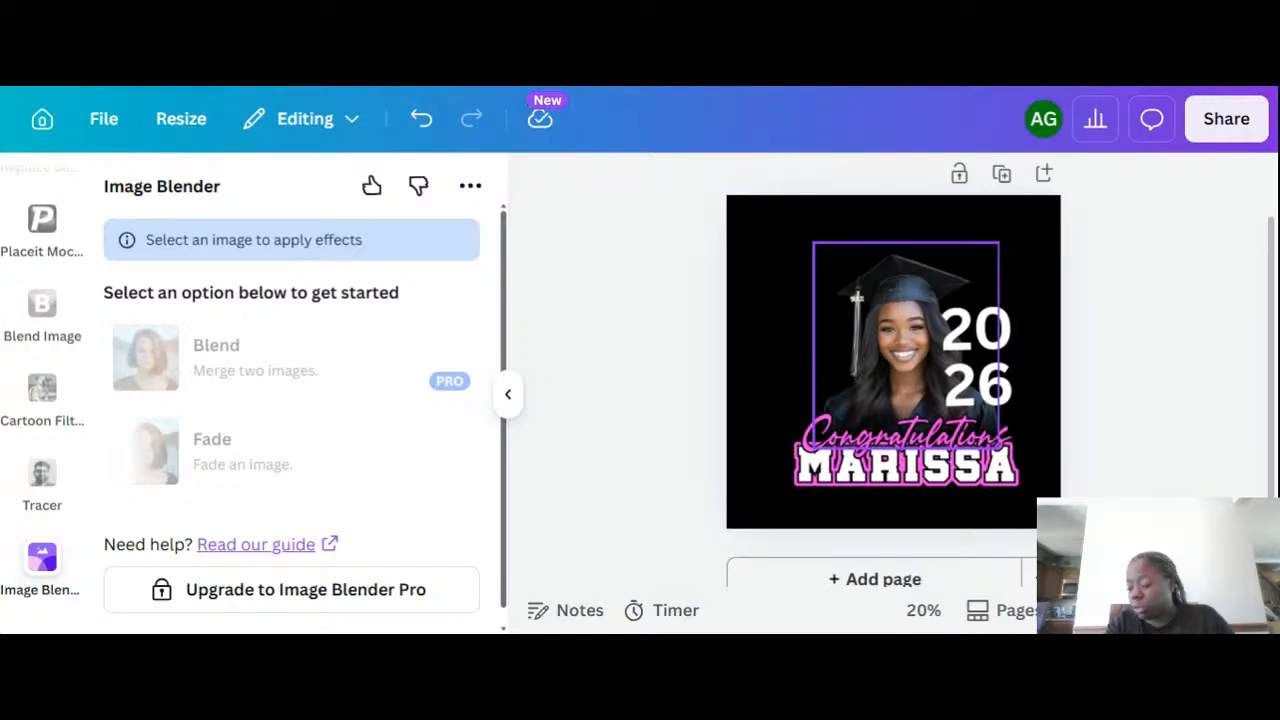
{"action": "scroll", "coordinate": [1018, 362], "scroll_direction": "up", "scroll_amount": 1}
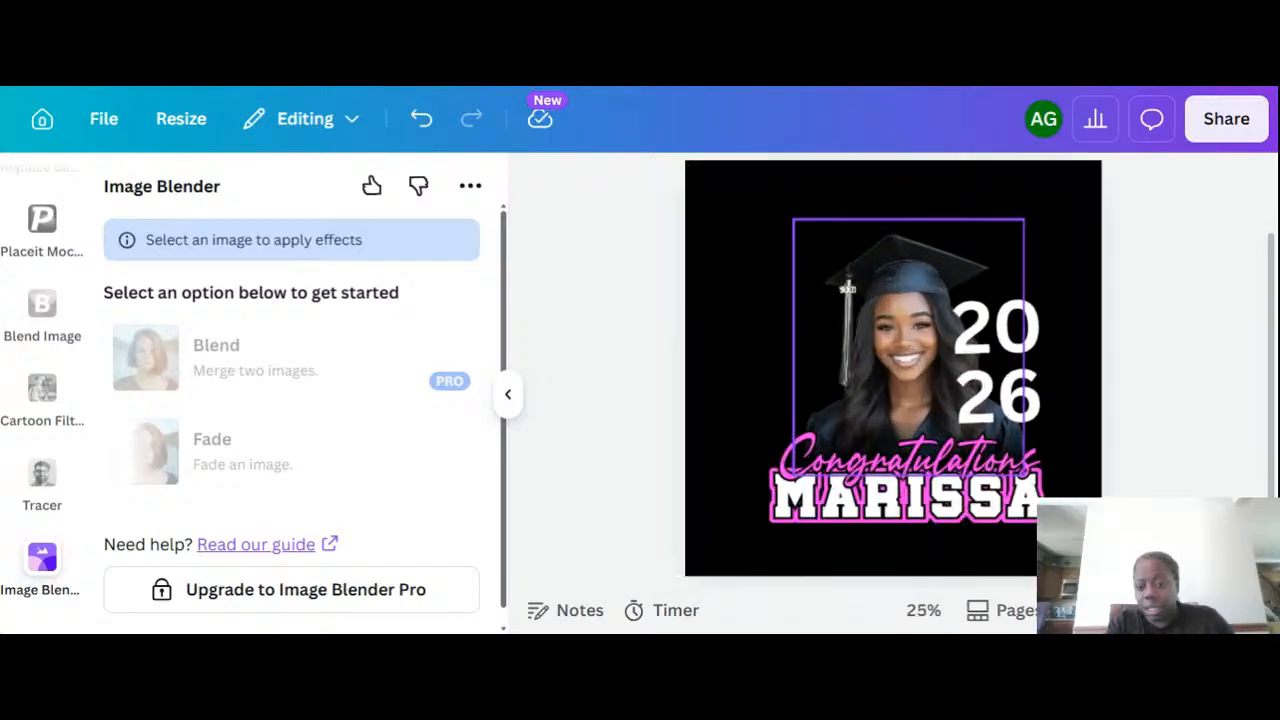
Set the line spacing of the 2026 text to 0.92, shift it away from the graduate's face and straighten its rotation.
{"action": "left_click", "coordinate": [1020, 365]}
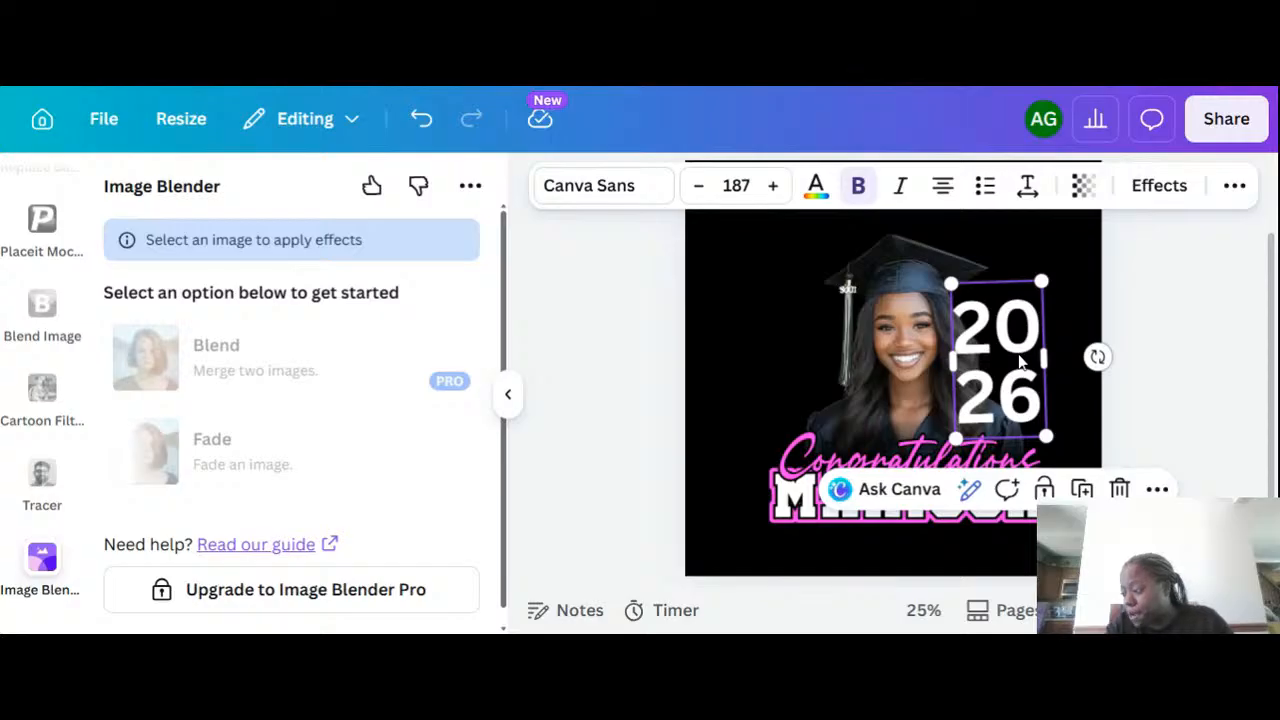
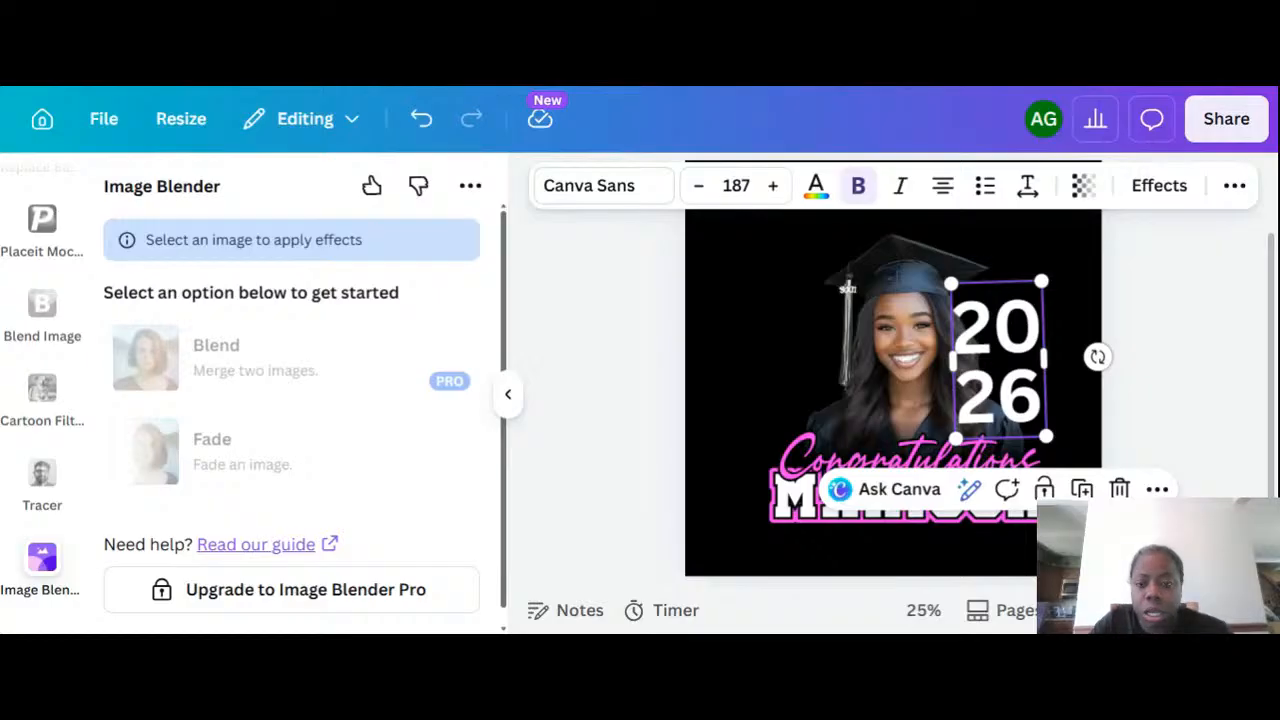
{"action": "left_click", "coordinate": [1027, 185]}
{"action": "left_click_drag", "start_coordinate": [948, 368], "coordinate": [944, 368]}
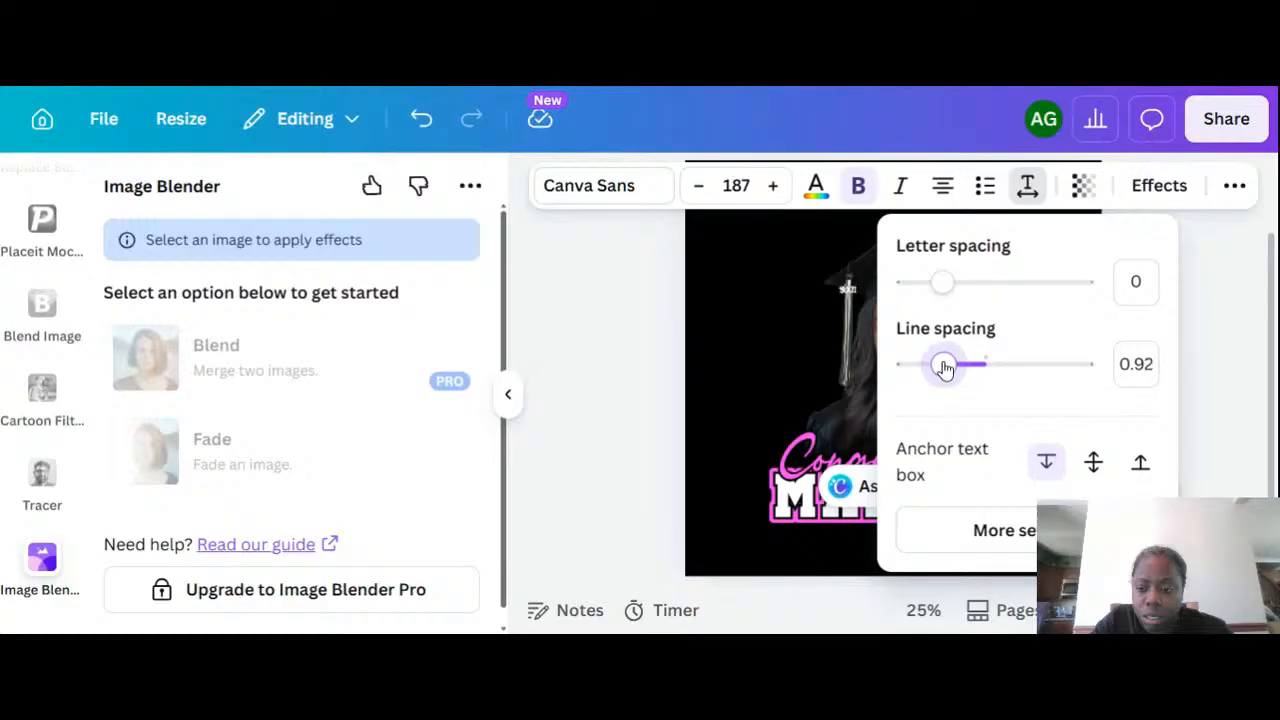
{"action": "key", "text": "Escape"}
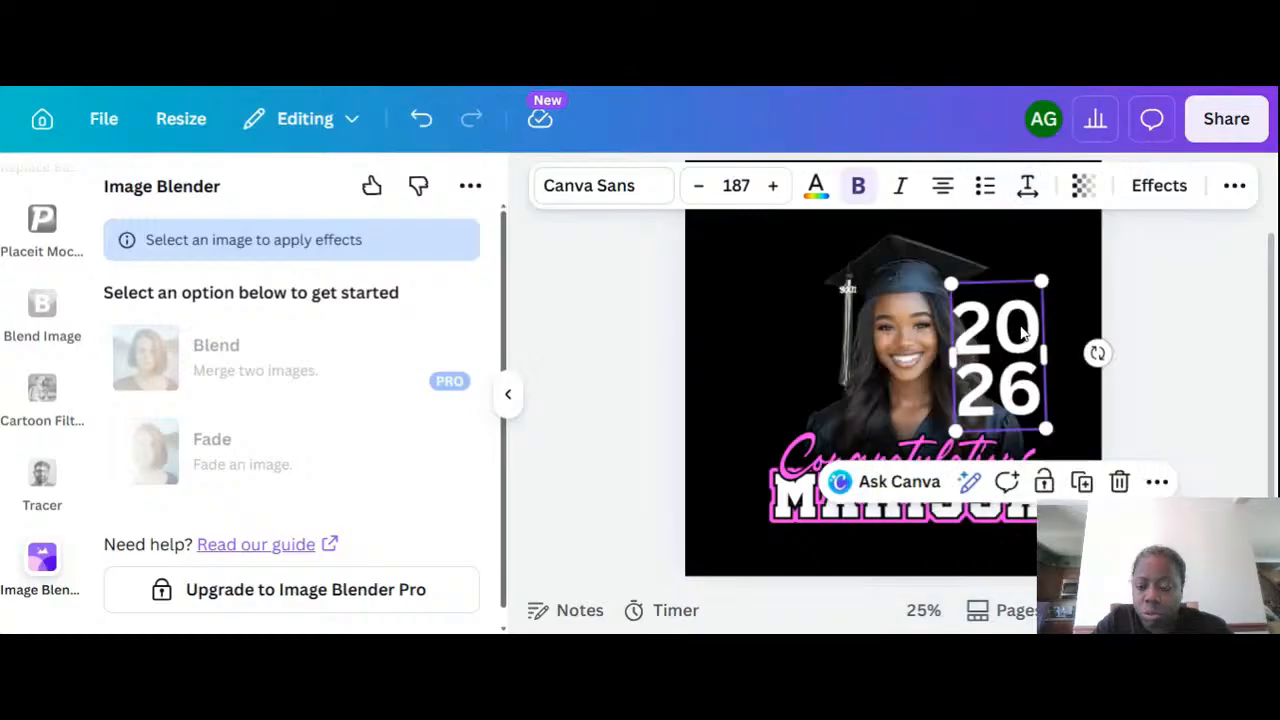
{"action": "left_click_drag", "start_coordinate": [1022, 335], "coordinate": [1035, 336]}
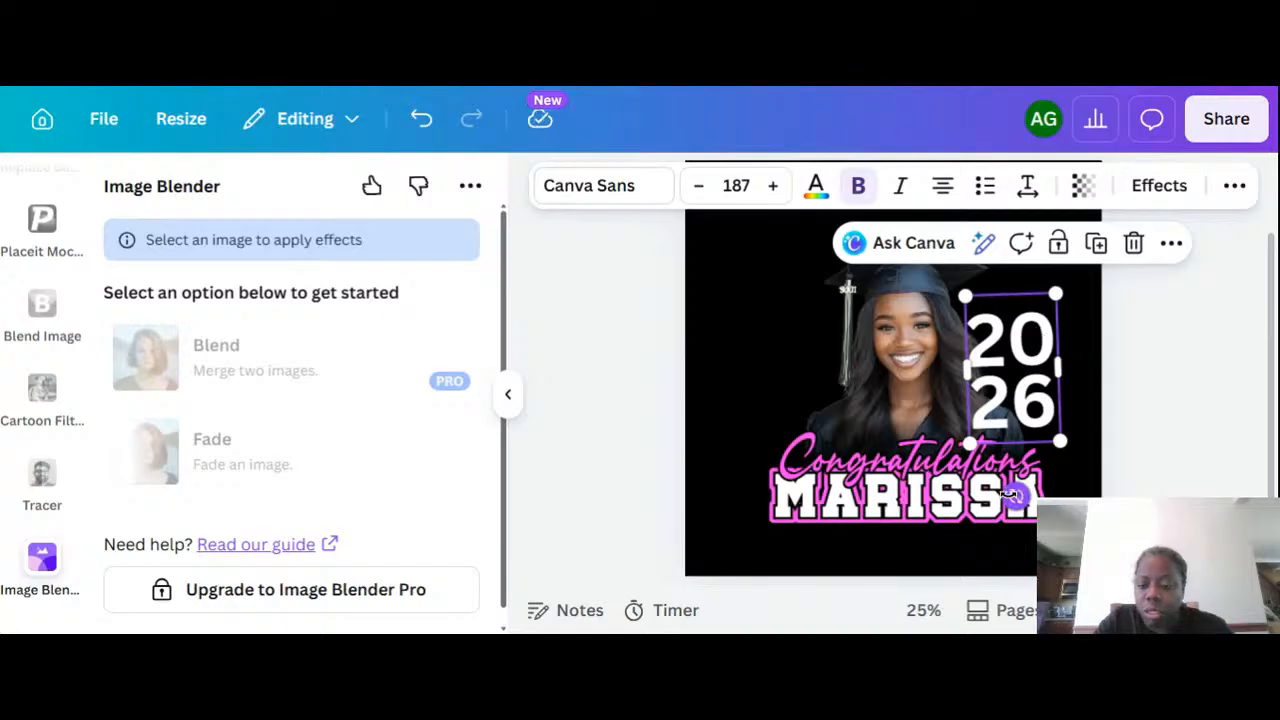
{"action": "left_click_drag", "start_coordinate": [1008, 496], "coordinate": [1004, 495]}
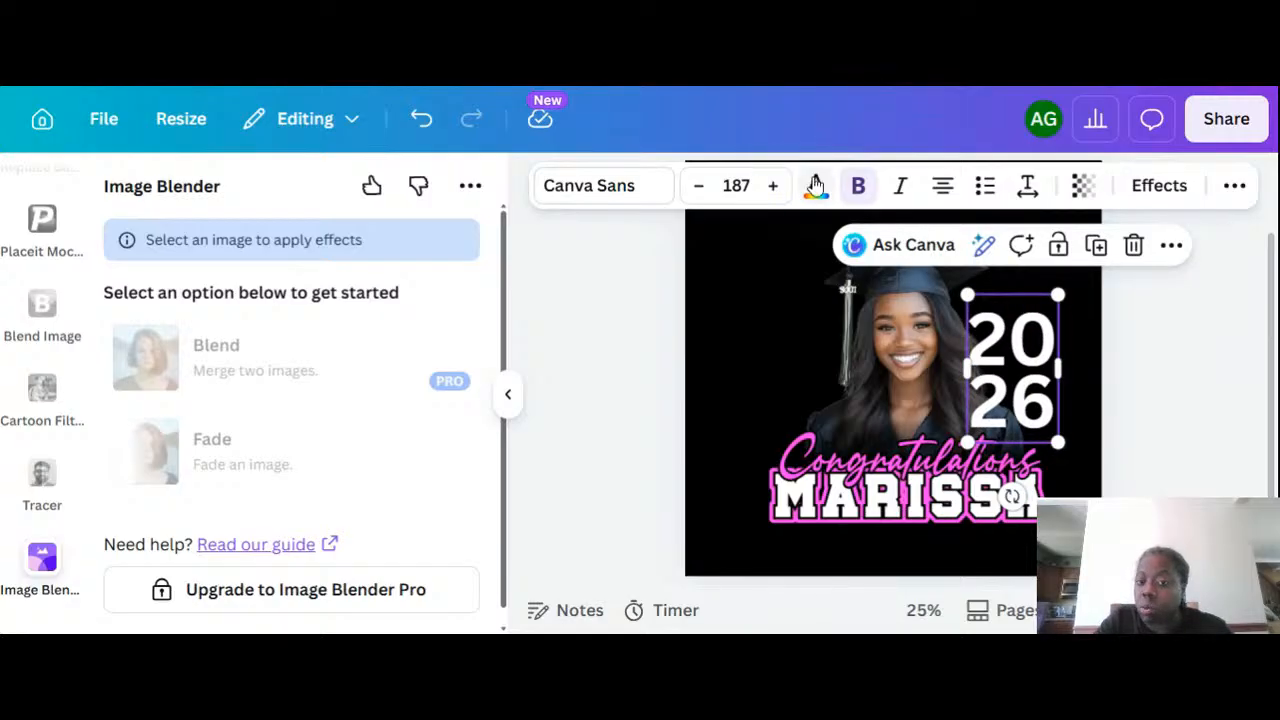
Change the 2026 font to Famous College Regular, move the text upward and narrow its box so the digits stack in one column.
{"action": "left_click", "coordinate": [650, 194]}
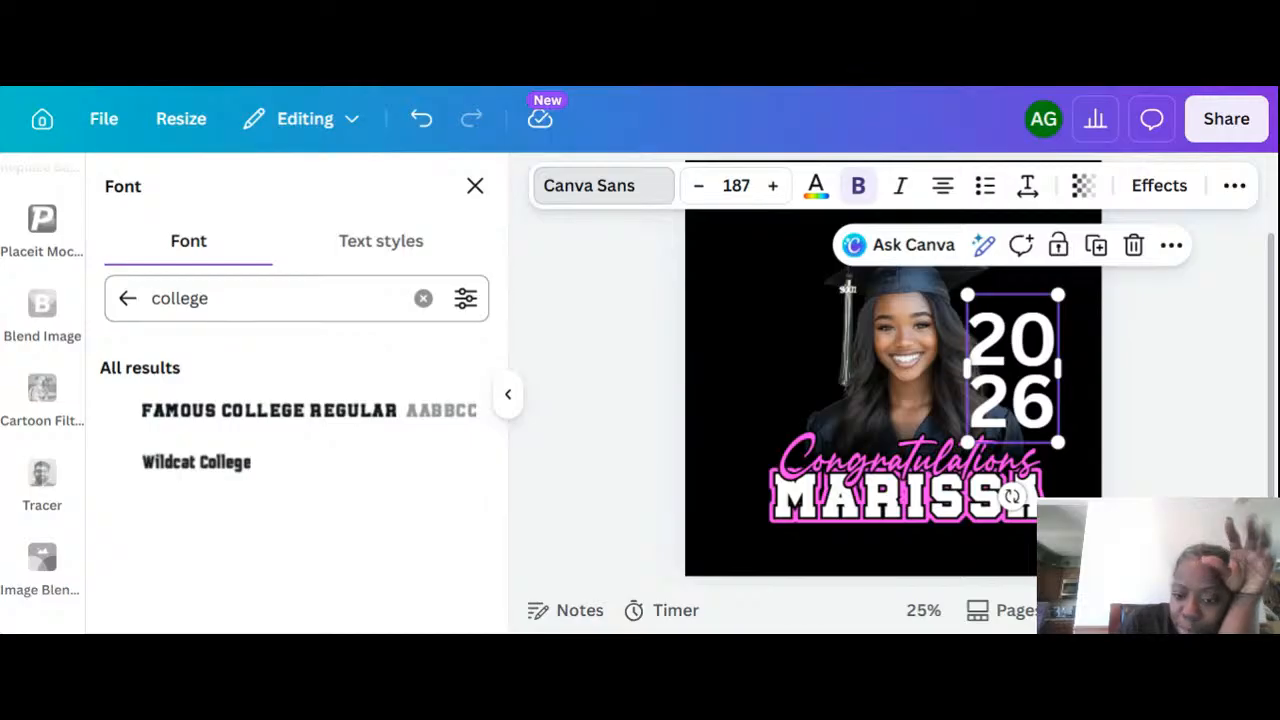
{"action": "left_click", "coordinate": [252, 414]}
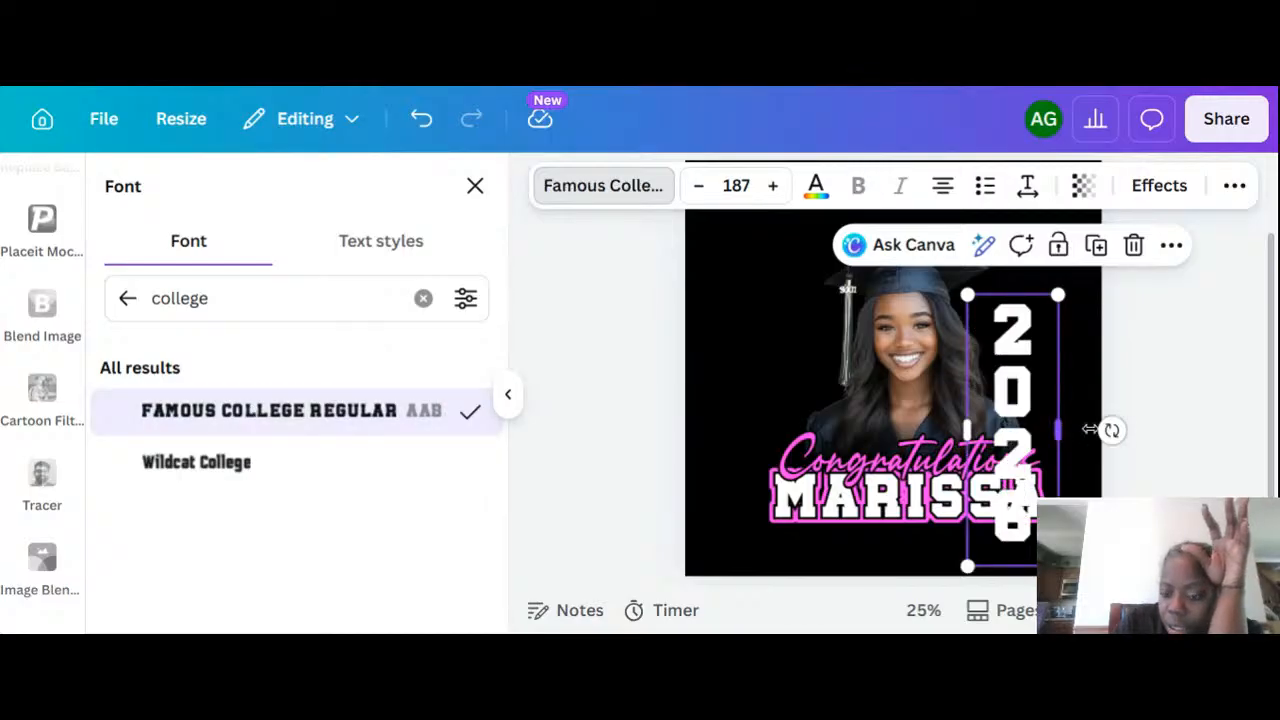
{"action": "left_click_drag", "start_coordinate": [1090, 429], "coordinate": [1095, 399]}
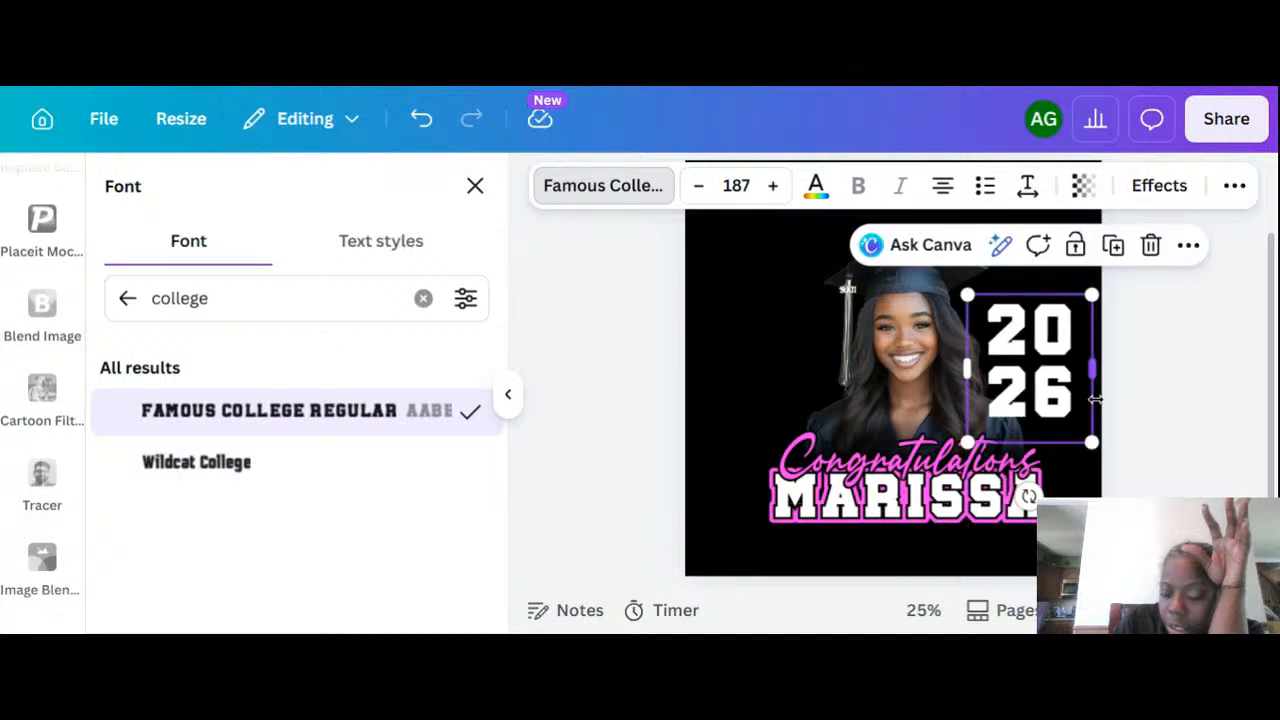
{"action": "left_click_drag", "start_coordinate": [1062, 324], "coordinate": [1033, 273]}
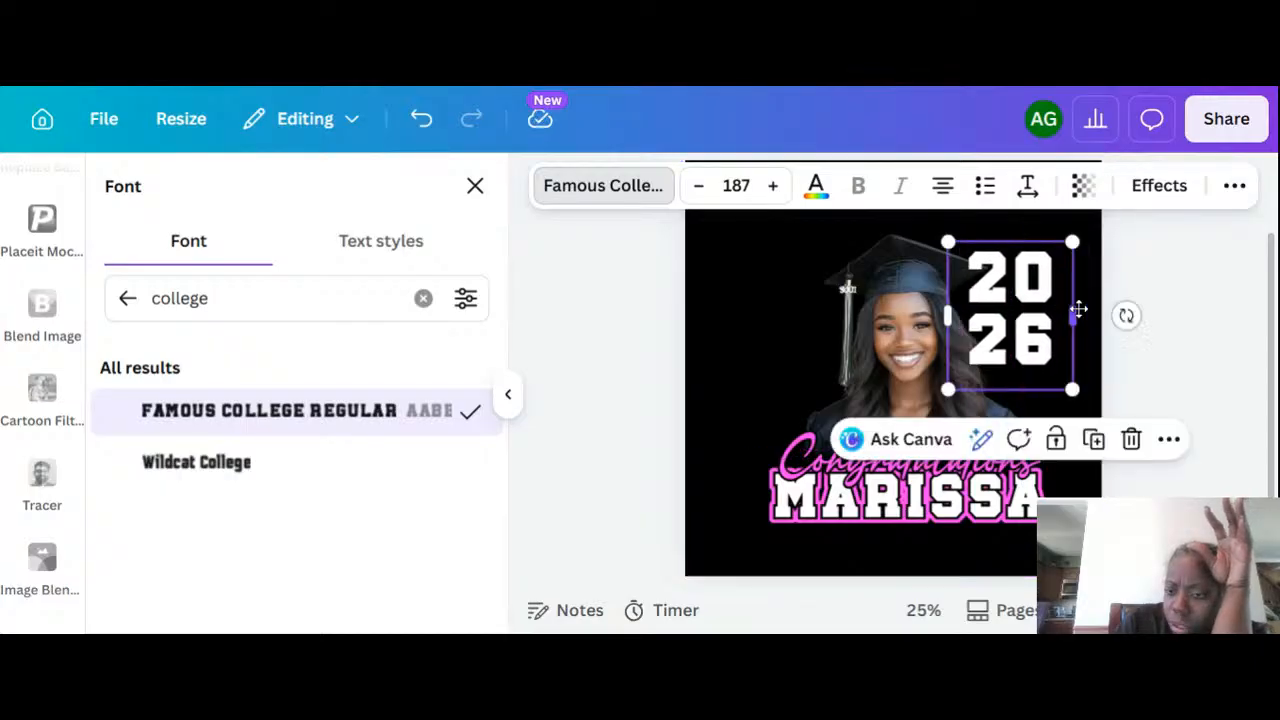
{"action": "left_click_drag", "start_coordinate": [1078, 309], "coordinate": [1033, 321]}
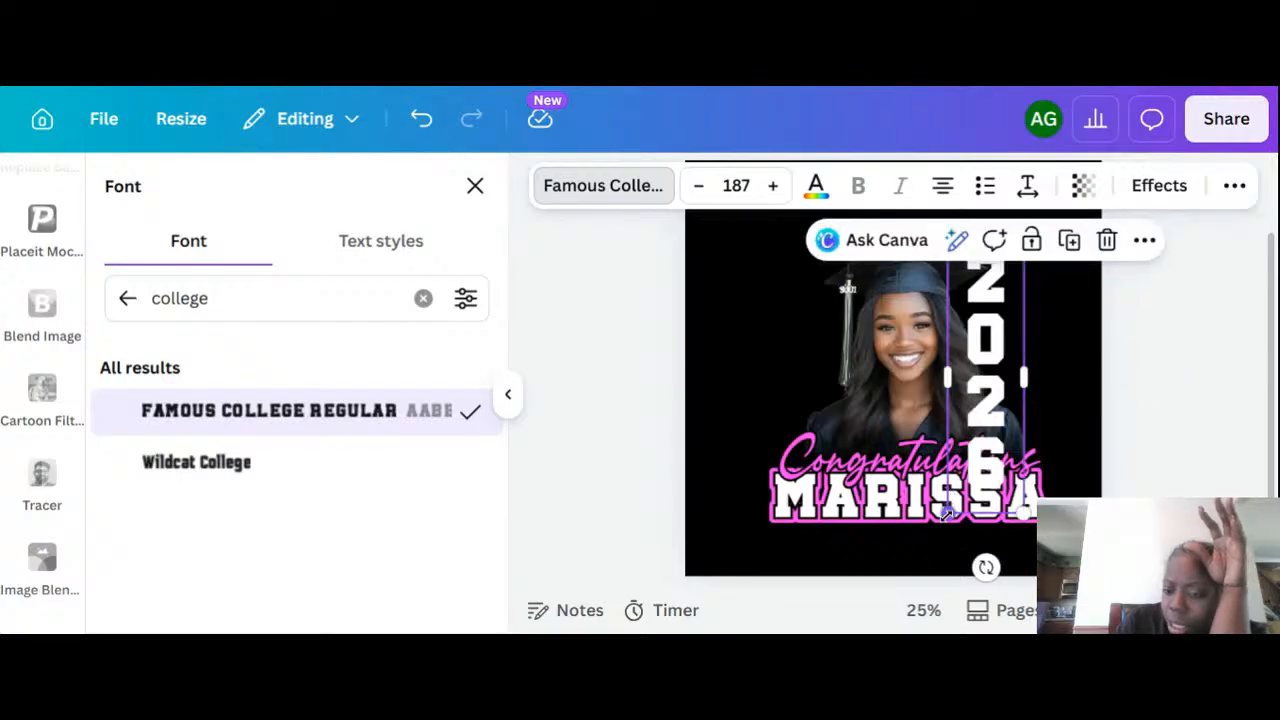
Resize the stacked 2026 to font size 132 and place it beside the graduate's hair, just above the end of Congratulations.
{"action": "left_click_drag", "start_coordinate": [945, 515], "coordinate": [980, 405]}
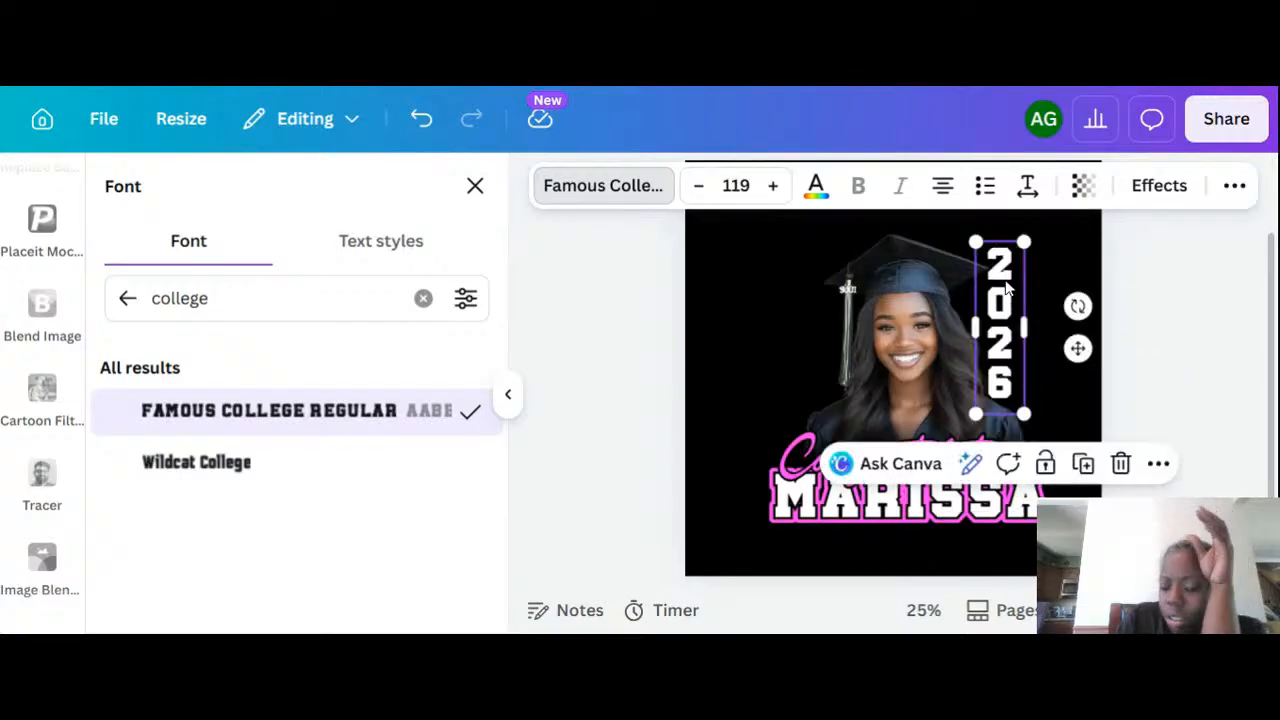
{"action": "left_click_drag", "start_coordinate": [1008, 284], "coordinate": [1045, 263]}
{"action": "left_click_drag", "start_coordinate": [1018, 310], "coordinate": [1015, 302]}
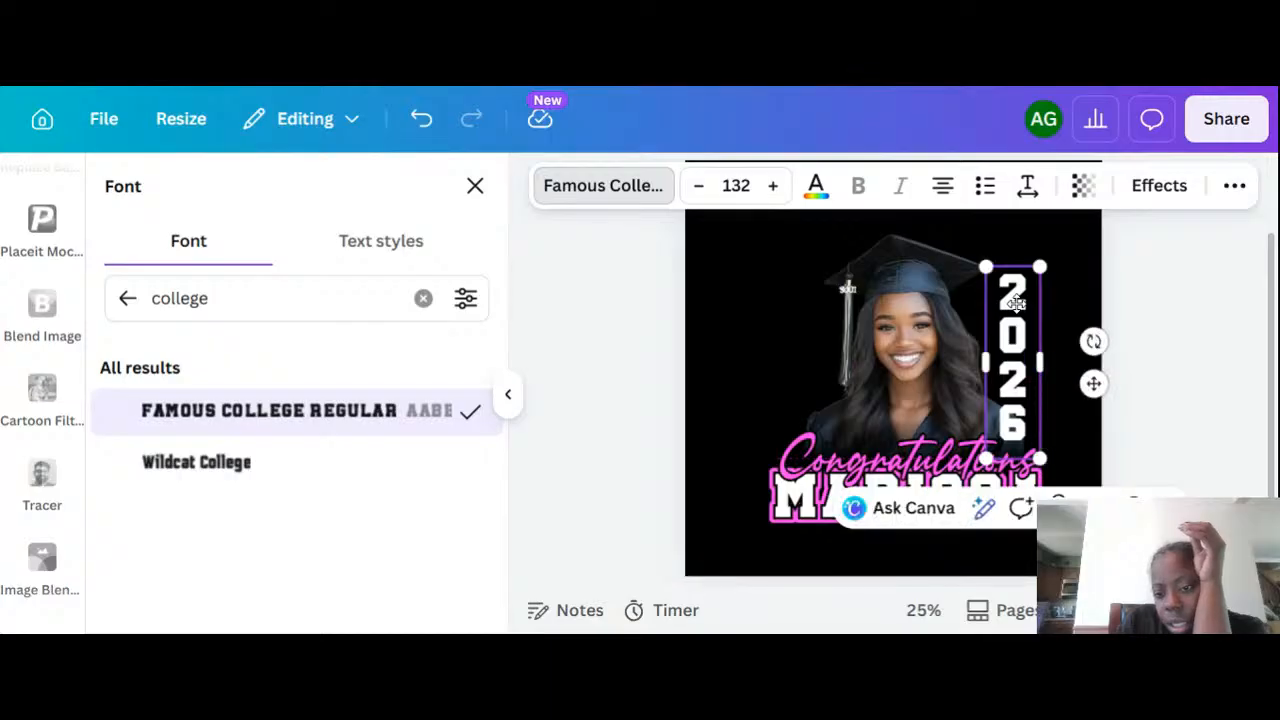
{"action": "left_click", "coordinate": [730, 320]}
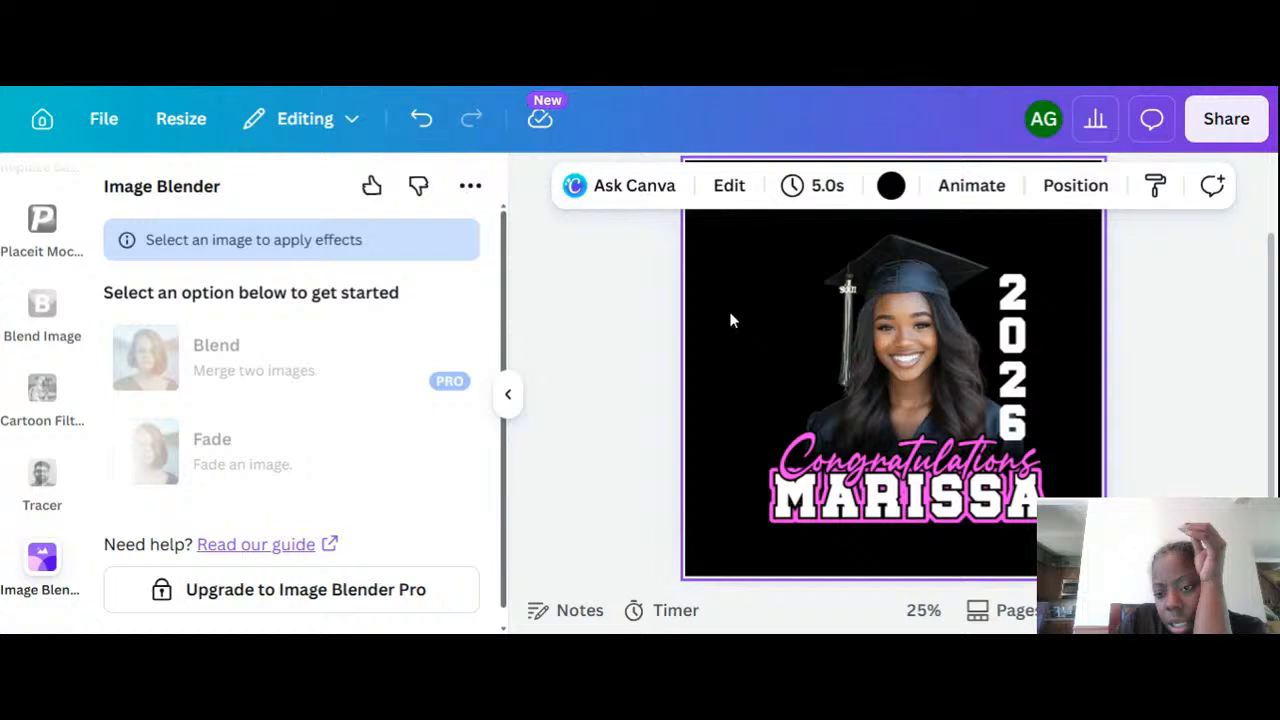
{"action": "scroll", "coordinate": [88, 223], "scroll_direction": "up", "scroll_amount": 4}
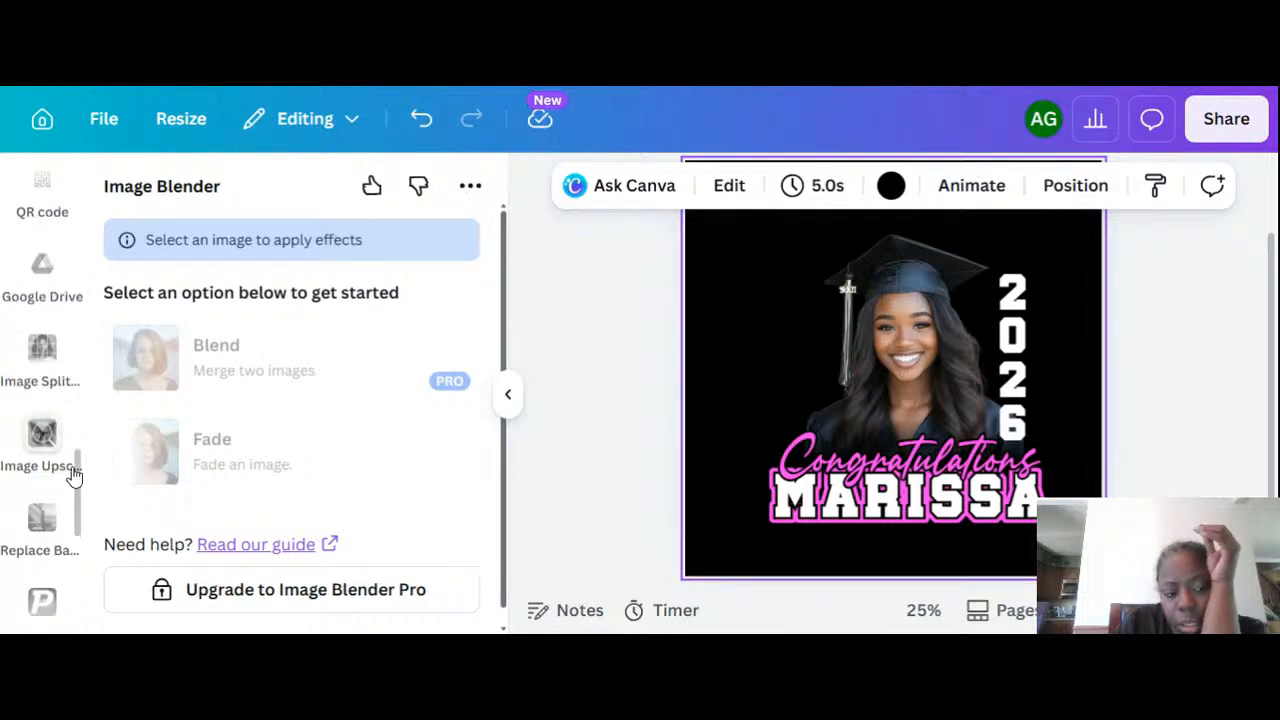
{"action": "scroll", "coordinate": [74, 470], "scroll_direction": "up", "scroll_amount": 3}
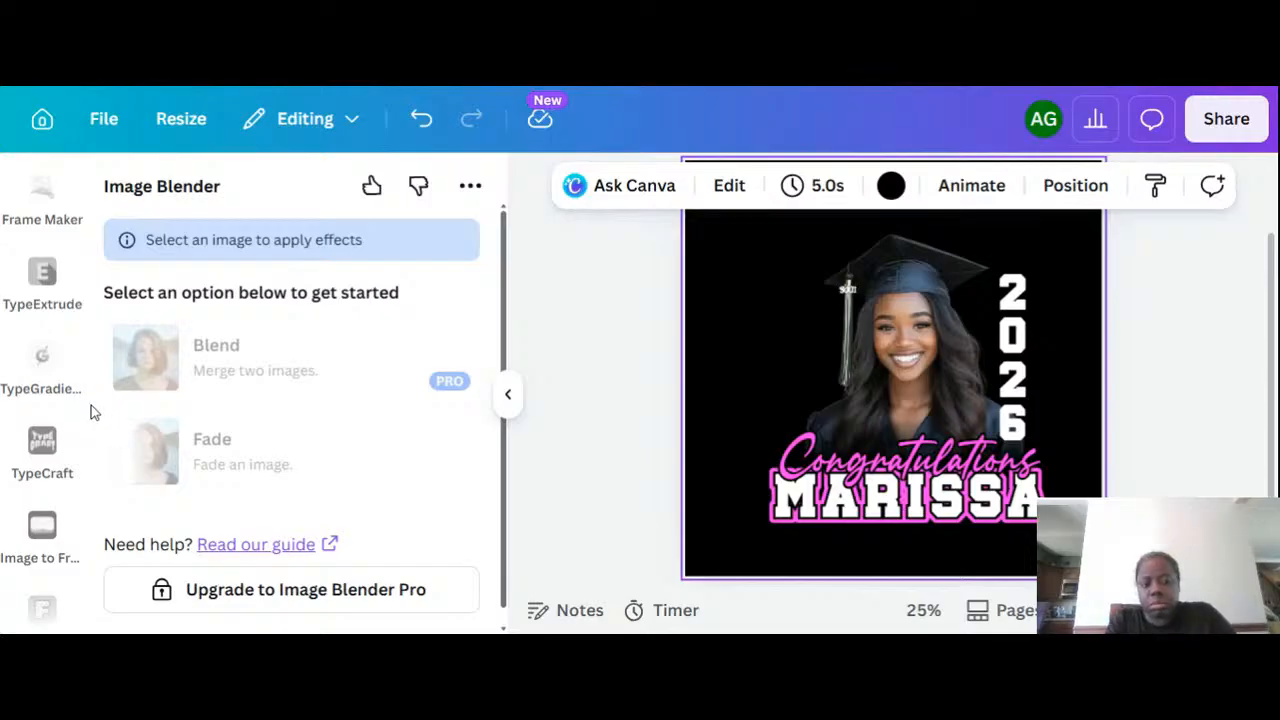
{"action": "scroll", "coordinate": [70, 330], "scroll_direction": "up", "scroll_amount": 3}
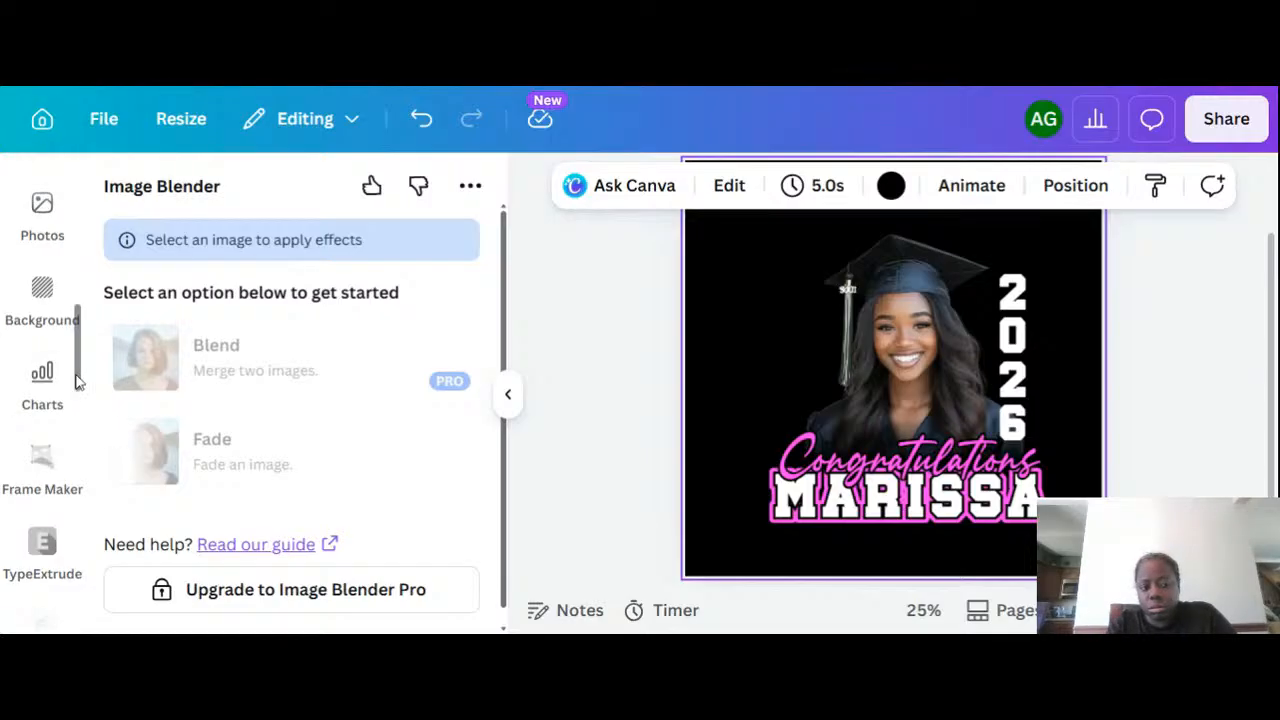
{"action": "left_click", "coordinate": [82, 245]}
{"action": "scroll", "coordinate": [79, 360], "scroll_direction": "up", "scroll_amount": 2}
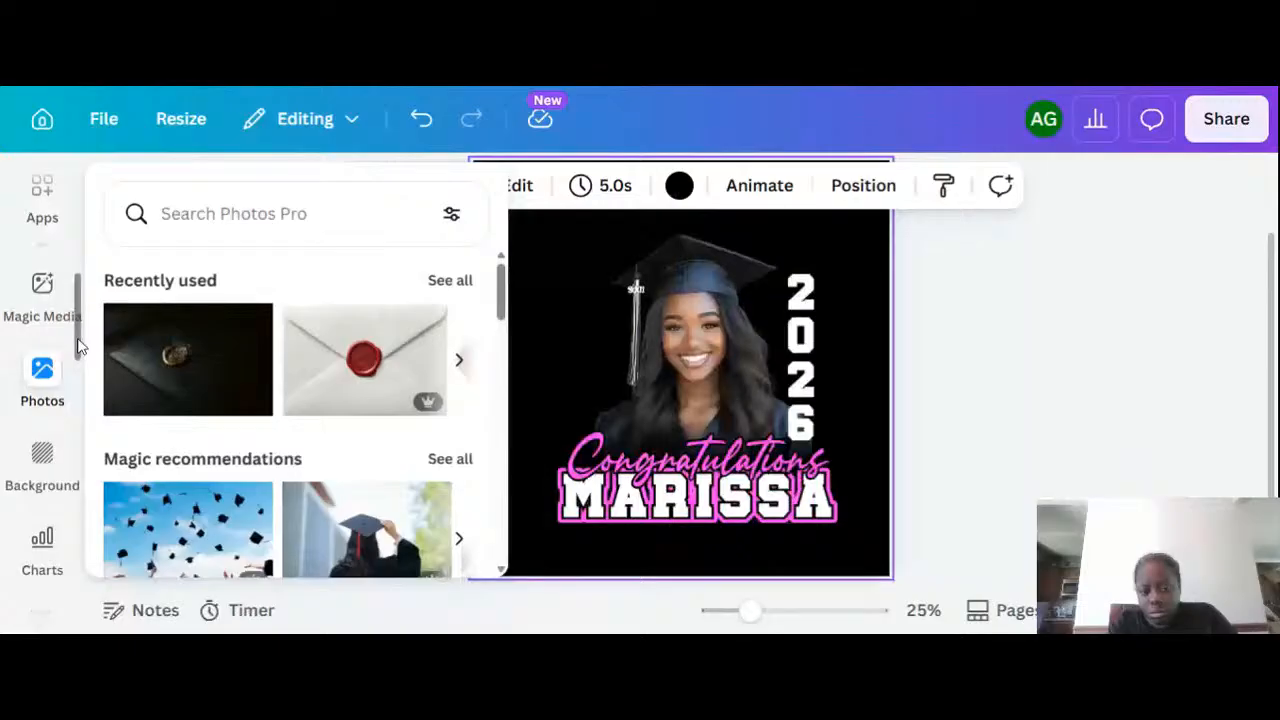
{"action": "left_click_drag", "start_coordinate": [78, 347], "coordinate": [78, 279]}
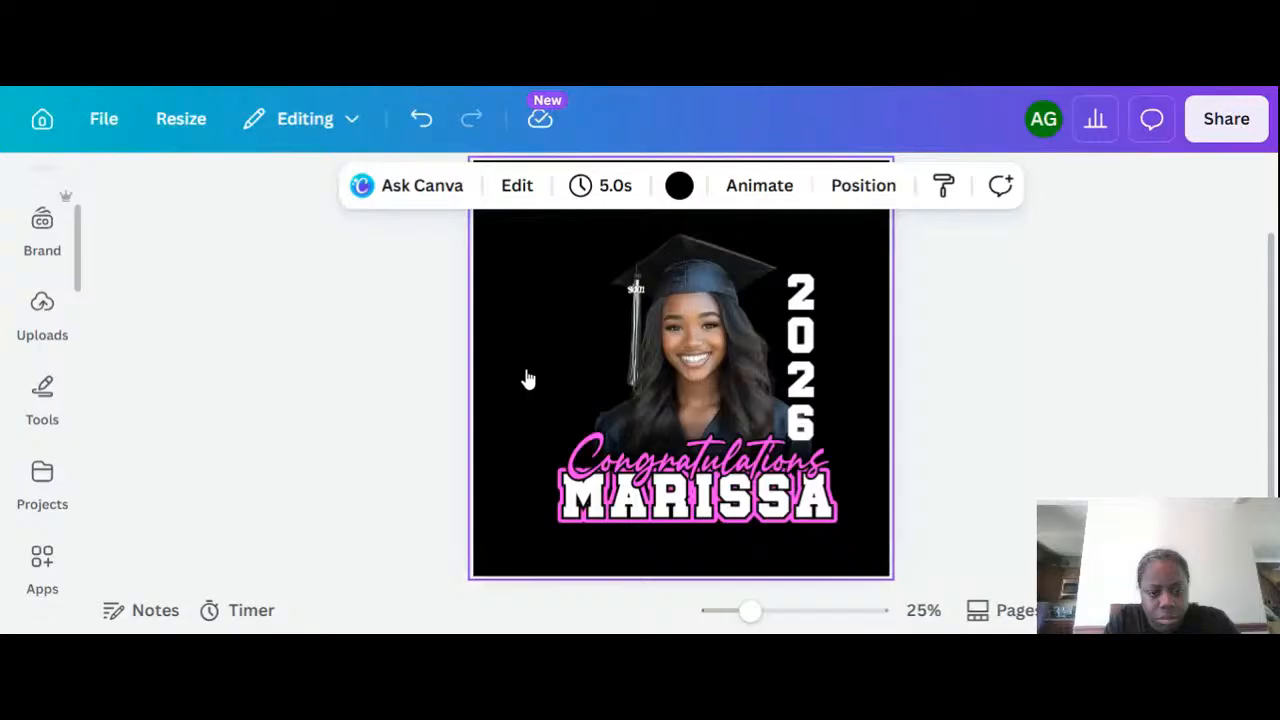
Duplicate the pink script Congratulations text.
{"action": "left_click", "coordinate": [690, 468]}
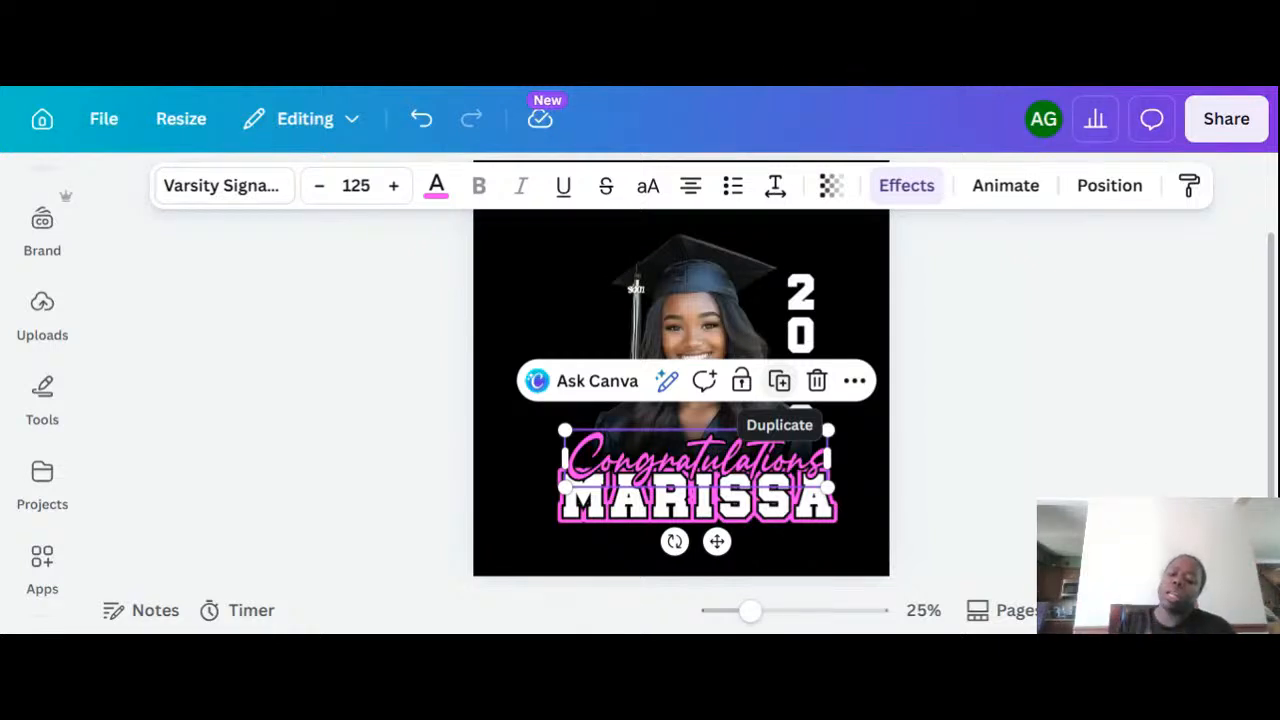
{"action": "left_click", "coordinate": [779, 381]}
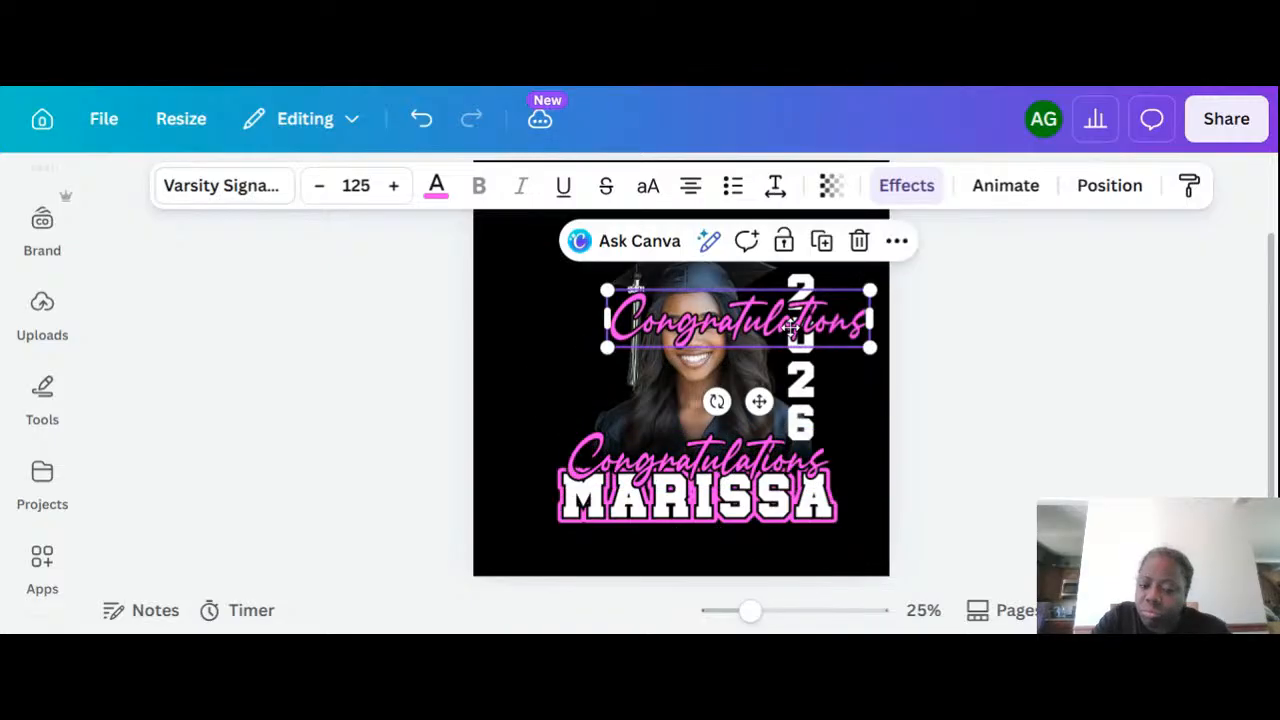
{"action": "double_click", "coordinate": [790, 330]}
{"action": "type", "text": "Class"}
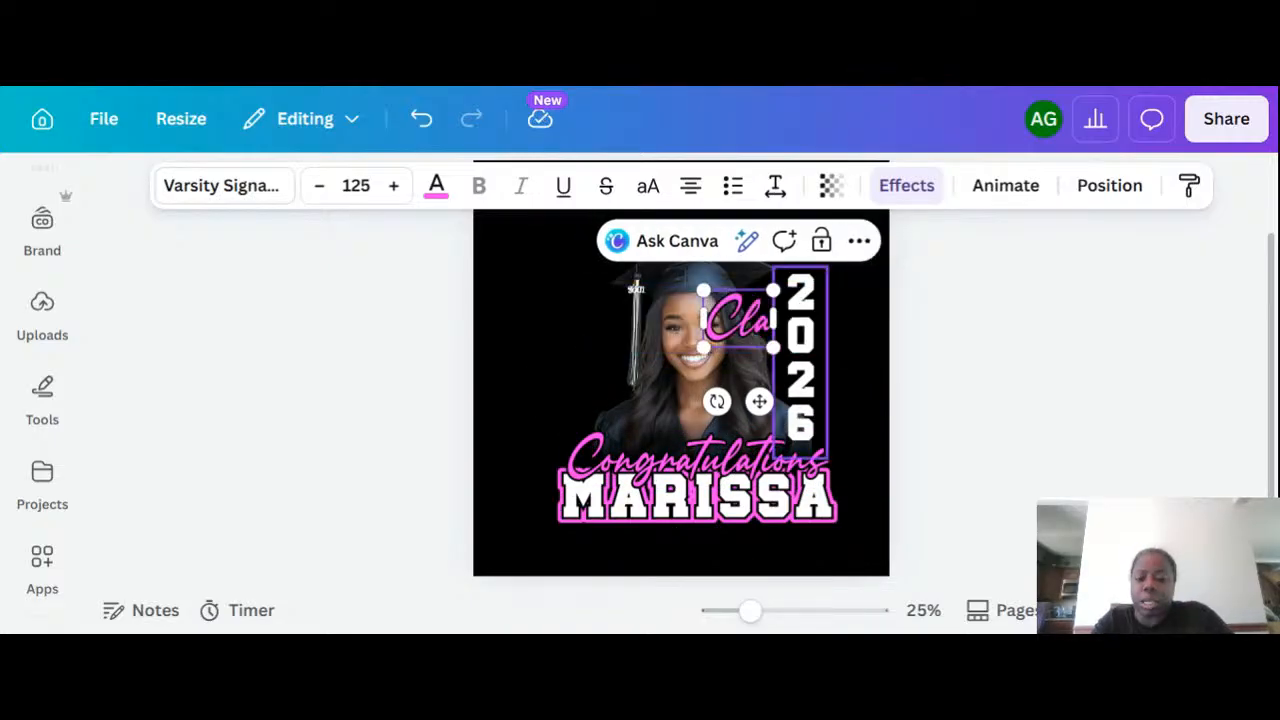
{"action": "key", "text": "BackSpace"}
{"action": "key", "text": "BackSpace"}
{"action": "key", "text": "BackSpace"}
{"action": "key", "text": "BackSpace"}
{"action": "key", "text": "BackSpace"}
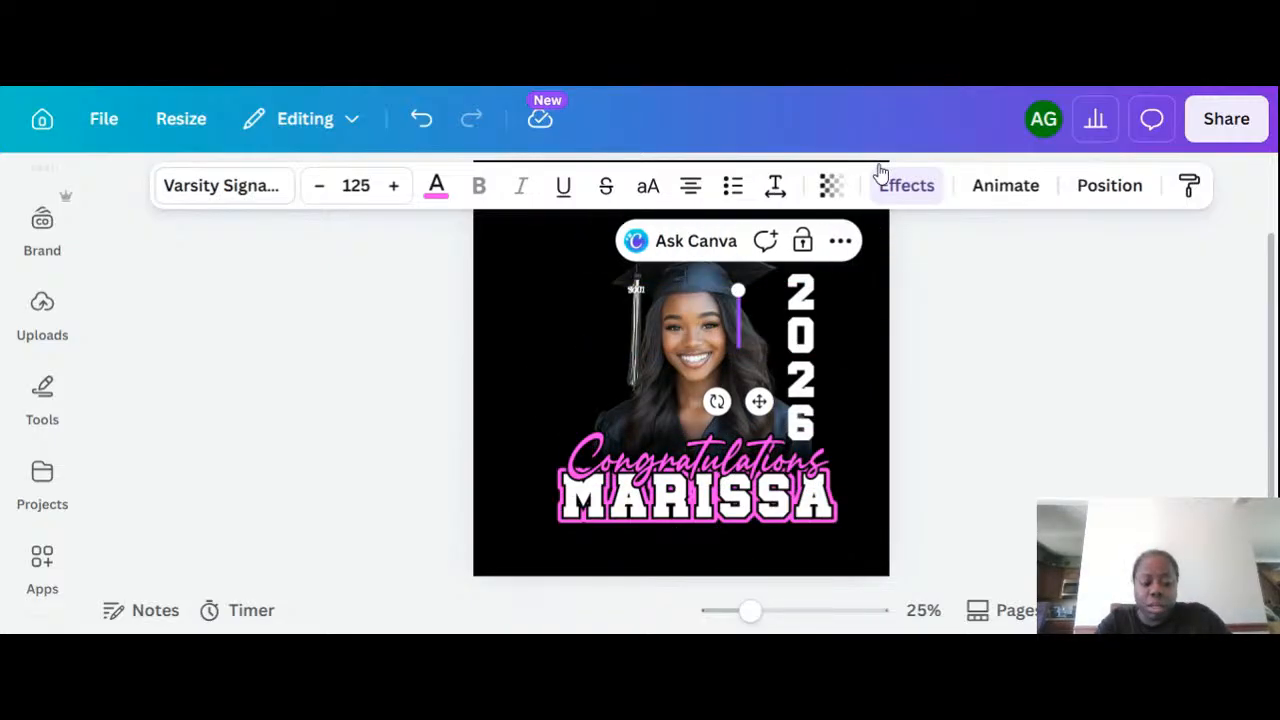
{"action": "type", "text": "c/o"}
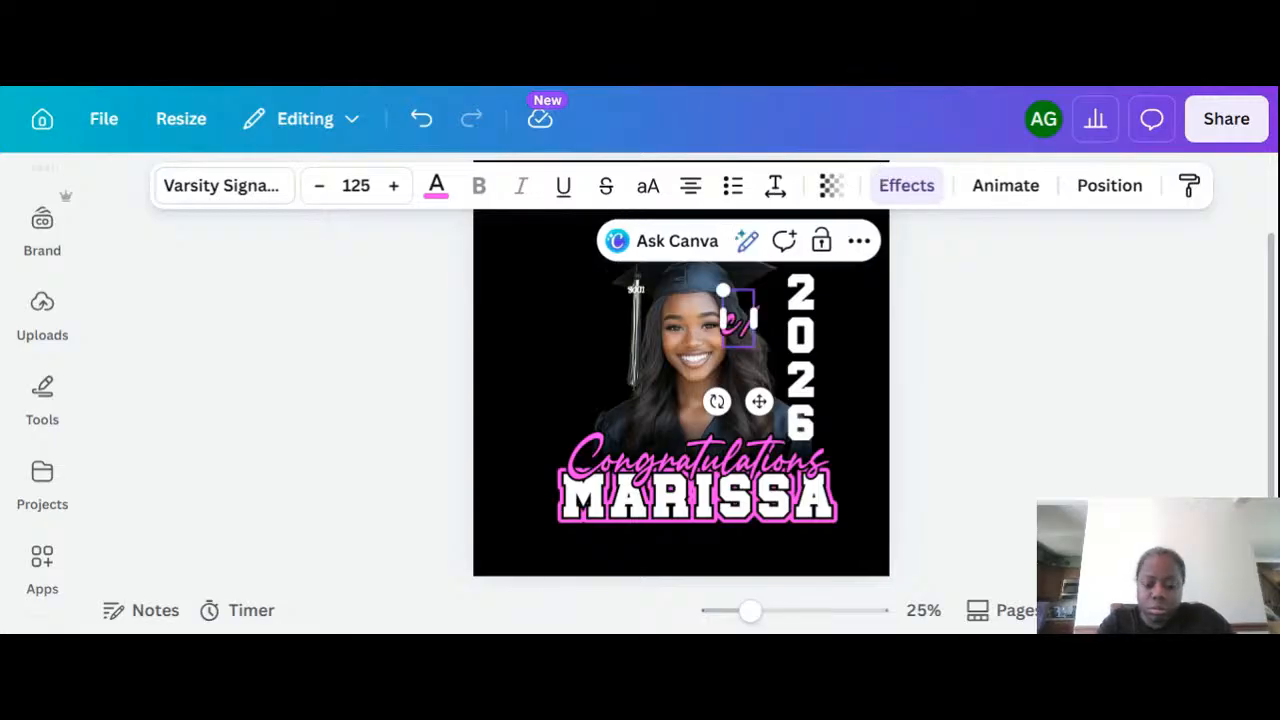
{"action": "key", "text": "BackSpace"}
{"action": "key", "text": "BackSpace"}
{"action": "key", "text": "BackSpace"}
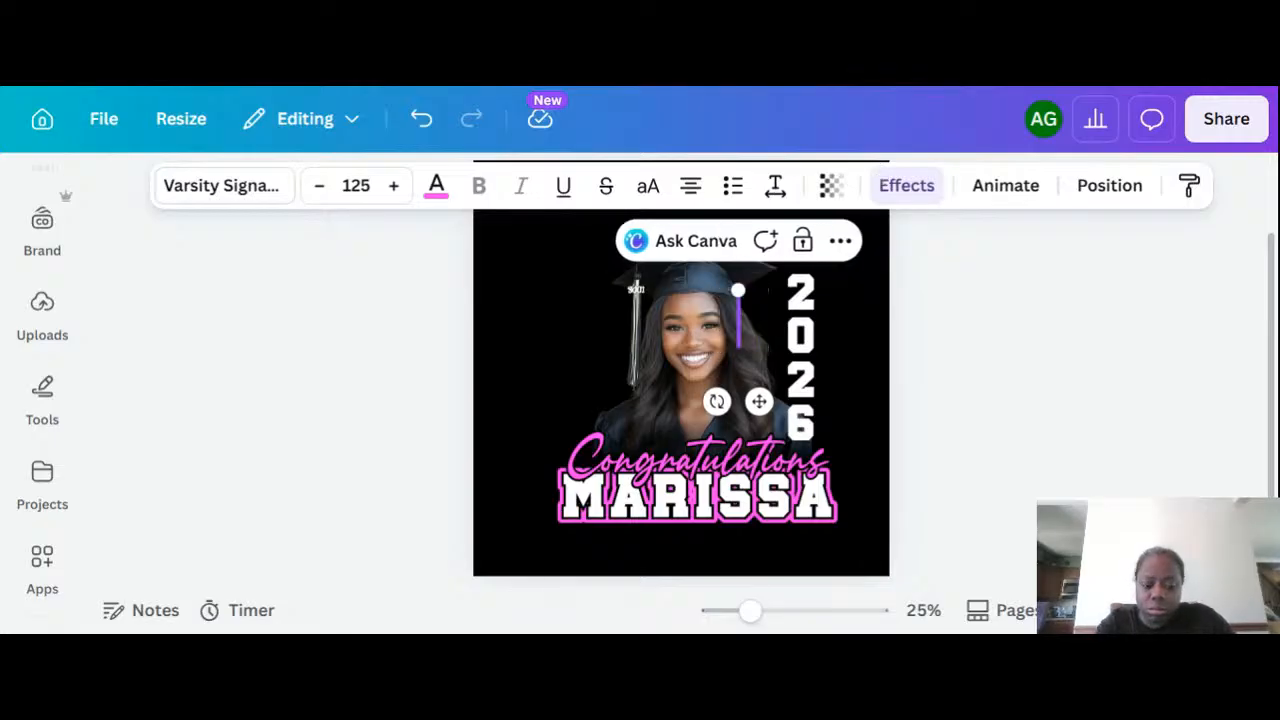
Change the duplicate's text to "class" and shrink it to font size 52.4 beside the first digit of 2026.
{"action": "type", "text": "c"}
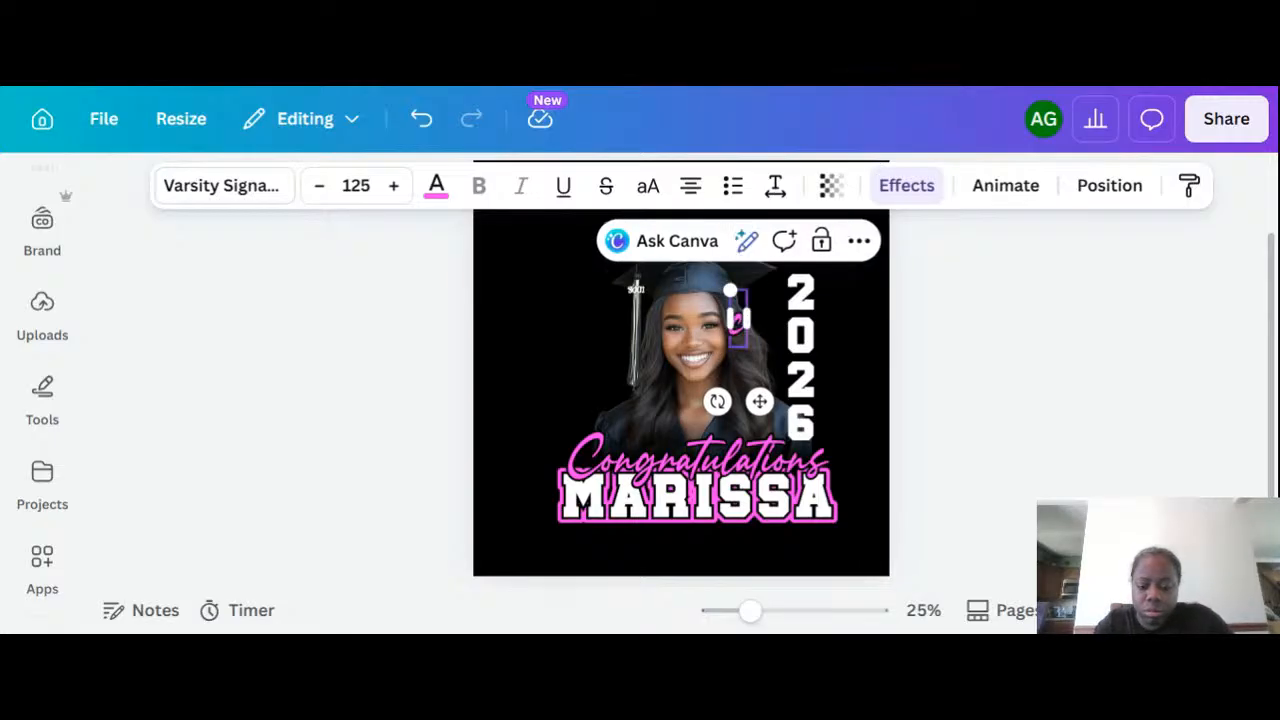
{"action": "type", "text": "lass"}
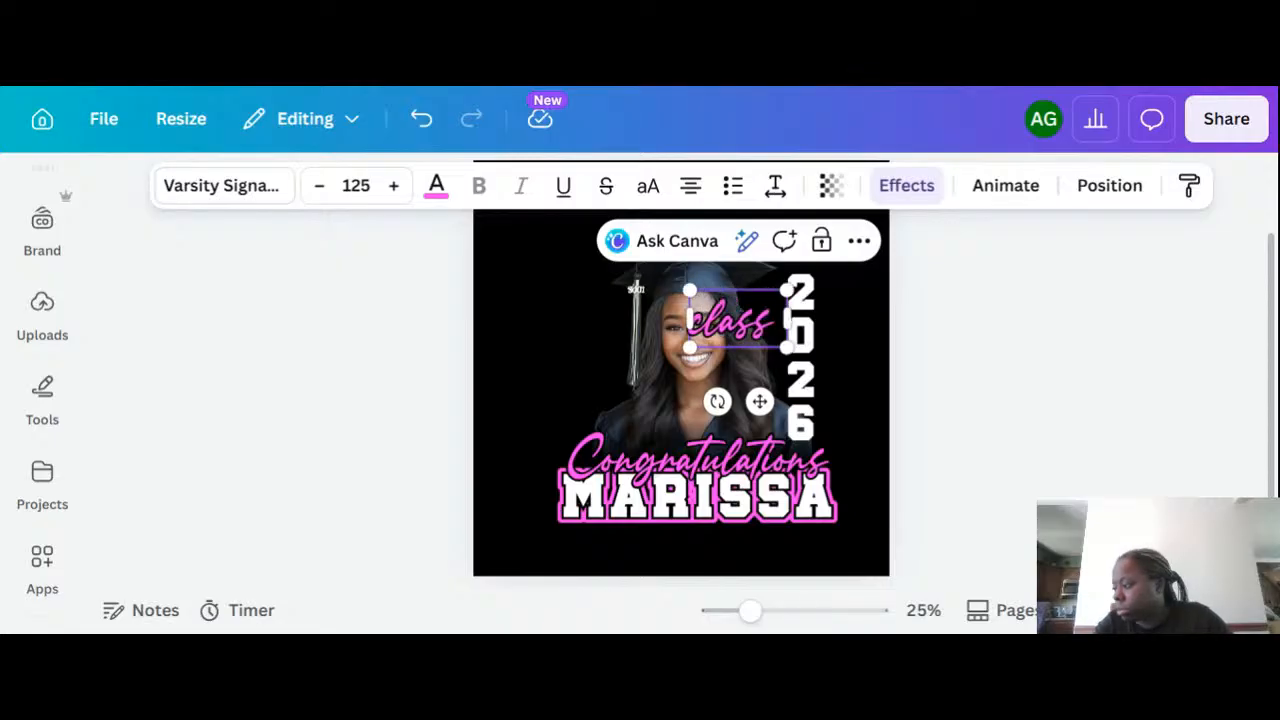
{"action": "key", "text": "BackSpace"}
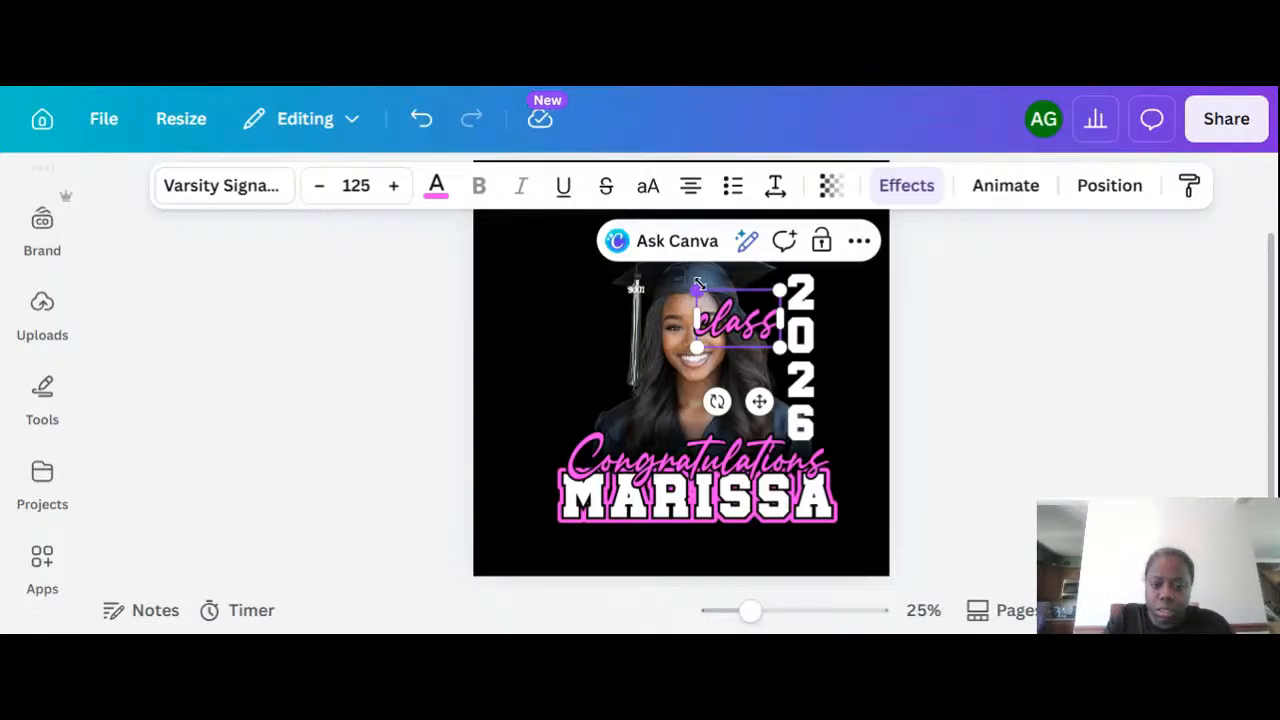
{"action": "left_click_drag", "start_coordinate": [698, 285], "coordinate": [748, 318]}
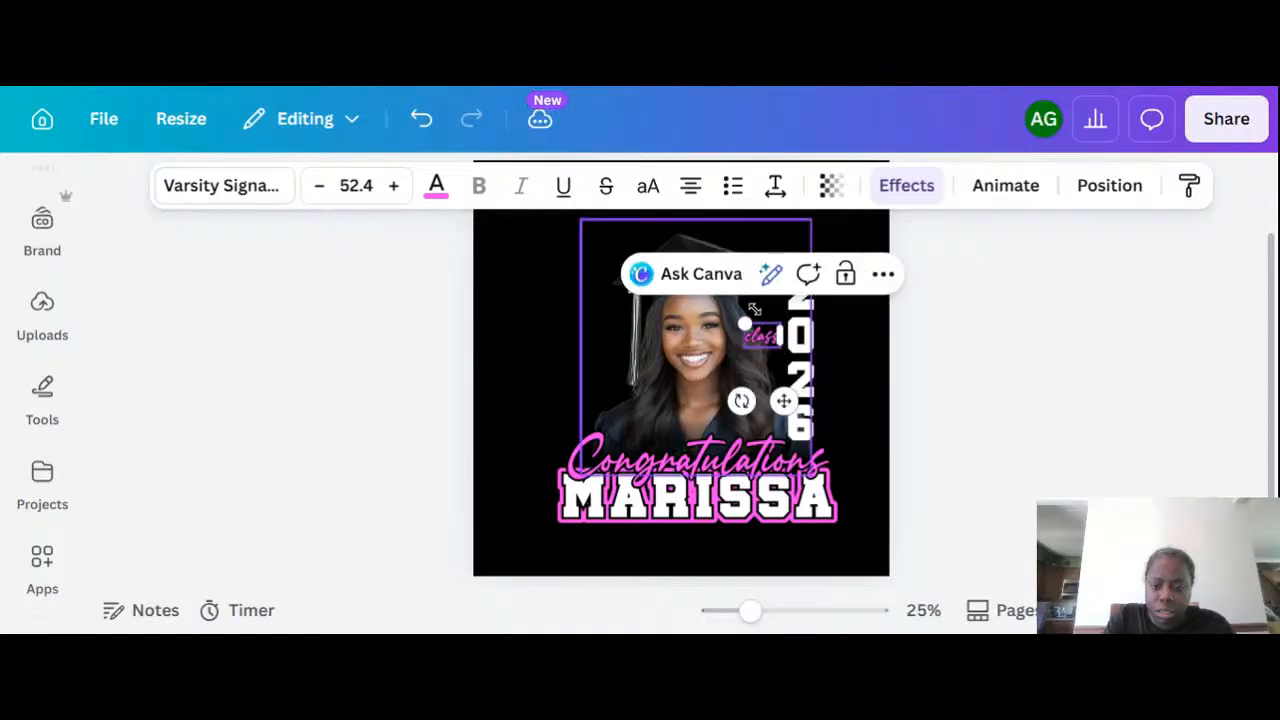
{"action": "left_click_drag", "start_coordinate": [783, 401], "coordinate": [786, 367]}
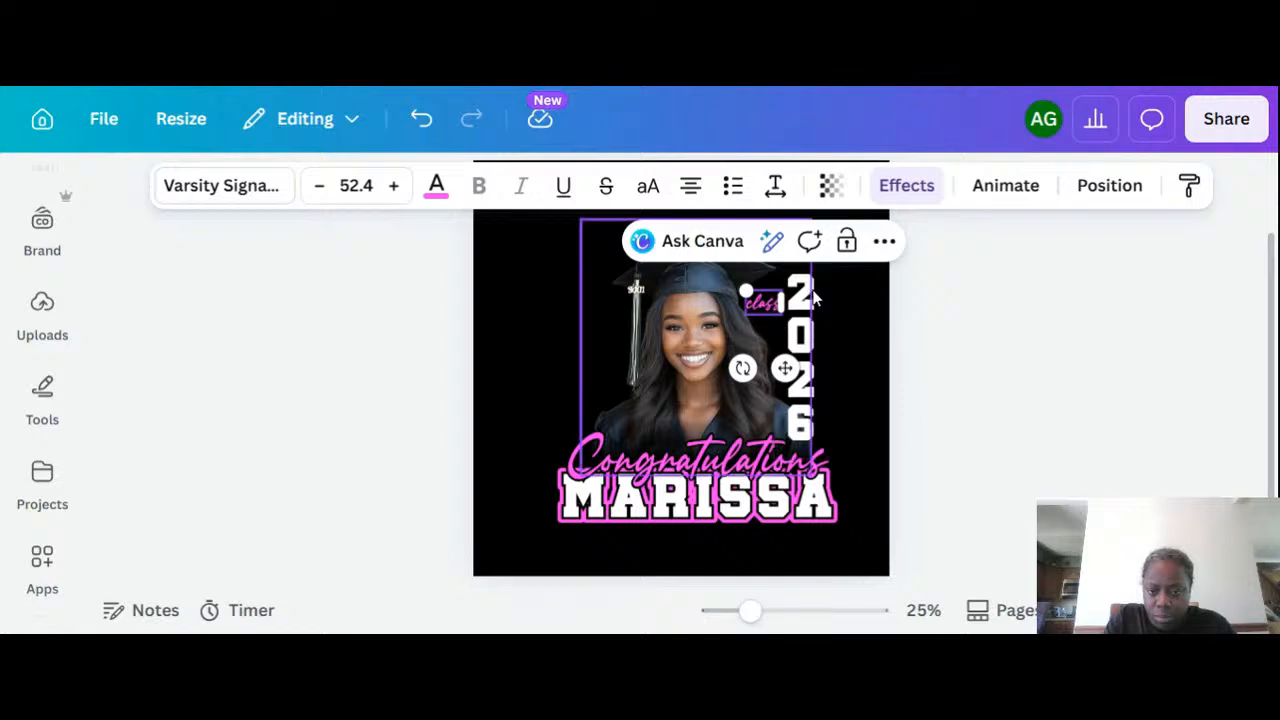
Duplicate the class text, change the copy to "of" and place it directly beneath class.
{"action": "left_click", "coordinate": [846, 243]}
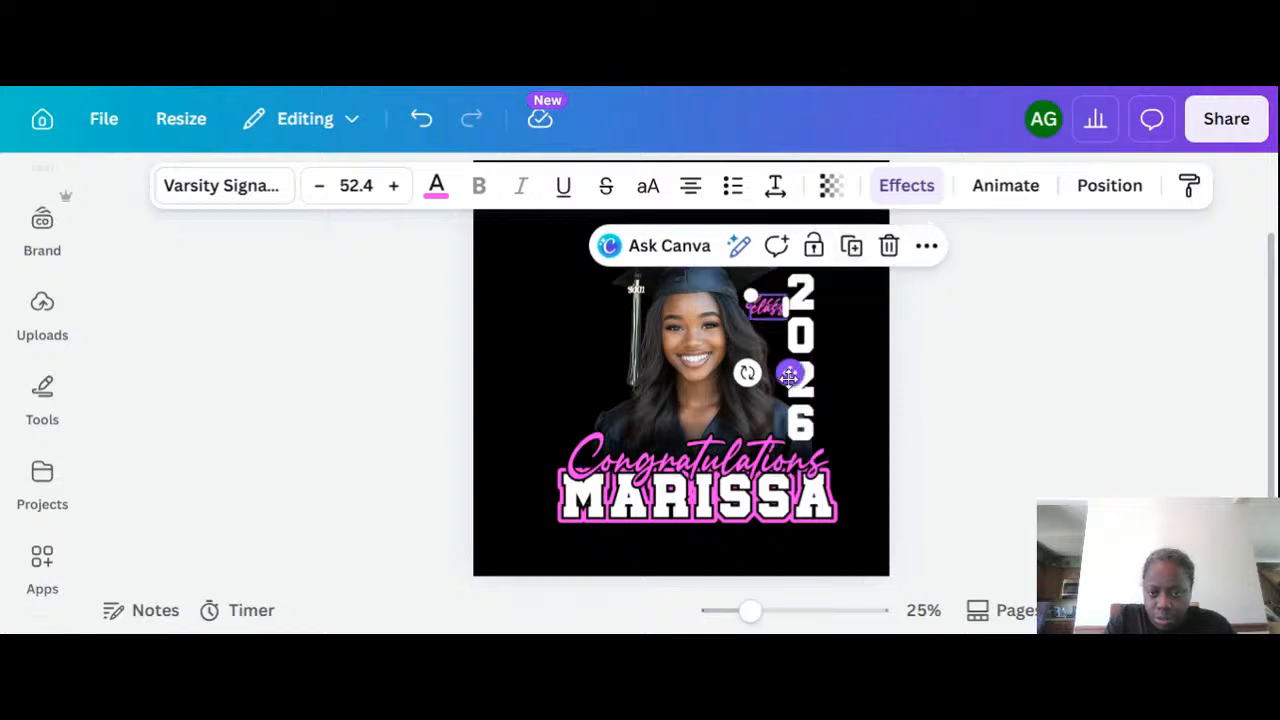
{"action": "type", "text": "of"}
{"action": "left_click_drag", "start_coordinate": [787, 378], "coordinate": [796, 380]}
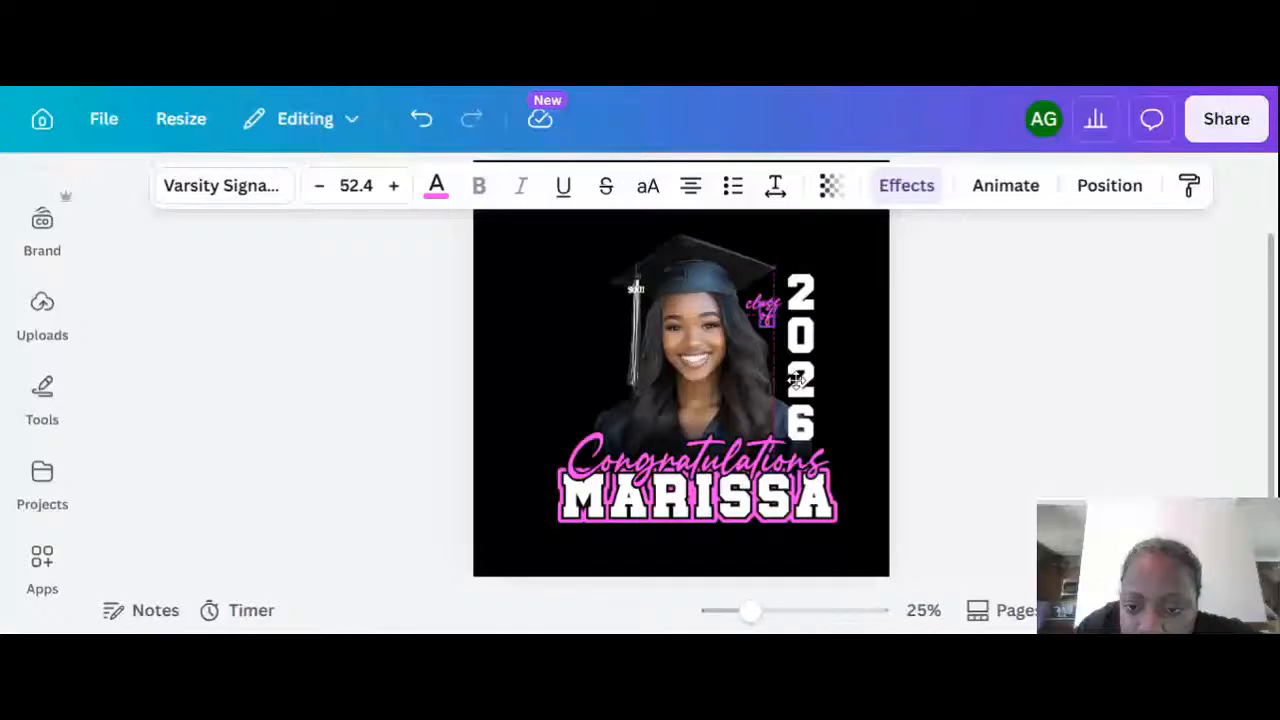
Move class and of up beside the graduation cap and set both words to font size 67.1.
{"action": "left_click_drag", "start_coordinate": [796, 380], "coordinate": [758, 274]}
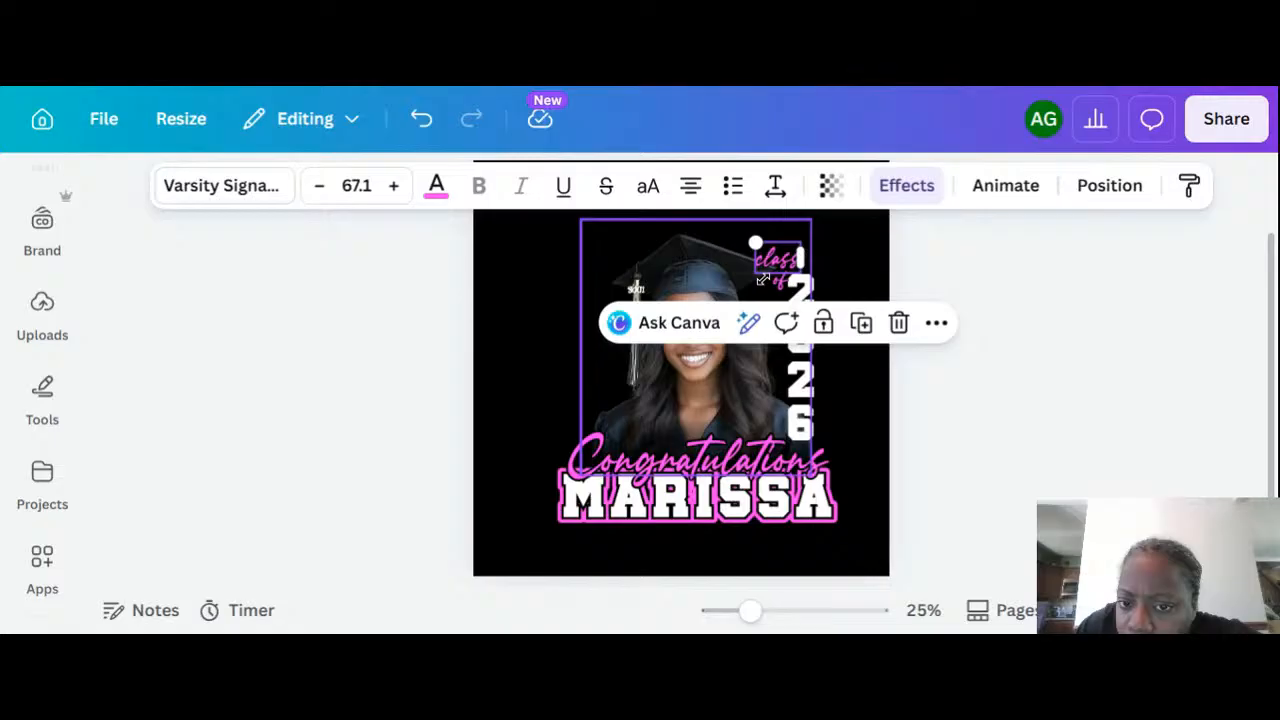
{"action": "key", "text": "ctrl+z"}
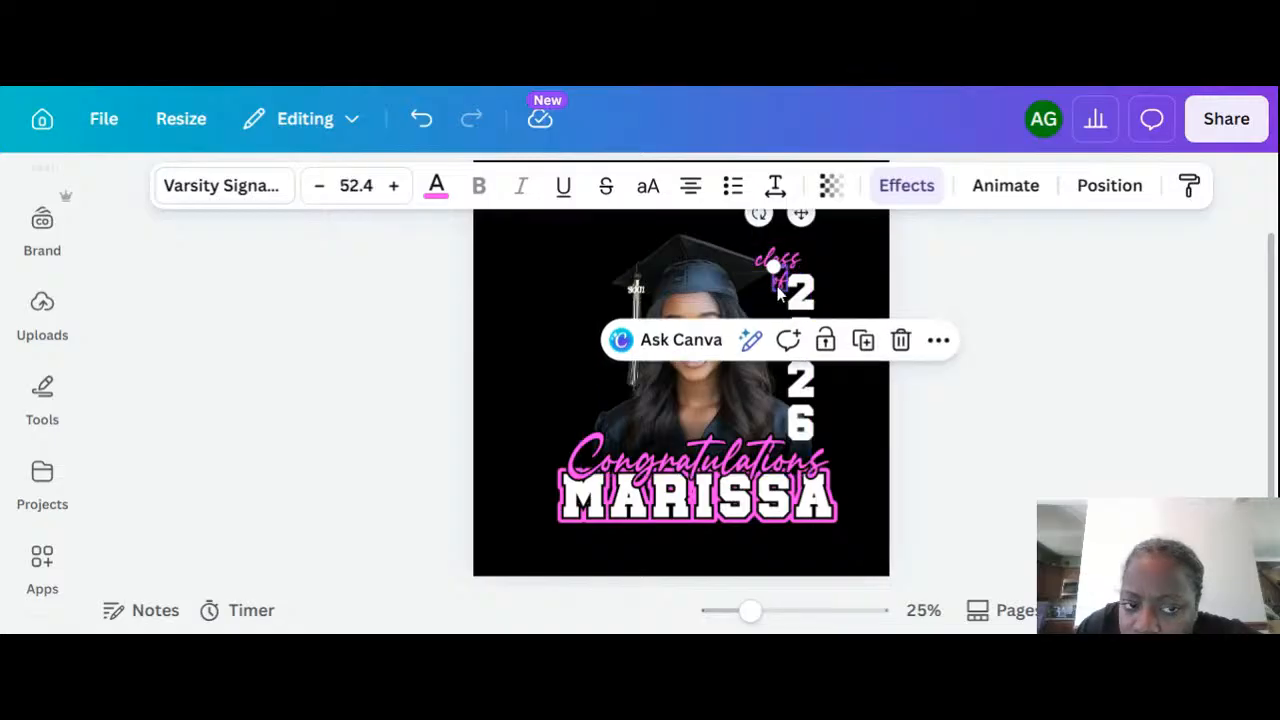
{"action": "left_click", "coordinate": [355, 185]}
{"action": "type", "text": "67.1"}
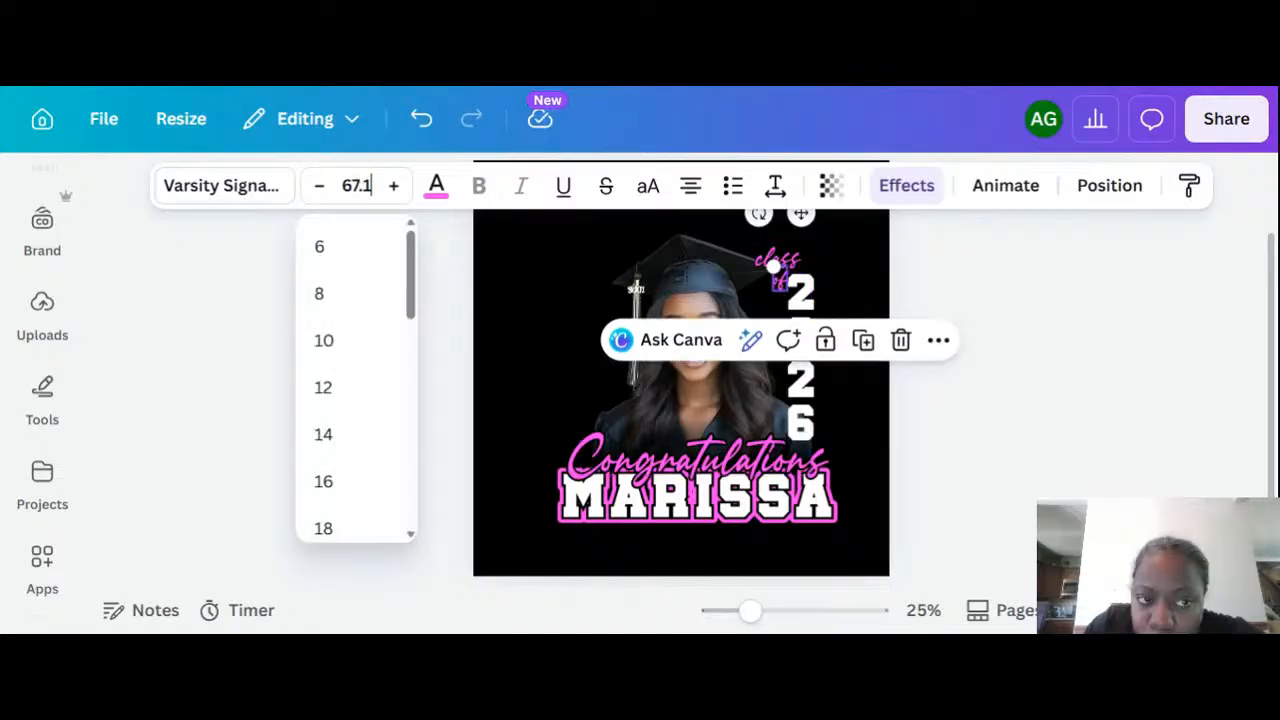
{"action": "key", "text": "Return"}
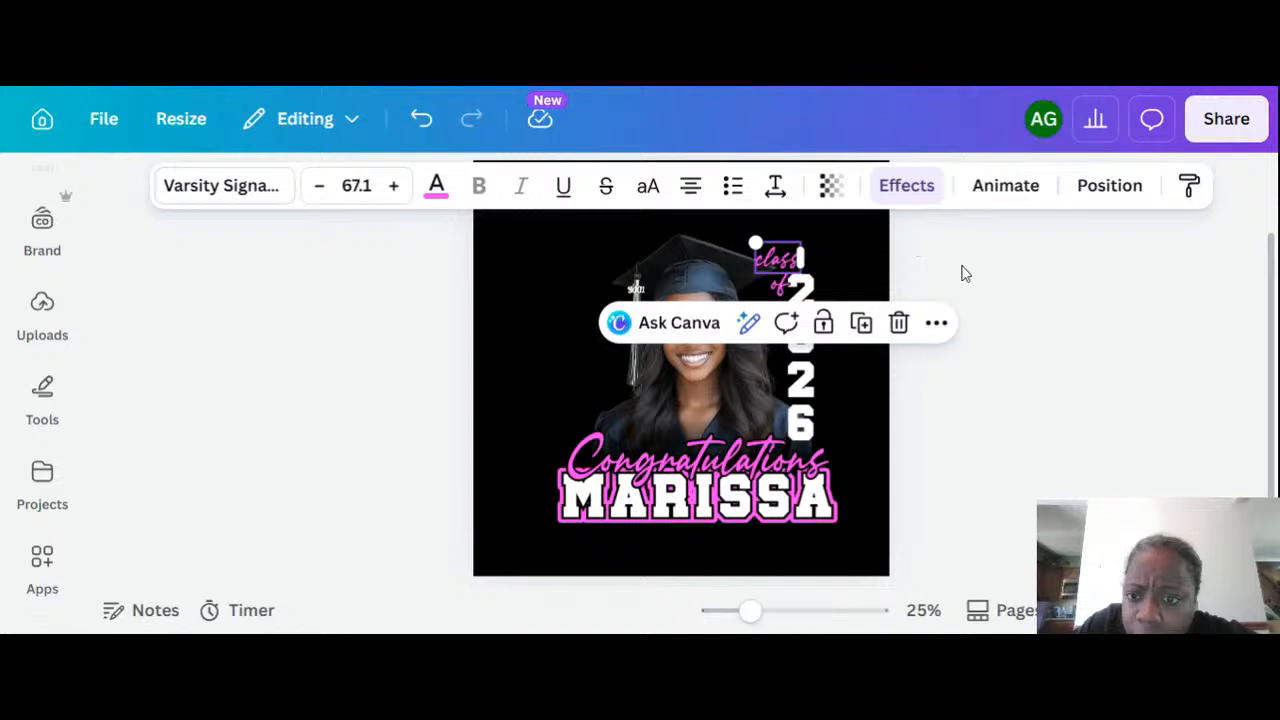
Shift the words class and of down slightly so they sit closer to the first digit of 2026.
{"action": "left_click", "coordinate": [893, 270]}
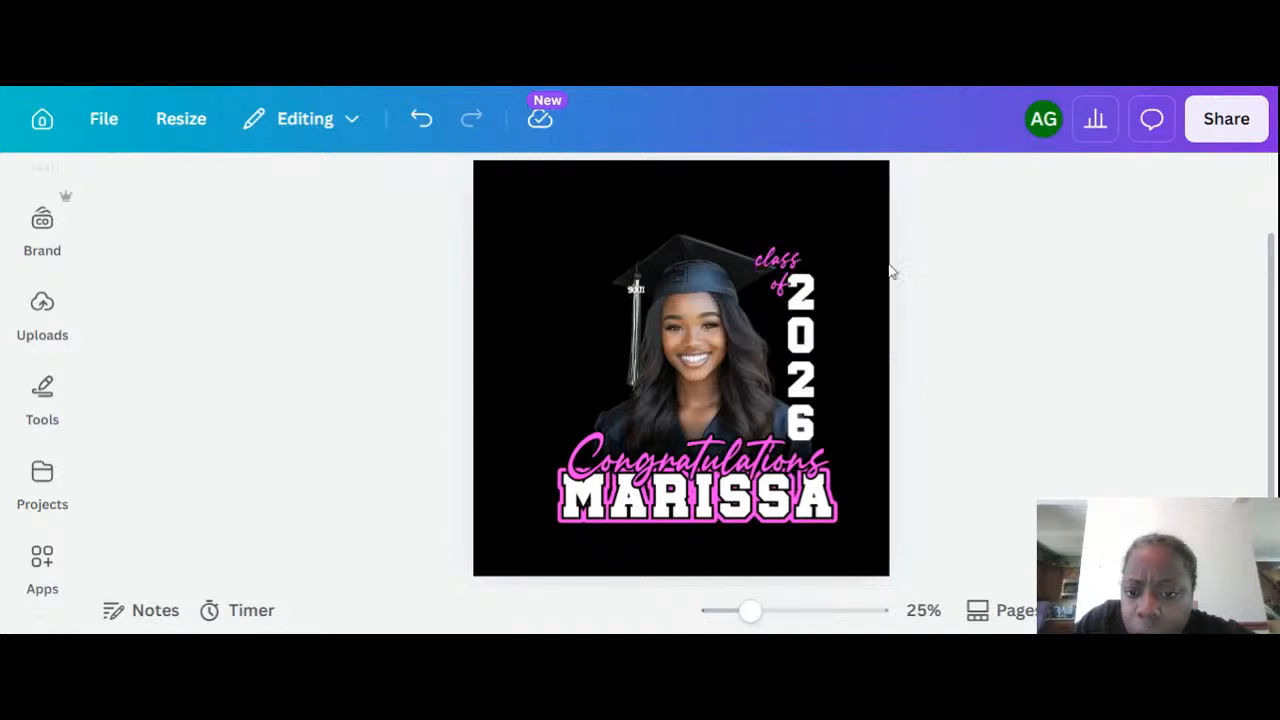
{"action": "left_click", "coordinate": [778, 289]}
{"action": "double_click", "coordinate": [781, 270]}
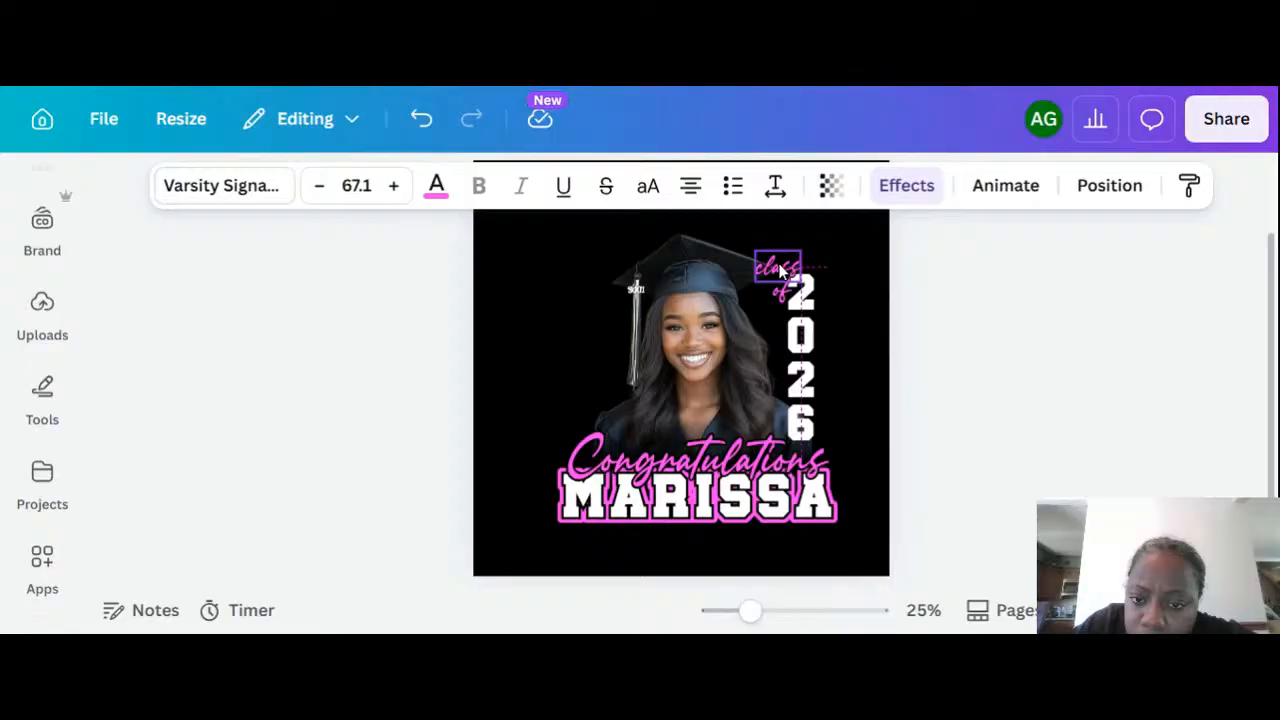
{"action": "key", "text": "Escape"}
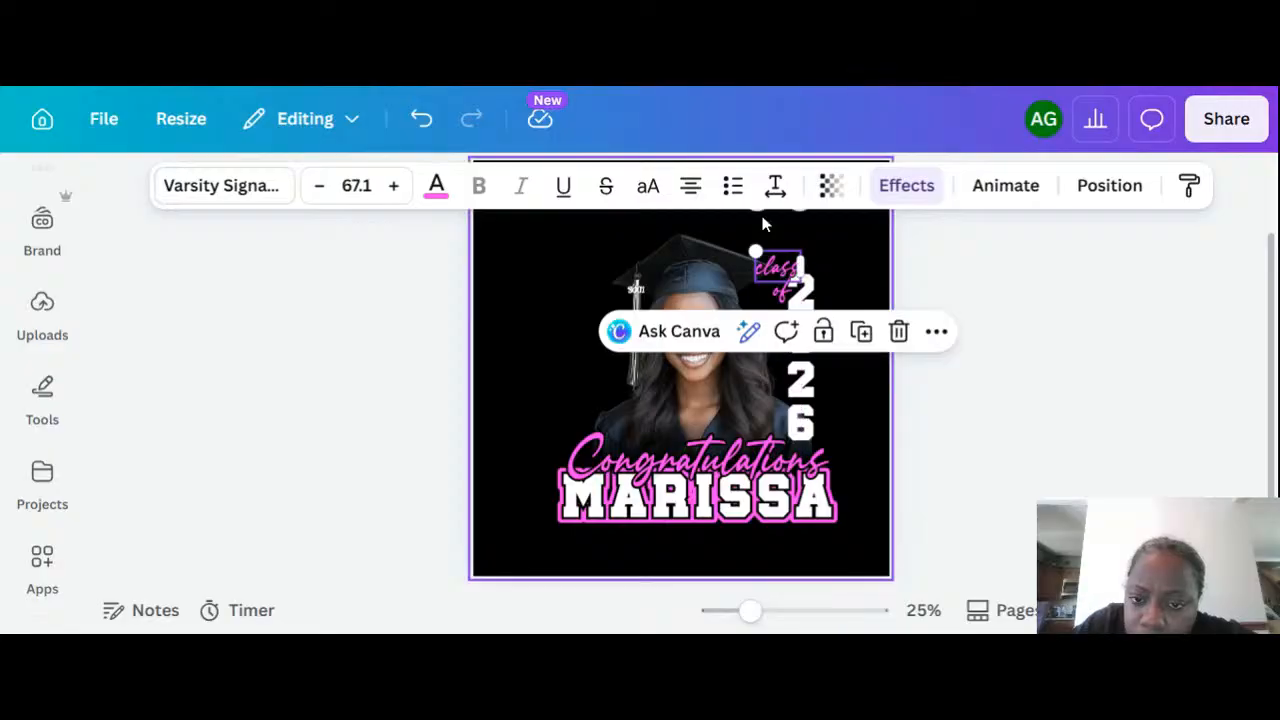
{"action": "left_click", "coordinate": [843, 271]}
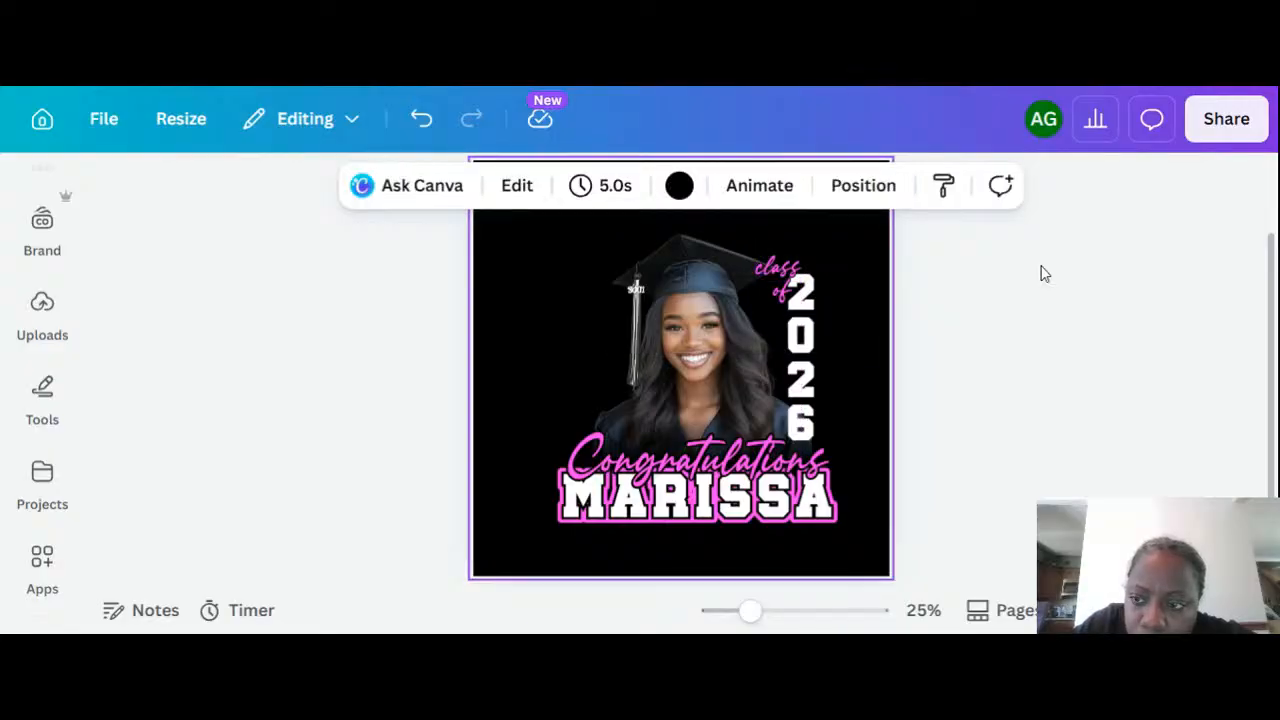
{"action": "left_click", "coordinate": [917, 380]}
{"action": "scroll", "coordinate": [917, 380], "scroll_direction": "up", "scroll_amount": 1}
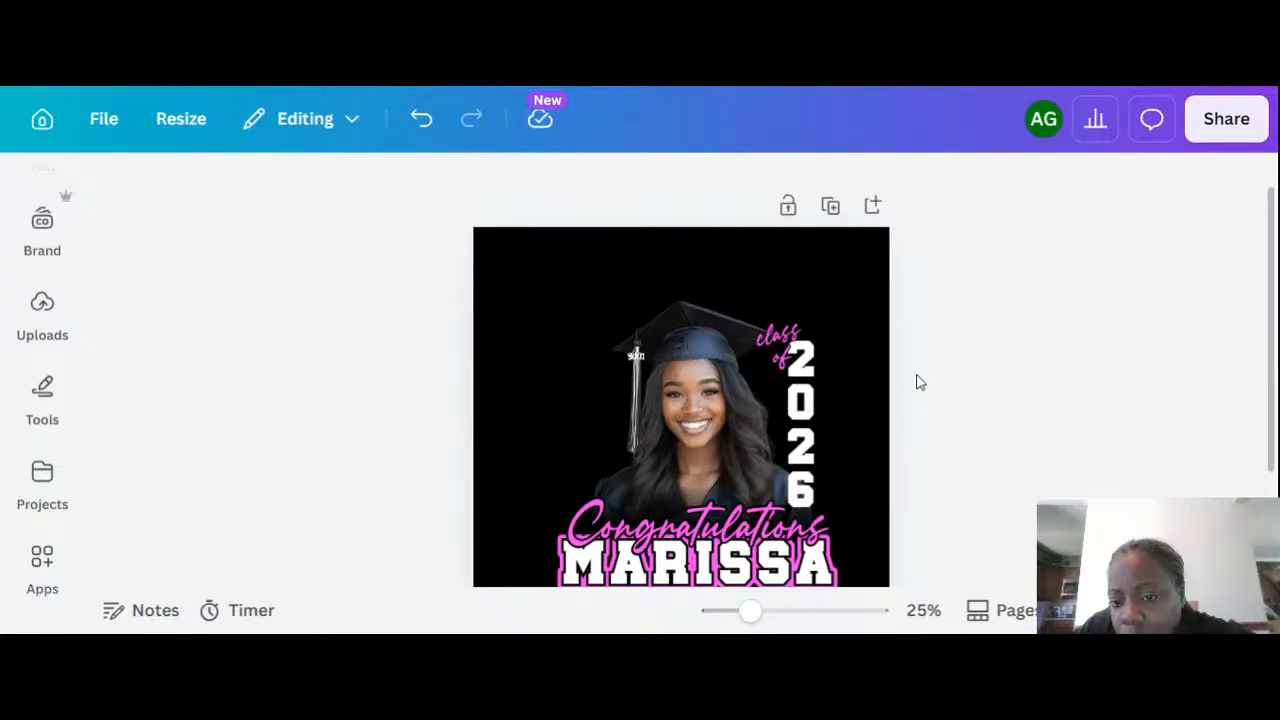
Apply the Outline text effect to the stacked 2026.
{"action": "left_click", "coordinate": [801, 425]}
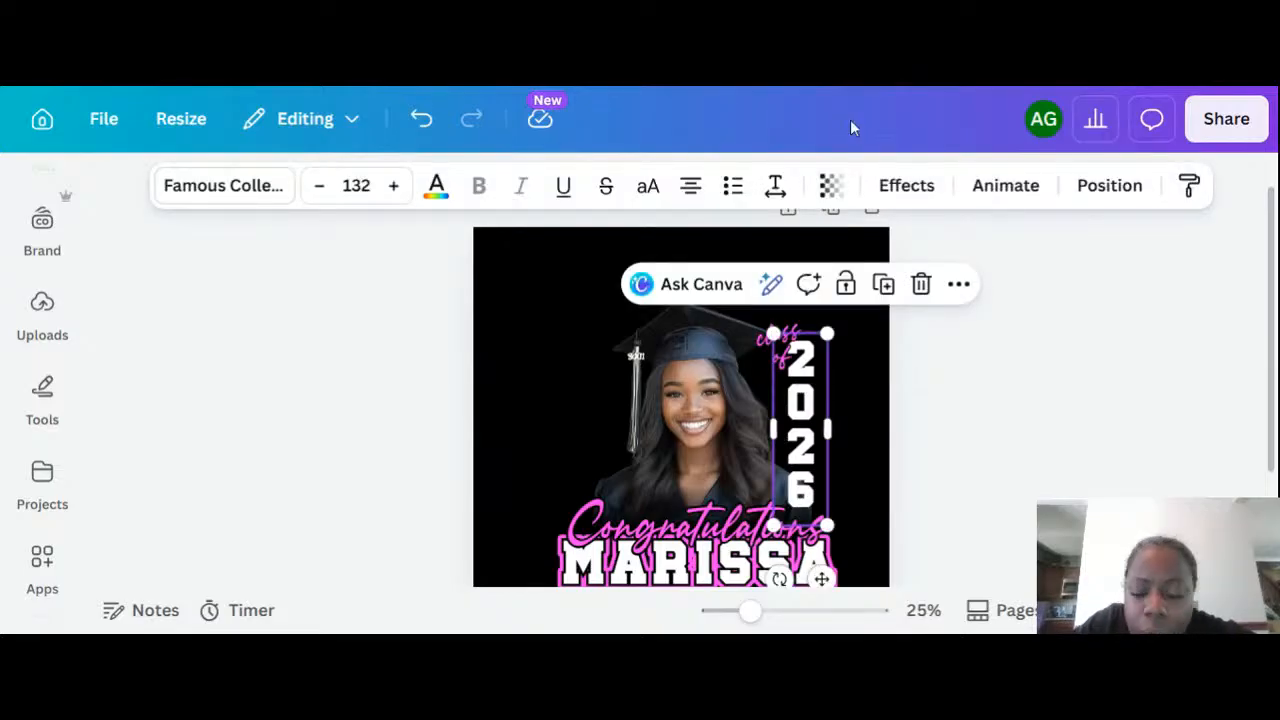
{"action": "left_click", "coordinate": [907, 188]}
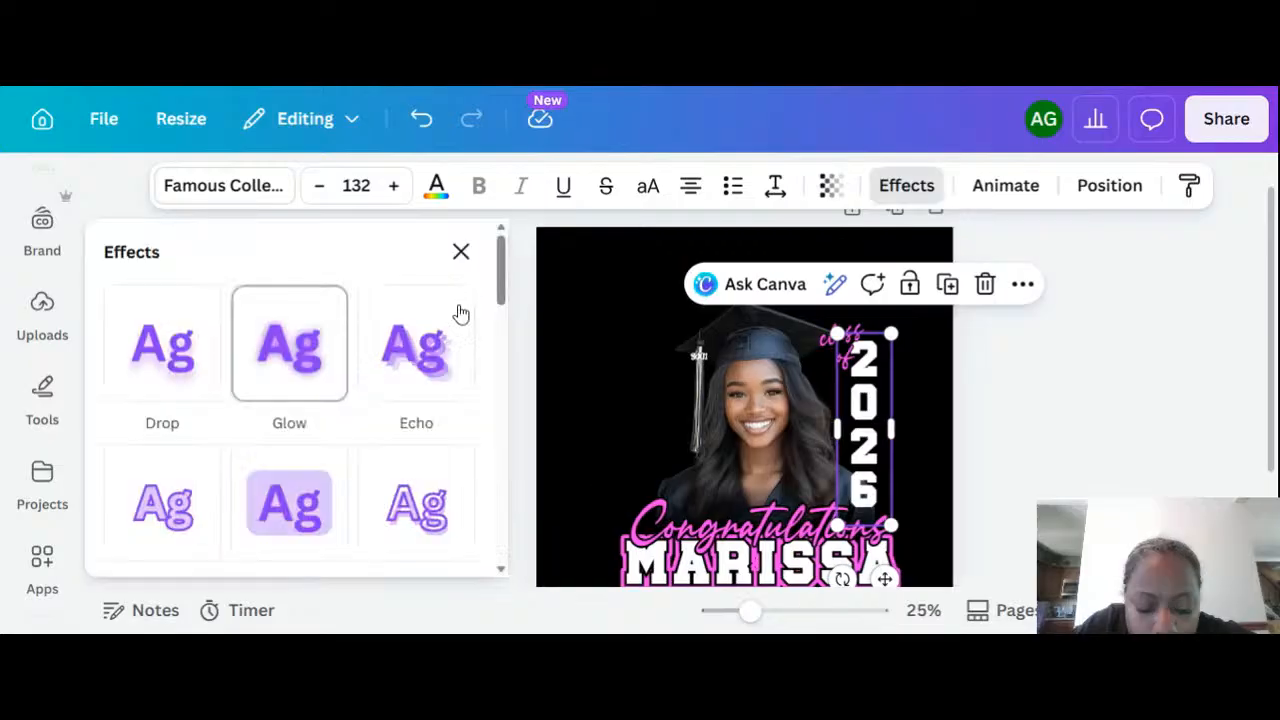
{"action": "left_click", "coordinate": [133, 532]}
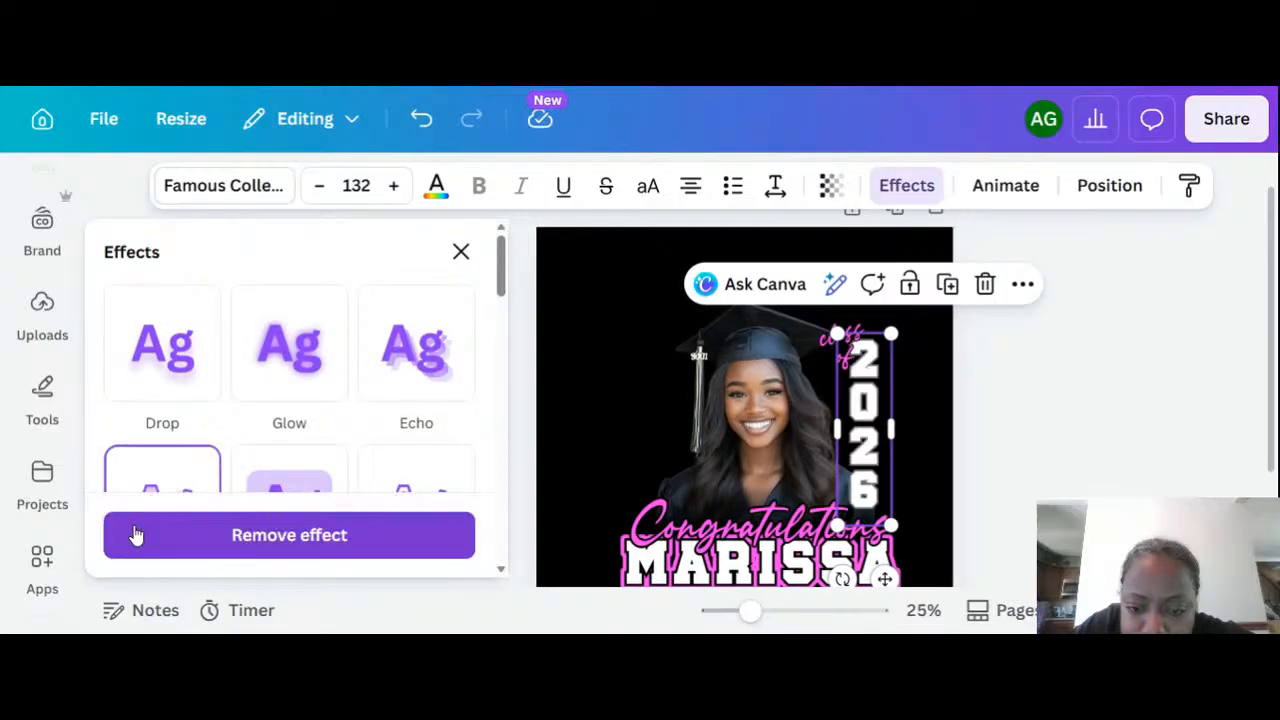
{"action": "left_click", "coordinate": [136, 535]}
{"action": "left_click_drag", "start_coordinate": [504, 280], "coordinate": [497, 334]}
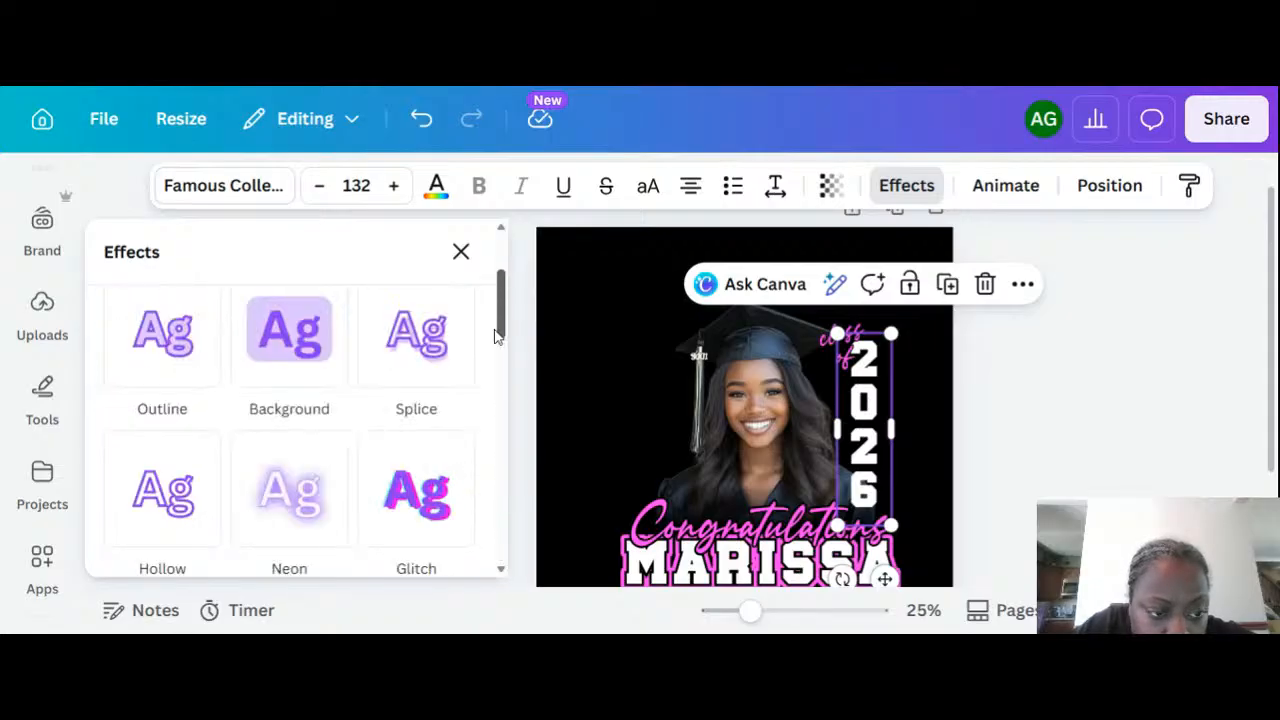
{"action": "left_click", "coordinate": [172, 340]}
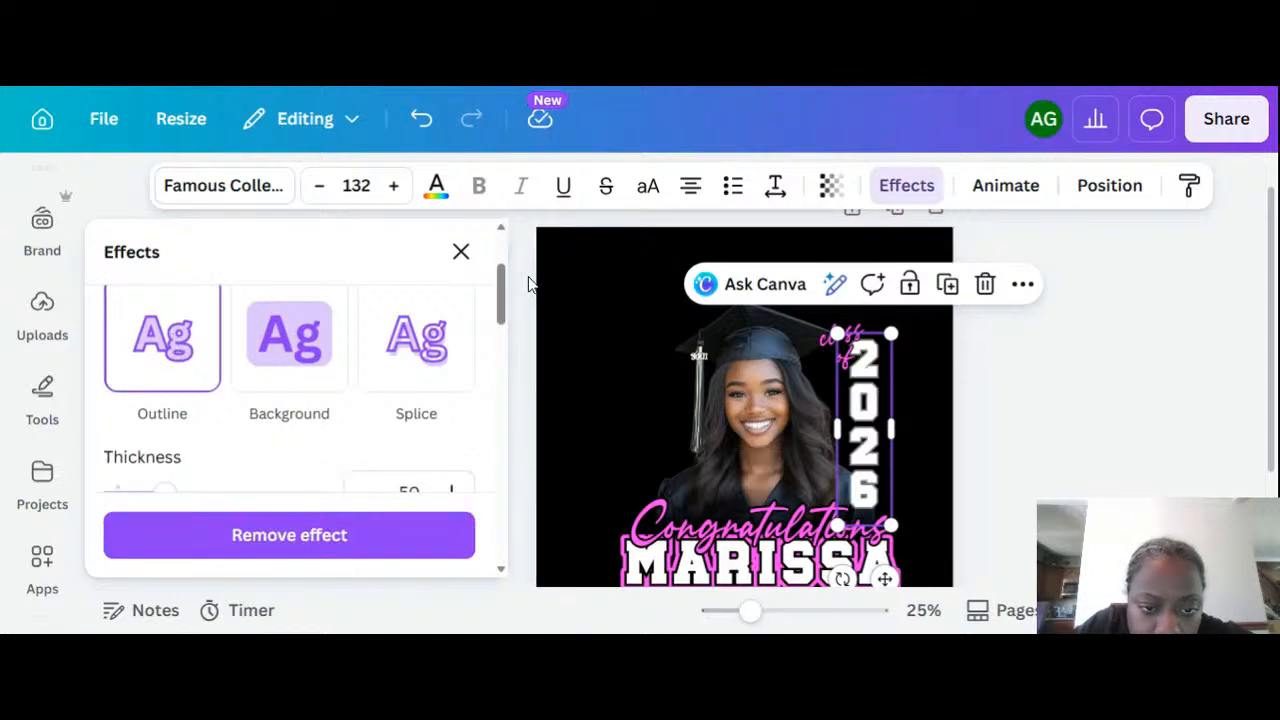
Set the outline color of the stacked 2026 to vivid neon pink #ff45f8.
{"action": "left_click_drag", "start_coordinate": [502, 288], "coordinate": [516, 330]}
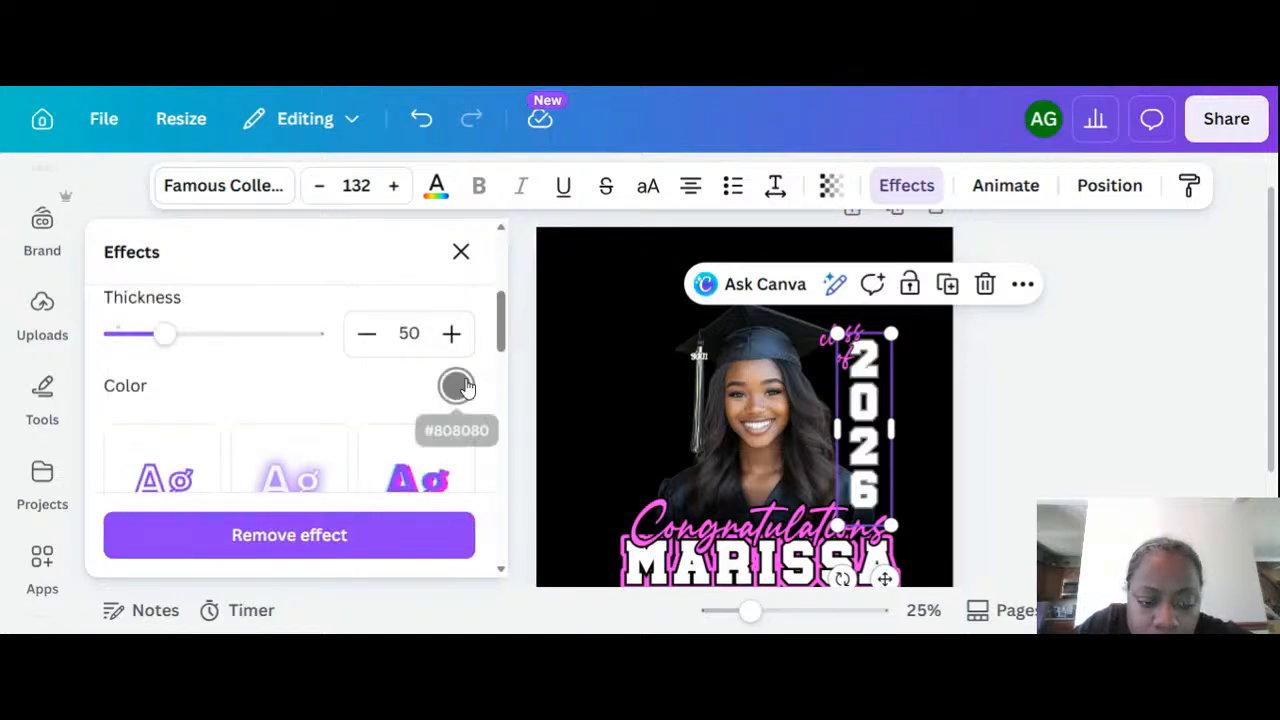
{"action": "left_click", "coordinate": [457, 386]}
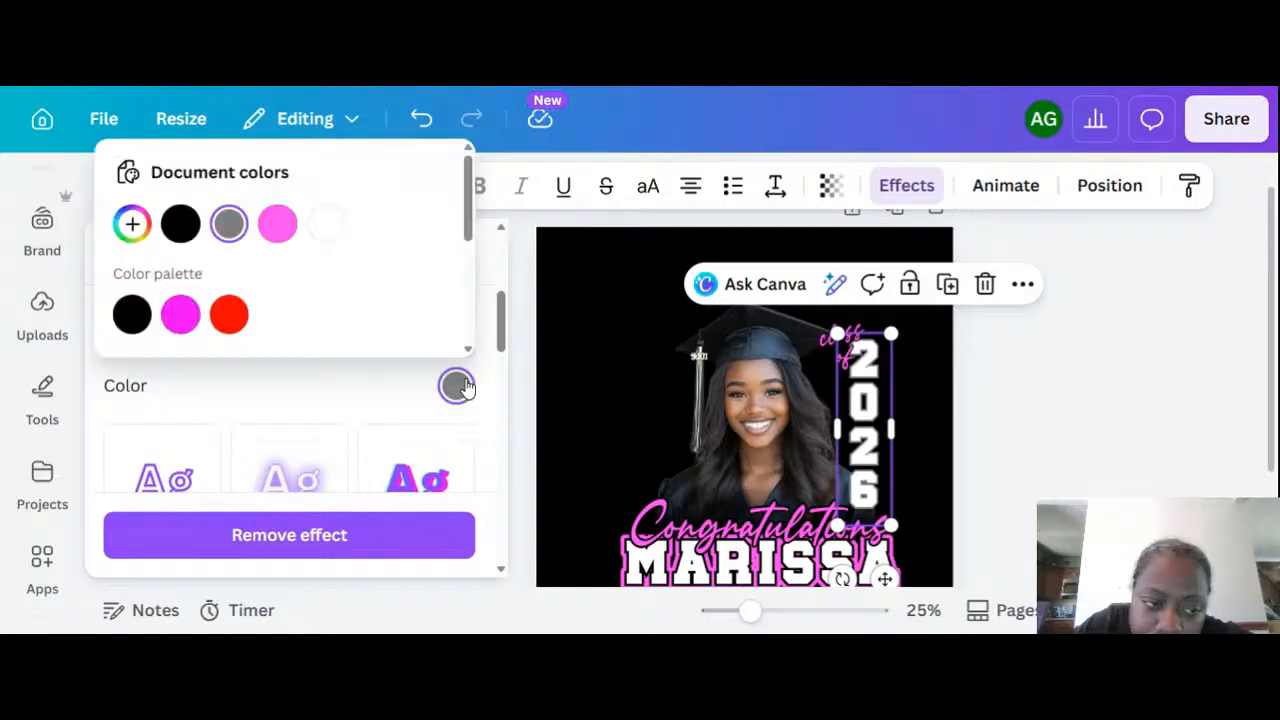
{"action": "left_click", "coordinate": [276, 226]}
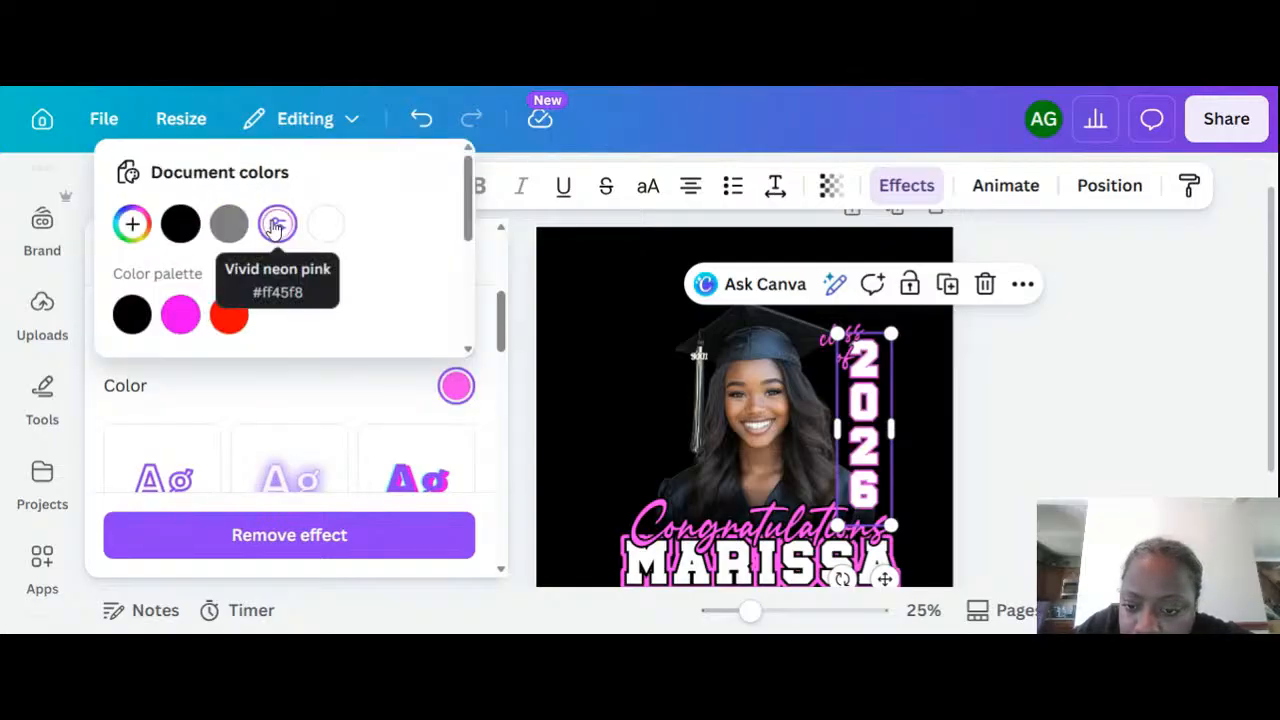
{"action": "left_click", "coordinate": [891, 527]}
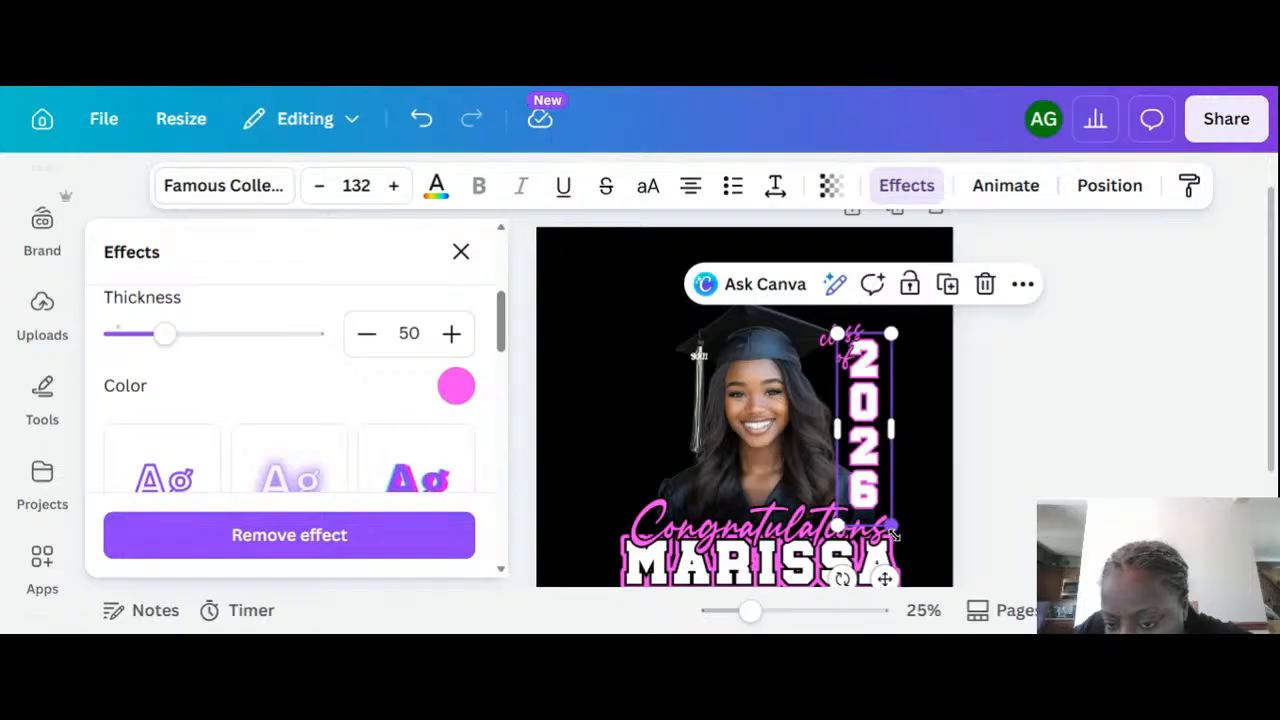
{"action": "left_click_drag", "start_coordinate": [893, 533], "coordinate": [902, 533]}
{"action": "left_click", "coordinate": [912, 411]}
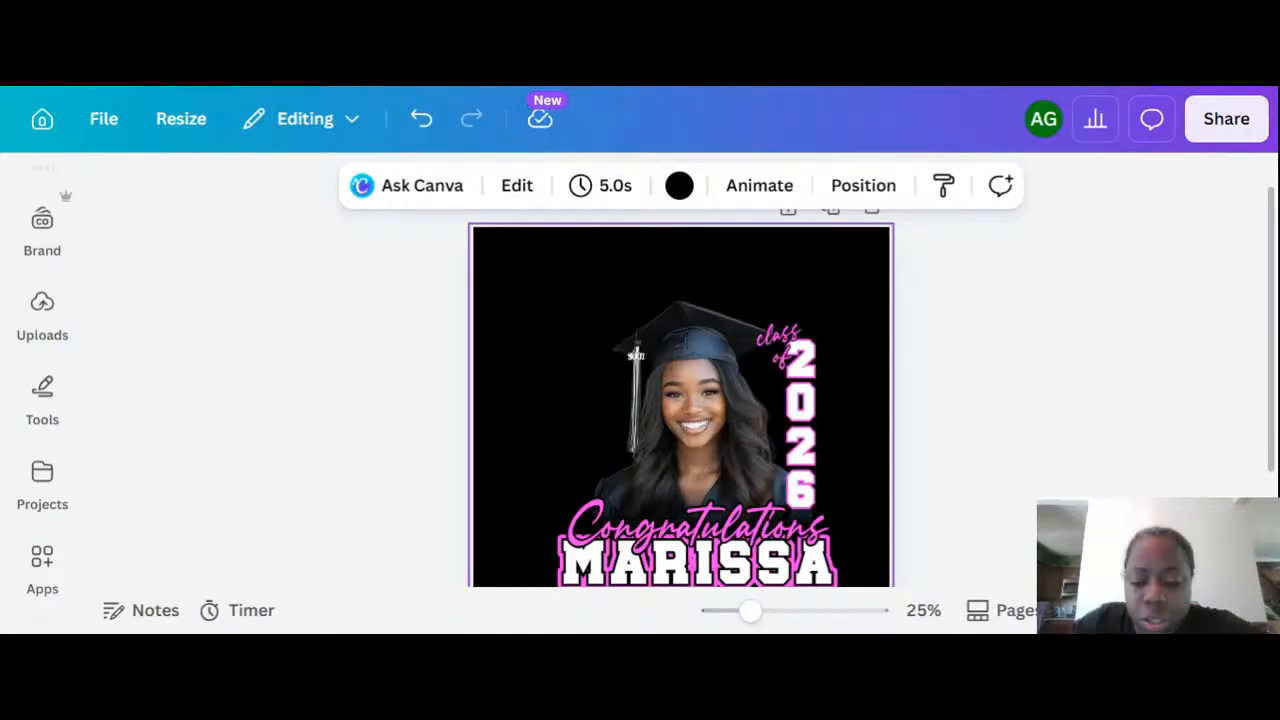
Move the stacked 2026 away from the graduate's hair and slightly up, clear of the words class of.
{"action": "left_click", "coordinate": [790, 425]}
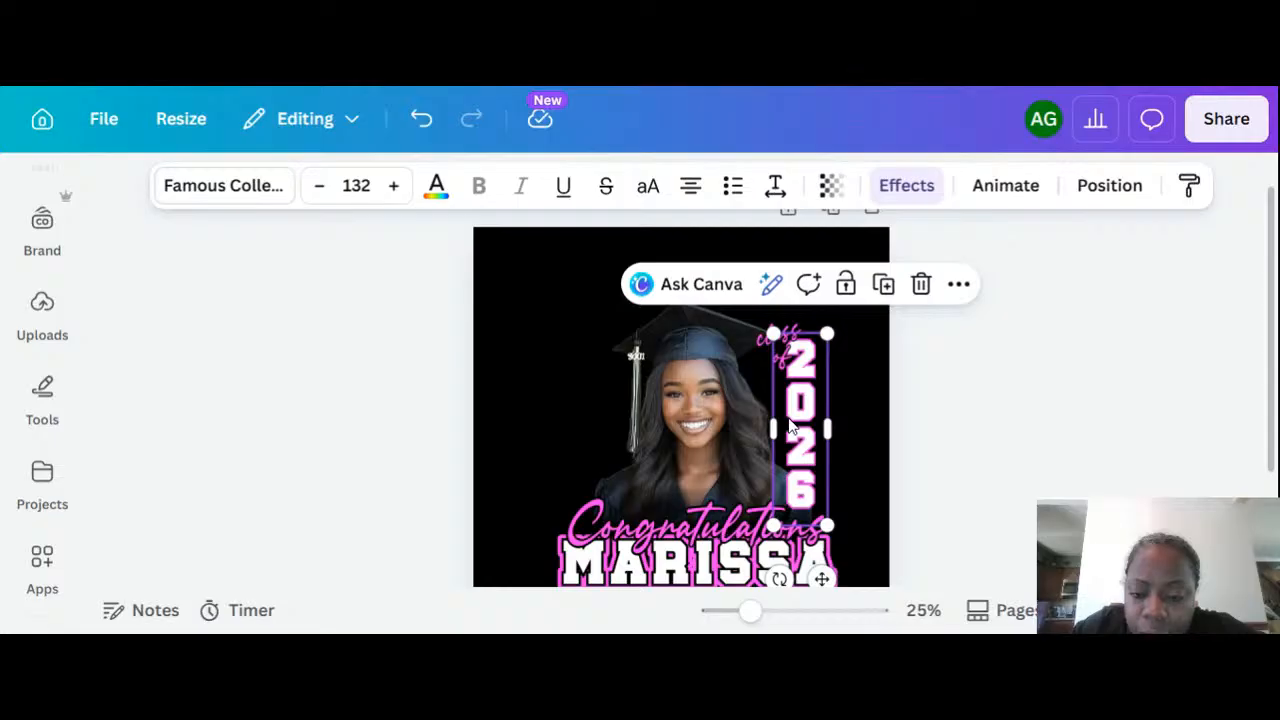
{"action": "double_click", "coordinate": [790, 425]}
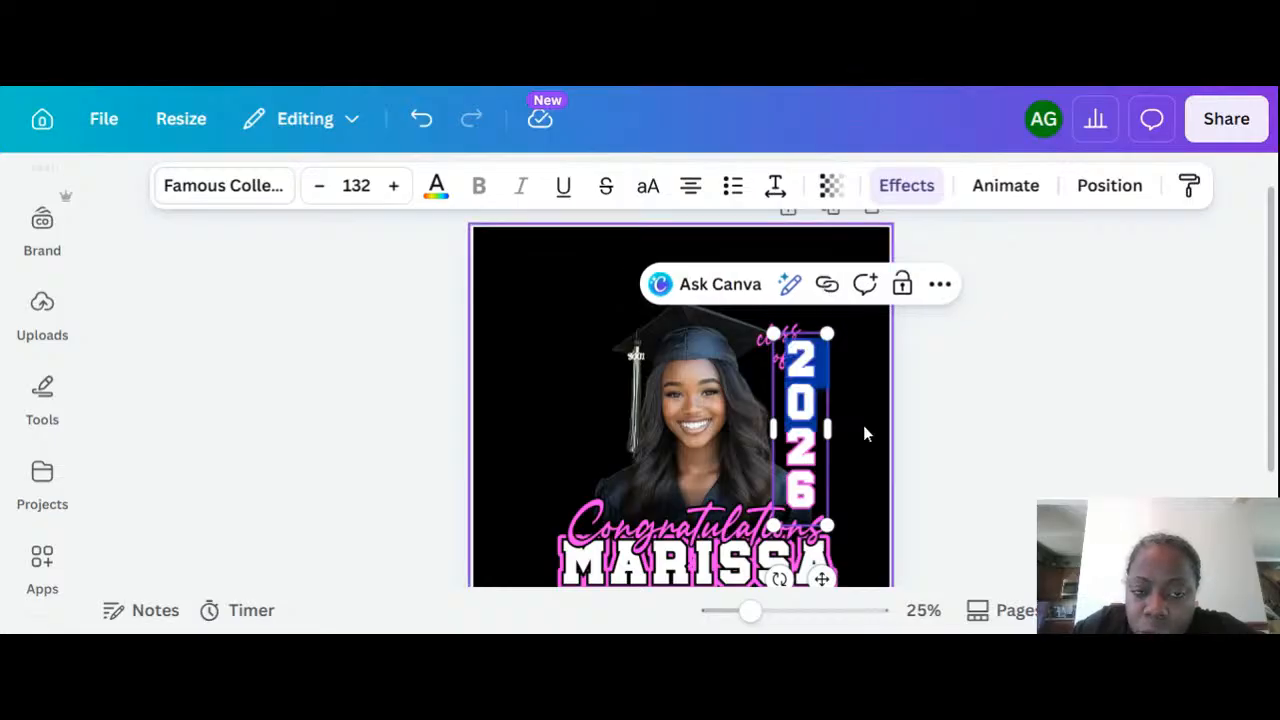
{"action": "left_click", "coordinate": [863, 431]}
{"action": "left_click_drag", "start_coordinate": [790, 419], "coordinate": [817, 410]}
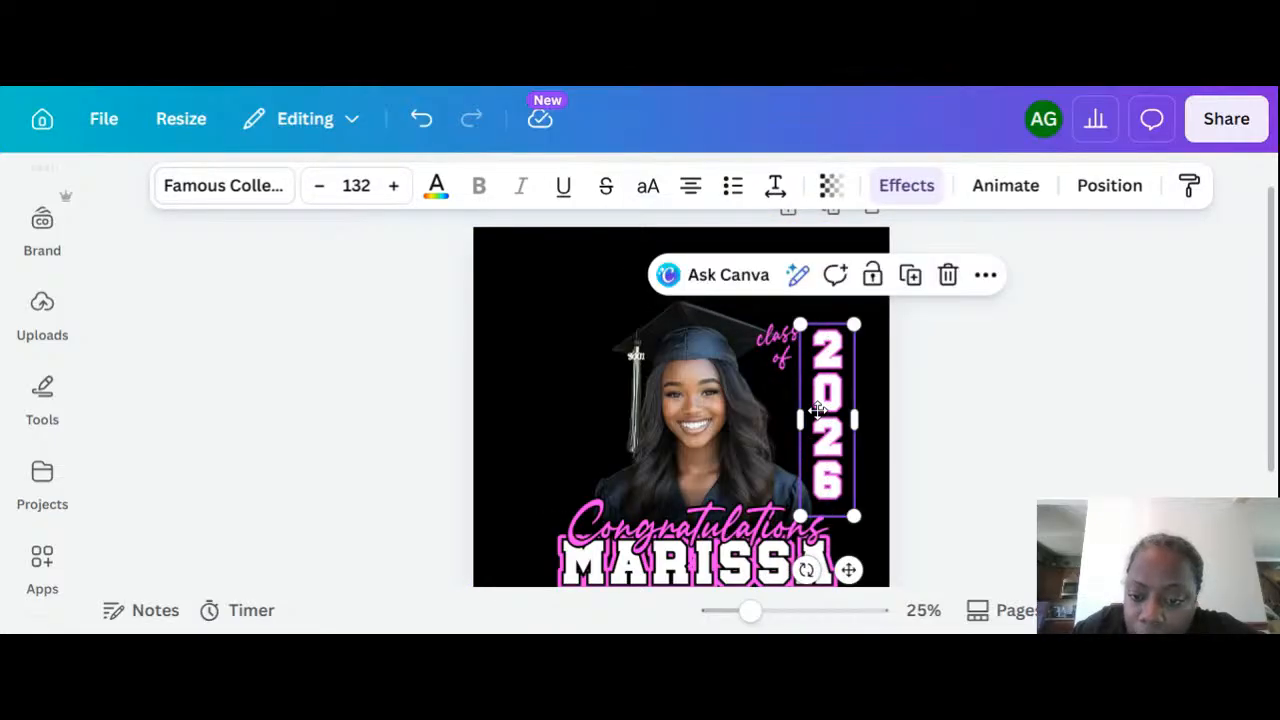
Move the stacked 2026 farther from the words class of, close to the right edge of the black canvas.
{"action": "left_click_drag", "start_coordinate": [834, 393], "coordinate": [847, 372]}
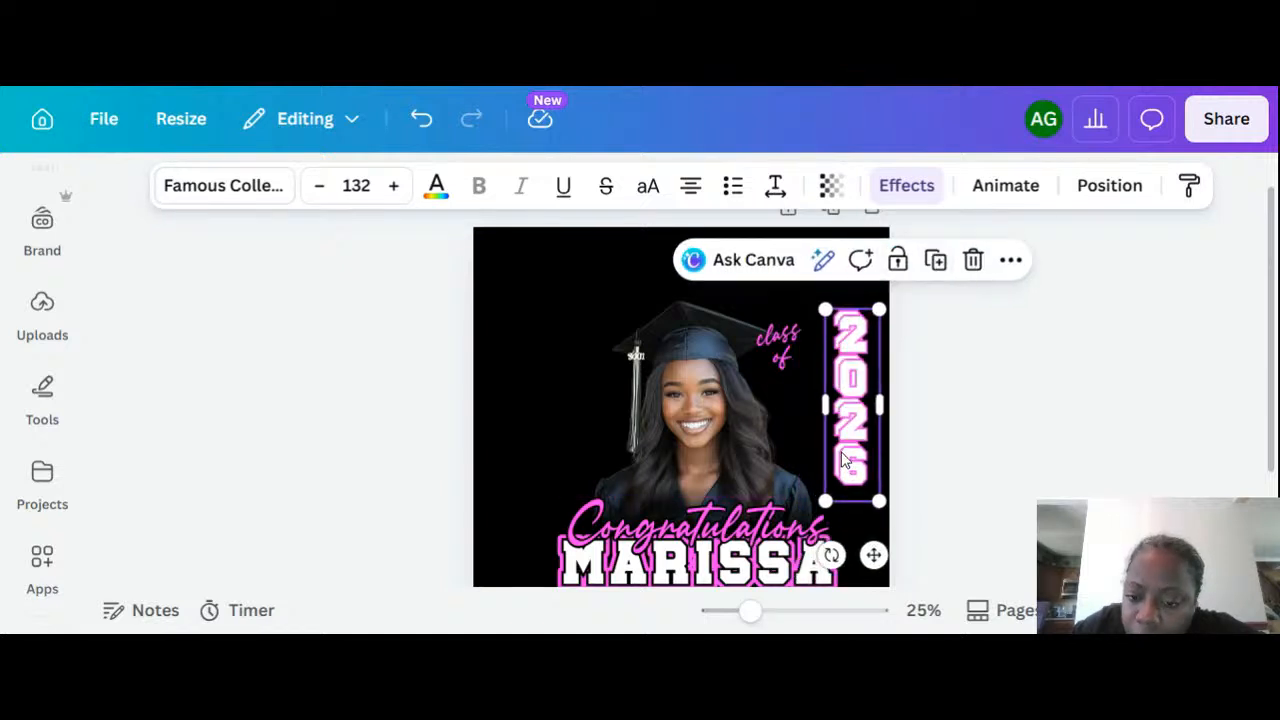
{"action": "key", "text": "ctrl+z"}
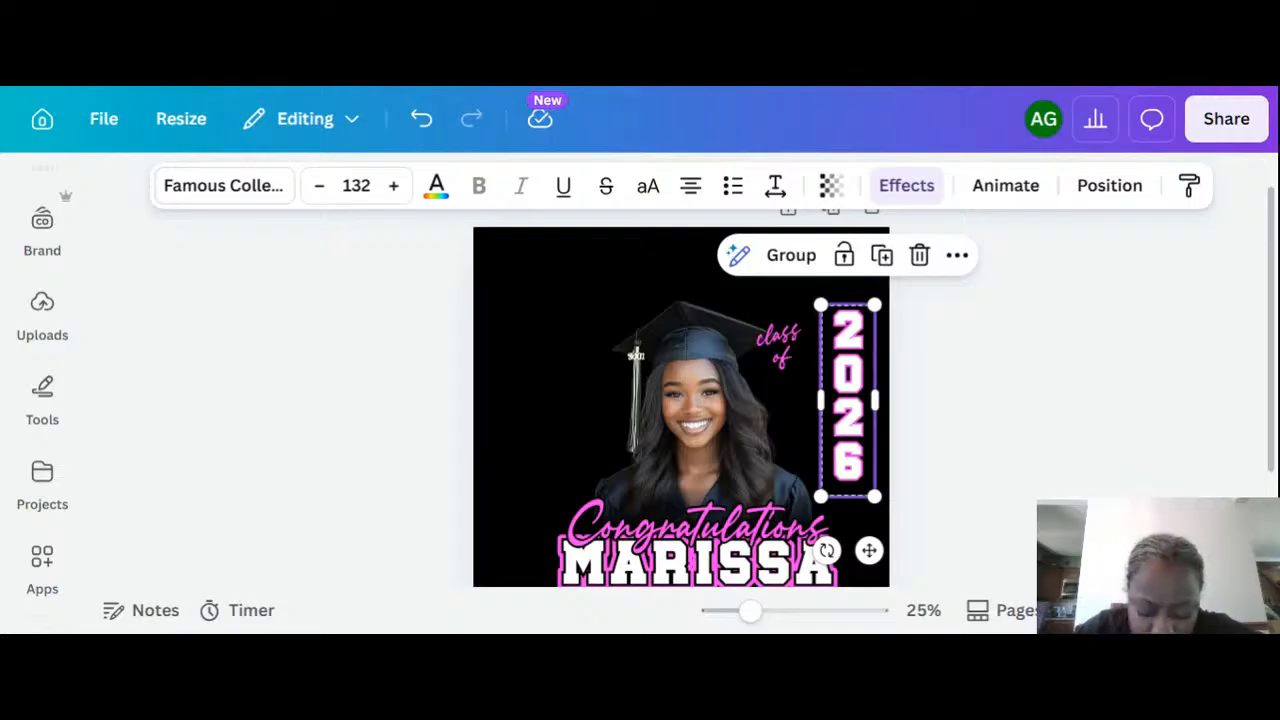
{"action": "right_click", "coordinate": [858, 360]}
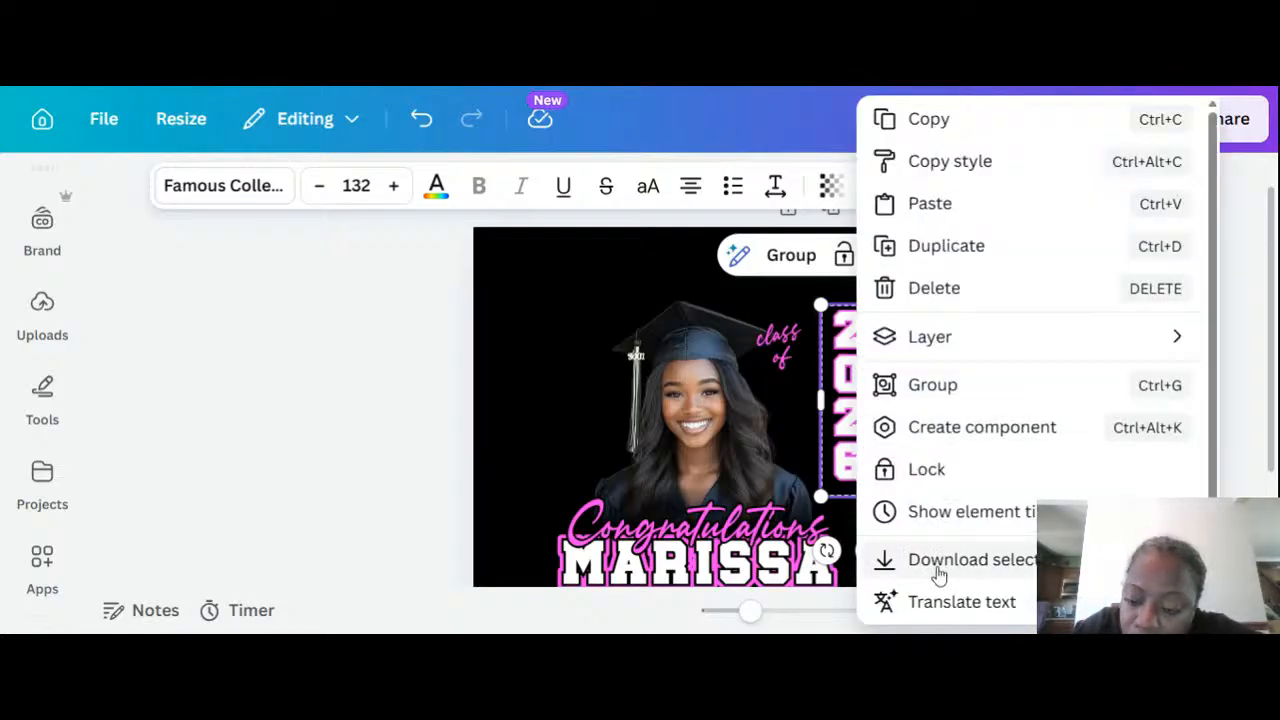
{"action": "left_click", "coordinate": [997, 580]}
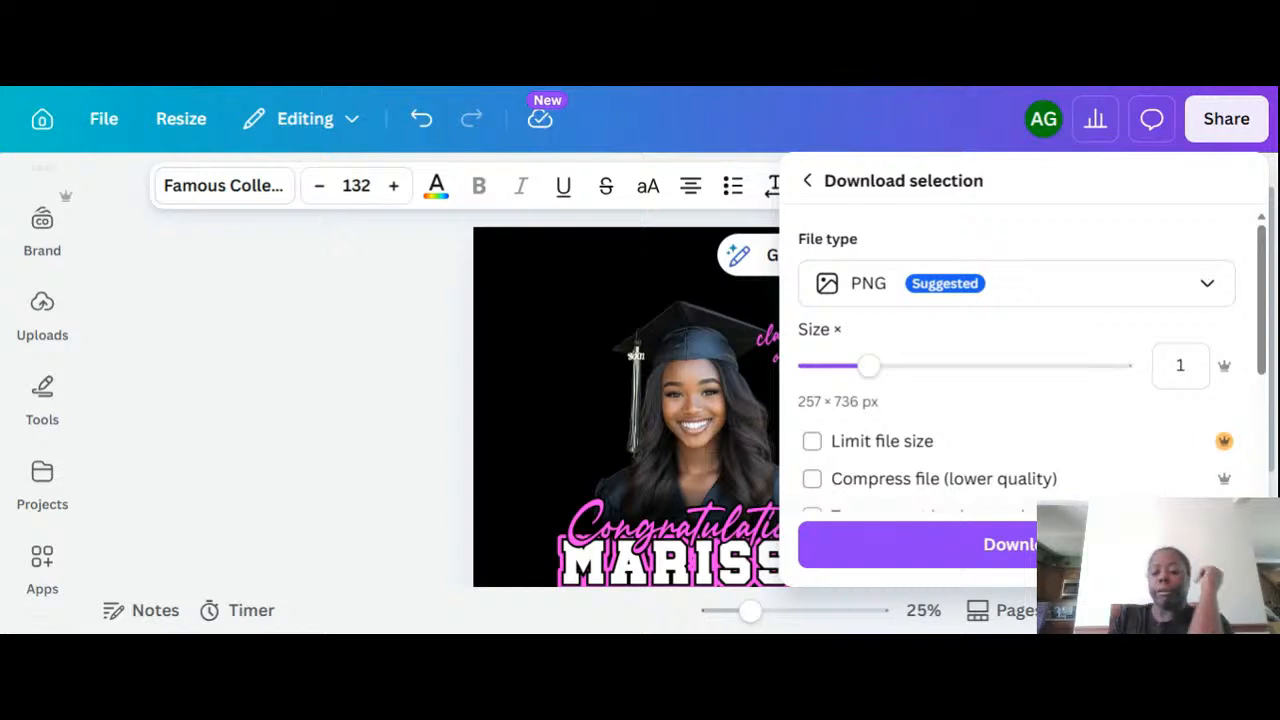
{"action": "scroll", "coordinate": [1255, 405], "scroll_direction": "down", "scroll_amount": 2}
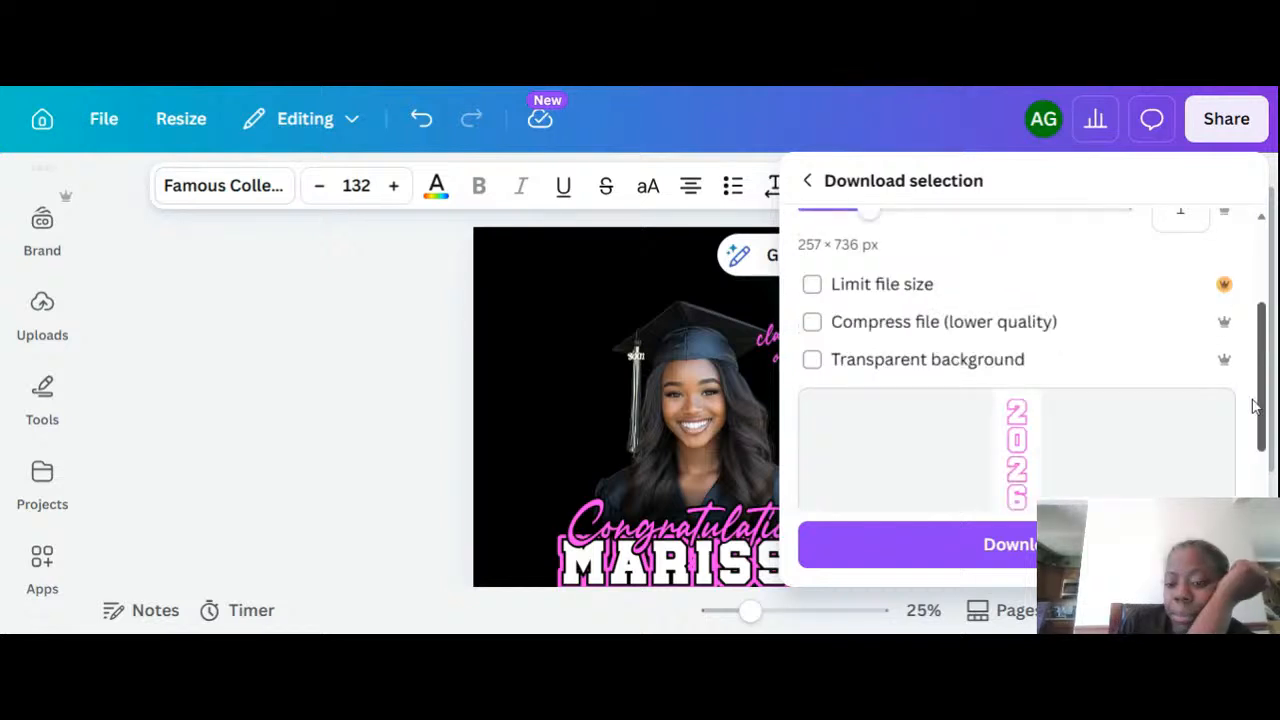
{"action": "scroll", "coordinate": [1255, 405], "scroll_direction": "up", "scroll_amount": 2}
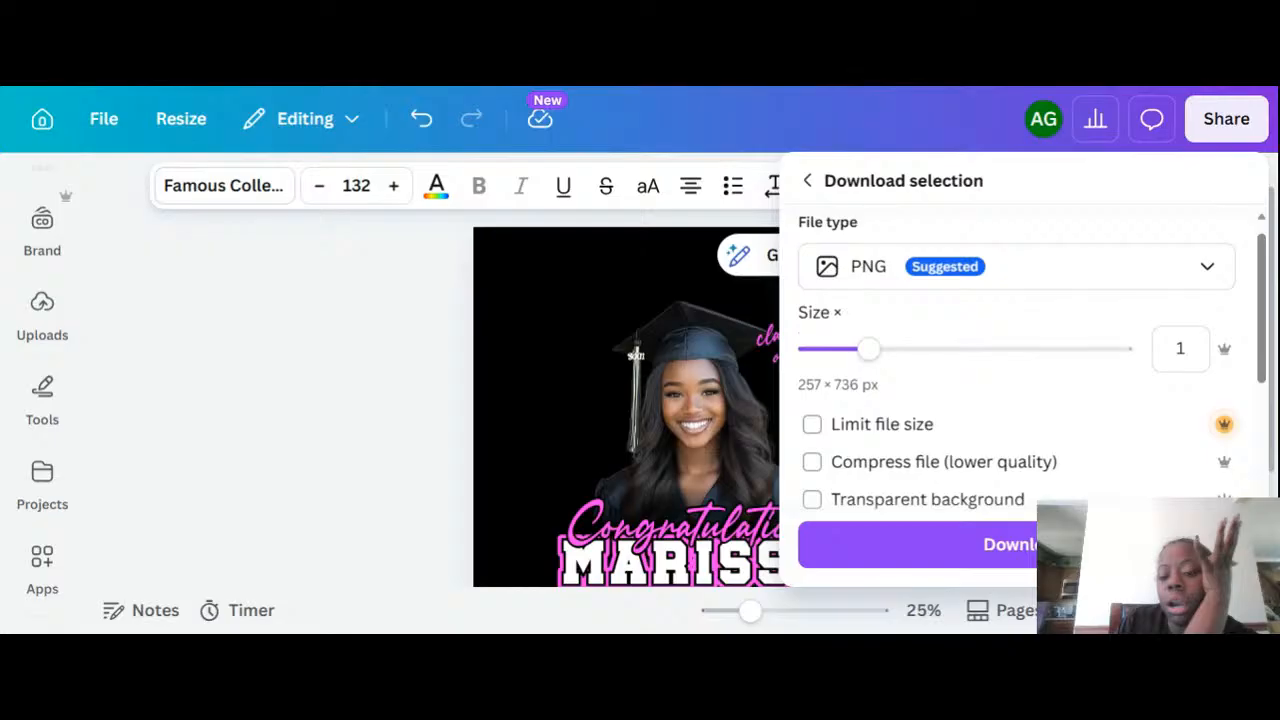
{"action": "scroll", "coordinate": [1268, 385], "scroll_direction": "down", "scroll_amount": 2}
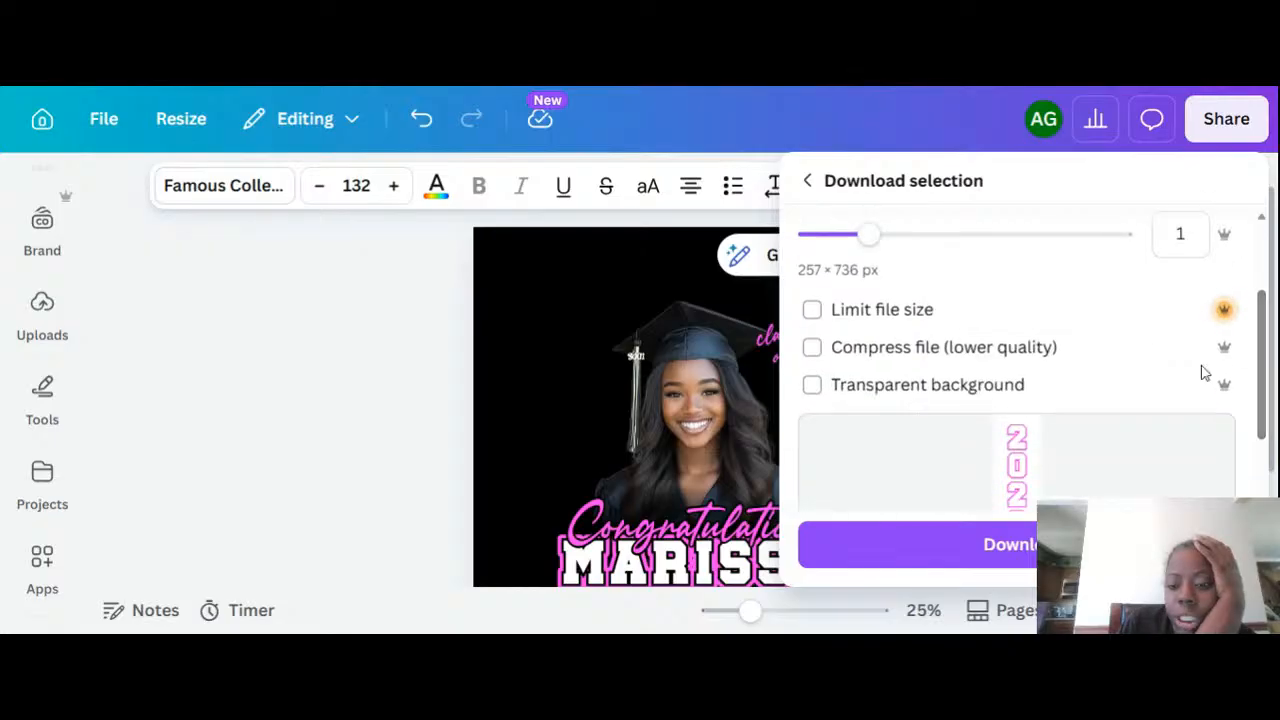
{"action": "left_click", "coordinate": [1018, 528]}
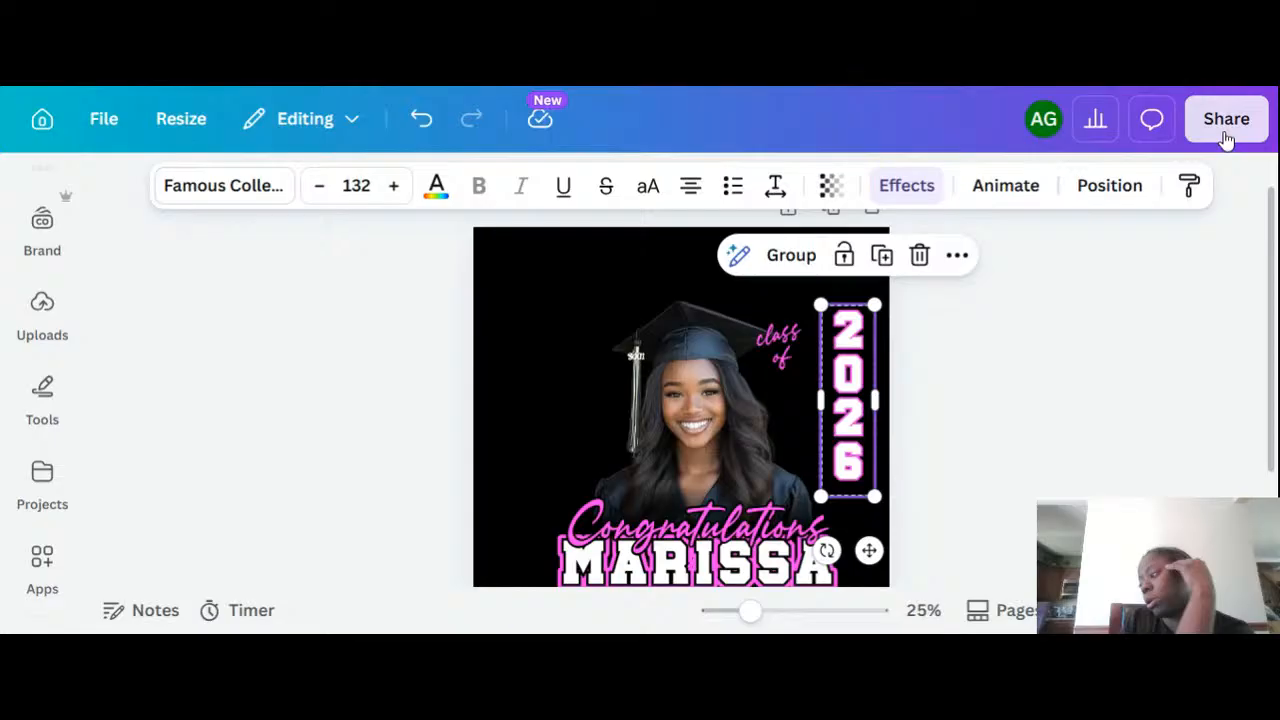
Download the whole design as a 3,500 × 3,500 px PNG with a transparent background and open the uploaded images.
{"action": "left_click", "coordinate": [1226, 125]}
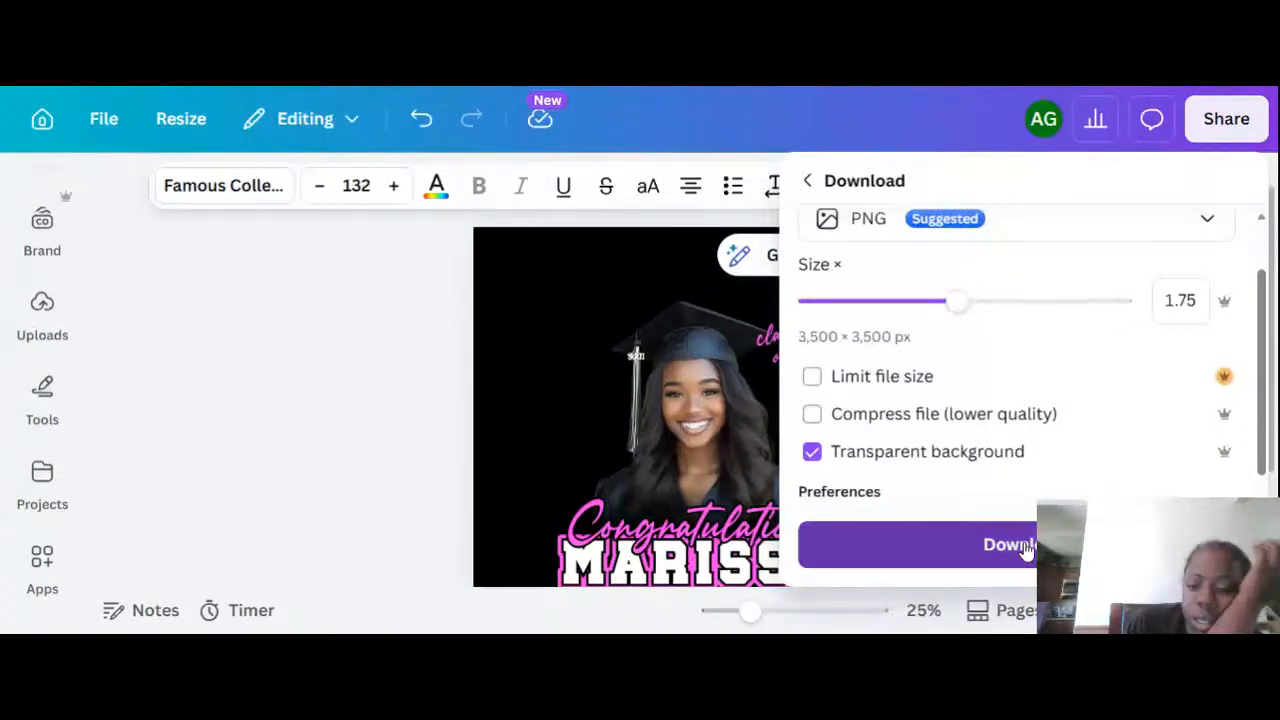
{"action": "left_click", "coordinate": [1010, 545]}
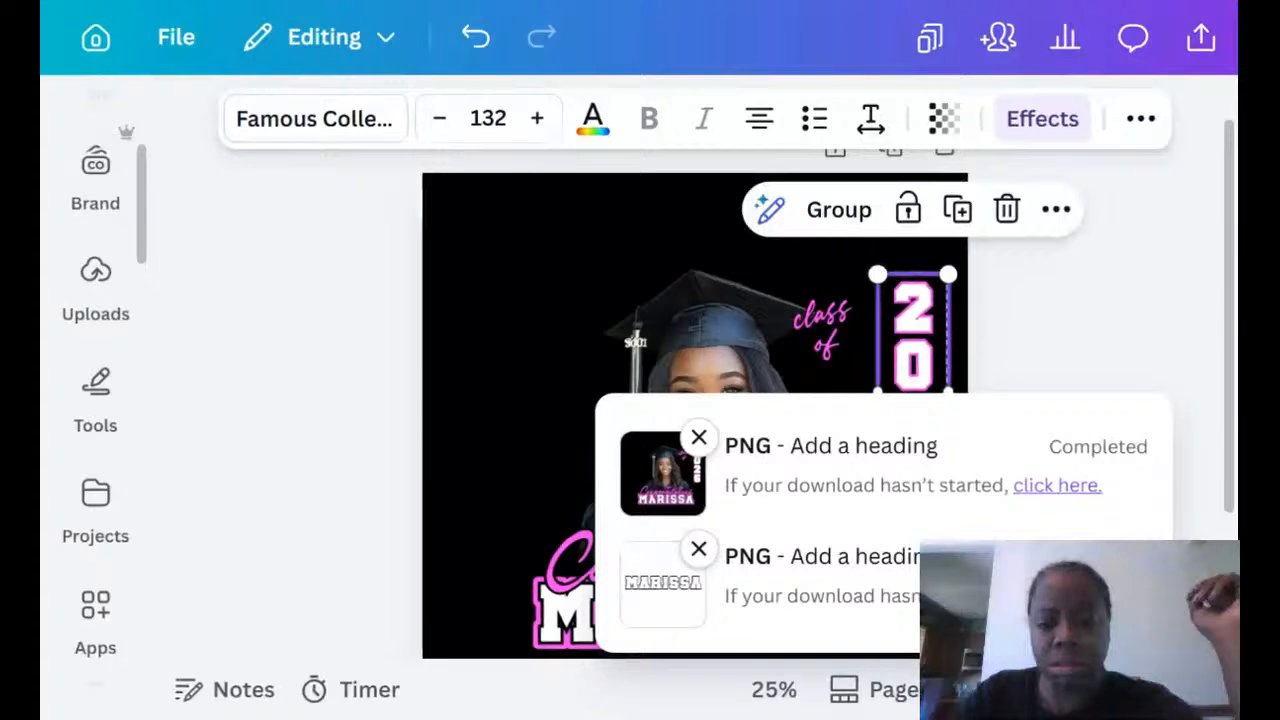
{"action": "left_click", "coordinate": [275, 387]}
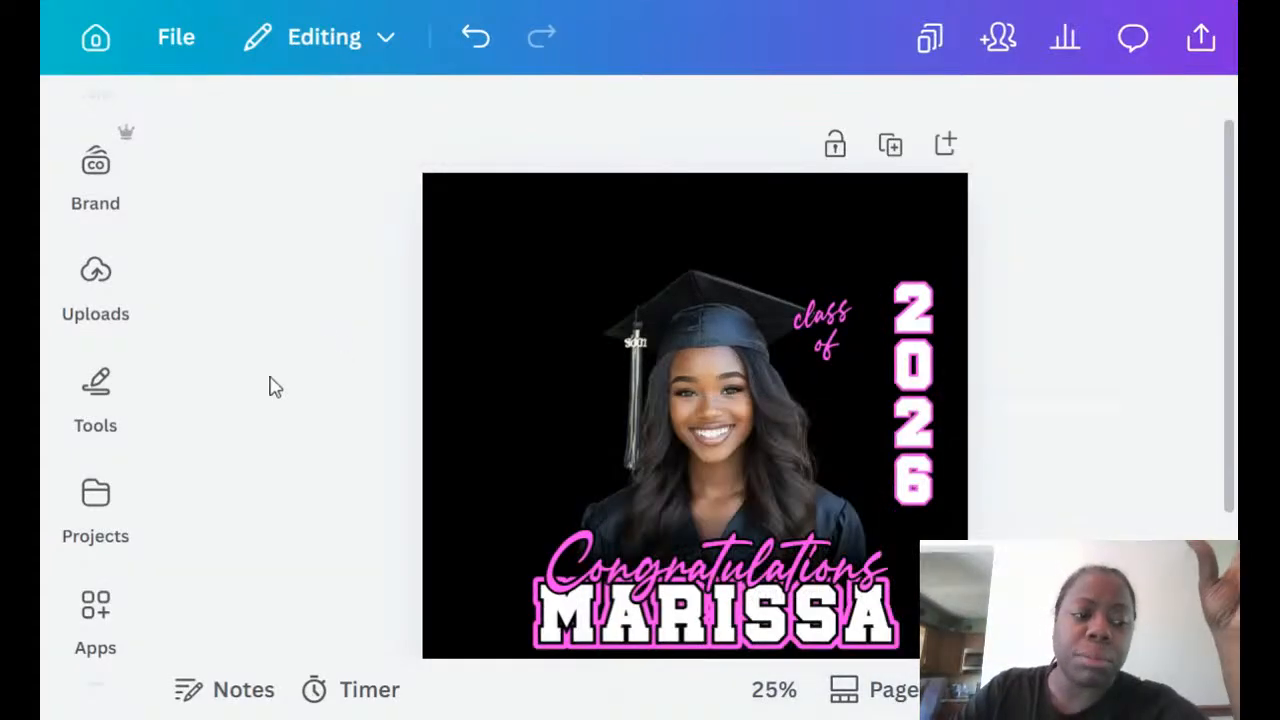
{"action": "left_click", "coordinate": [75, 311]}
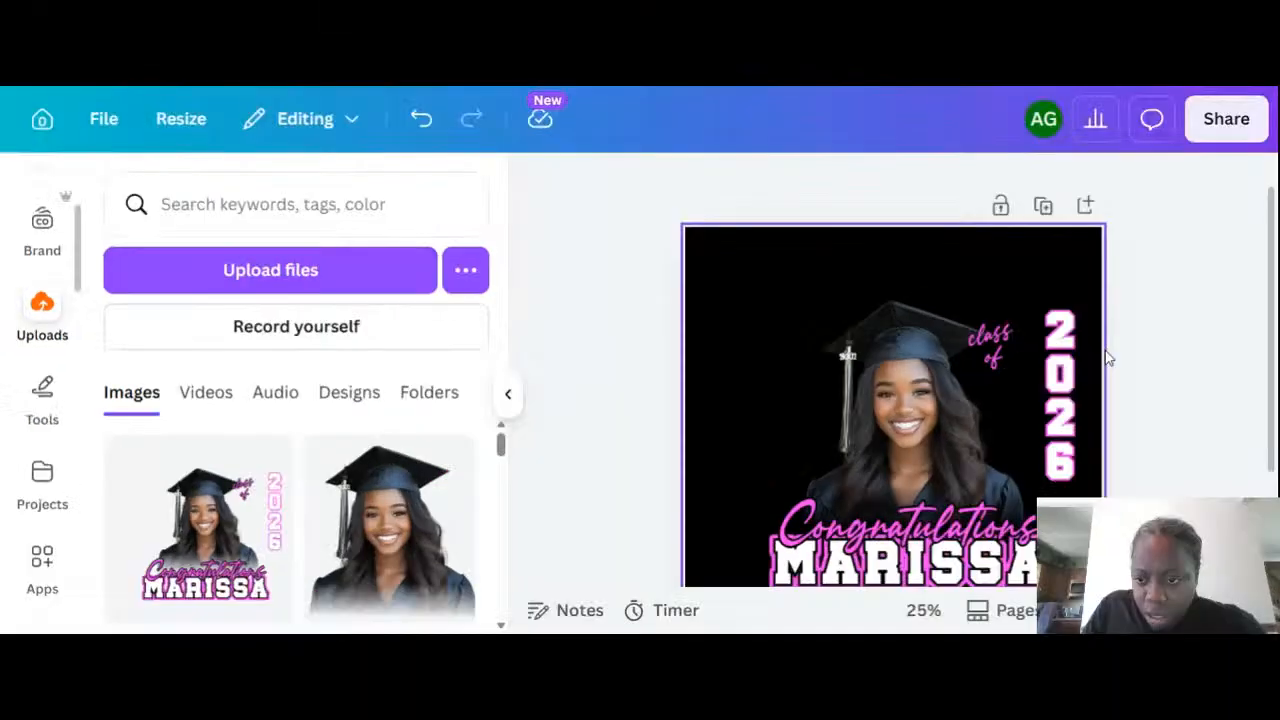
Download only the stacked 2026 as a PNG at size 1.875 with a transparent background, and dismiss the download notices.
{"action": "left_click", "coordinate": [1068, 385]}
{"action": "right_click", "coordinate": [1068, 385]}
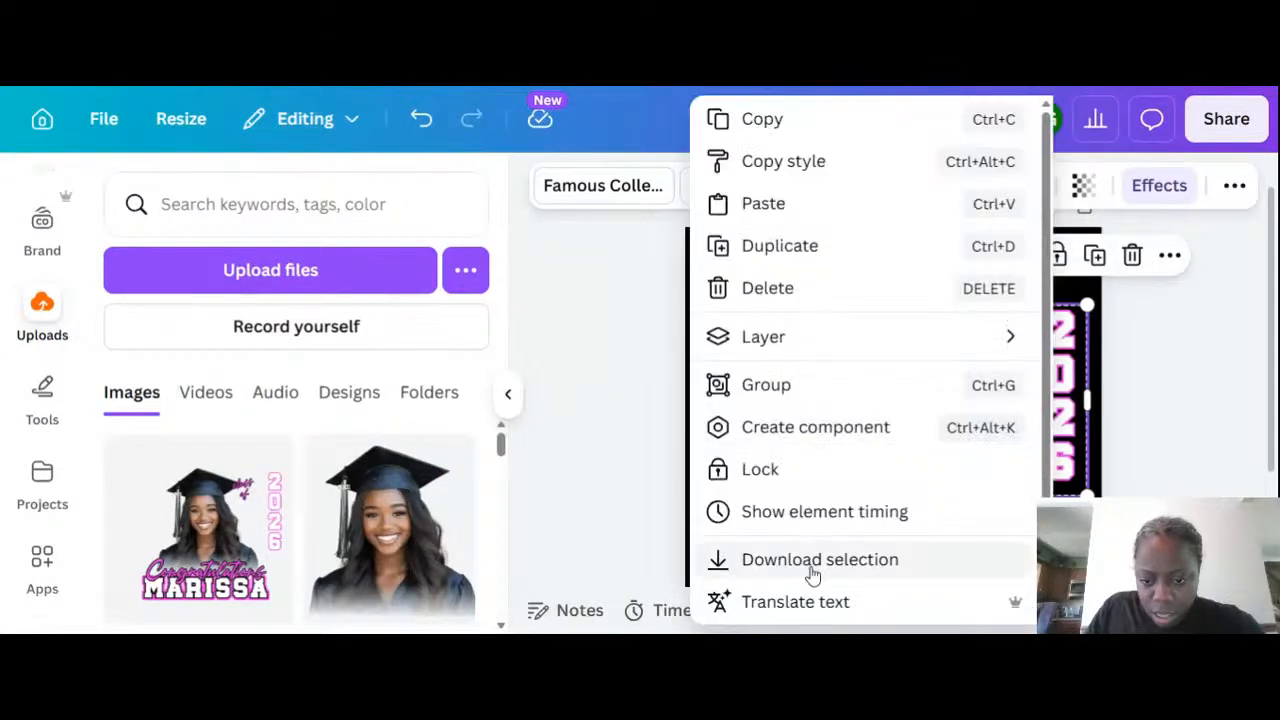
{"action": "left_click", "coordinate": [812, 575]}
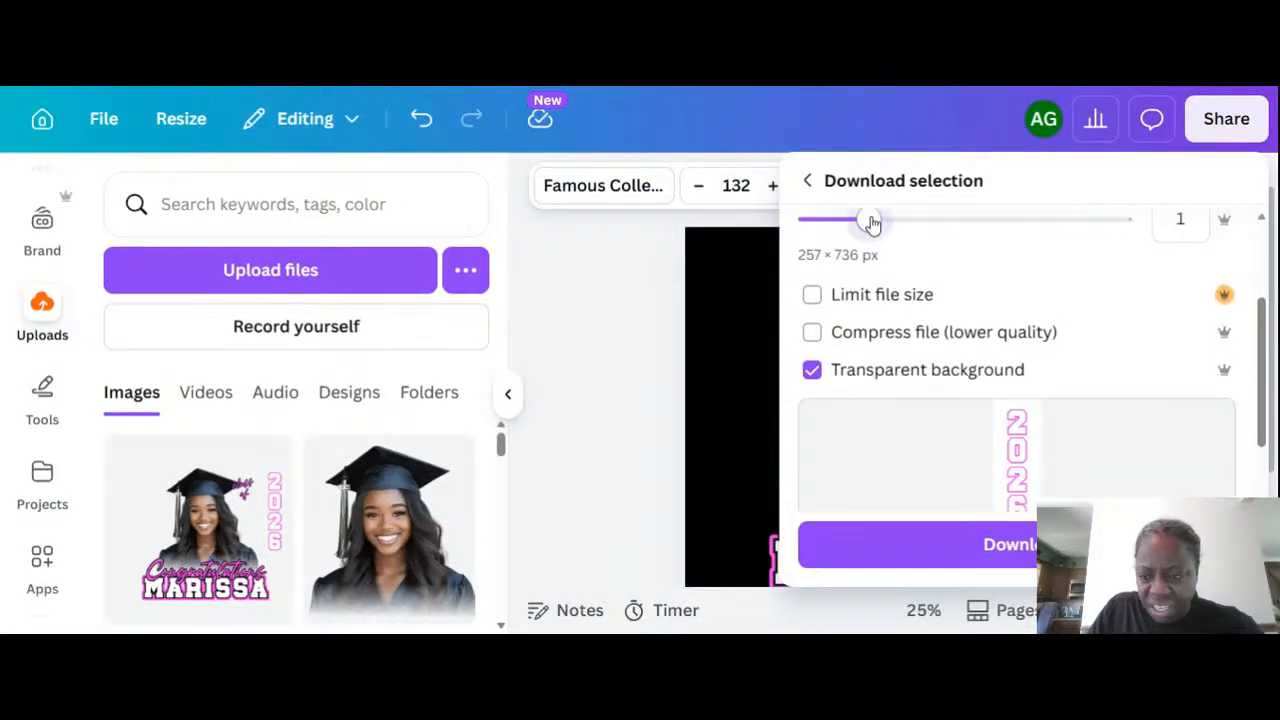
{"action": "left_click_drag", "start_coordinate": [872, 223], "coordinate": [980, 225]}
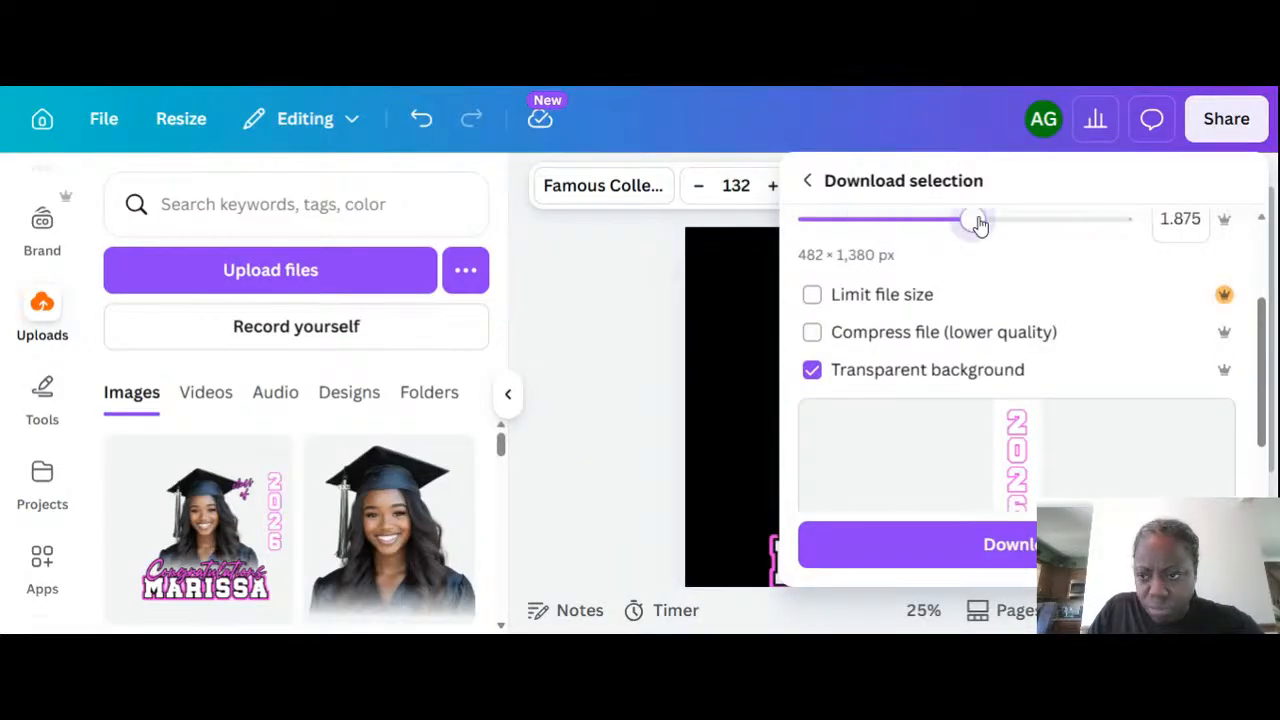
{"action": "left_click", "coordinate": [914, 547]}
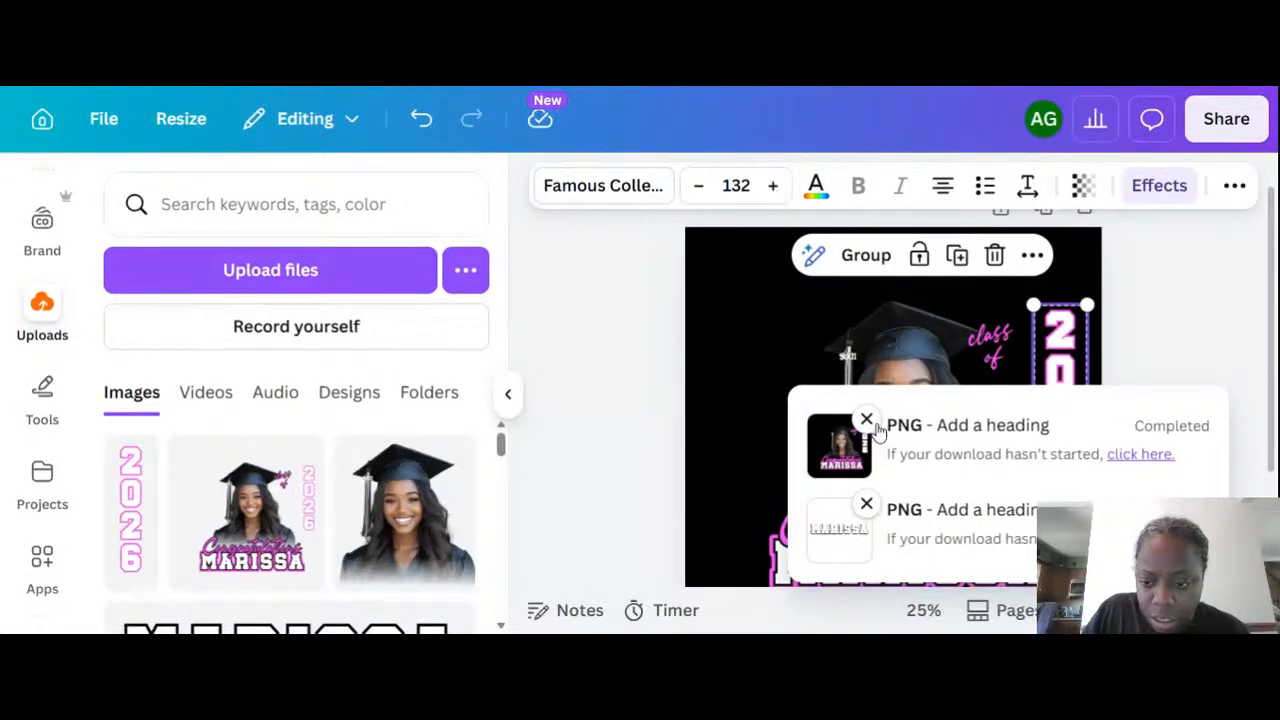
{"action": "left_click", "coordinate": [866, 417]}
{"action": "left_click", "coordinate": [866, 502]}
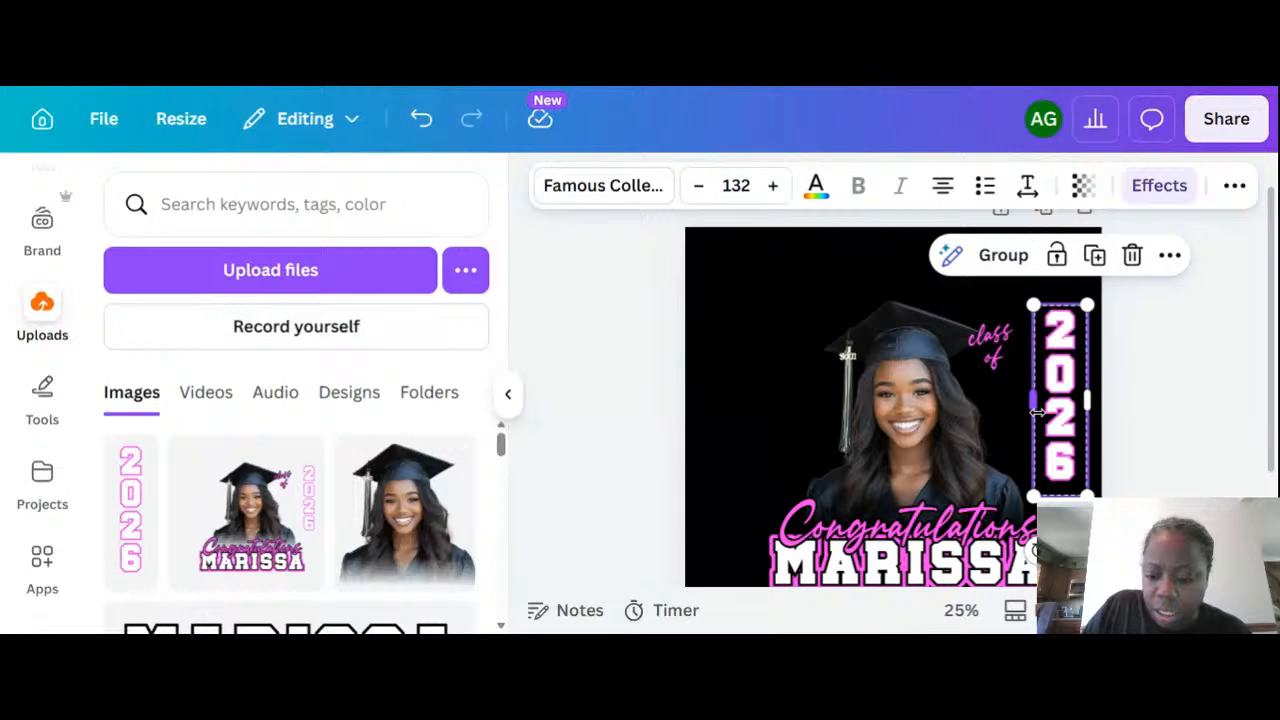
Replace the stacked 2026 text with the uploaded transparent image of the same 2026.
{"action": "key", "text": "Delete"}
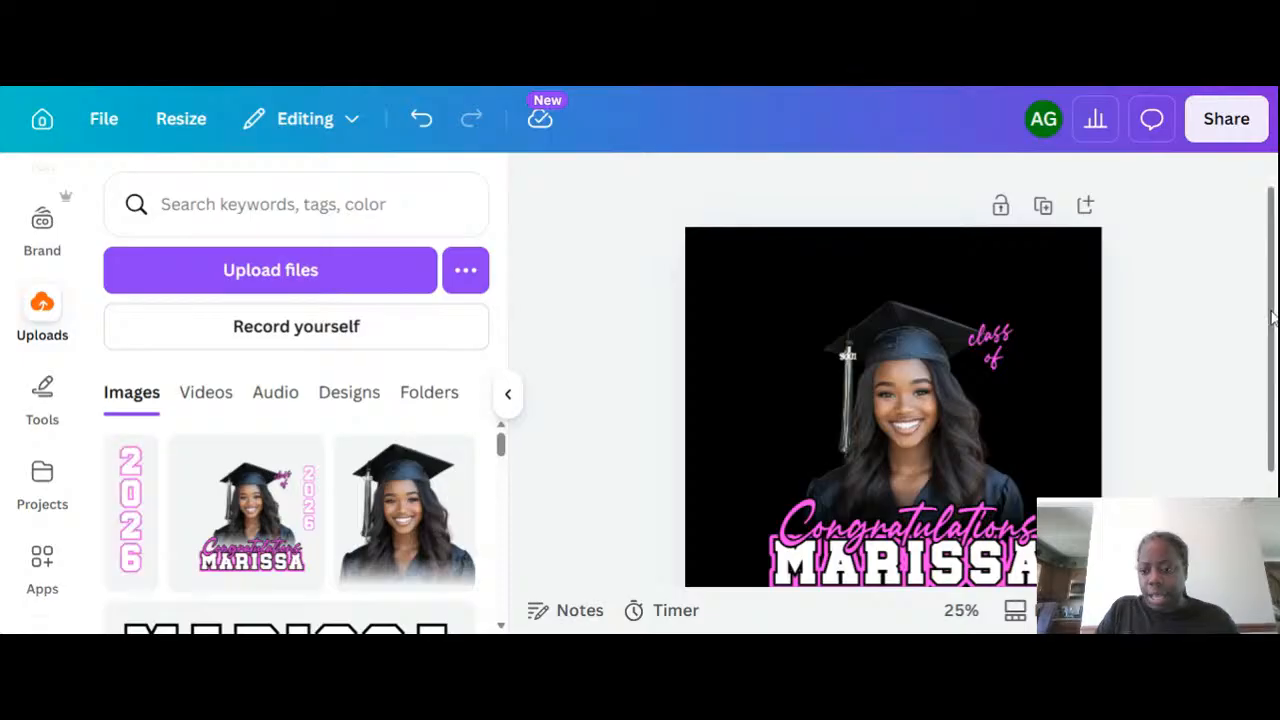
{"action": "scroll", "coordinate": [762, 399], "scroll_direction": "down", "scroll_amount": 2}
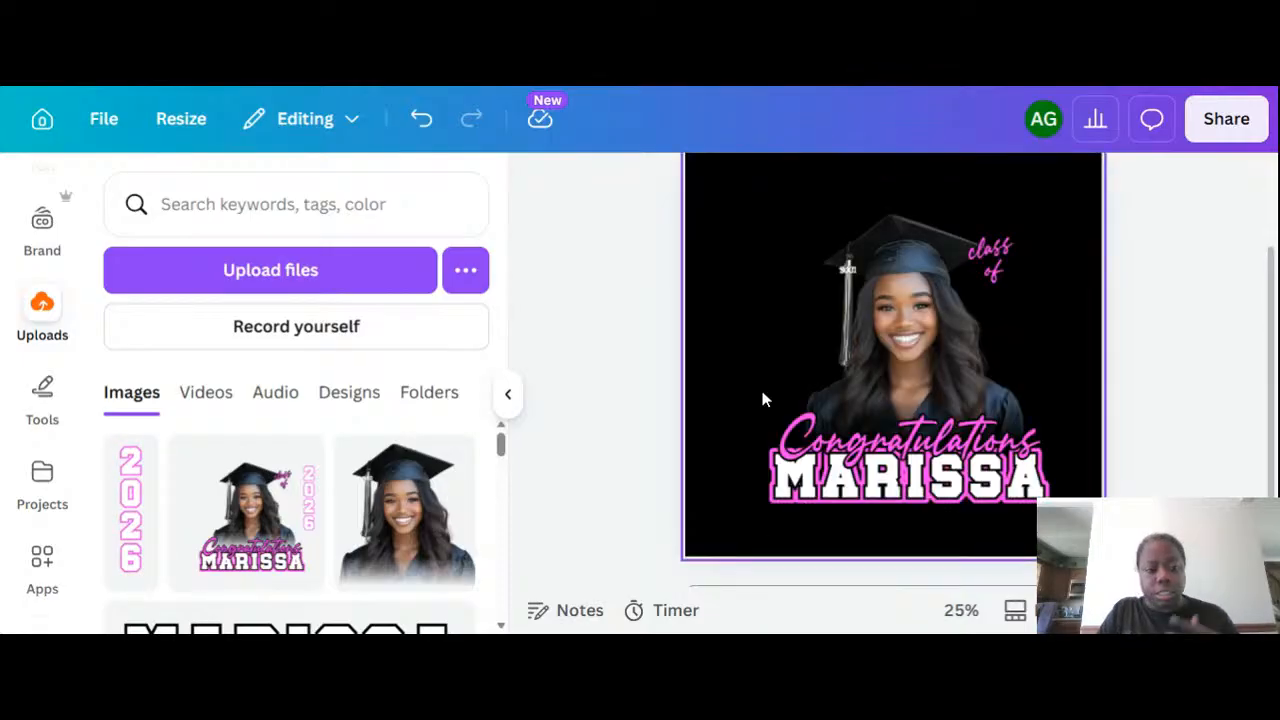
{"action": "left_click", "coordinate": [108, 540]}
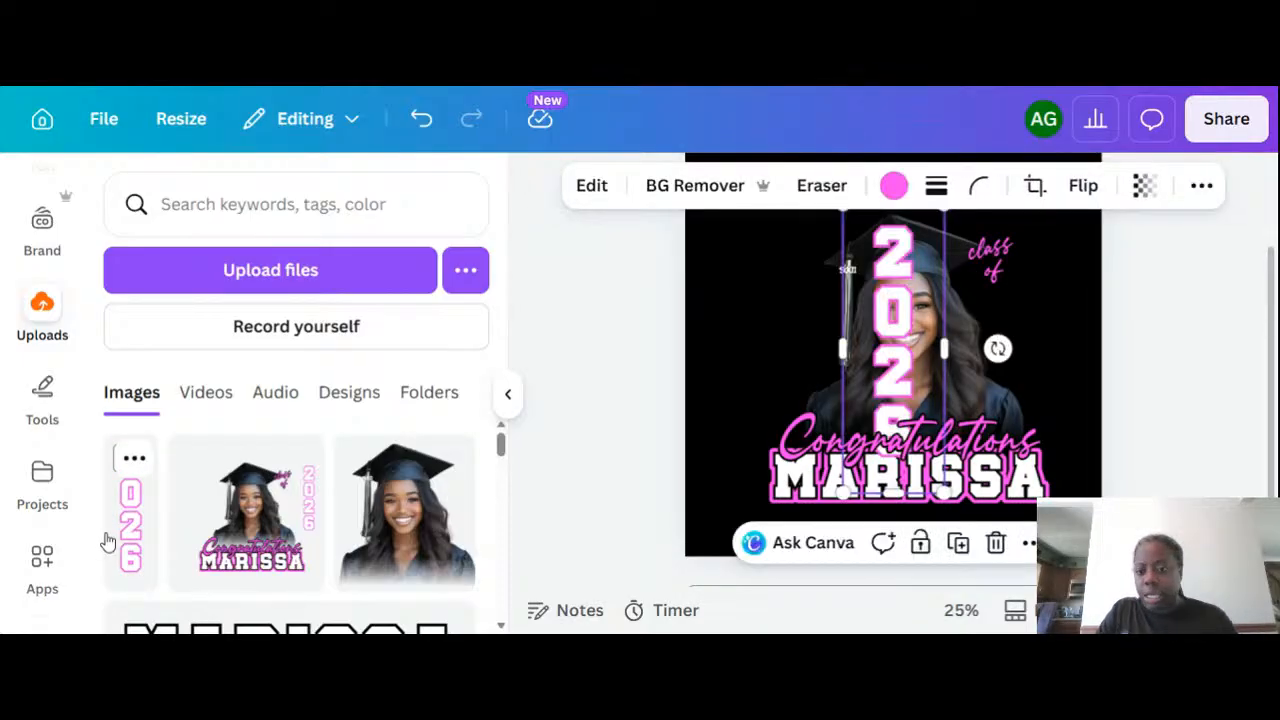
Shrink the 2026 image and place it beside the graduate, tight against class of and above the end of Congratulations.
{"action": "left_click_drag", "start_coordinate": [921, 312], "coordinate": [1058, 293]}
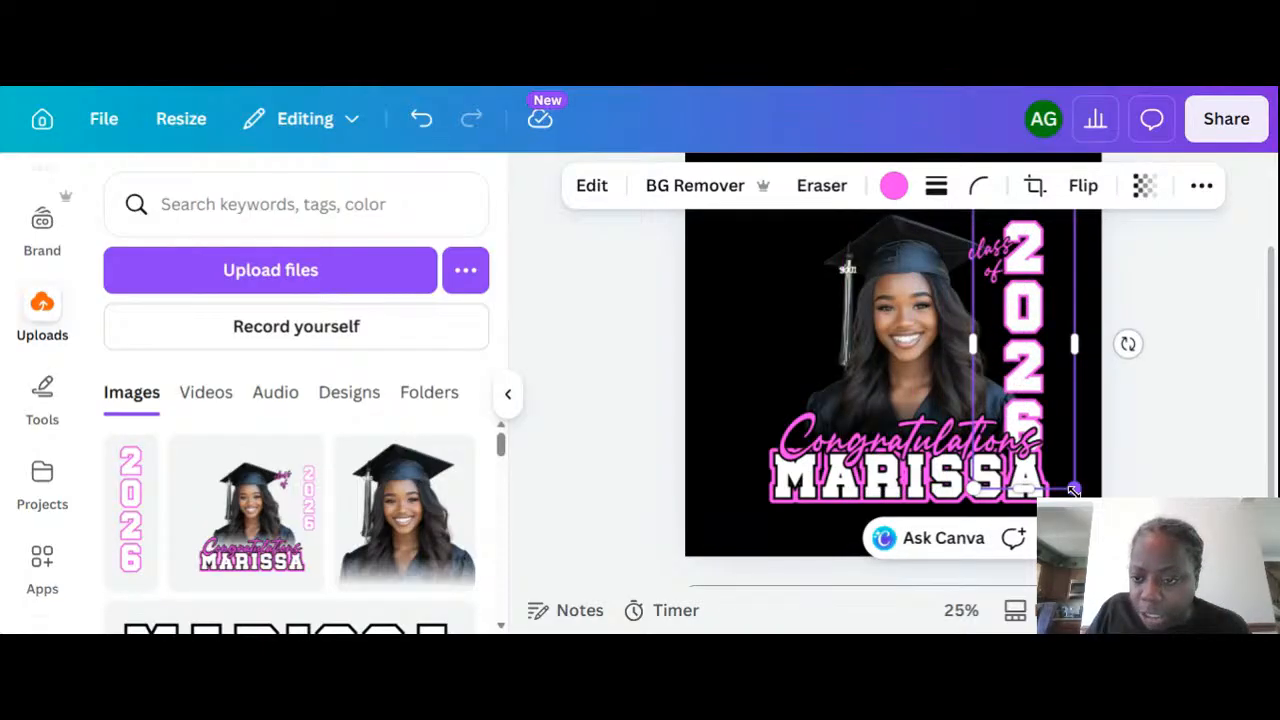
{"action": "left_click_drag", "start_coordinate": [1072, 490], "coordinate": [1037, 424]}
{"action": "left_click_drag", "start_coordinate": [998, 312], "coordinate": [1018, 347]}
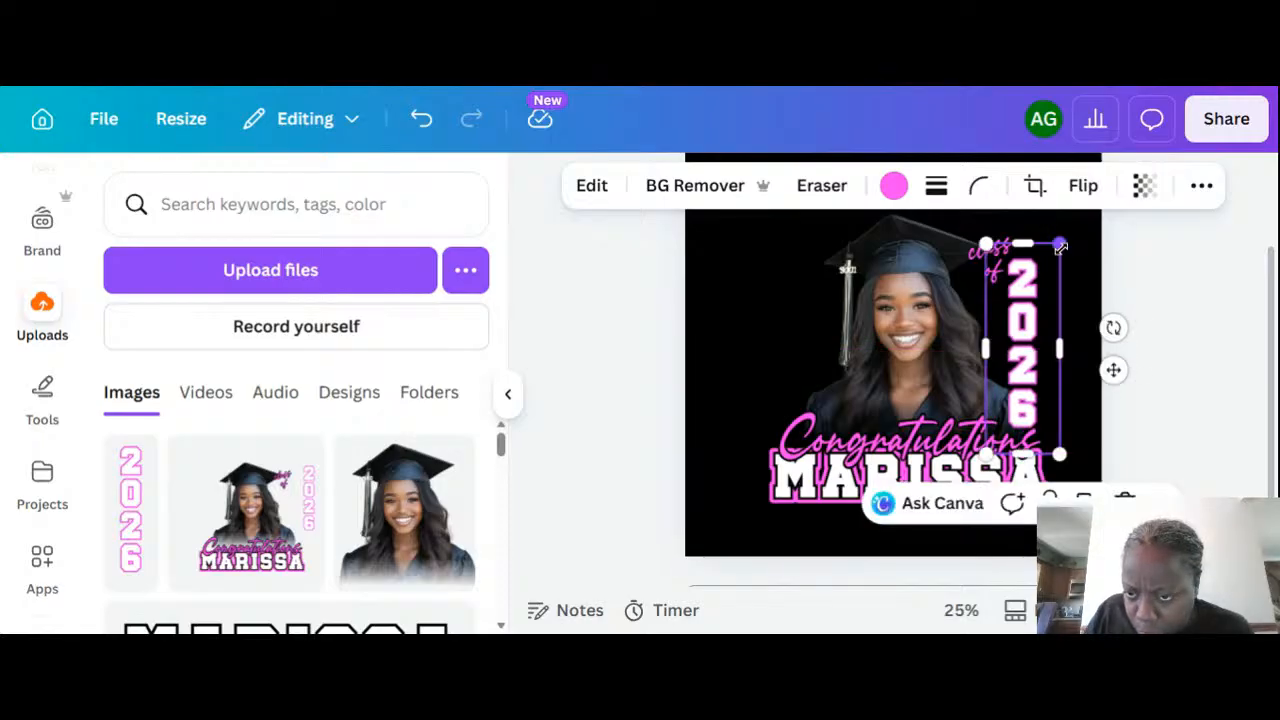
{"action": "left_click_drag", "start_coordinate": [995, 243], "coordinate": [986, 219]}
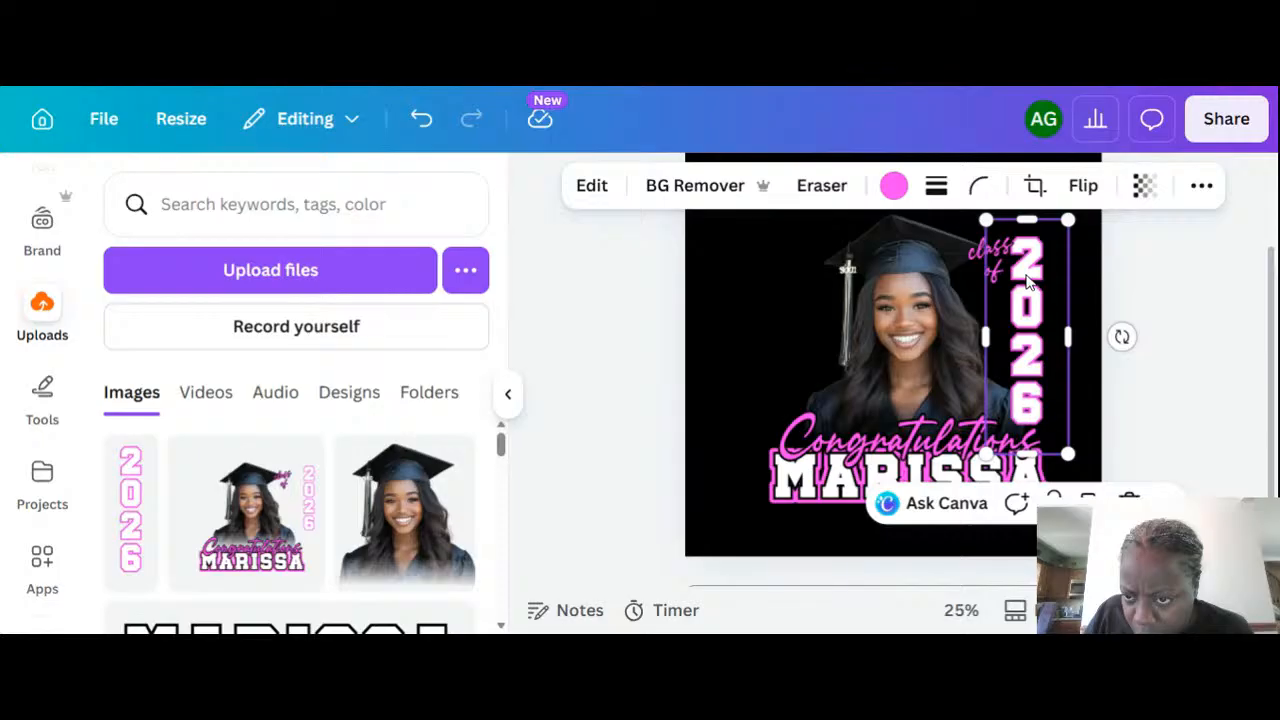
{"action": "left_click", "coordinate": [1149, 263]}
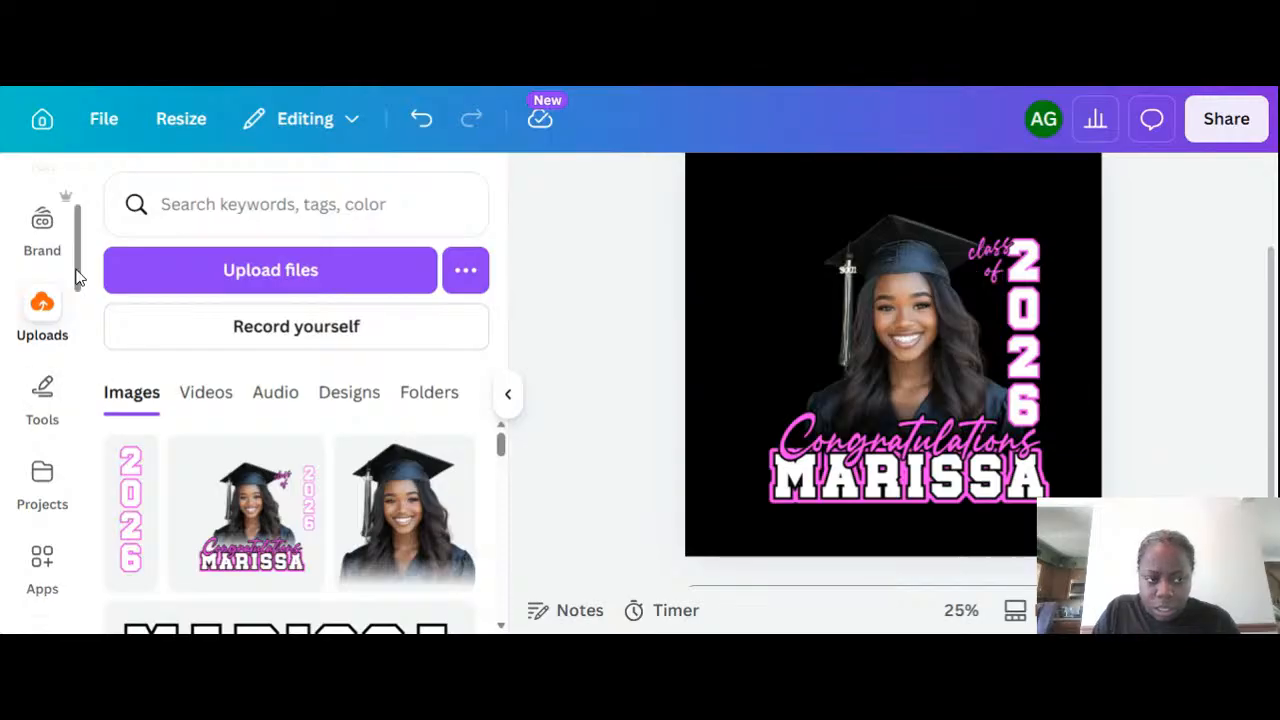
Apply the Outline shadow effect to the graduate photo.
{"action": "scroll", "coordinate": [80, 228], "scroll_direction": "up", "scroll_amount": 1}
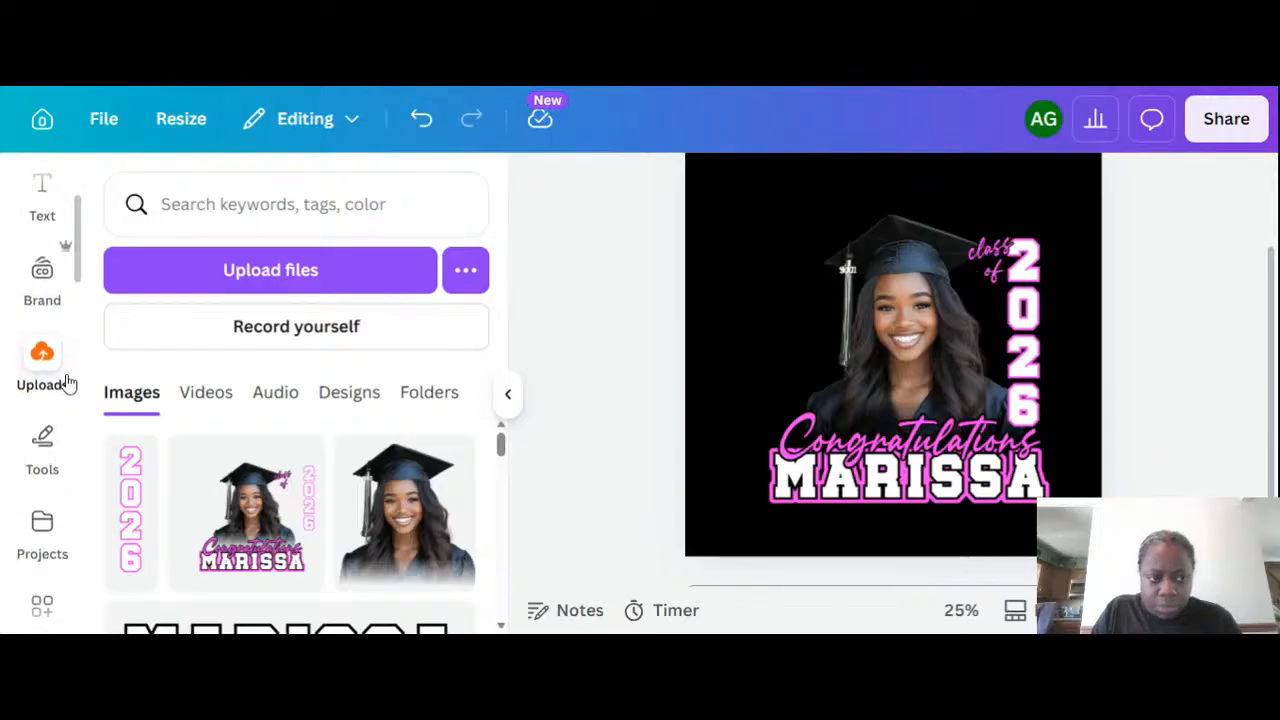
{"action": "left_click", "coordinate": [852, 285]}
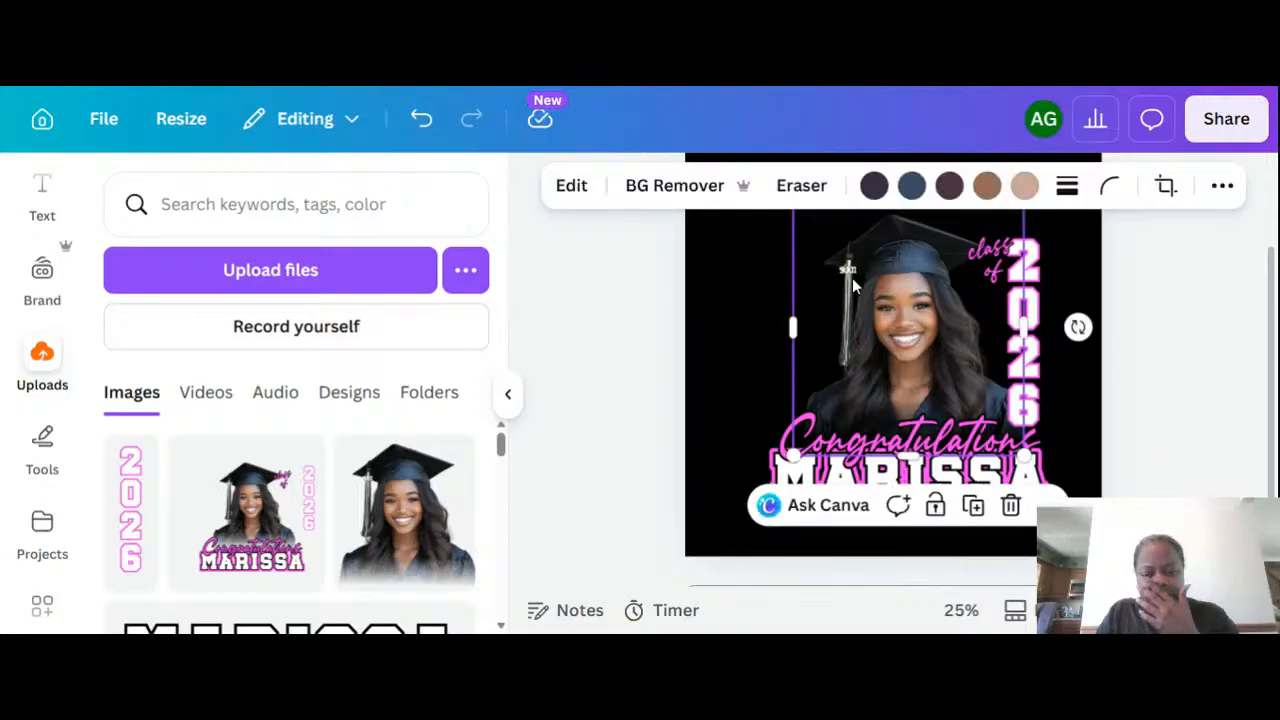
{"action": "left_click", "coordinate": [569, 189]}
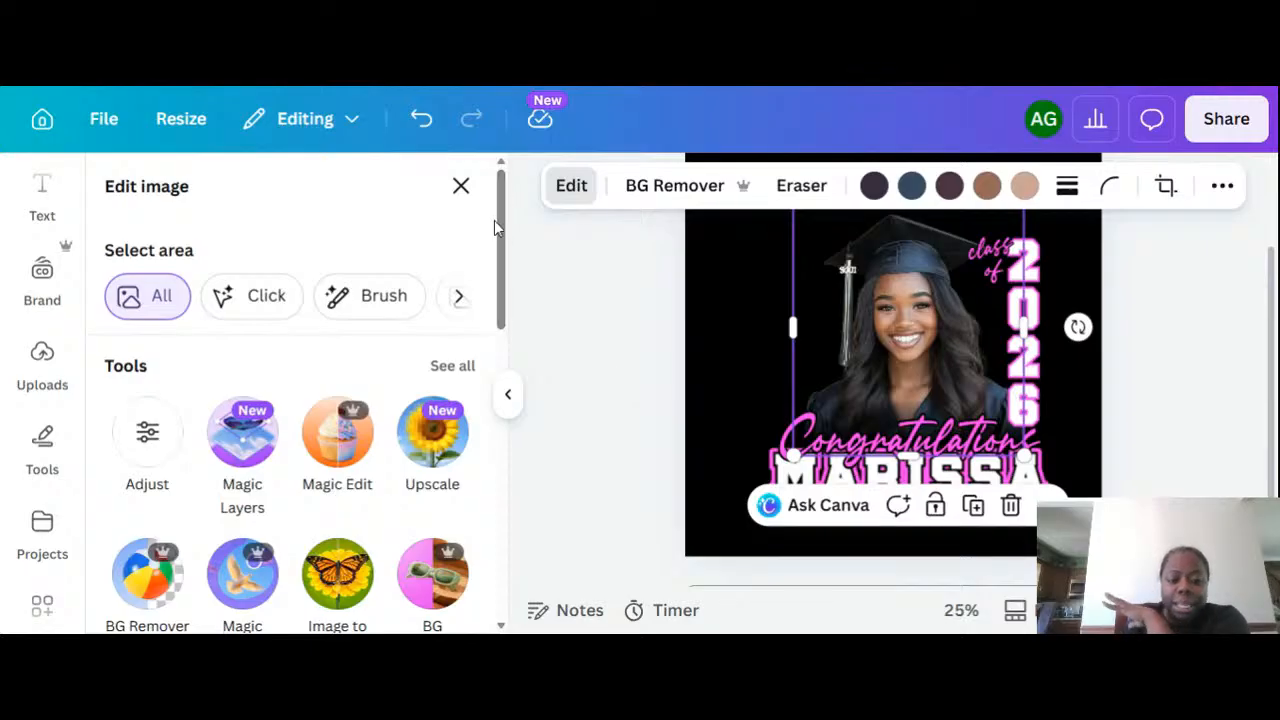
{"action": "left_click_drag", "start_coordinate": [500, 228], "coordinate": [527, 431]}
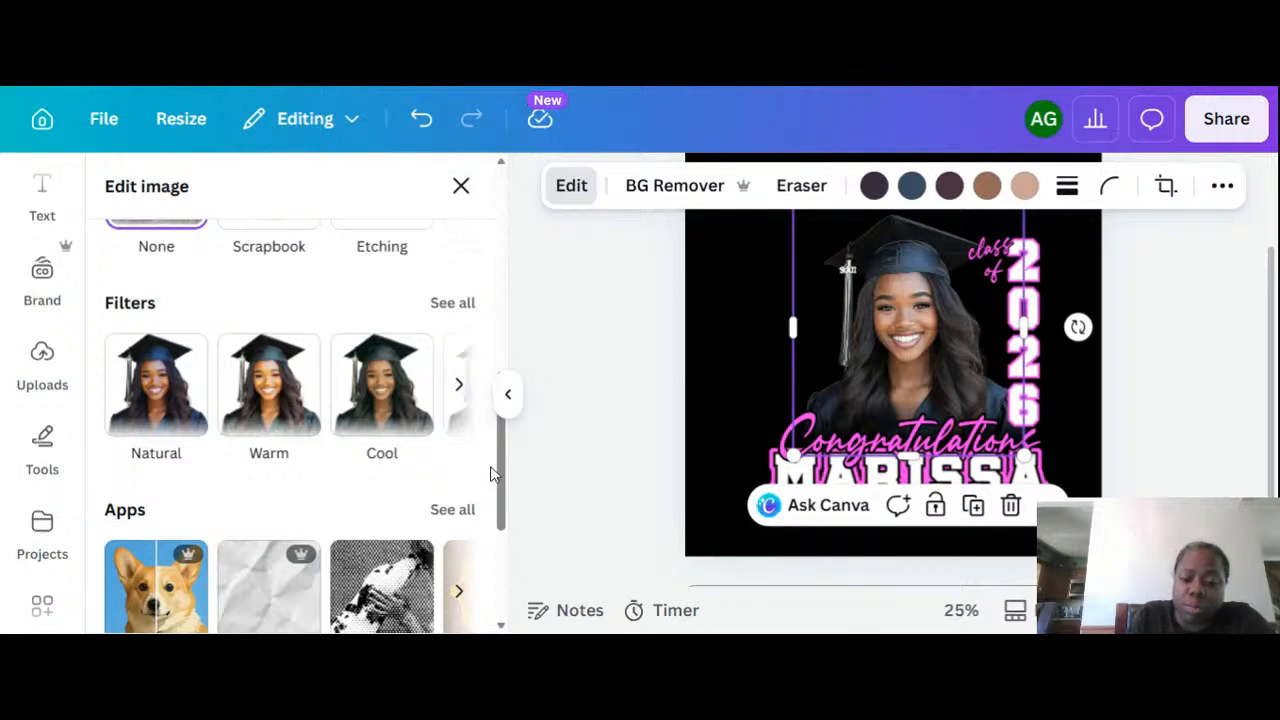
{"action": "left_click_drag", "start_coordinate": [504, 480], "coordinate": [516, 605]}
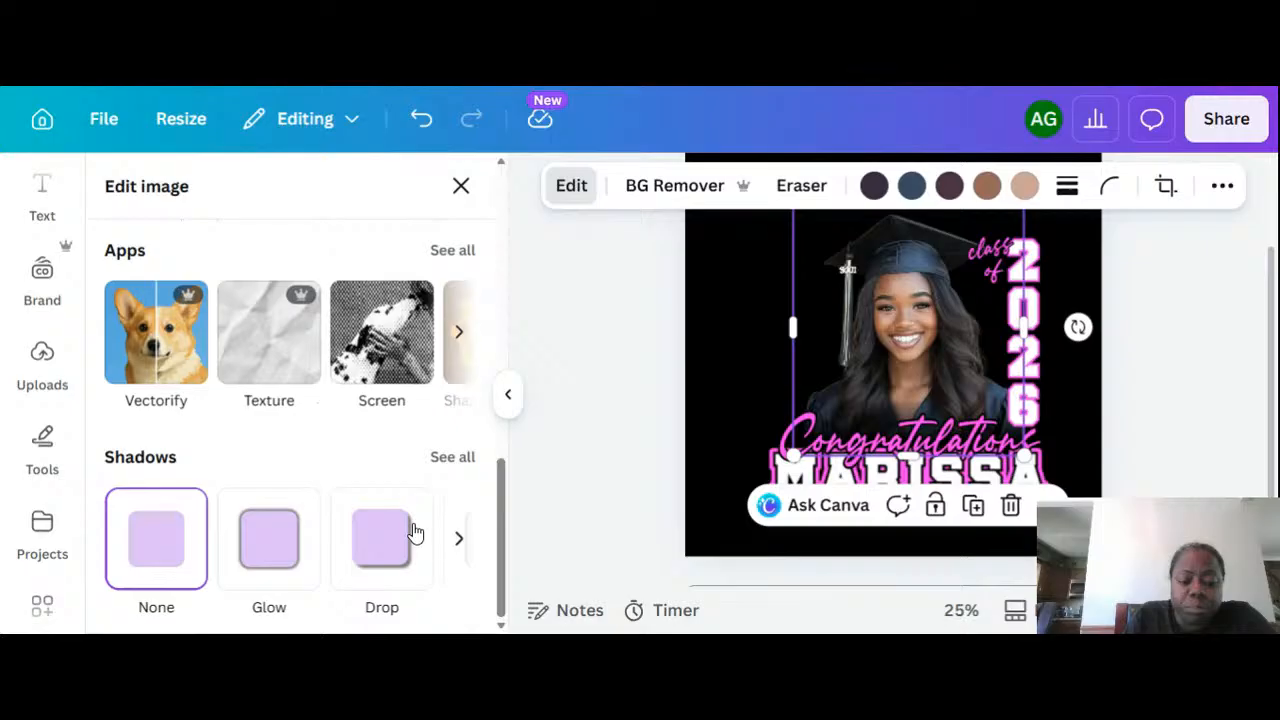
{"action": "left_click", "coordinate": [465, 462]}
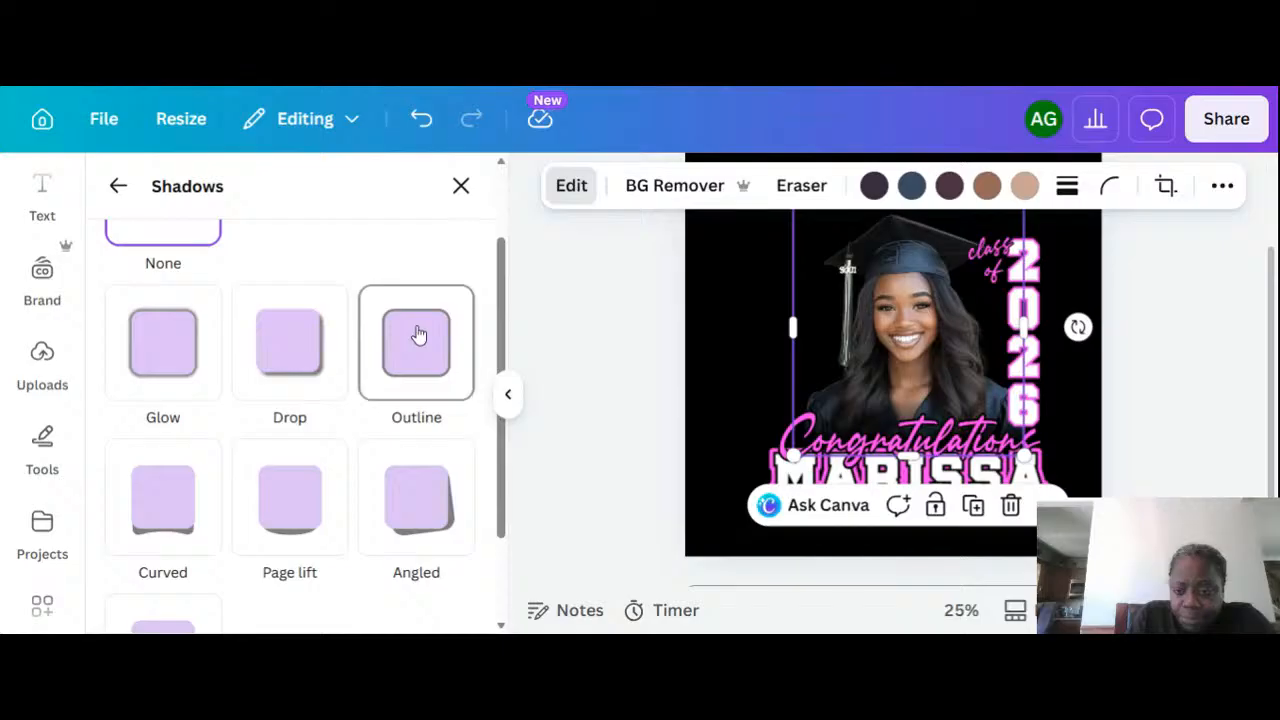
{"action": "left_click", "coordinate": [418, 335]}
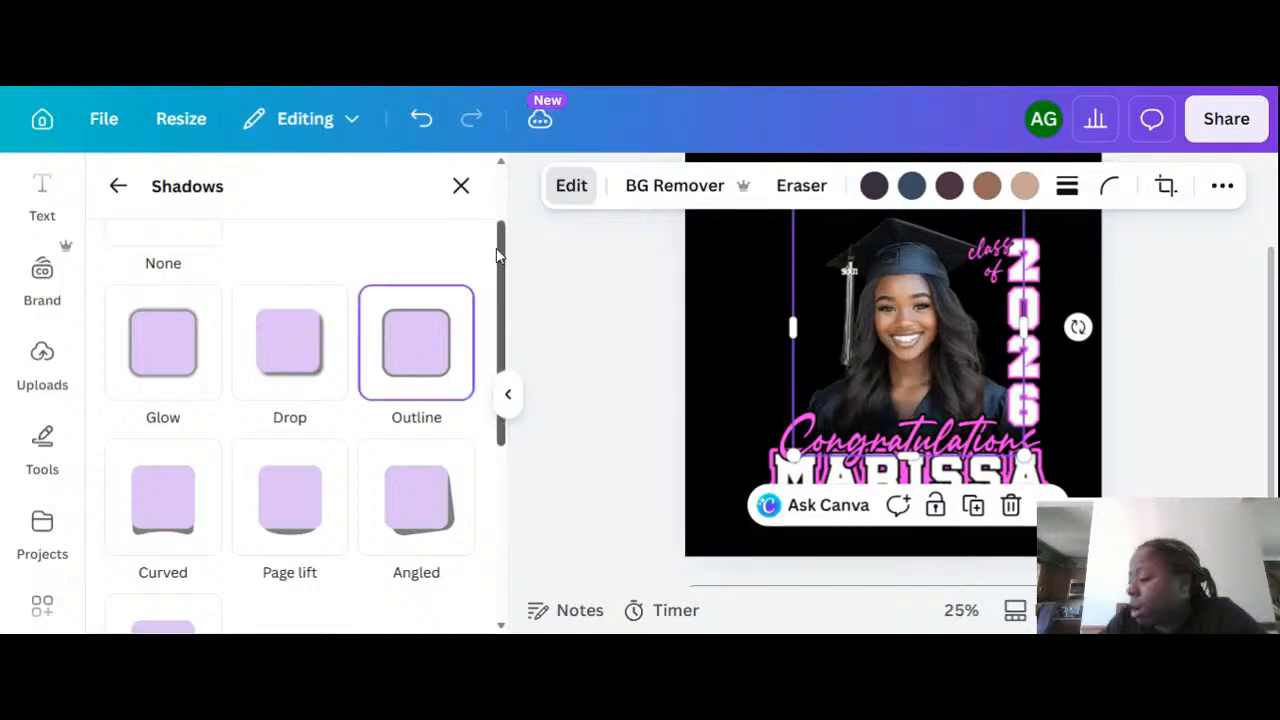
Set the outline color of the graduate photo to #FF45F8.
{"action": "left_click_drag", "start_coordinate": [497, 251], "coordinate": [497, 486]}
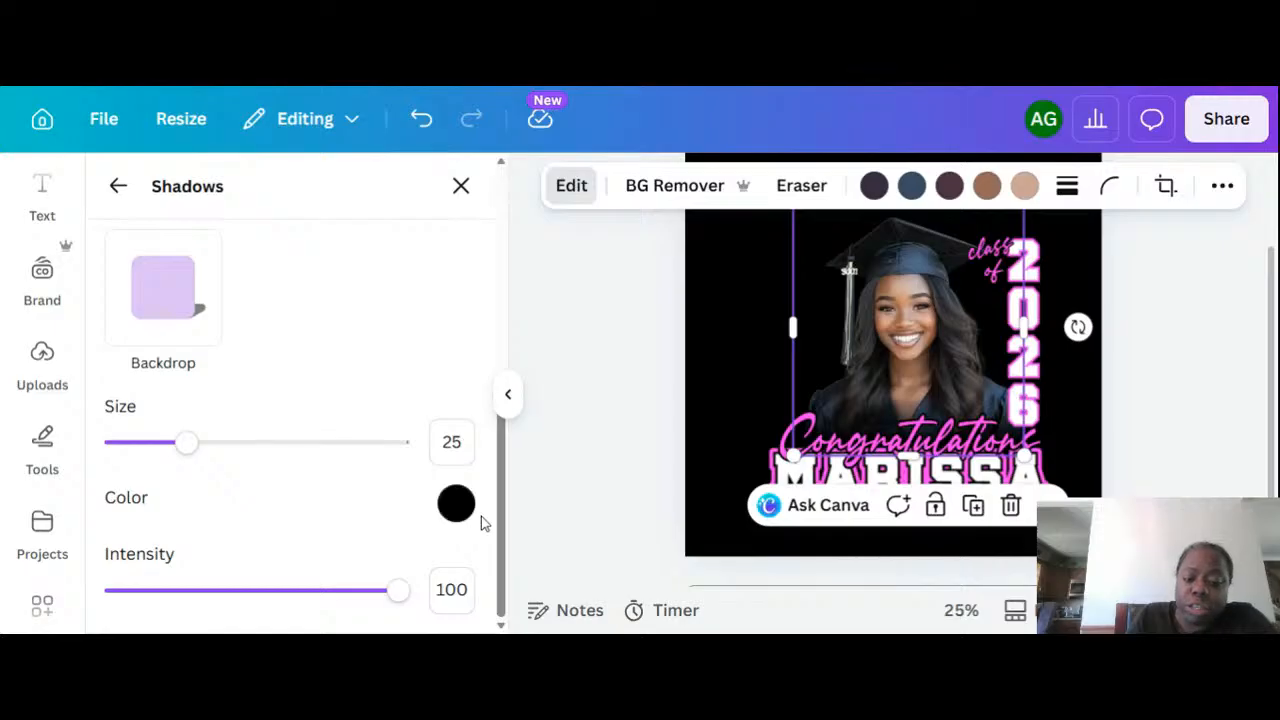
{"action": "left_click", "coordinate": [462, 507]}
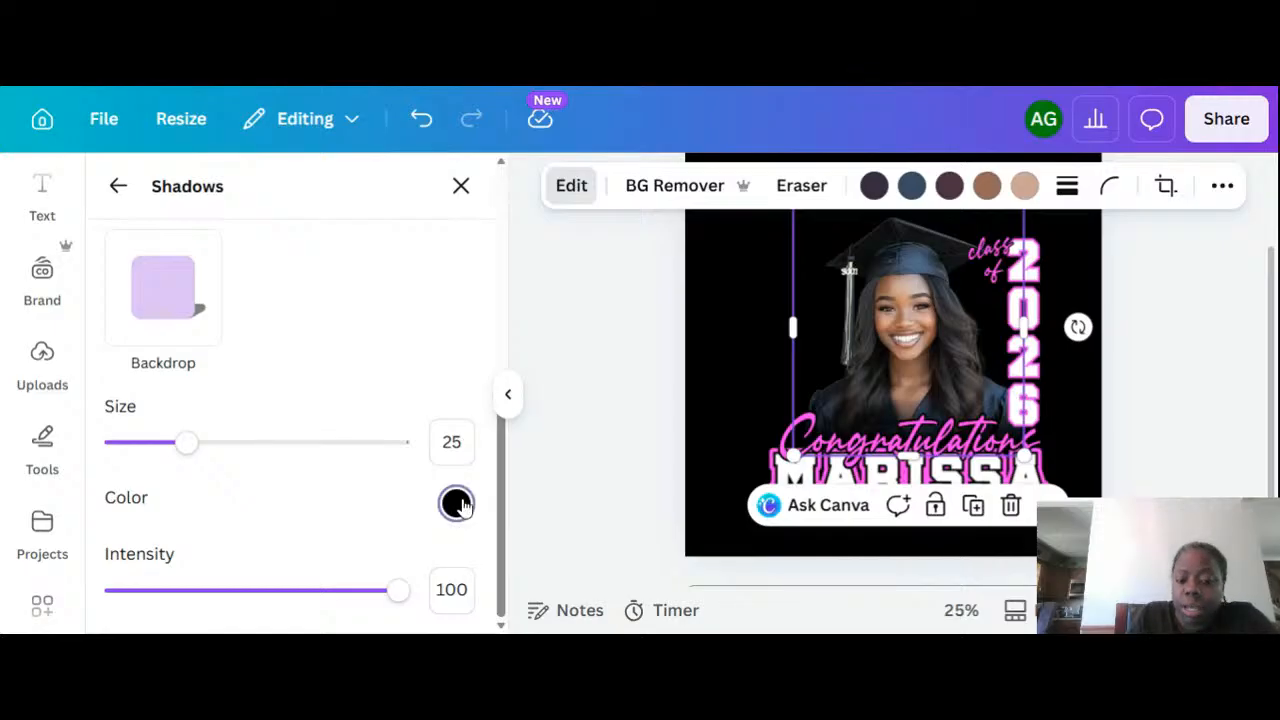
{"action": "left_click", "coordinate": [459, 503]}
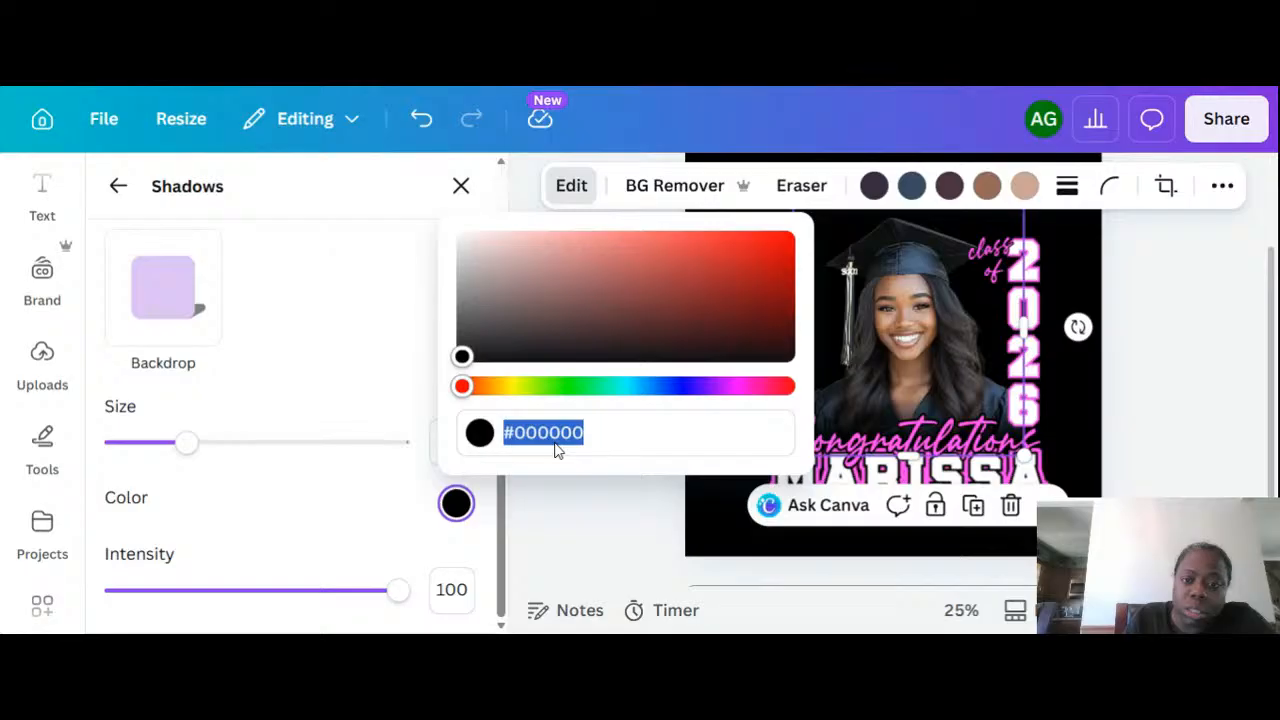
{"action": "type", "text": "#FF45F8"}
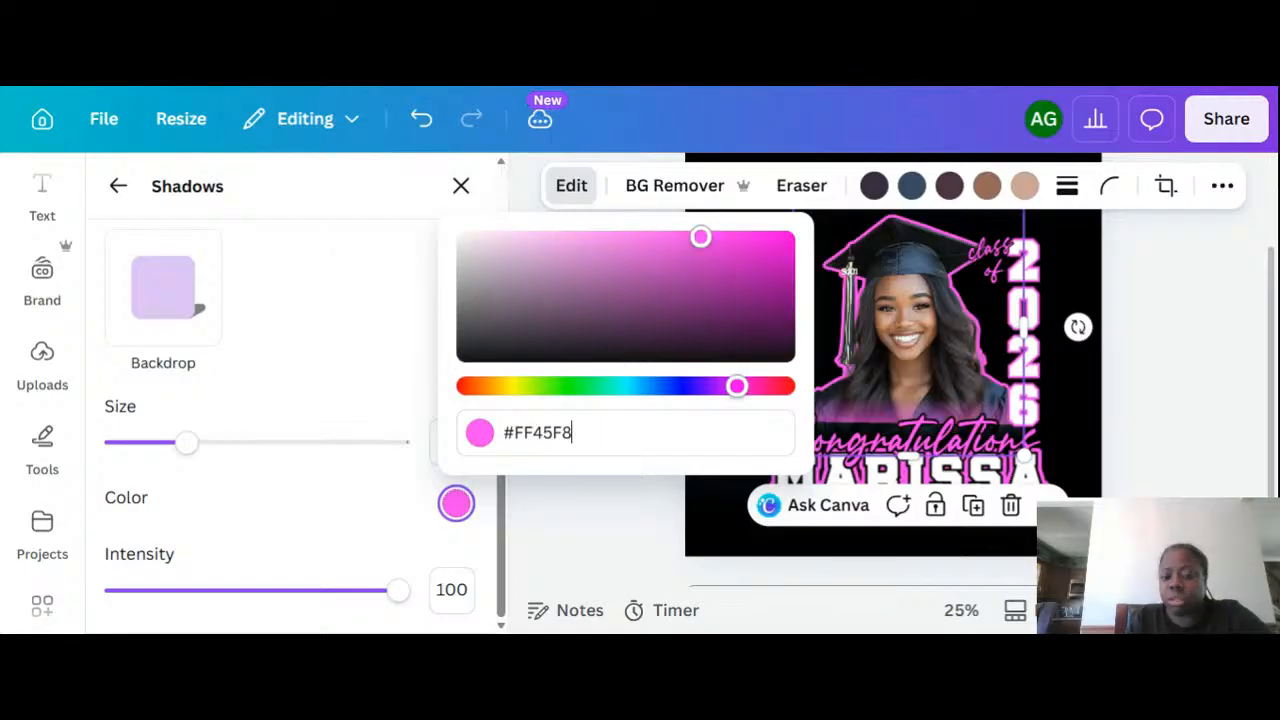
Reduce the graduate photo's pink outline to size 0 at intensity 100.
{"action": "left_click", "coordinate": [357, 308]}
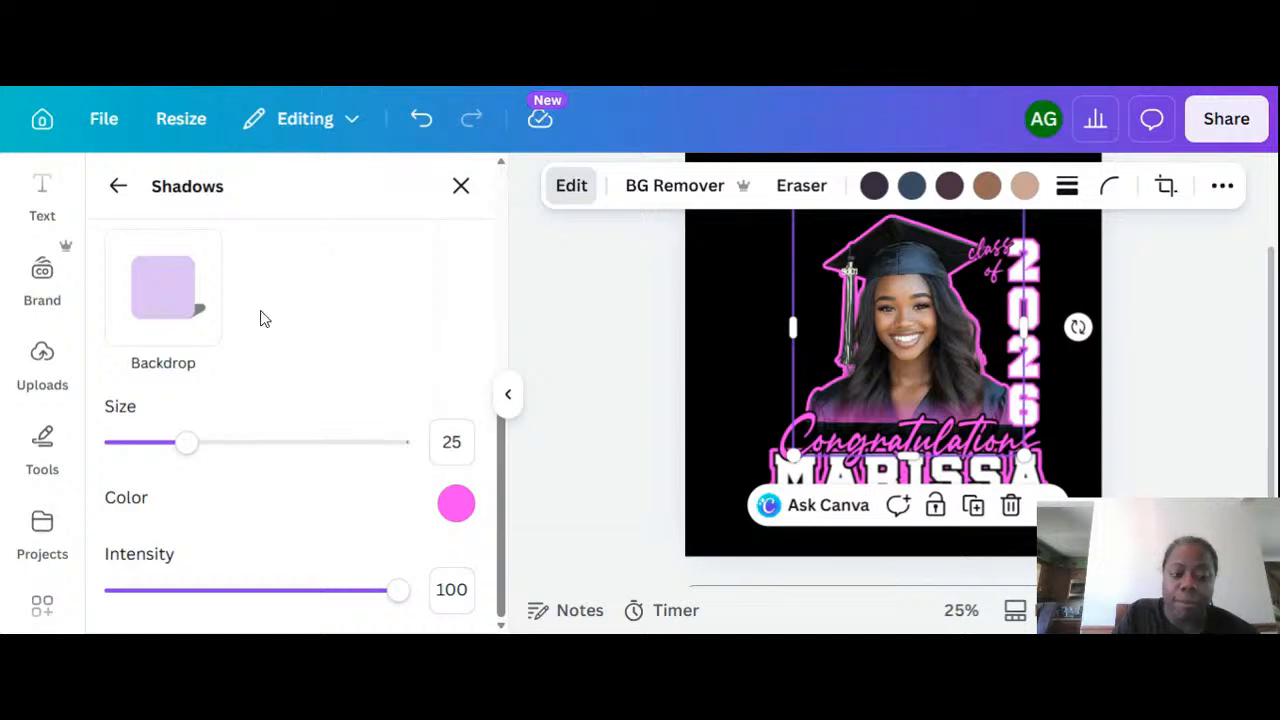
{"action": "left_click_drag", "start_coordinate": [186, 442], "coordinate": [108, 443]}
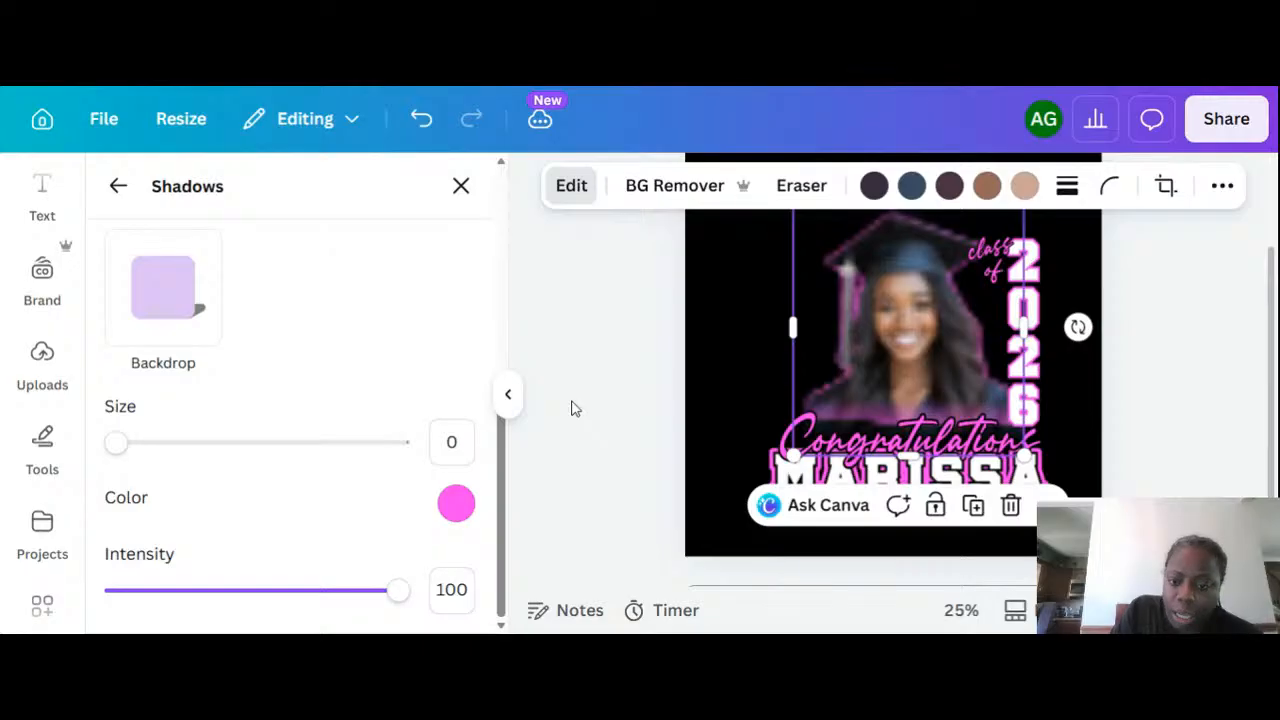
Enlarge the graduate photo slightly and shift it so it is centered behind Congratulations and the name.
{"action": "left_click_drag", "start_coordinate": [793, 457], "coordinate": [768, 491]}
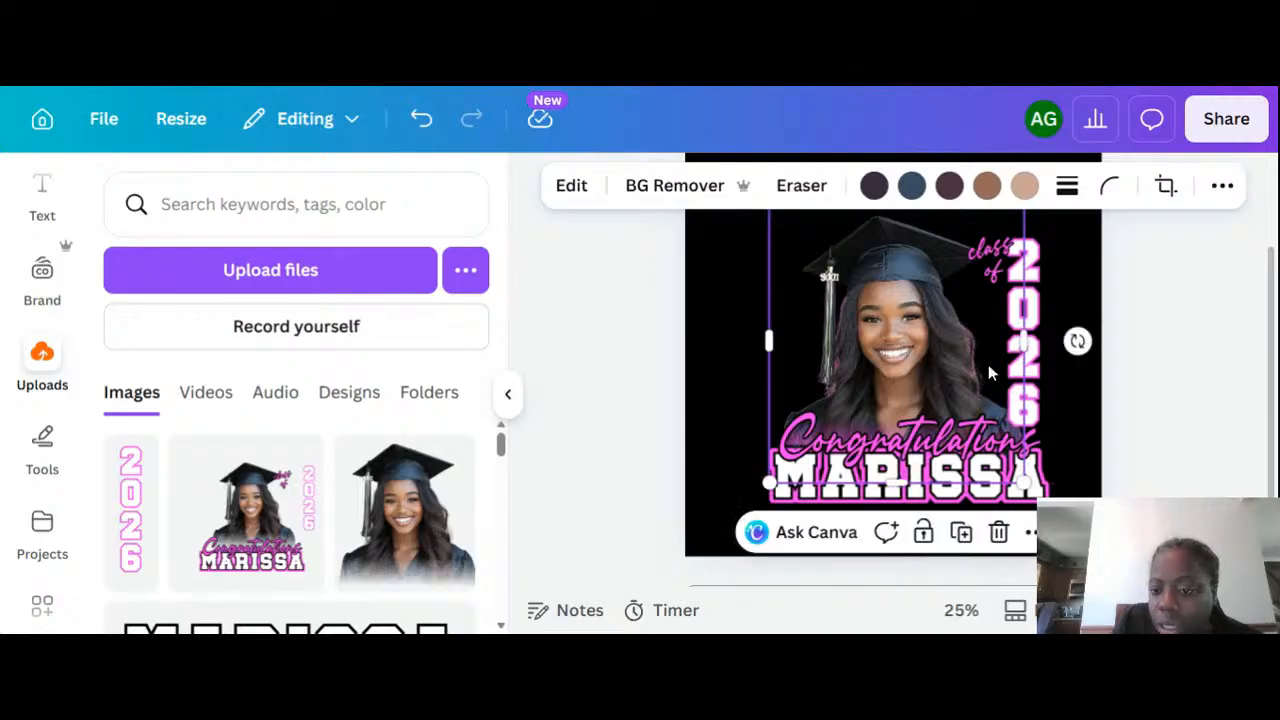
{"action": "key", "text": "ctrl+z"}
{"action": "left_click_drag", "start_coordinate": [930, 317], "coordinate": [912, 338]}
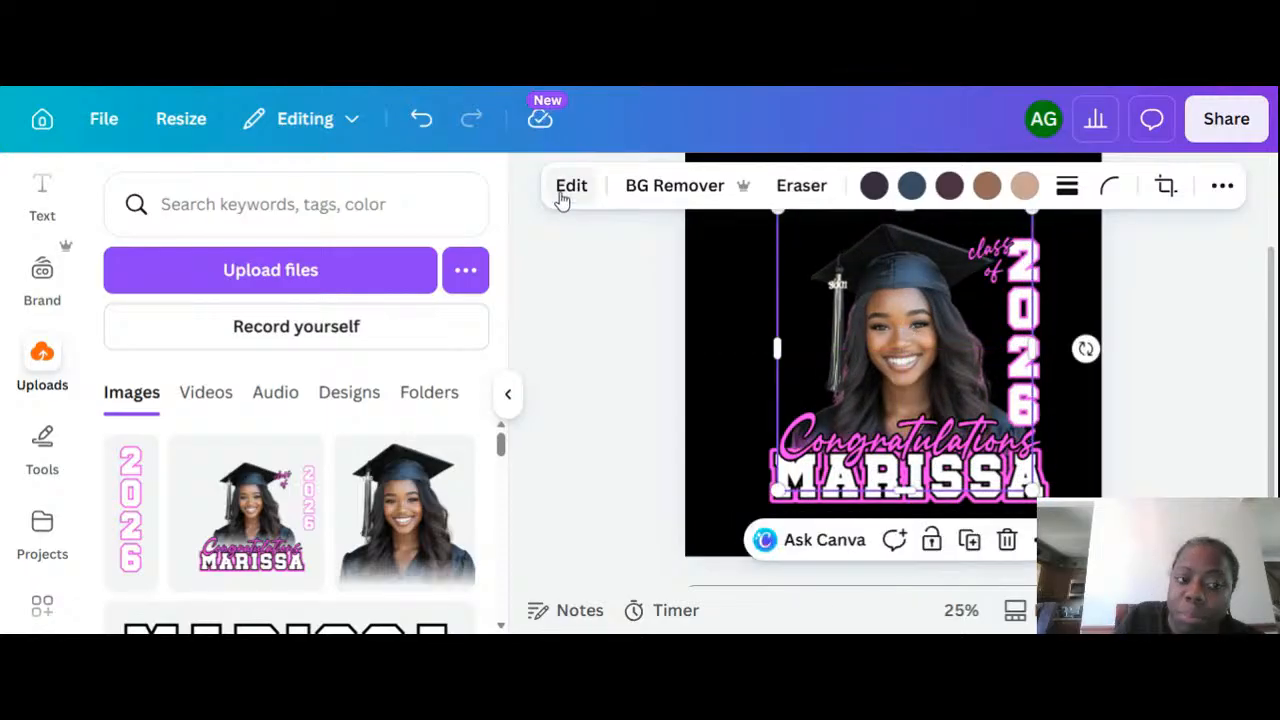
{"action": "scroll", "coordinate": [80, 255], "scroll_direction": "down", "scroll_amount": 4}
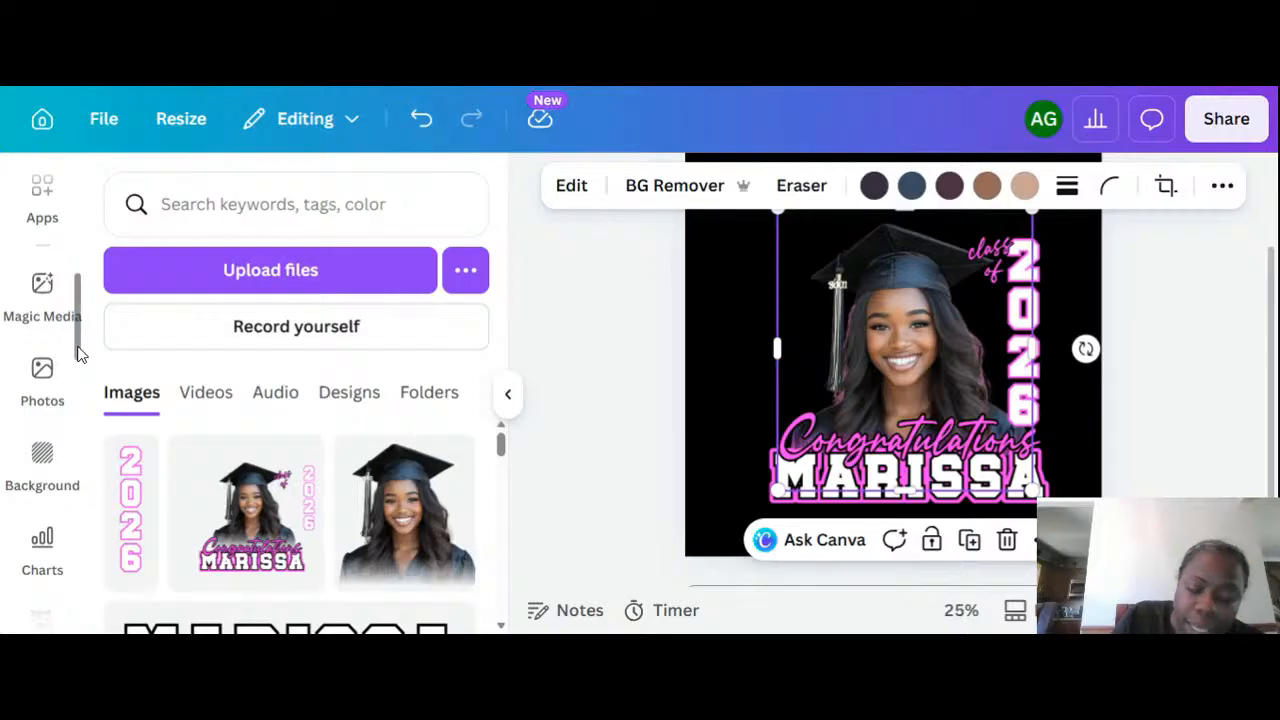
{"action": "scroll", "coordinate": [80, 352], "scroll_direction": "down", "scroll_amount": 3}
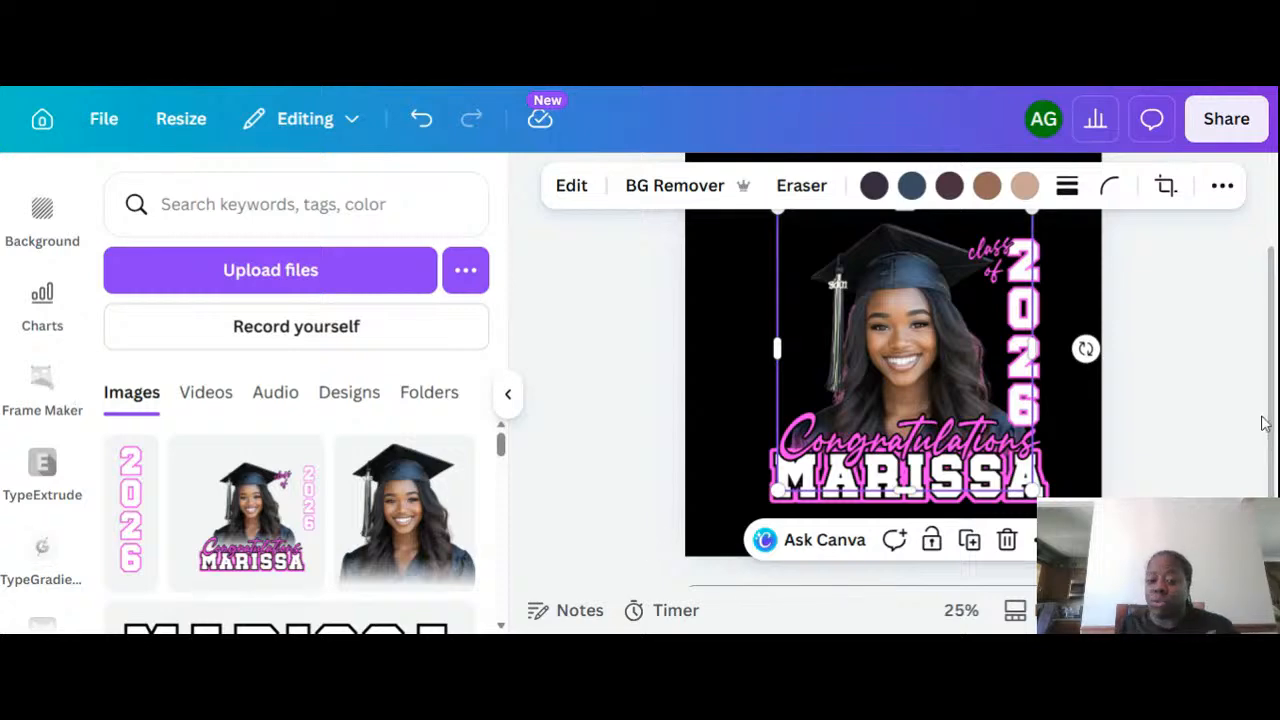
Group the script words class and of, and move the group slightly down and away from the 2026.
{"action": "left_click", "coordinate": [991, 255]}
{"action": "left_click", "coordinate": [990, 277], "text": "shift"}
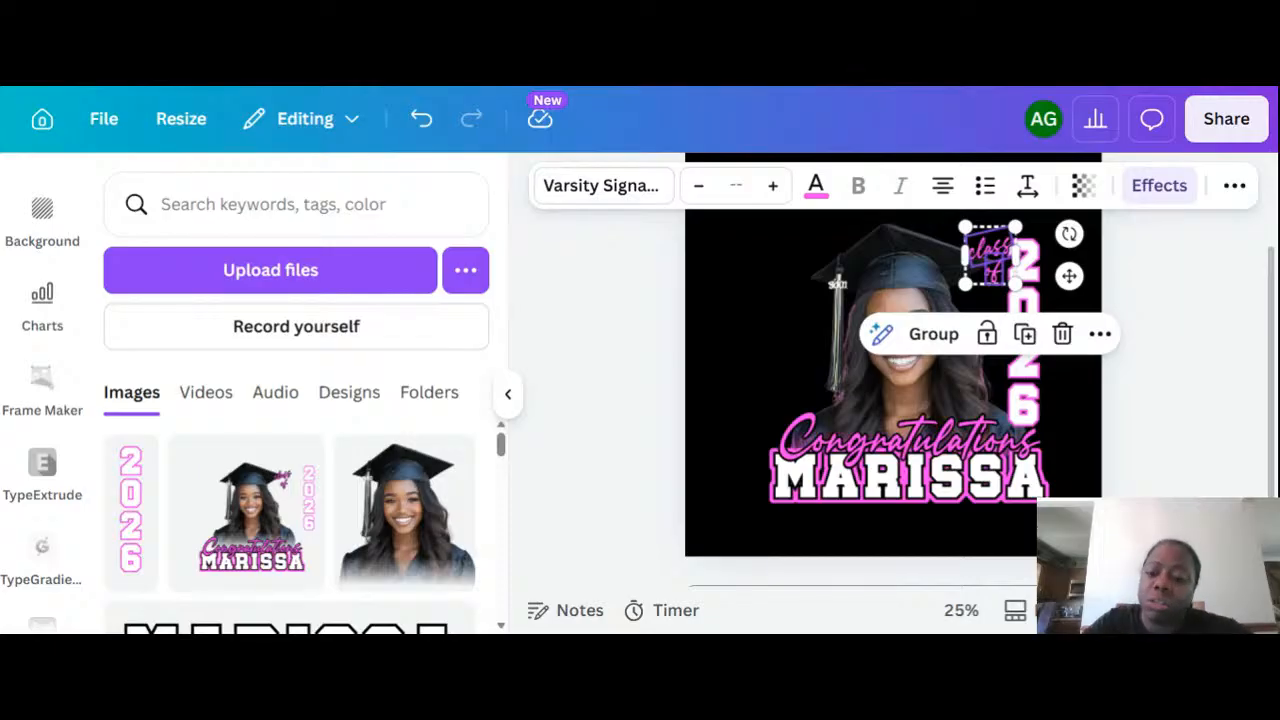
{"action": "left_click", "coordinate": [928, 338]}
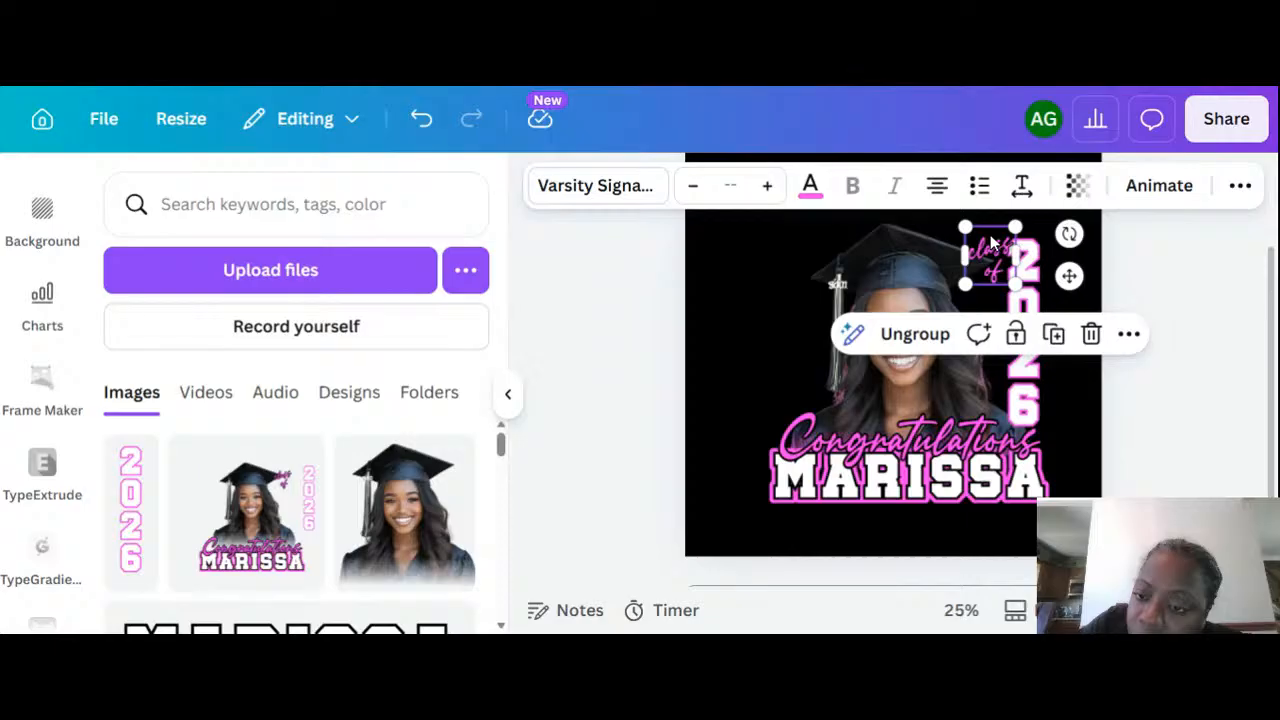
{"action": "left_click_drag", "start_coordinate": [990, 234], "coordinate": [983, 248]}
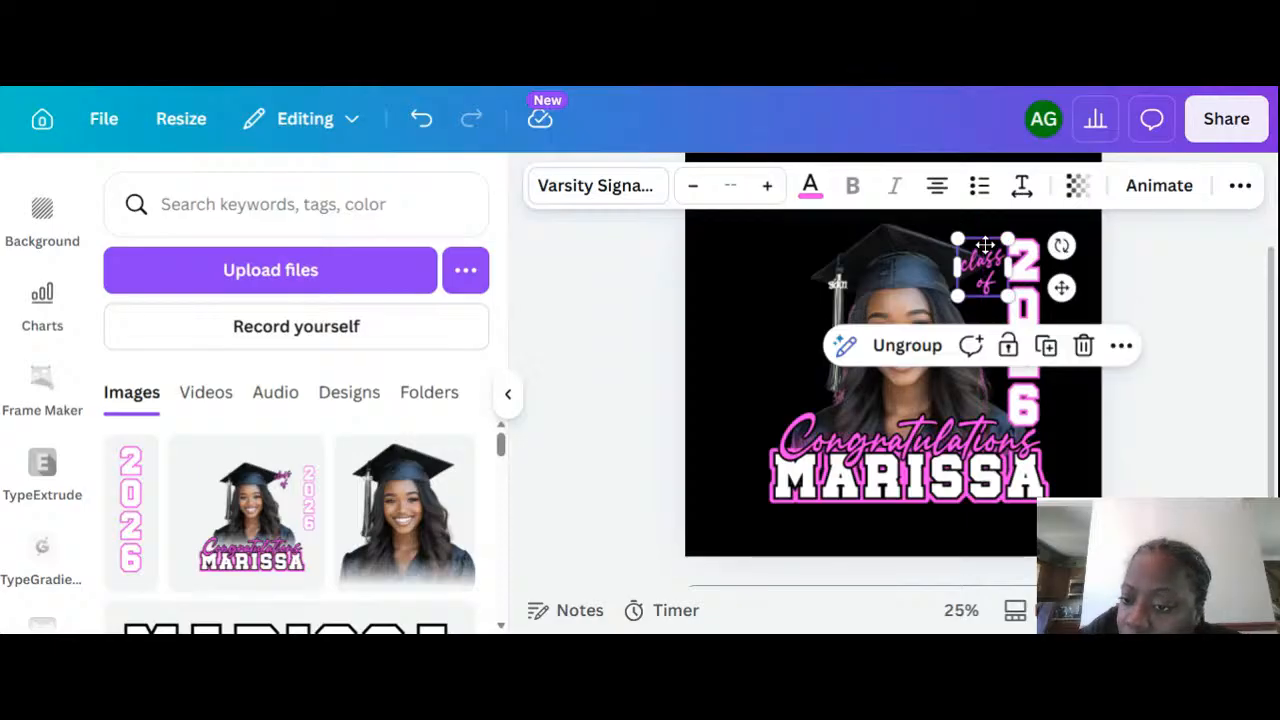
{"action": "left_click", "coordinate": [1206, 296]}
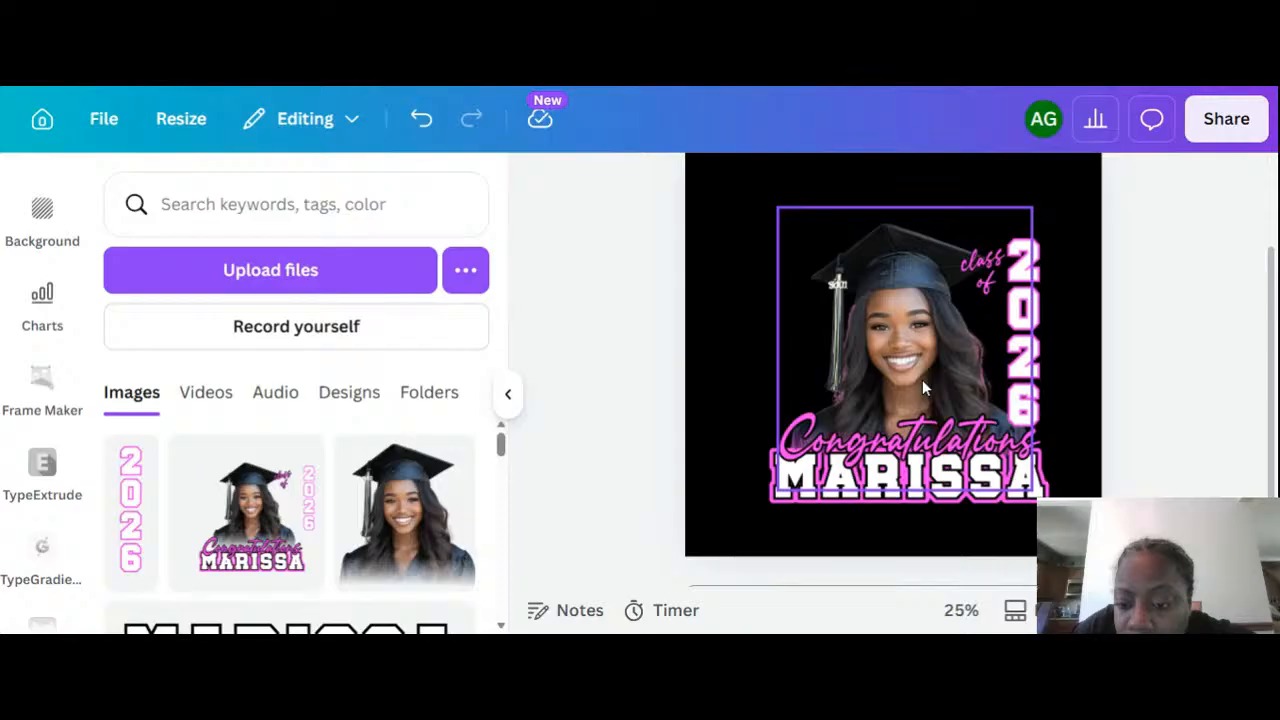
{"action": "scroll", "coordinate": [772, 455], "scroll_direction": "up", "scroll_amount": 2, "text": "ctrl"}
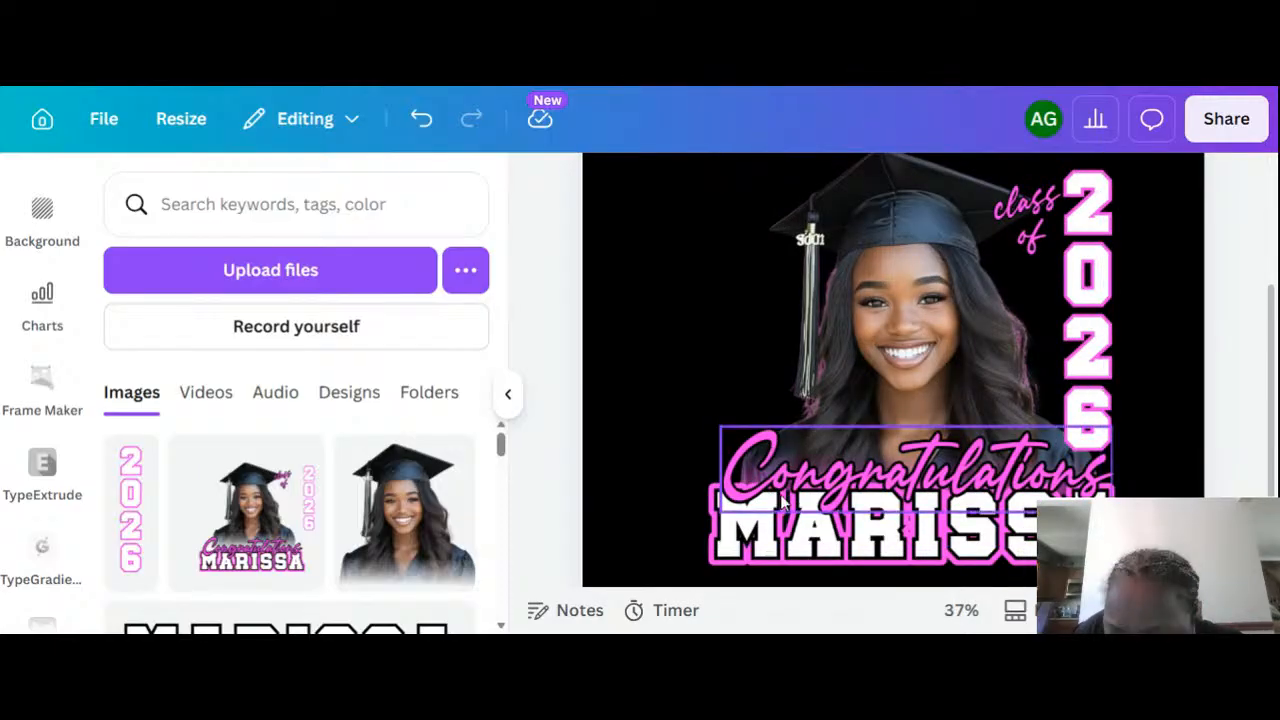
{"action": "scroll", "coordinate": [905, 234], "scroll_direction": "down", "scroll_amount": 2, "text": "ctrl"}
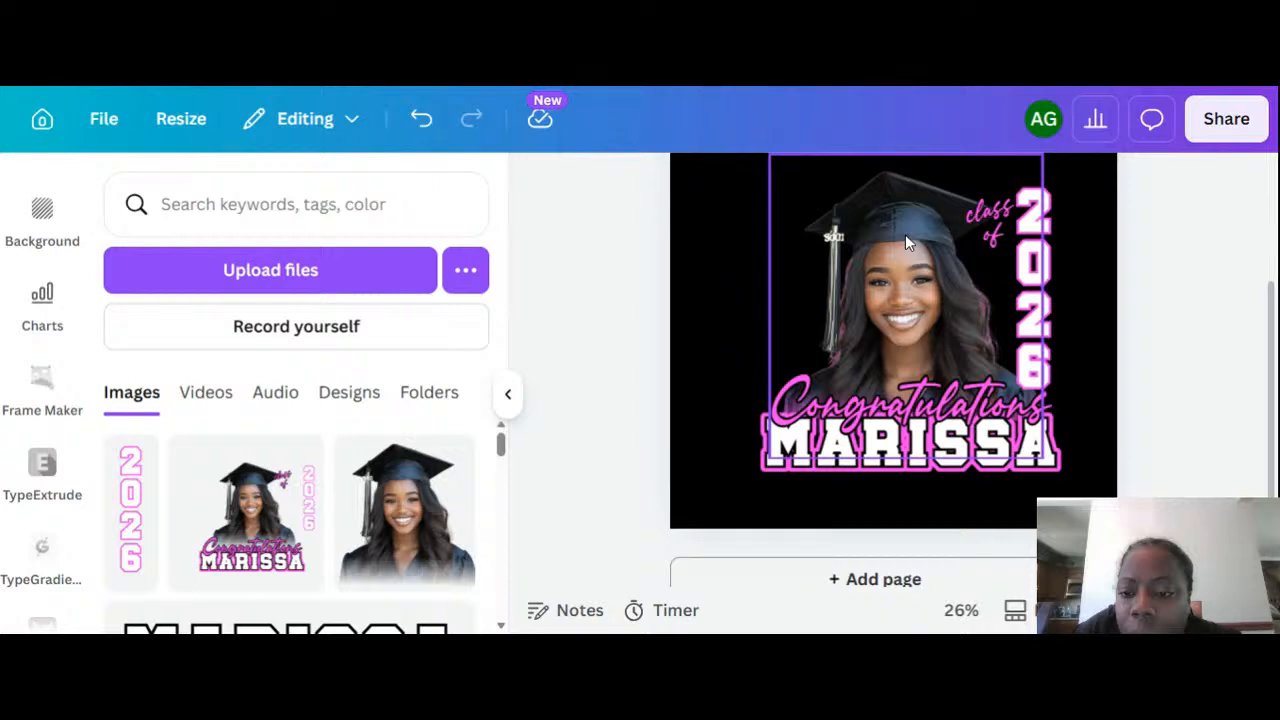
{"action": "scroll", "coordinate": [905, 234], "scroll_direction": "down", "scroll_amount": 1, "text": "ctrl"}
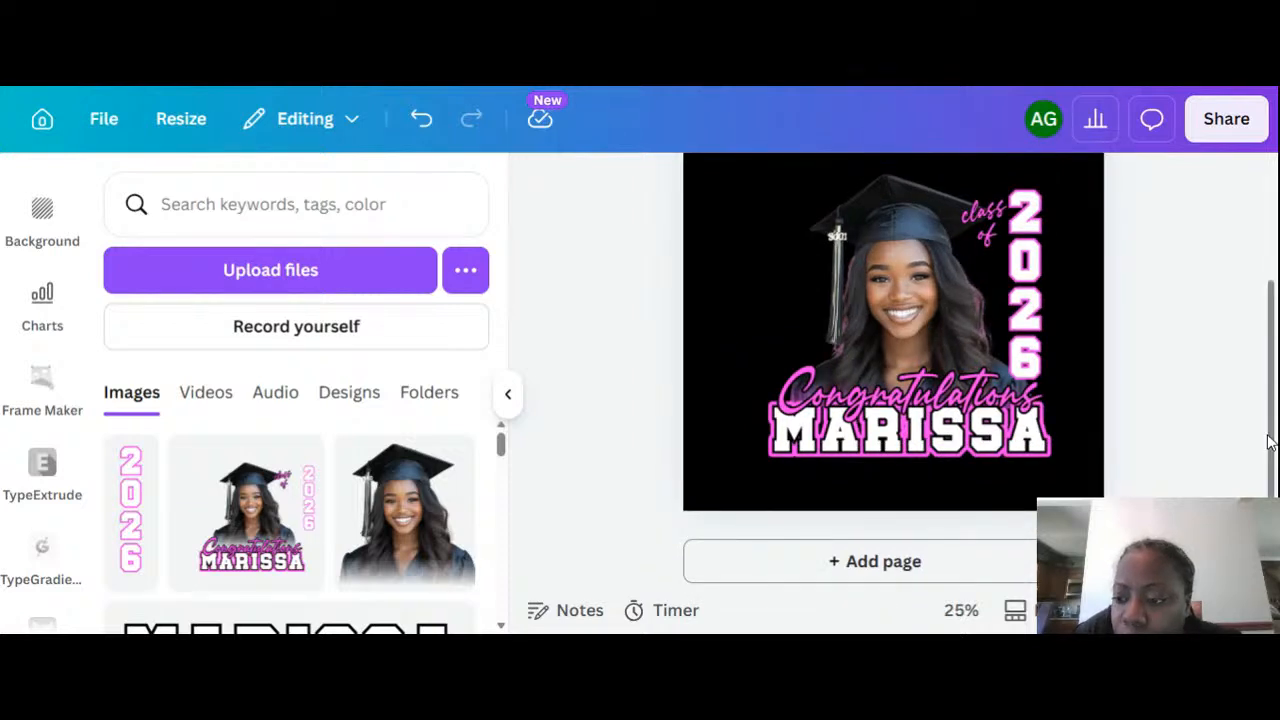
{"action": "left_click_drag", "start_coordinate": [1268, 442], "coordinate": [1268, 414]}
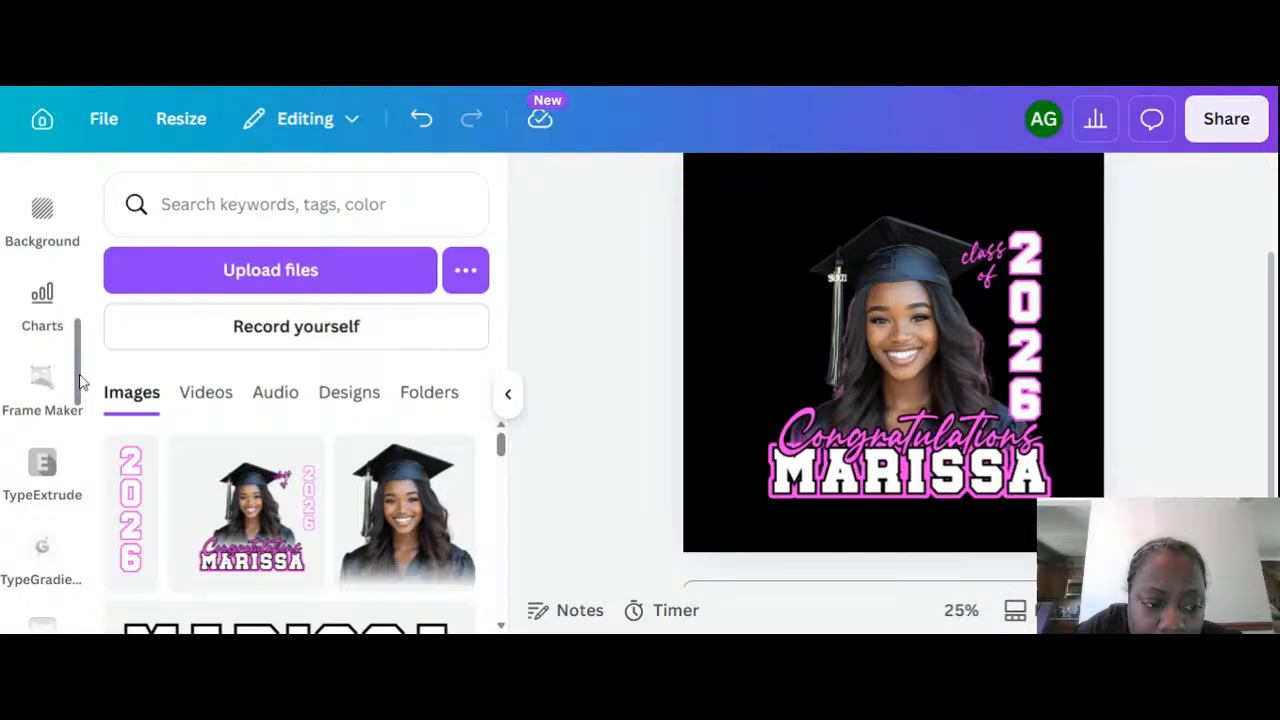
Search the elements library for pink purple background.
{"action": "left_click_drag", "start_coordinate": [80, 380], "coordinate": [78, 240]}
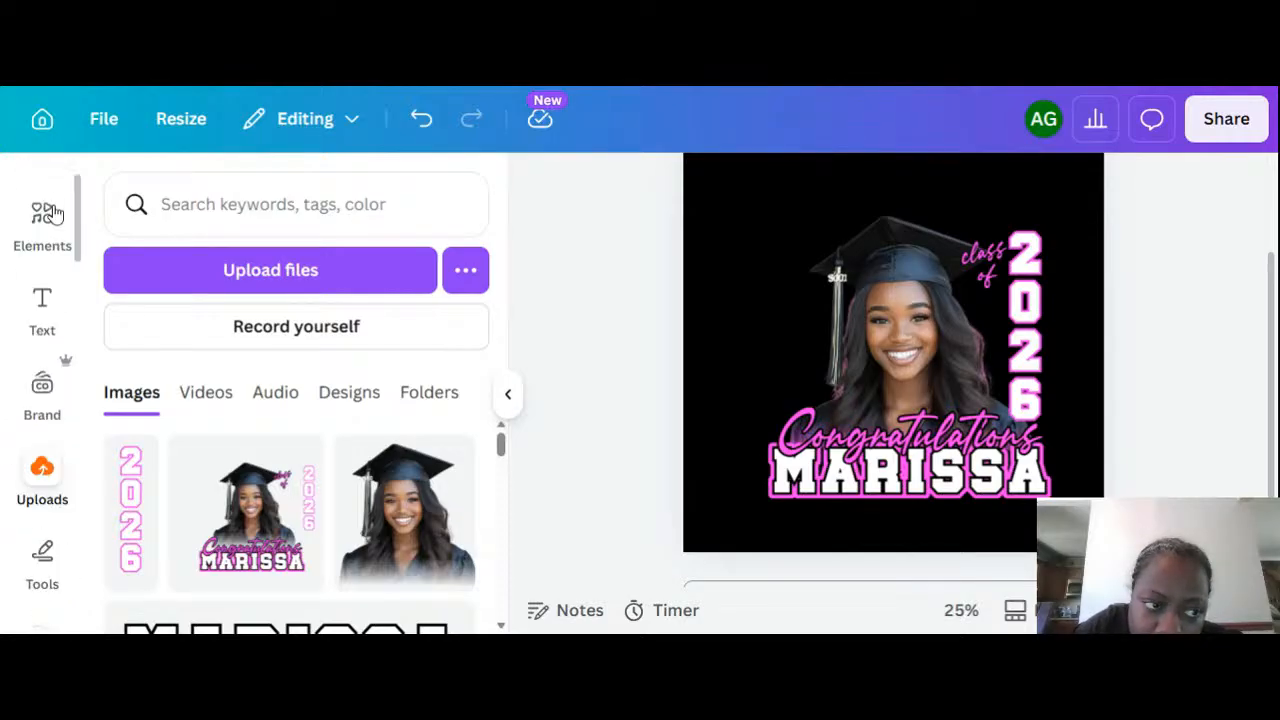
{"action": "left_click", "coordinate": [38, 236]}
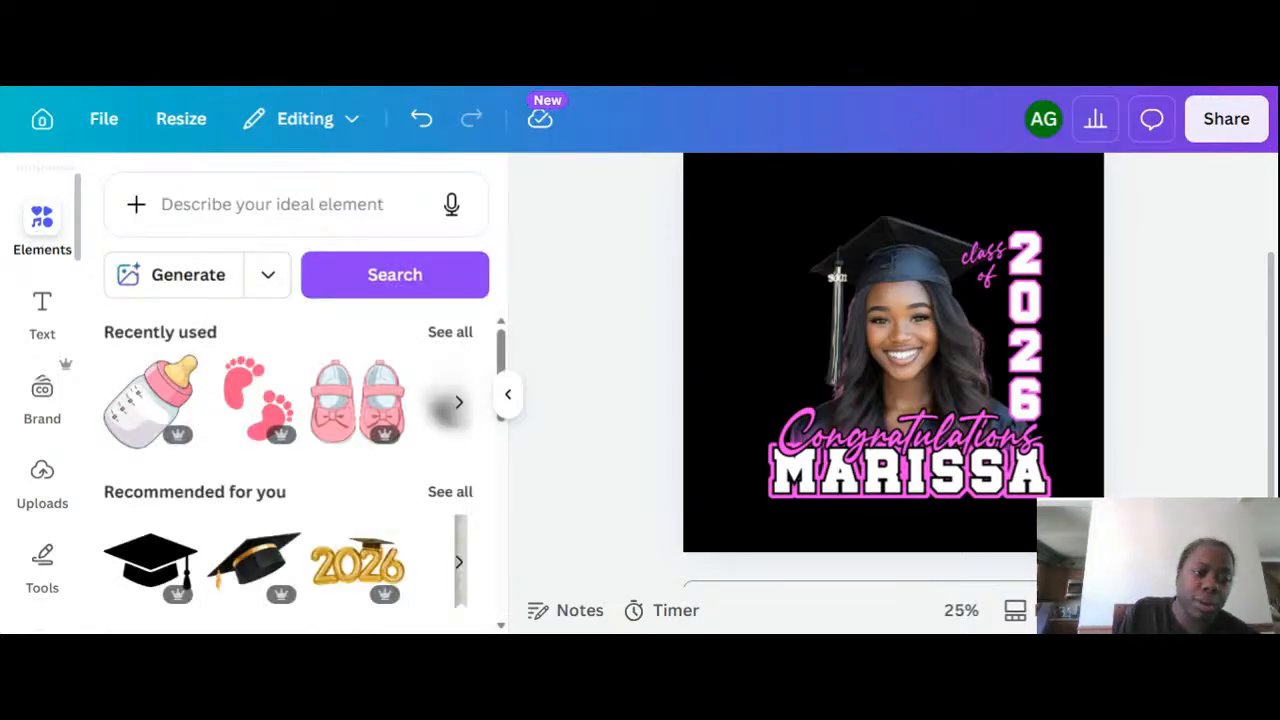
{"action": "left_click", "coordinate": [272, 204]}
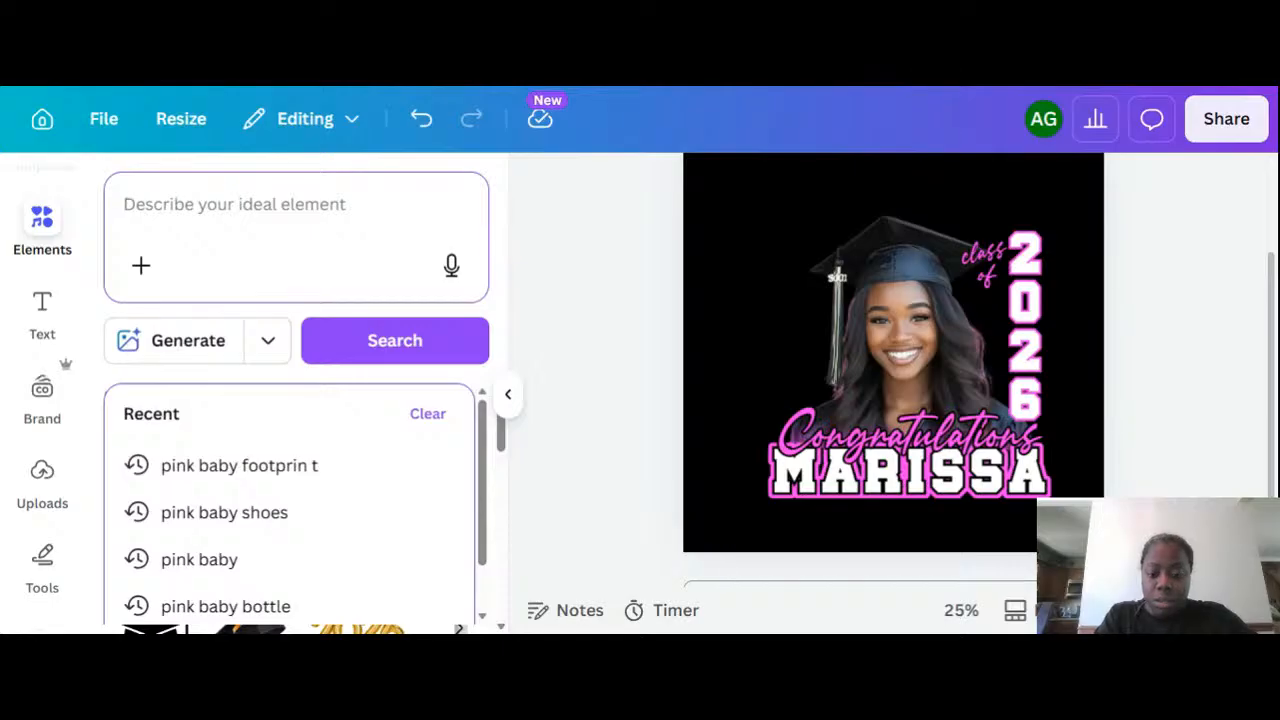
{"action": "type", "text": "pink purple"}
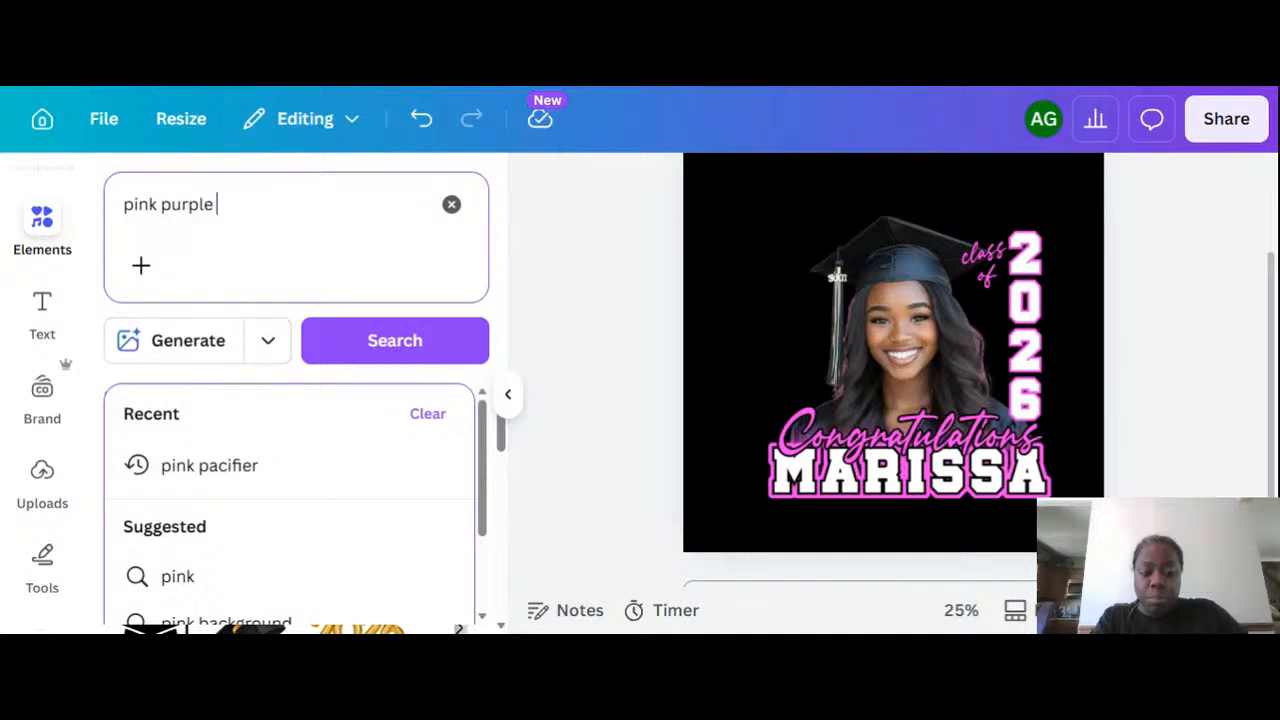
{"action": "type", "text": " background"}
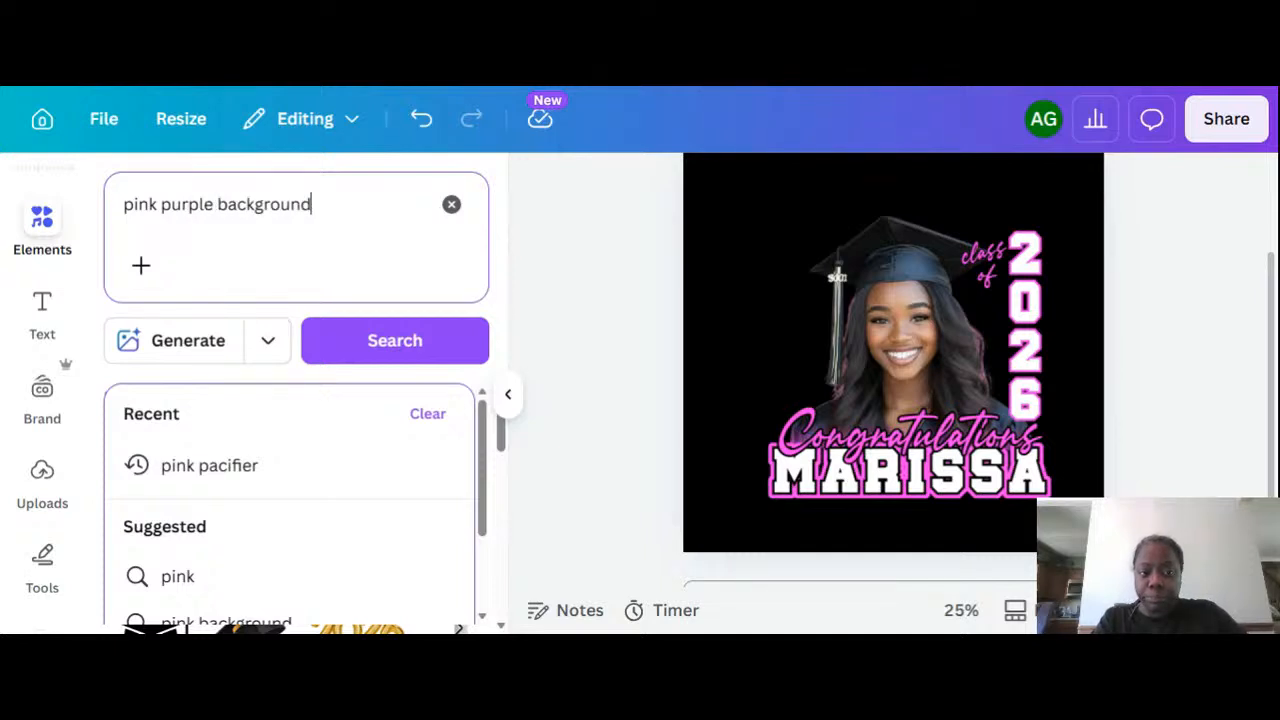
{"action": "key", "text": "Return"}
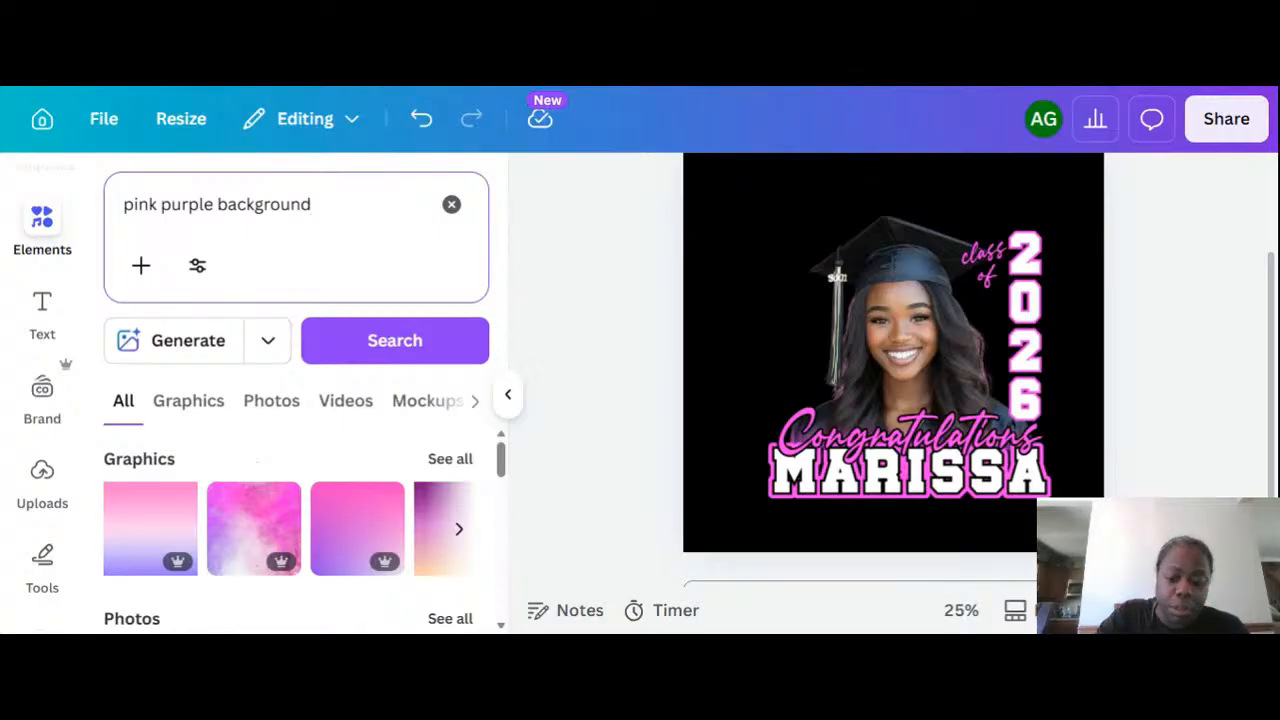
Shorten the element search to pink purple and show all matching graphics.
{"action": "key", "text": "BackSpace"}
{"action": "key", "text": "BackSpace"}
{"action": "key", "text": "BackSpace"}
{"action": "key", "text": "BackSpace"}
{"action": "key", "text": "BackSpace"}
{"action": "key", "text": "BackSpace"}
{"action": "key", "text": "BackSpace"}
{"action": "key", "text": "BackSpace"}
{"action": "key", "text": "BackSpace"}
{"action": "key", "text": "BackSpace"}
{"action": "key", "text": "BackSpace"}
{"action": "key", "text": "Return"}
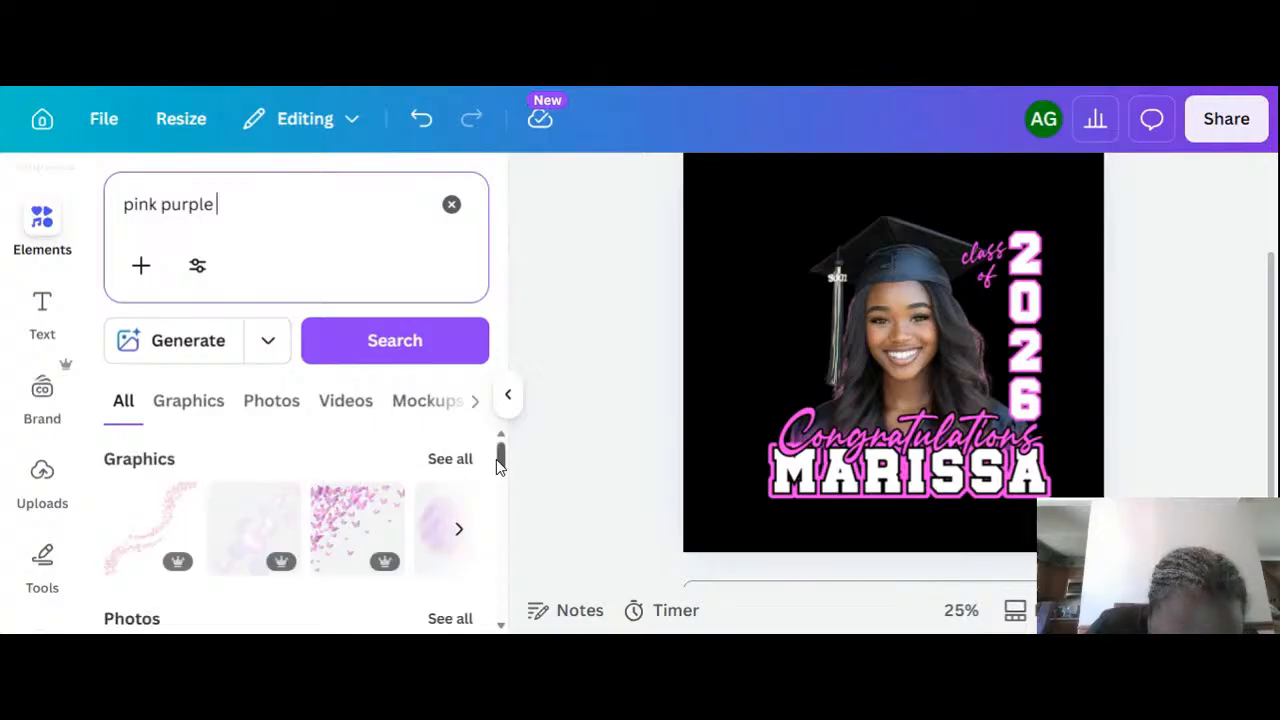
{"action": "left_click_drag", "start_coordinate": [500, 465], "coordinate": [502, 515]}
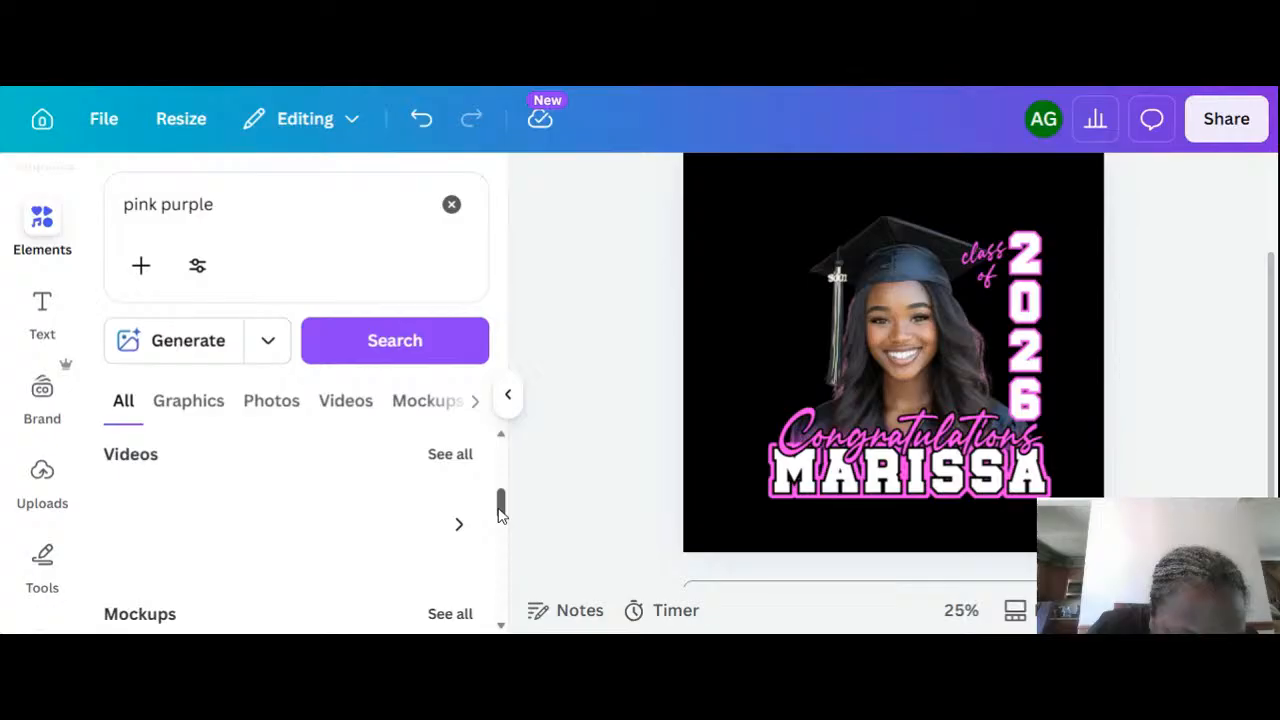
{"action": "left_click_drag", "start_coordinate": [502, 513], "coordinate": [504, 410]}
{"action": "scroll", "coordinate": [511, 582], "scroll_direction": "down", "scroll_amount": 1}
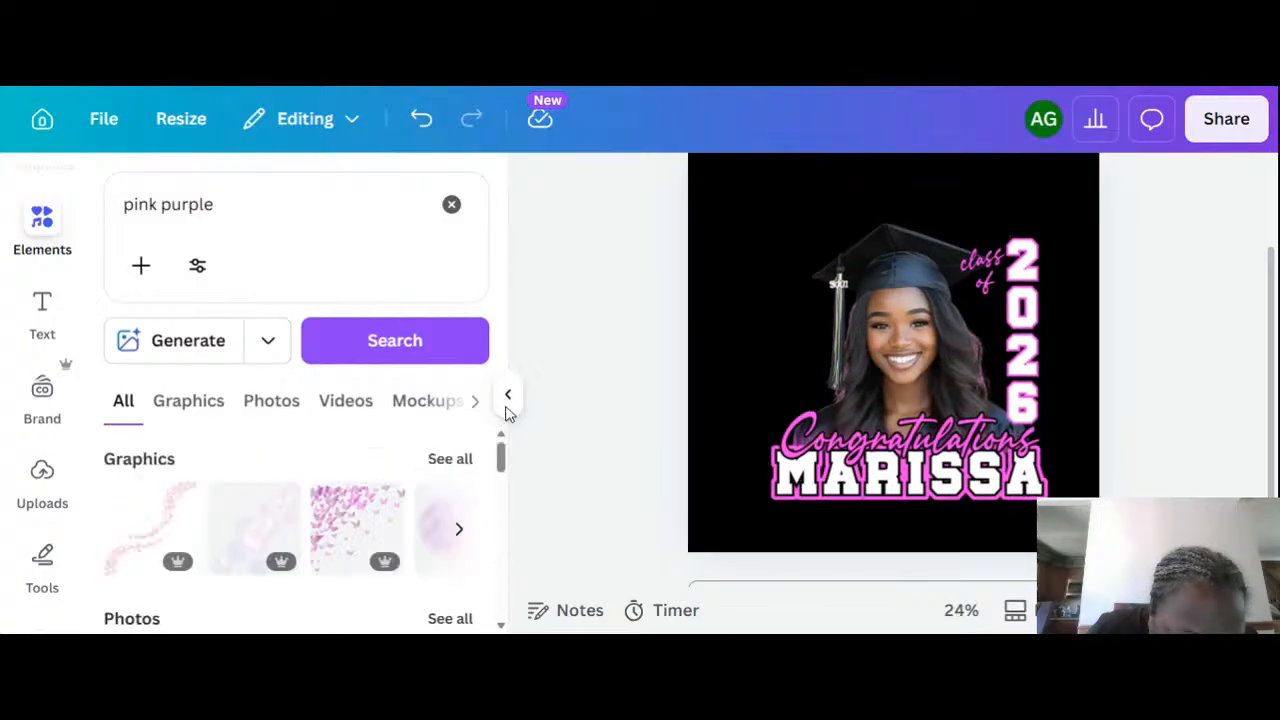
{"action": "left_click", "coordinate": [463, 459]}
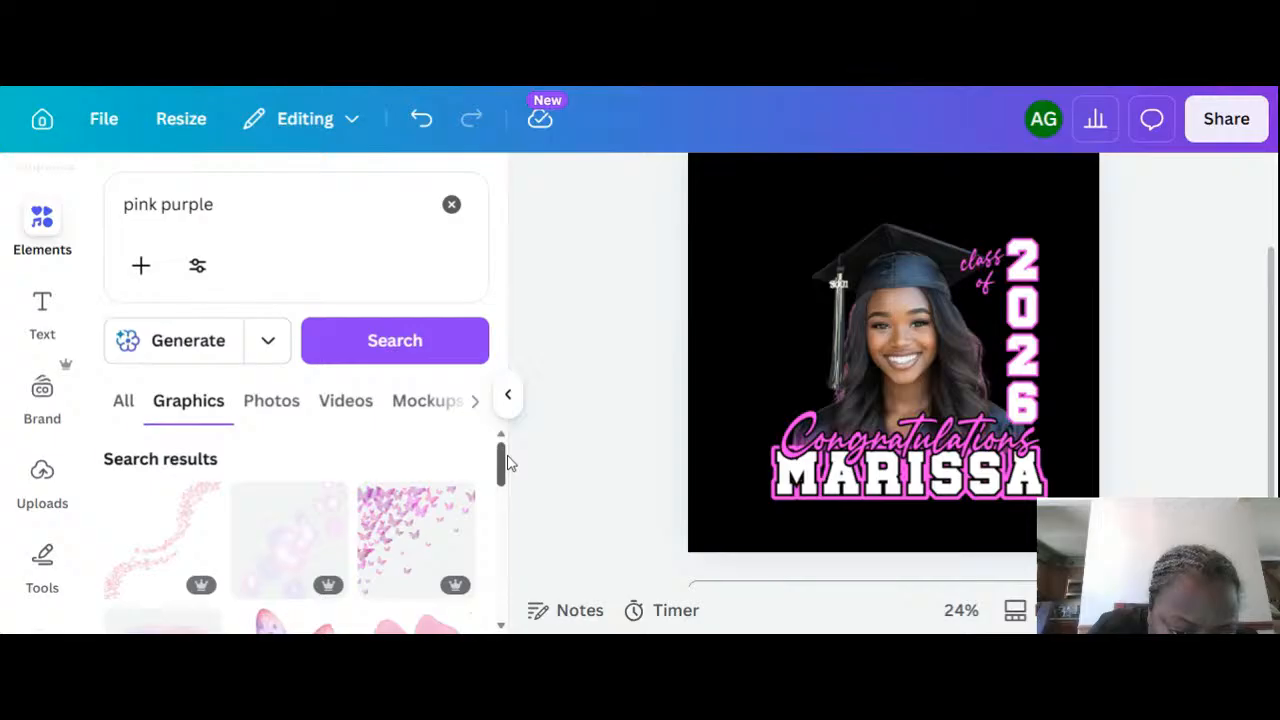
Find the scattered pink and purple butterflies graphic among the results and add it to the design.
{"action": "left_click_drag", "start_coordinate": [507, 461], "coordinate": [493, 552]}
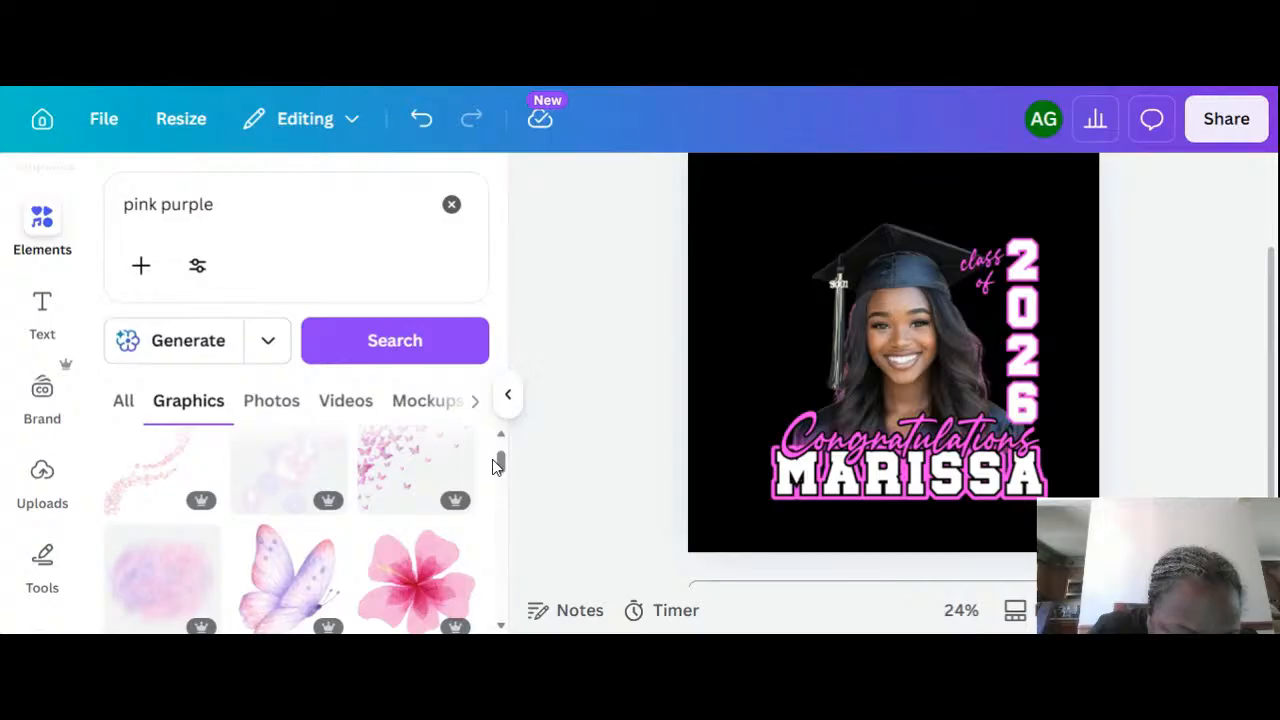
{"action": "left_click_drag", "start_coordinate": [500, 462], "coordinate": [505, 568]}
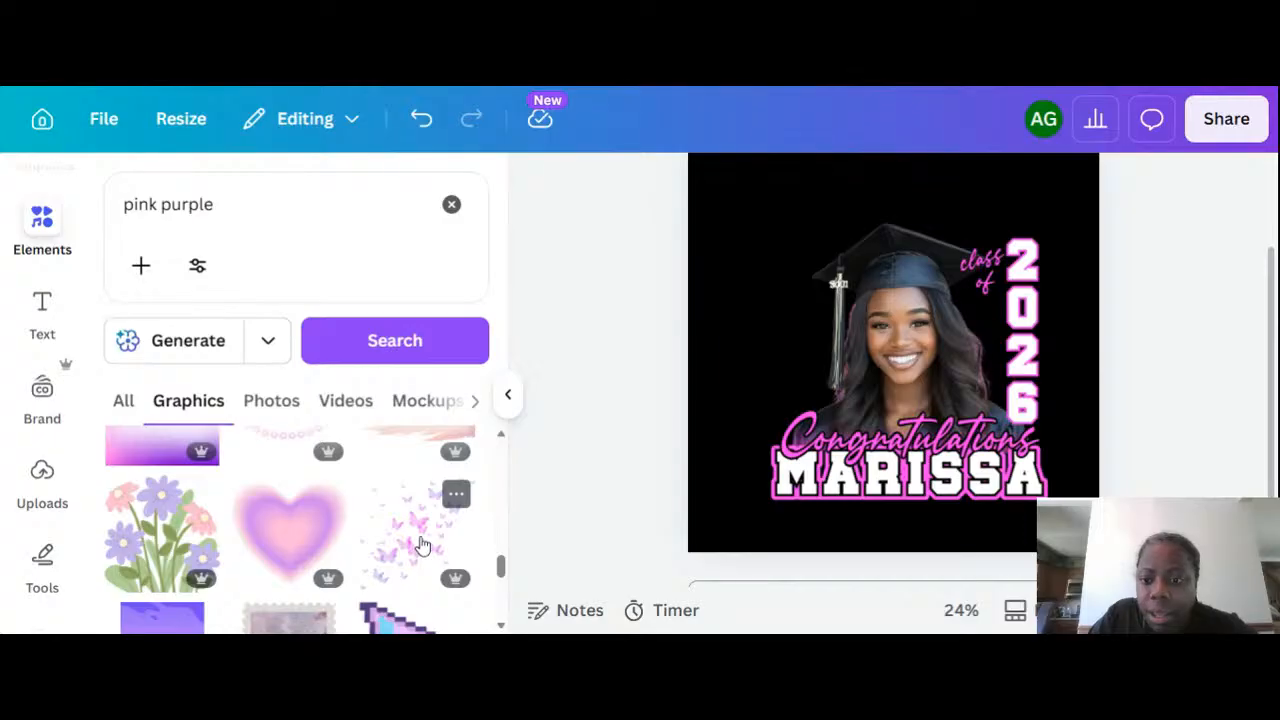
{"action": "left_click", "coordinate": [421, 545]}
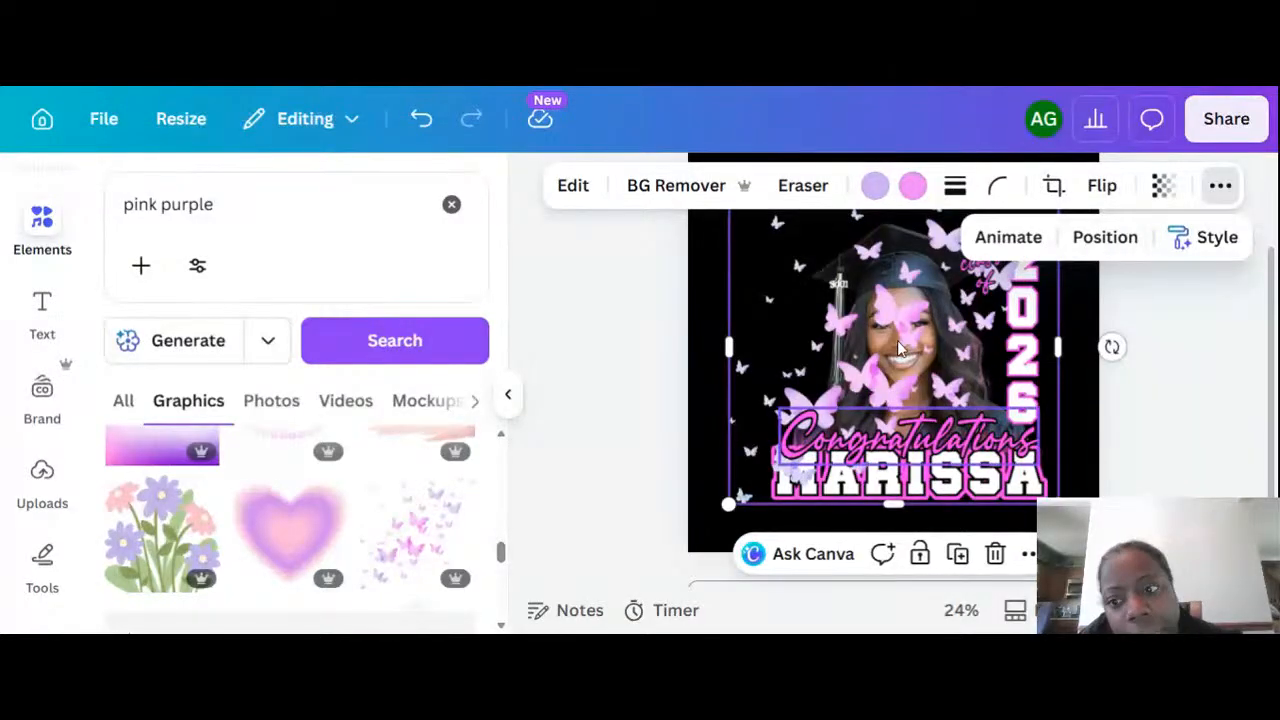
Send the butterflies graphic to the back and shift it toward the 2026 side of the design.
{"action": "left_click", "coordinate": [1106, 240]}
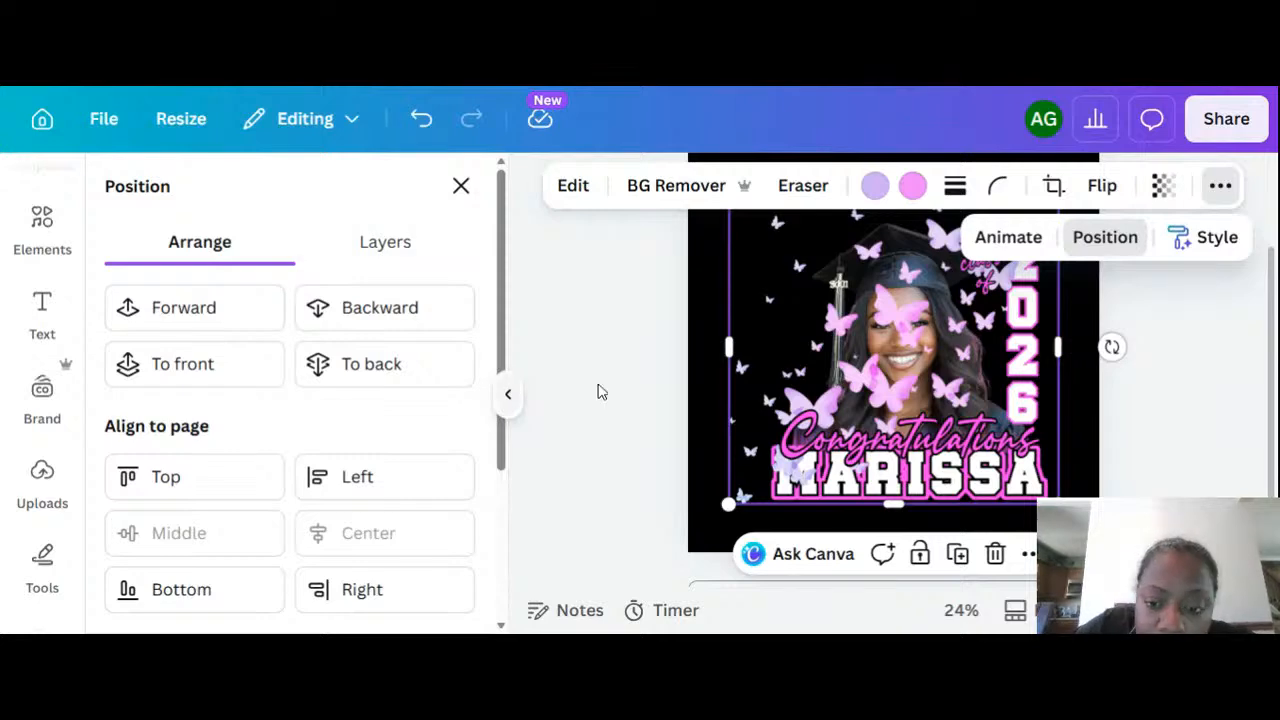
{"action": "left_click", "coordinate": [367, 375]}
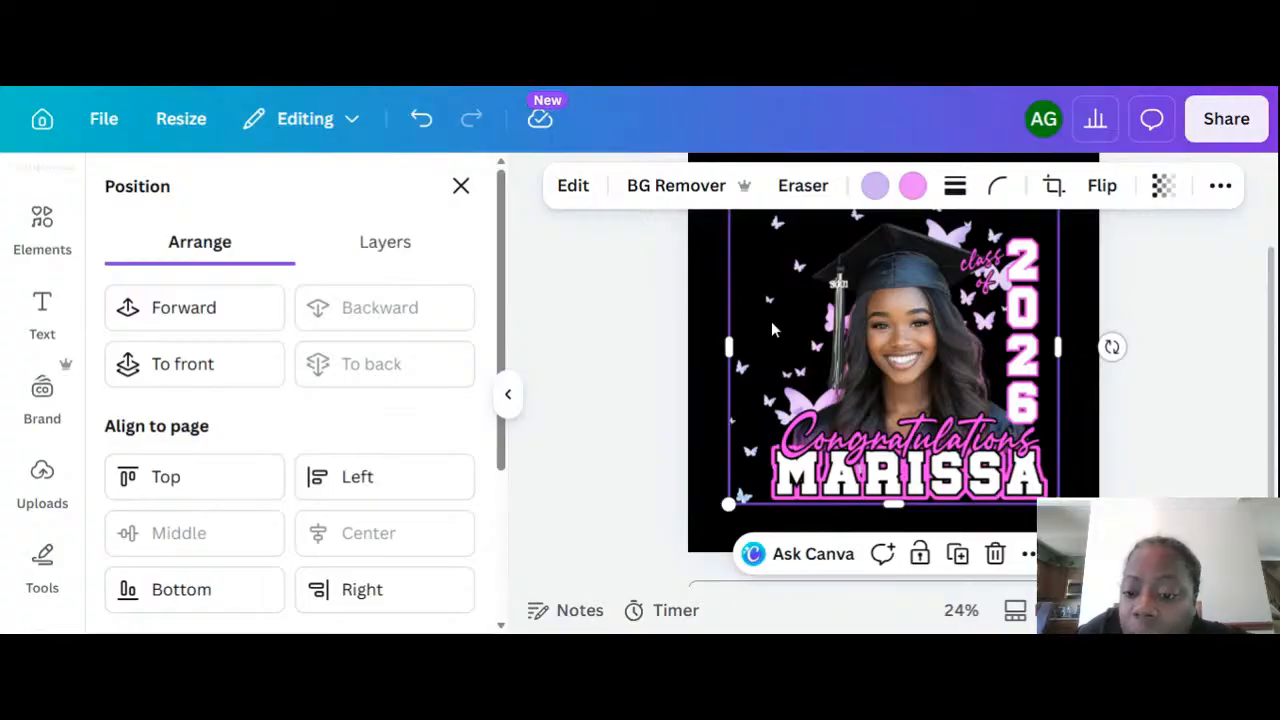
{"action": "left_click_drag", "start_coordinate": [737, 300], "coordinate": [769, 307]}
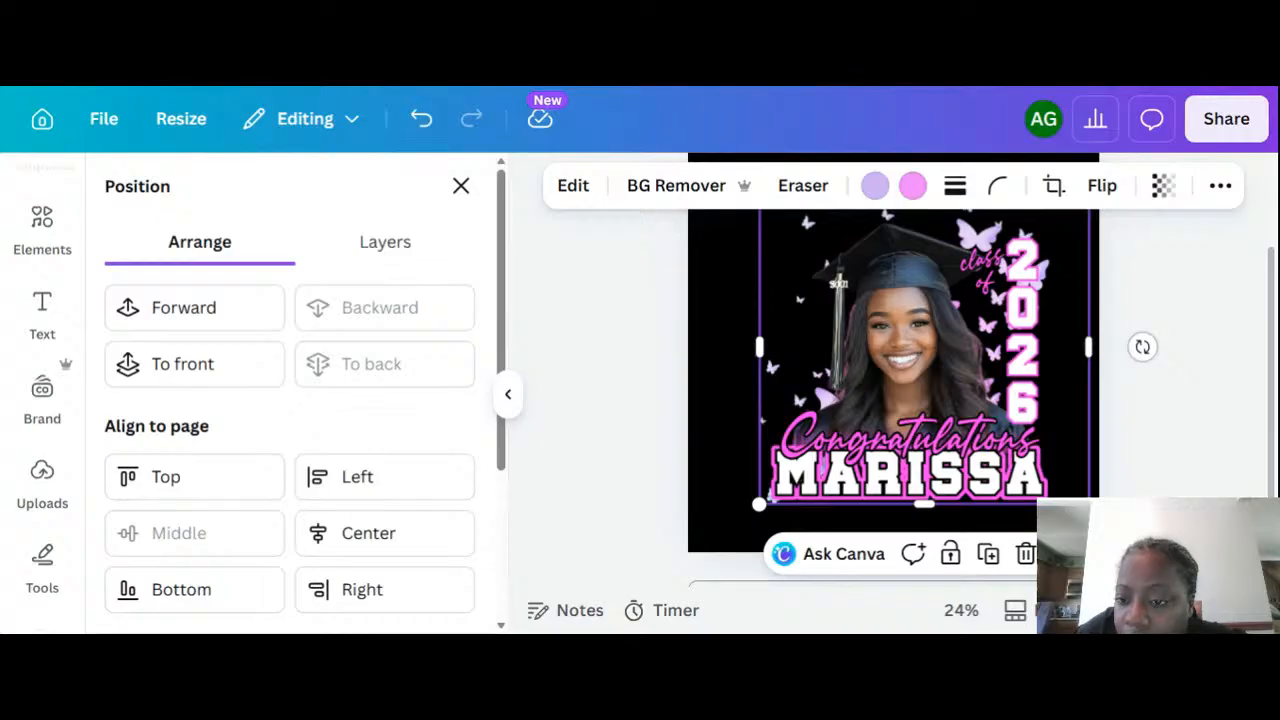
Apply the Outline shadow effect to the vertical 2026 image.
{"action": "scroll", "coordinate": [893, 400], "scroll_direction": "up", "scroll_amount": 1}
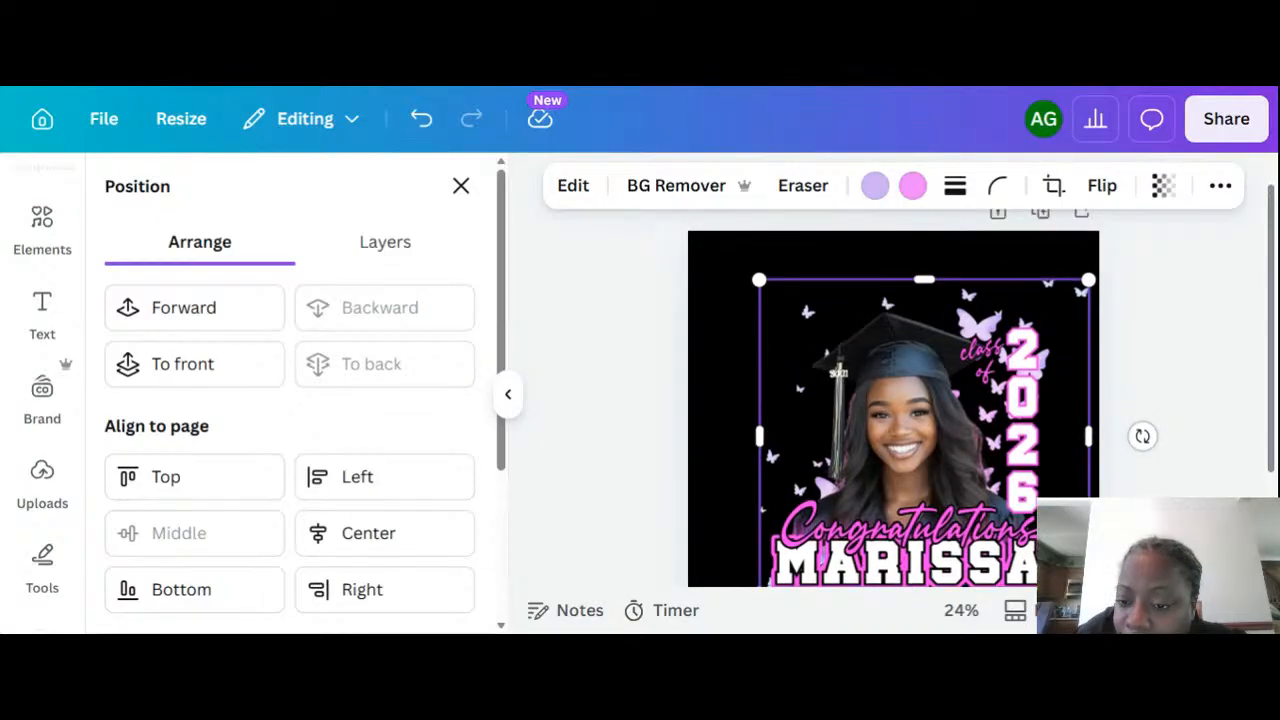
{"action": "left_click", "coordinate": [1028, 420]}
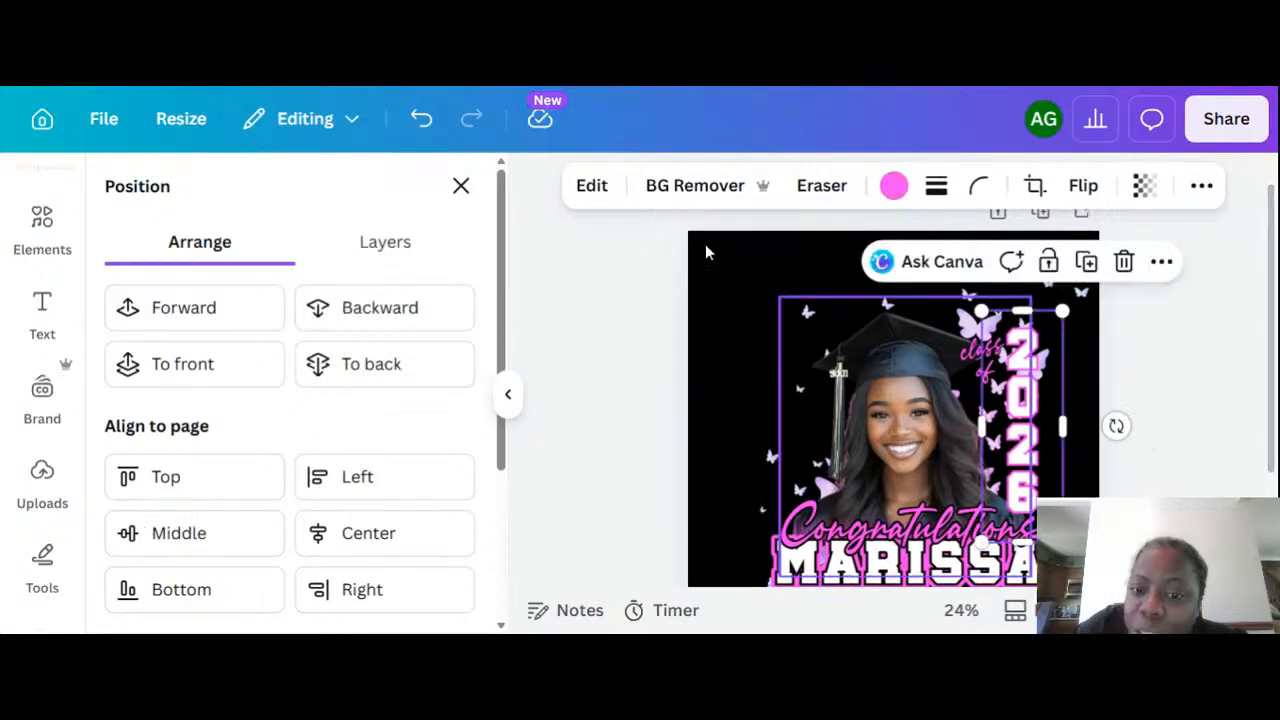
{"action": "left_click", "coordinate": [590, 187]}
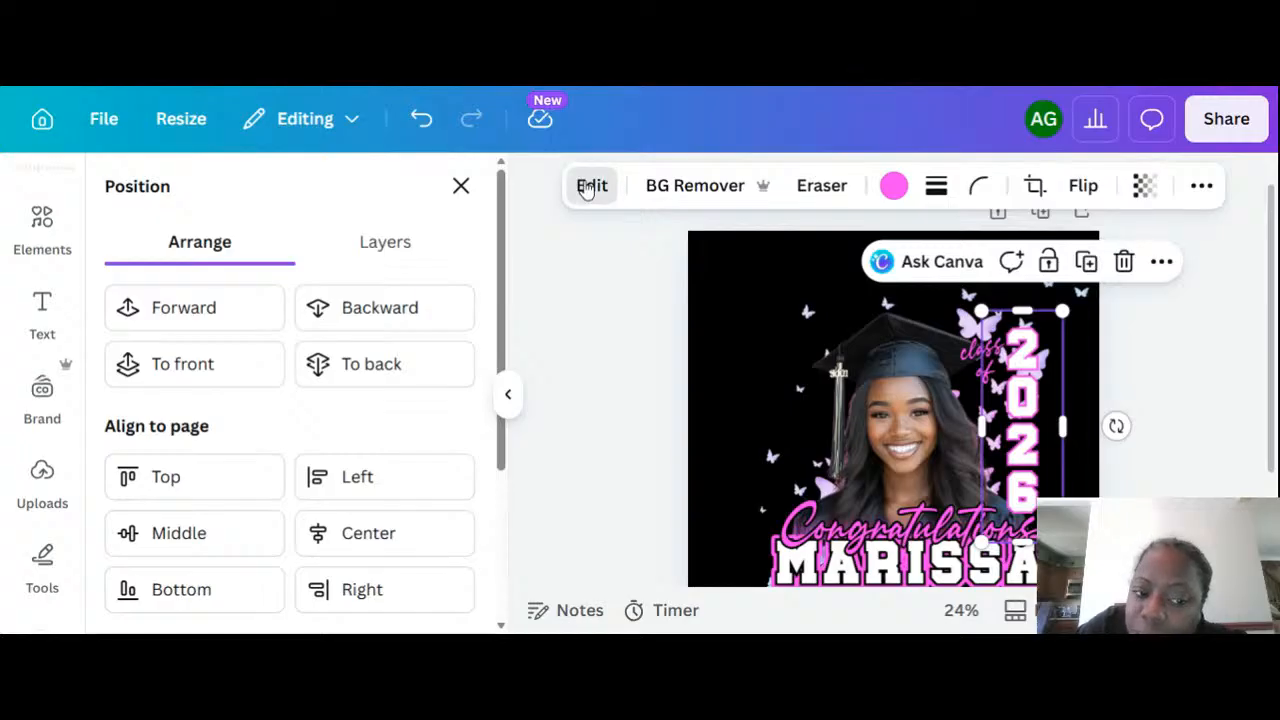
{"action": "left_click", "coordinate": [454, 465]}
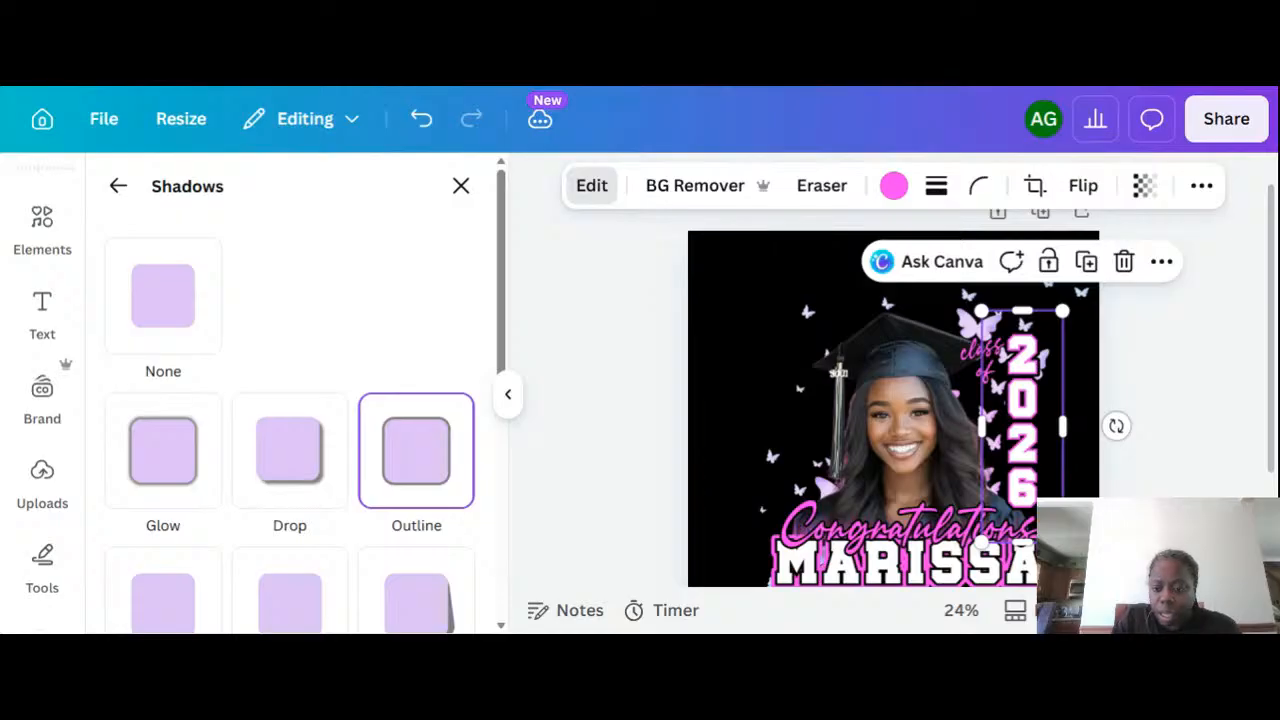
Enlarge the outlined 2026 image slightly and move it up beside class of, above the end of Congratulations.
{"action": "left_click_drag", "start_coordinate": [1062, 543], "coordinate": [1071, 567]}
{"action": "left_click_drag", "start_coordinate": [1034, 418], "coordinate": [1033, 403]}
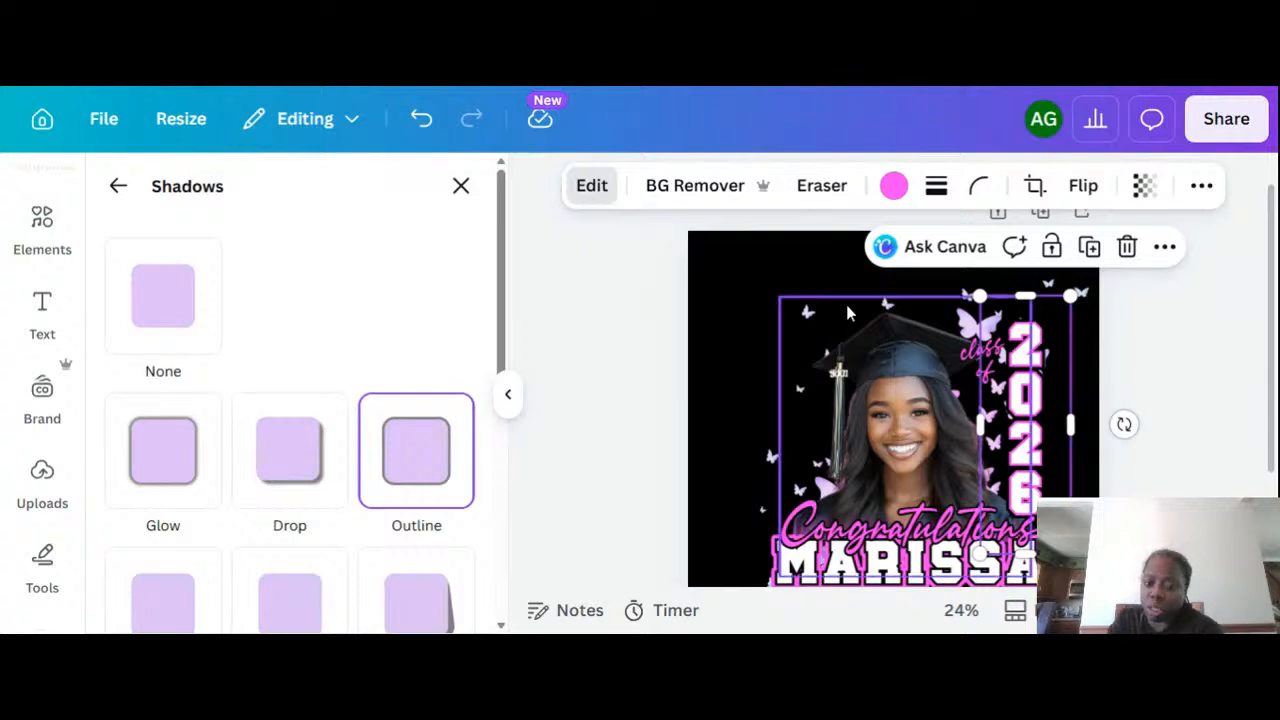
Flip the butterflies graphic horizontally and enlarge it toward the upper corner on the graduate's tassel side.
{"action": "left_click", "coordinate": [816, 295]}
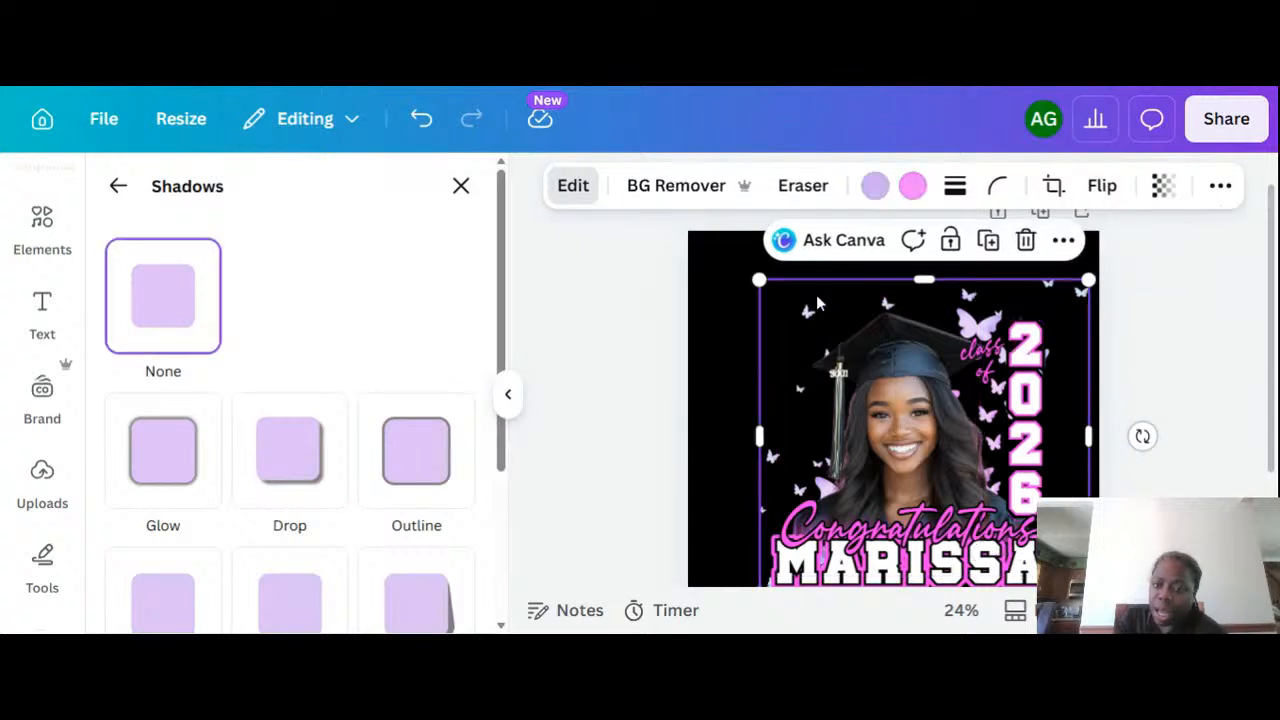
{"action": "left_click", "coordinate": [1106, 187]}
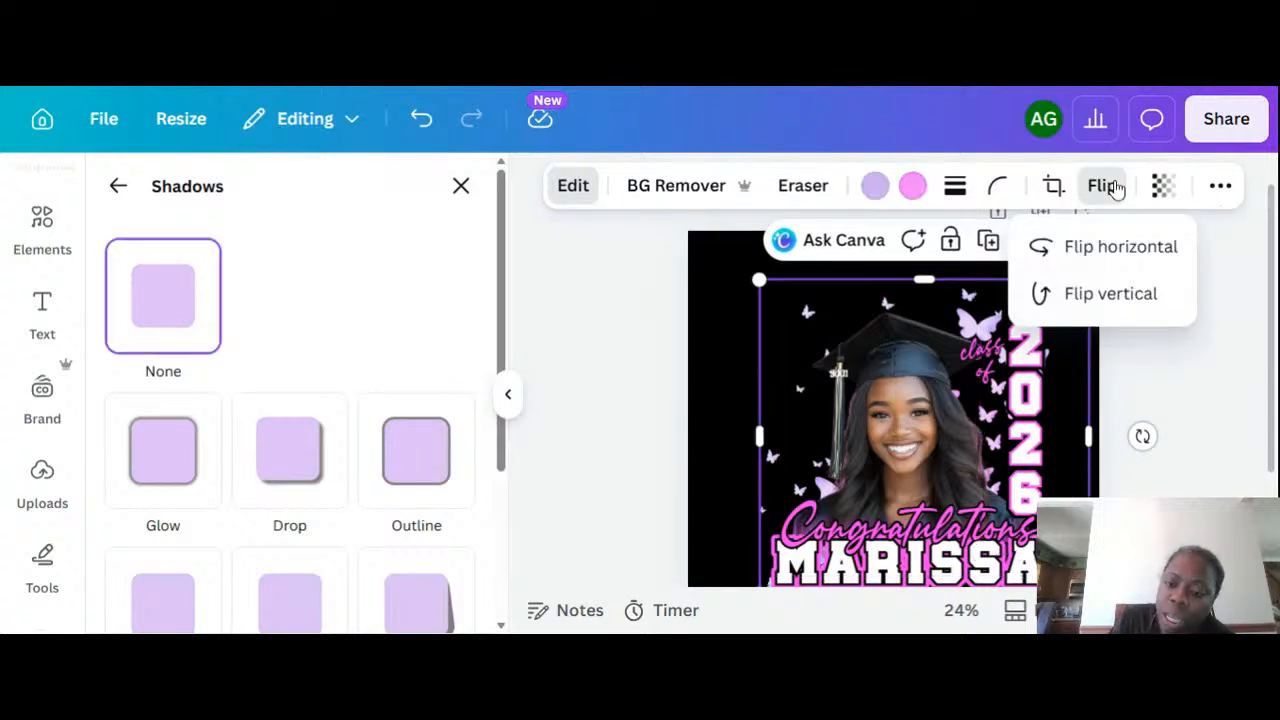
{"action": "left_click", "coordinate": [1093, 259]}
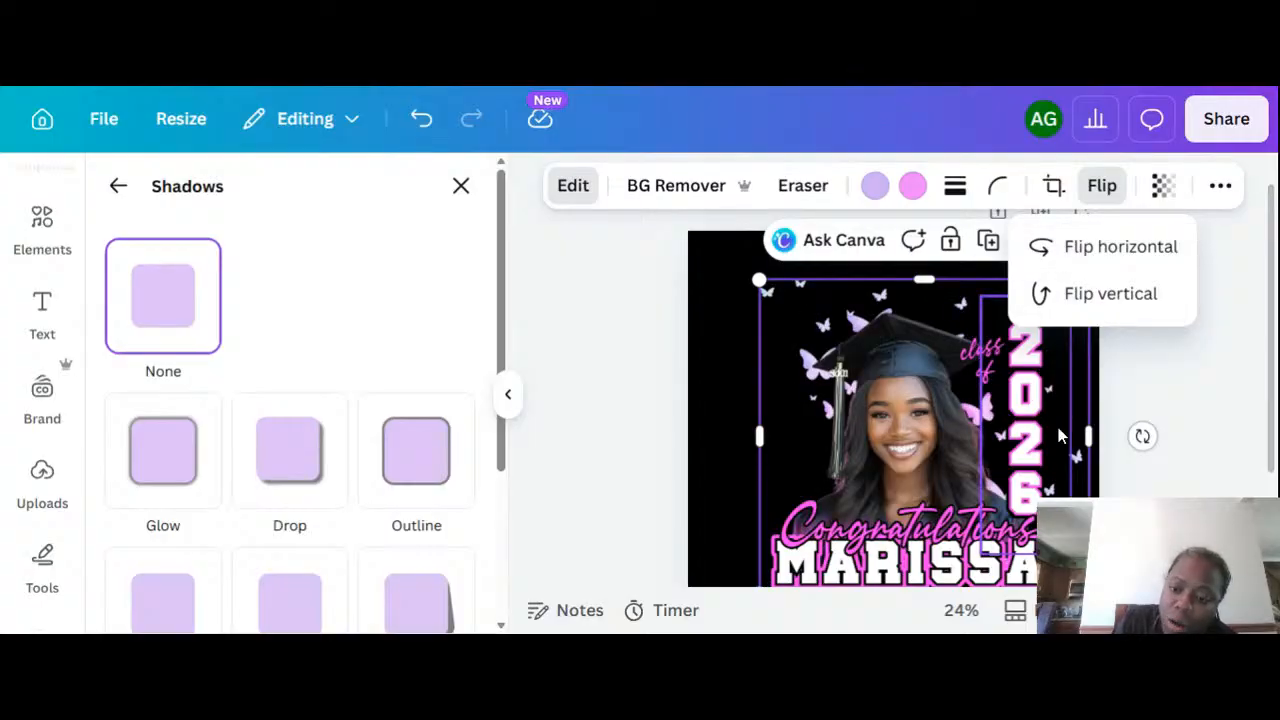
{"action": "left_click_drag", "start_coordinate": [1046, 457], "coordinate": [1049, 460]}
{"action": "left_click_drag", "start_coordinate": [1272, 350], "coordinate": [1272, 406]}
{"action": "scroll", "coordinate": [888, 276], "scroll_direction": "down", "scroll_amount": 1}
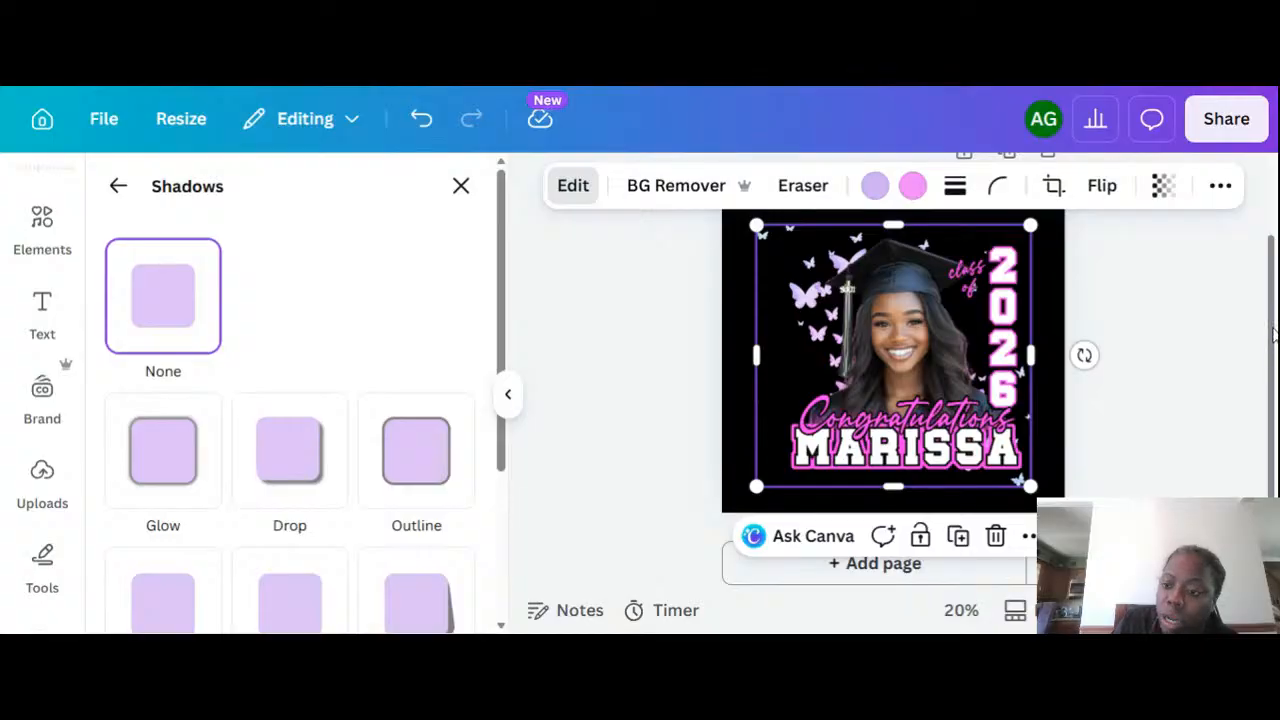
{"action": "left_click_drag", "start_coordinate": [1273, 335], "coordinate": [1273, 294]}
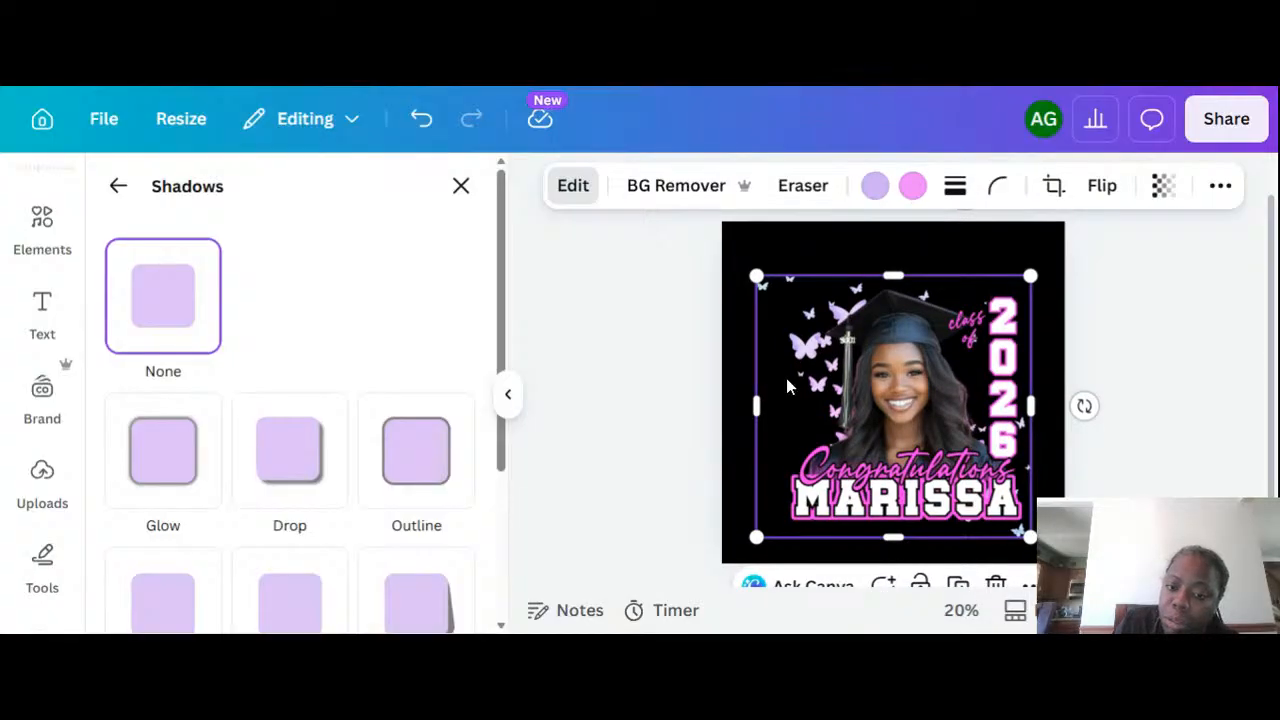
{"action": "left_click_drag", "start_coordinate": [754, 276], "coordinate": [722, 256]}
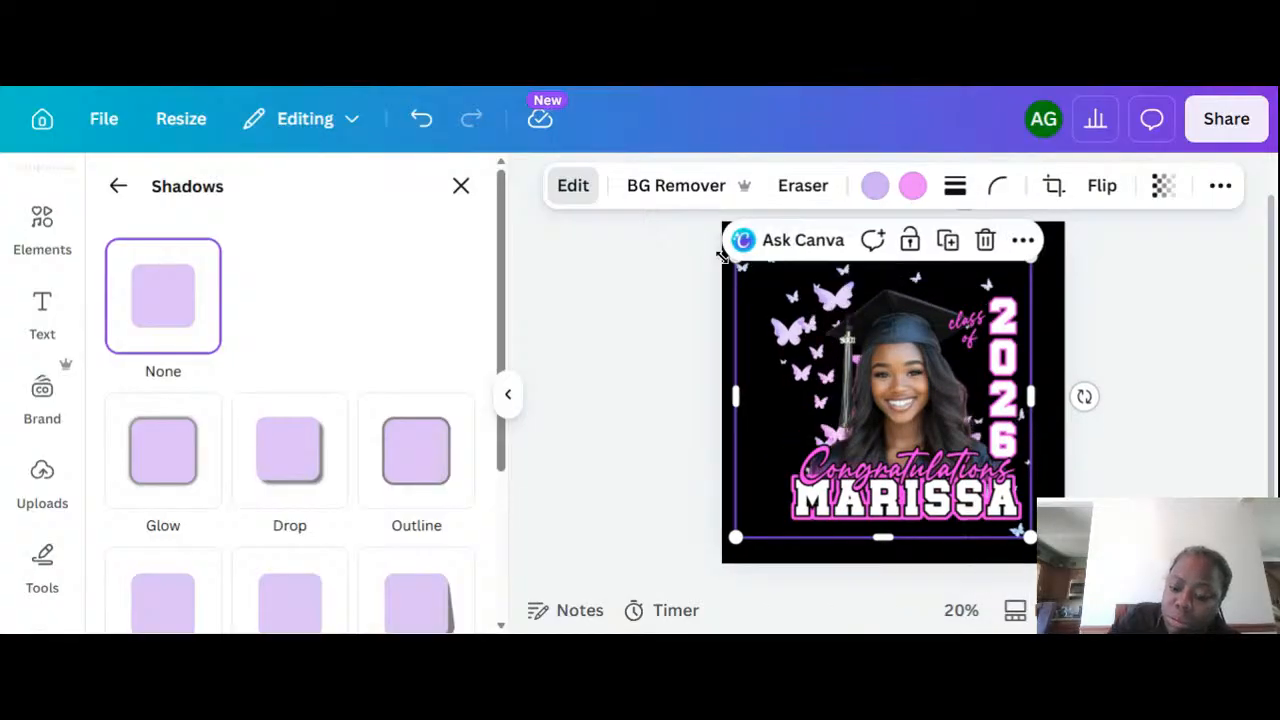
Remove the butterflies graphic from the design and search the graphics for halftone.
{"action": "left_click", "coordinate": [583, 371]}
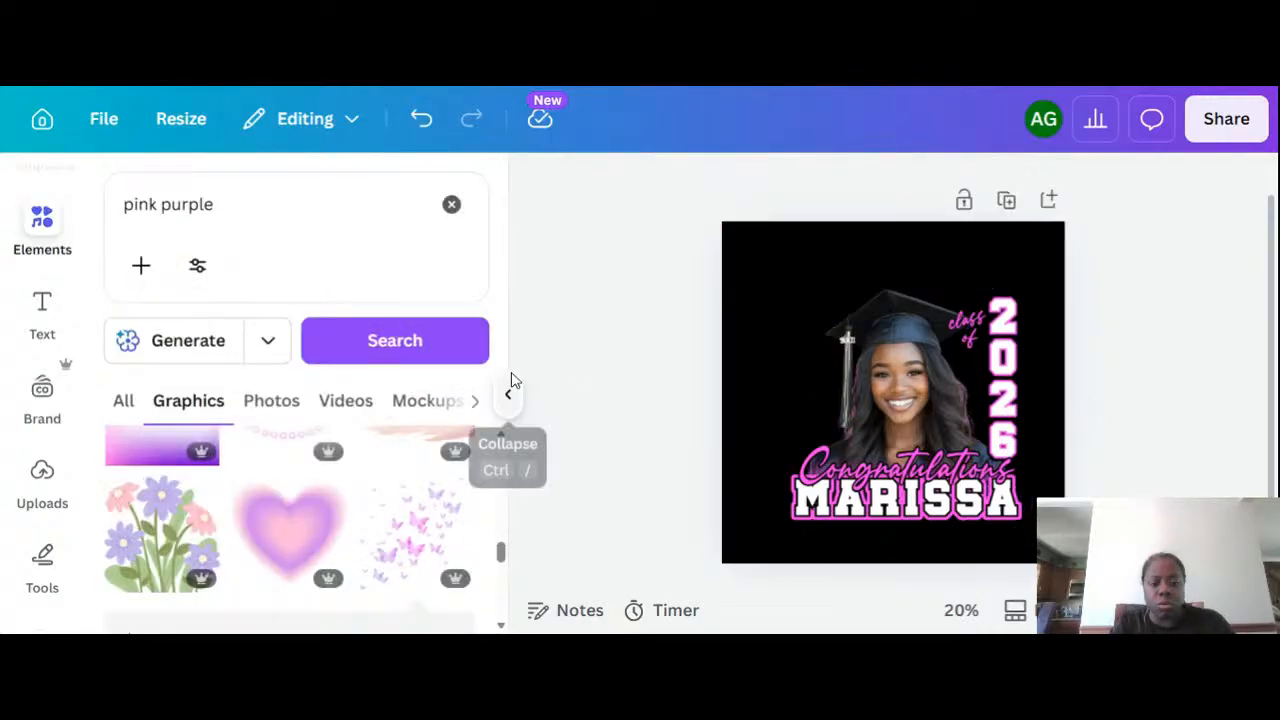
{"action": "left_click", "coordinate": [214, 204]}
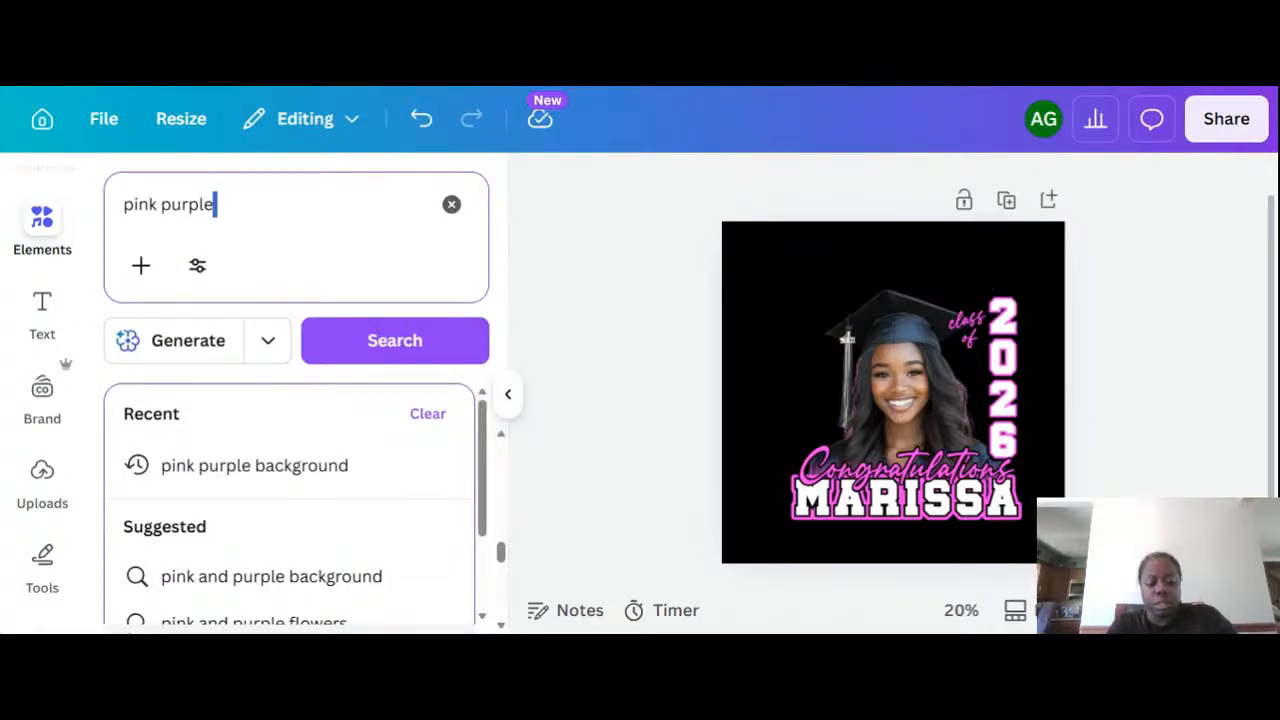
{"action": "key", "text": "ctrl+a"}
{"action": "type", "text": "halftoe"}
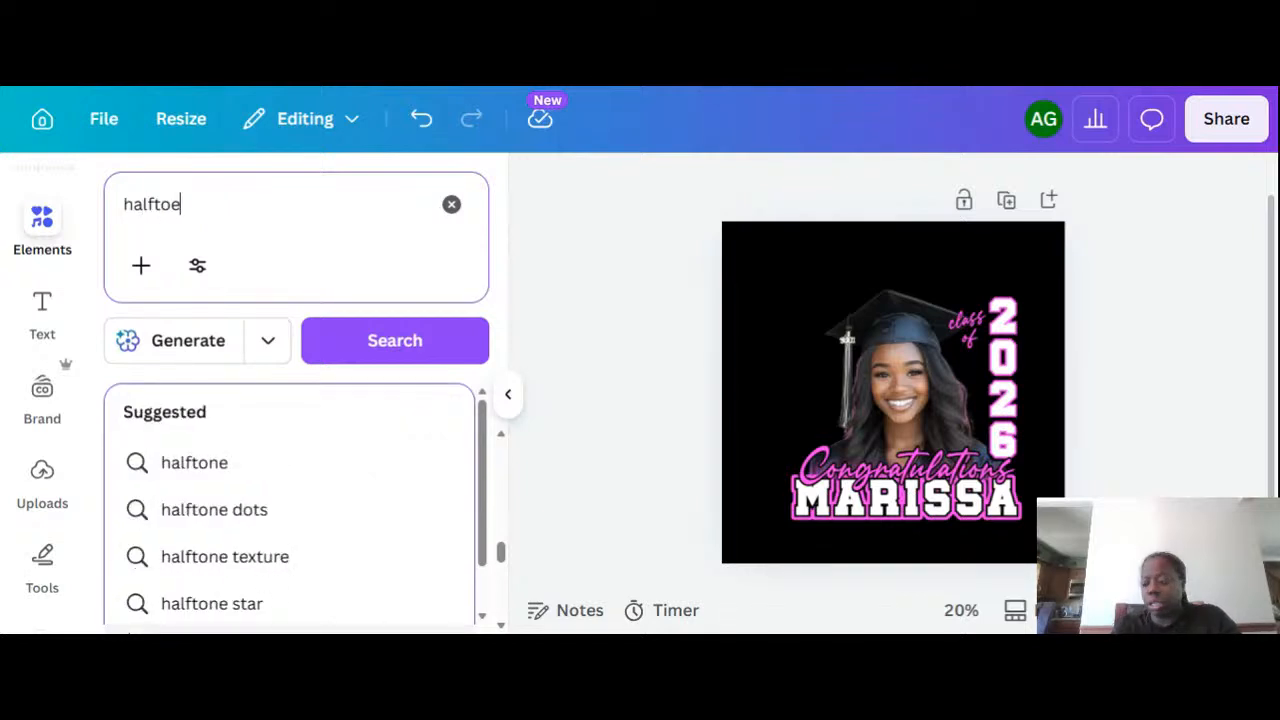
{"action": "key", "text": "BackSpace"}
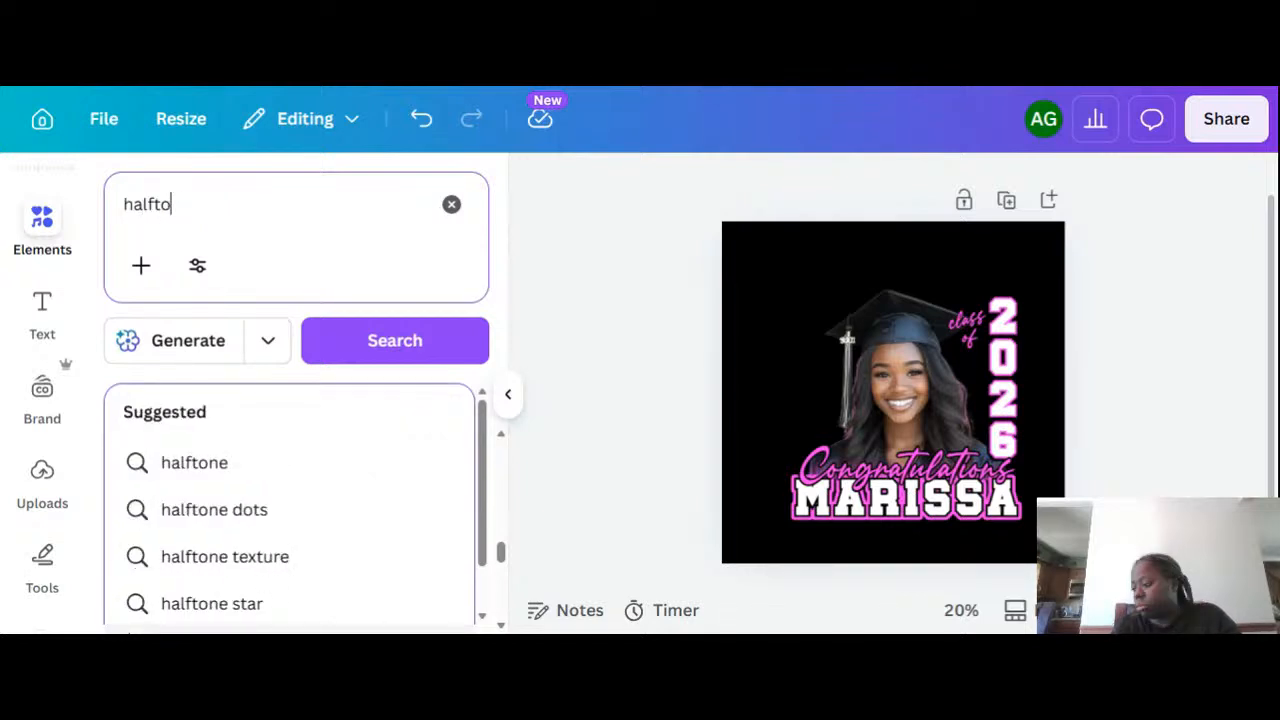
{"action": "type", "text": "ne"}
{"action": "key", "text": "Return"}
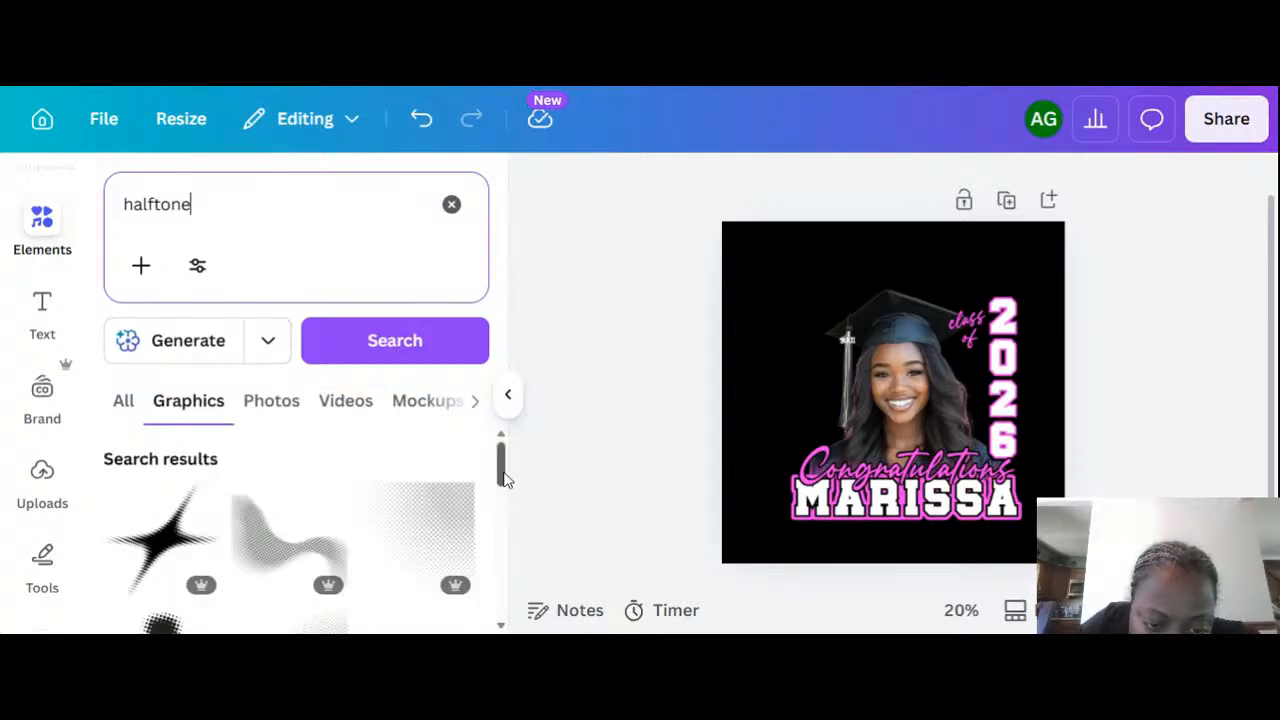
Add the round halftone dot graphic to the design and recolor it with the document's pink.
{"action": "left_click_drag", "start_coordinate": [505, 478], "coordinate": [502, 543]}
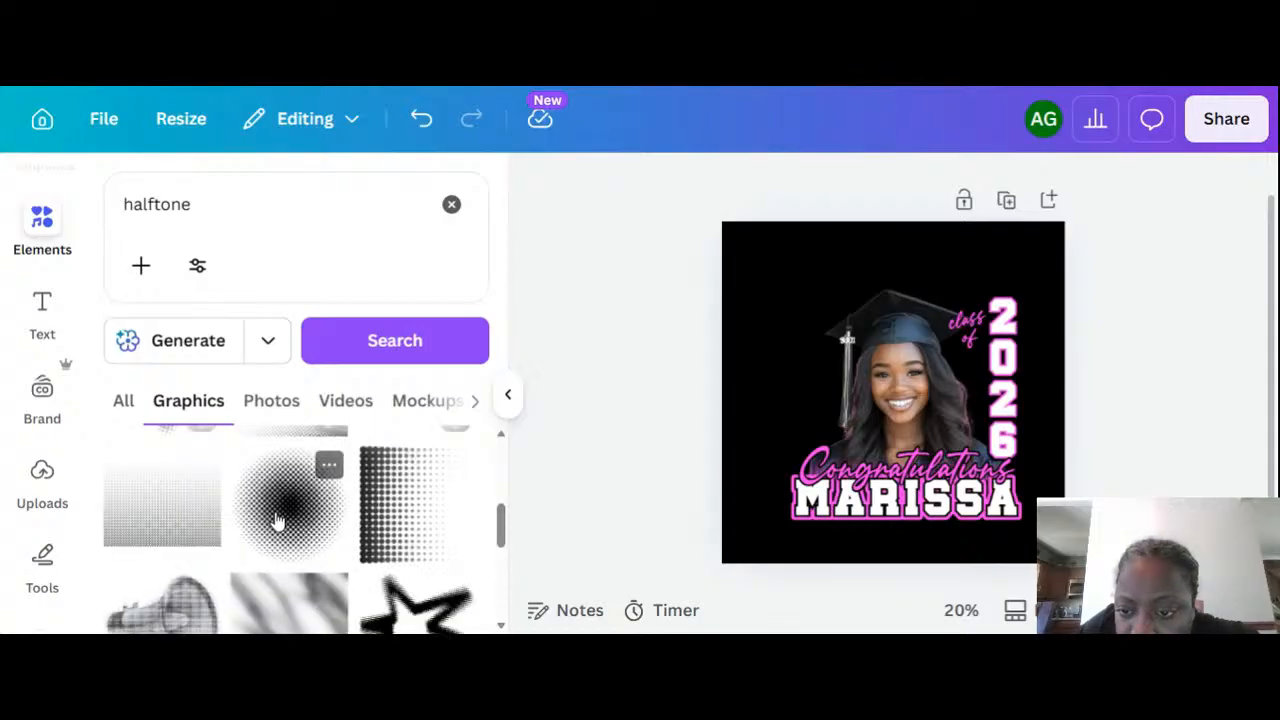
{"action": "left_click", "coordinate": [279, 519]}
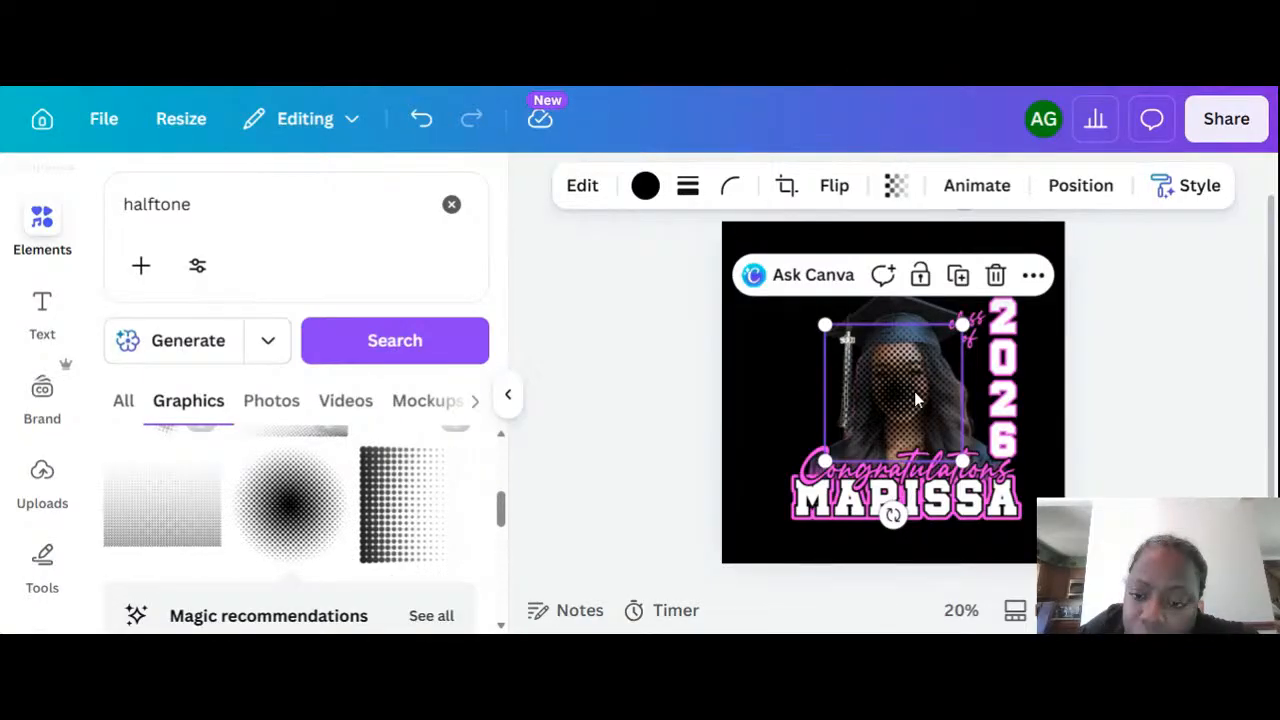
{"action": "left_click", "coordinate": [644, 186]}
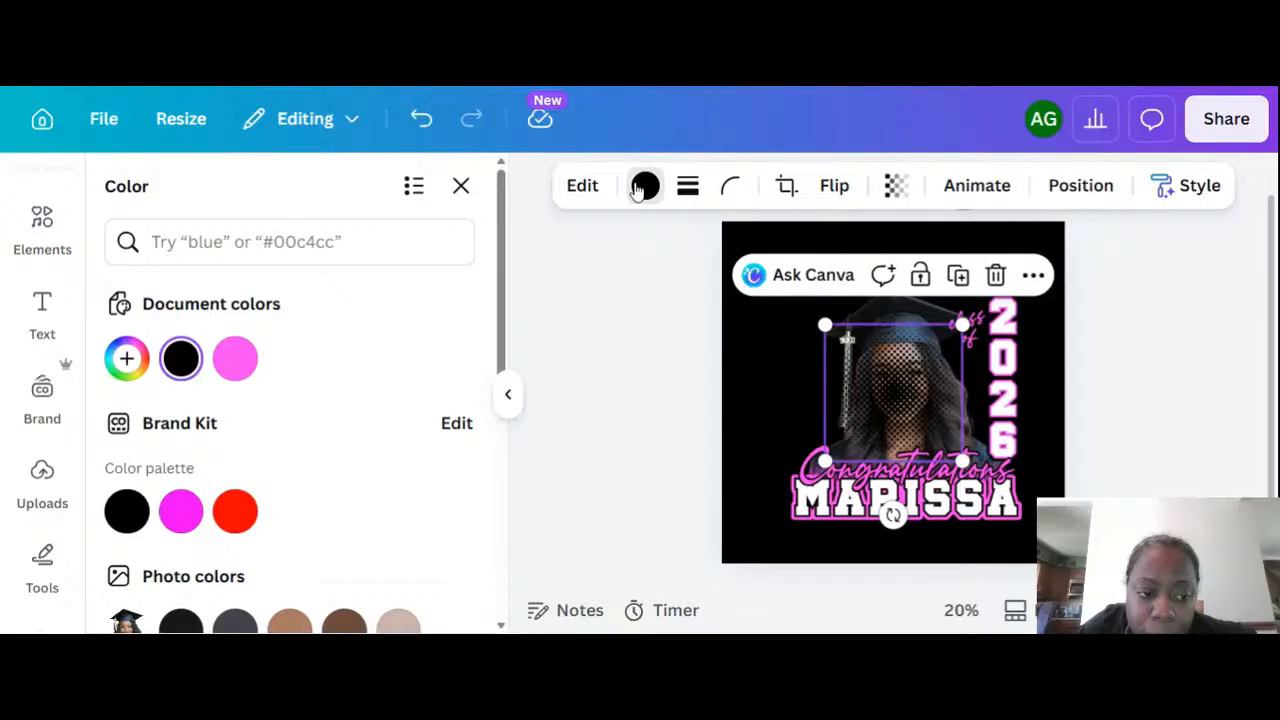
{"action": "left_click", "coordinate": [235, 358]}
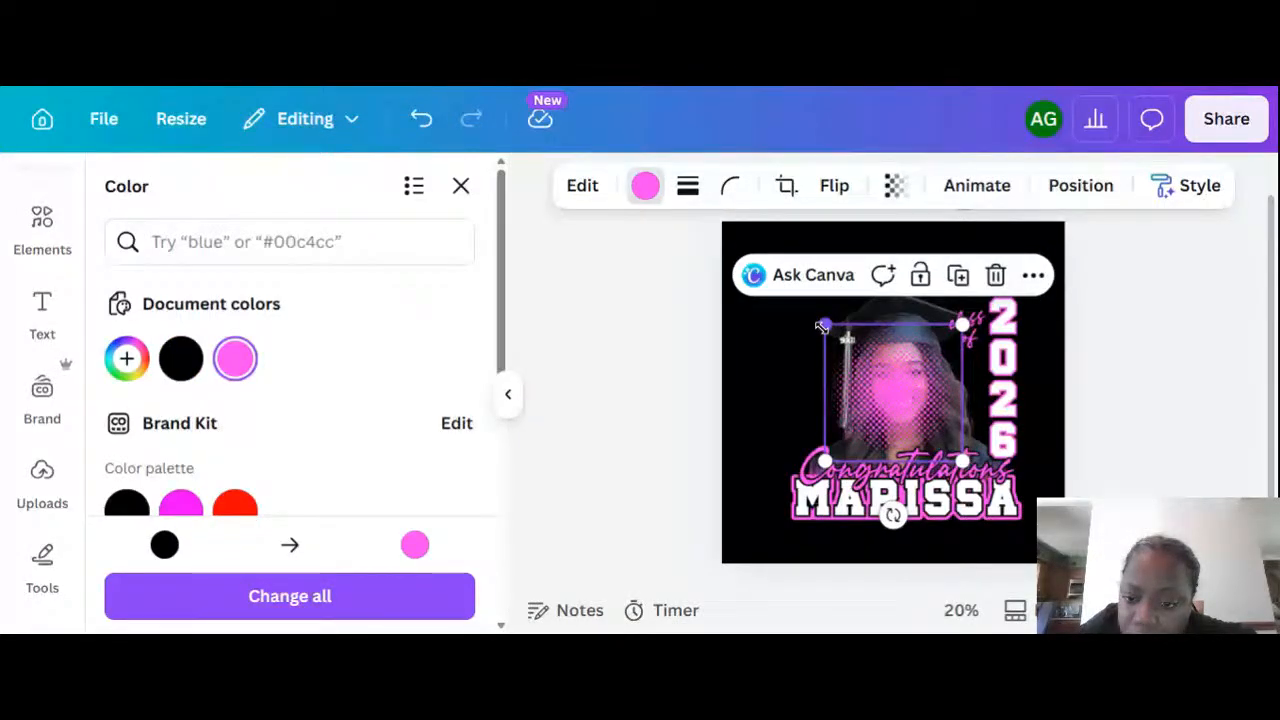
Send the pink halftone circle to the back and enlarge it to surround the graduate, reaching behind 2026 and the name.
{"action": "left_click_drag", "start_coordinate": [822, 326], "coordinate": [785, 282]}
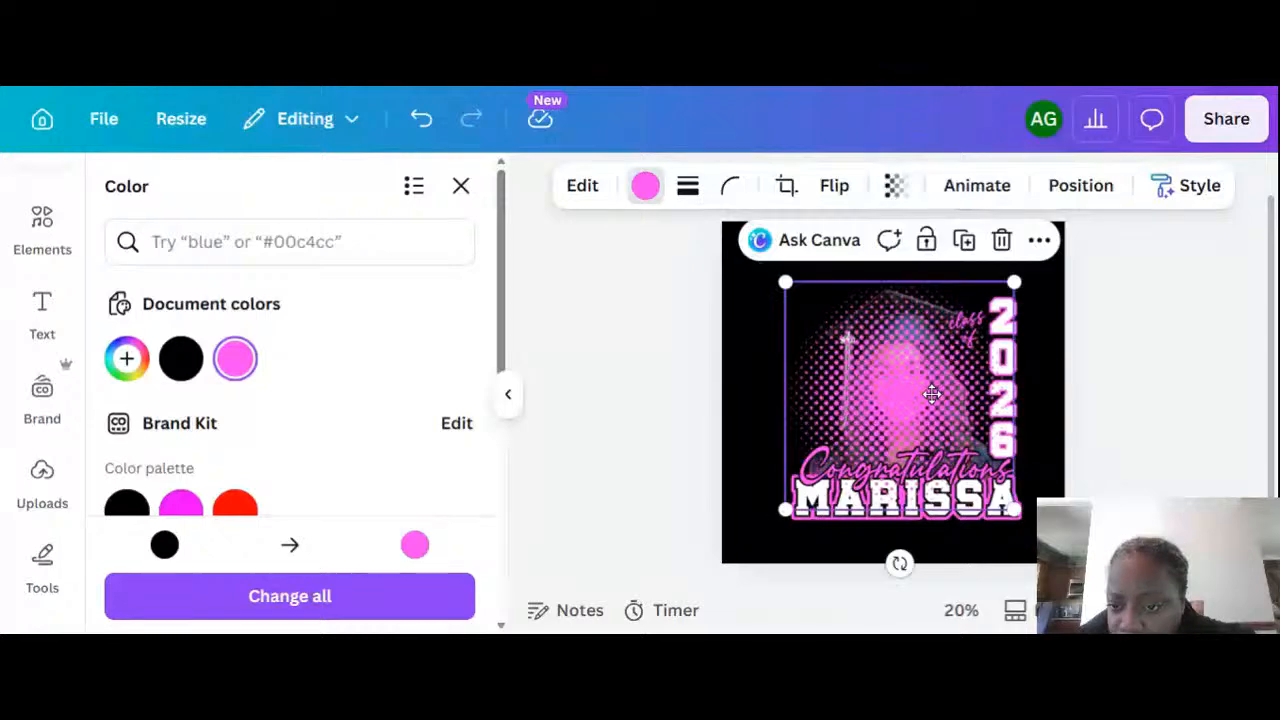
{"action": "left_click", "coordinate": [1068, 197]}
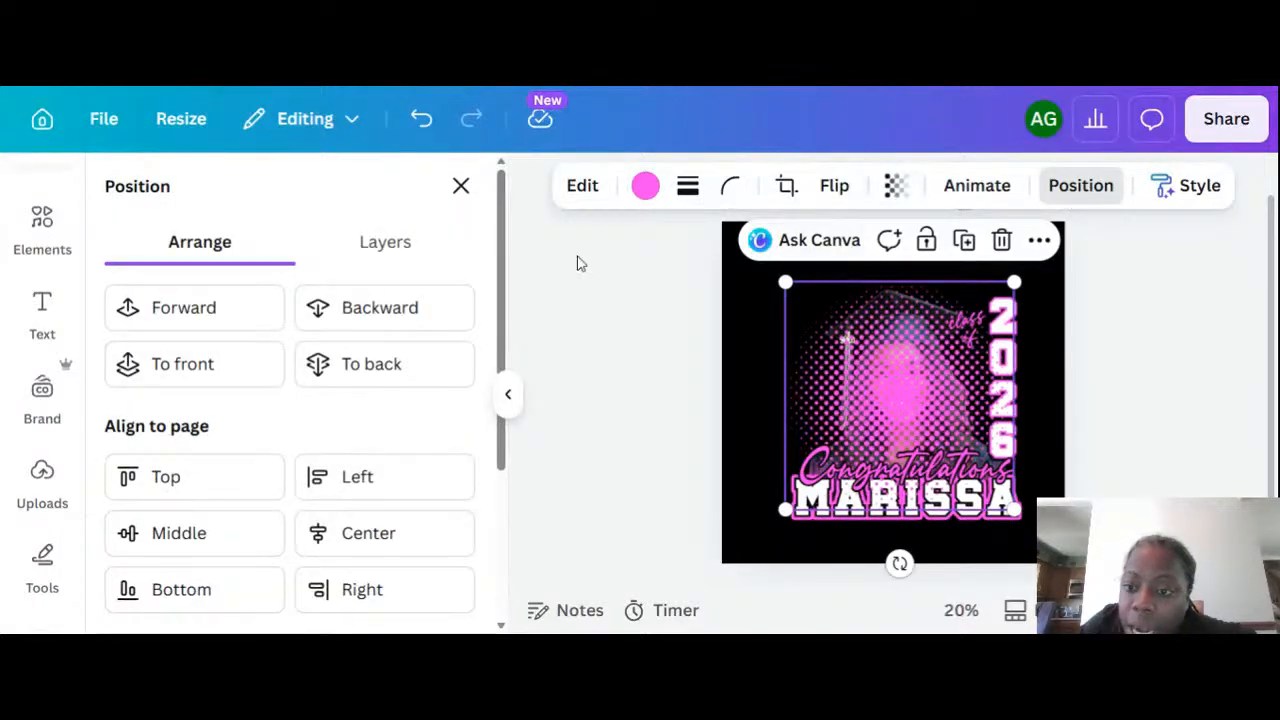
{"action": "left_click", "coordinate": [366, 378]}
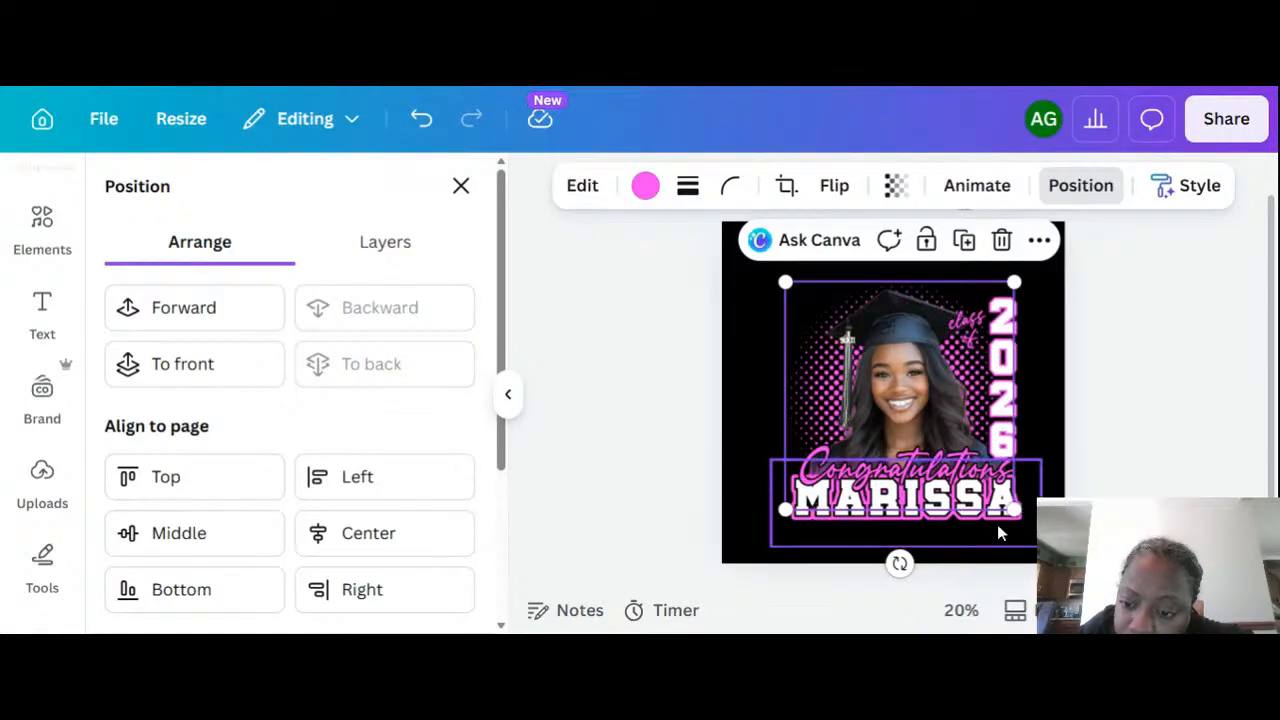
{"action": "left_click_drag", "start_coordinate": [1014, 510], "coordinate": [1032, 530]}
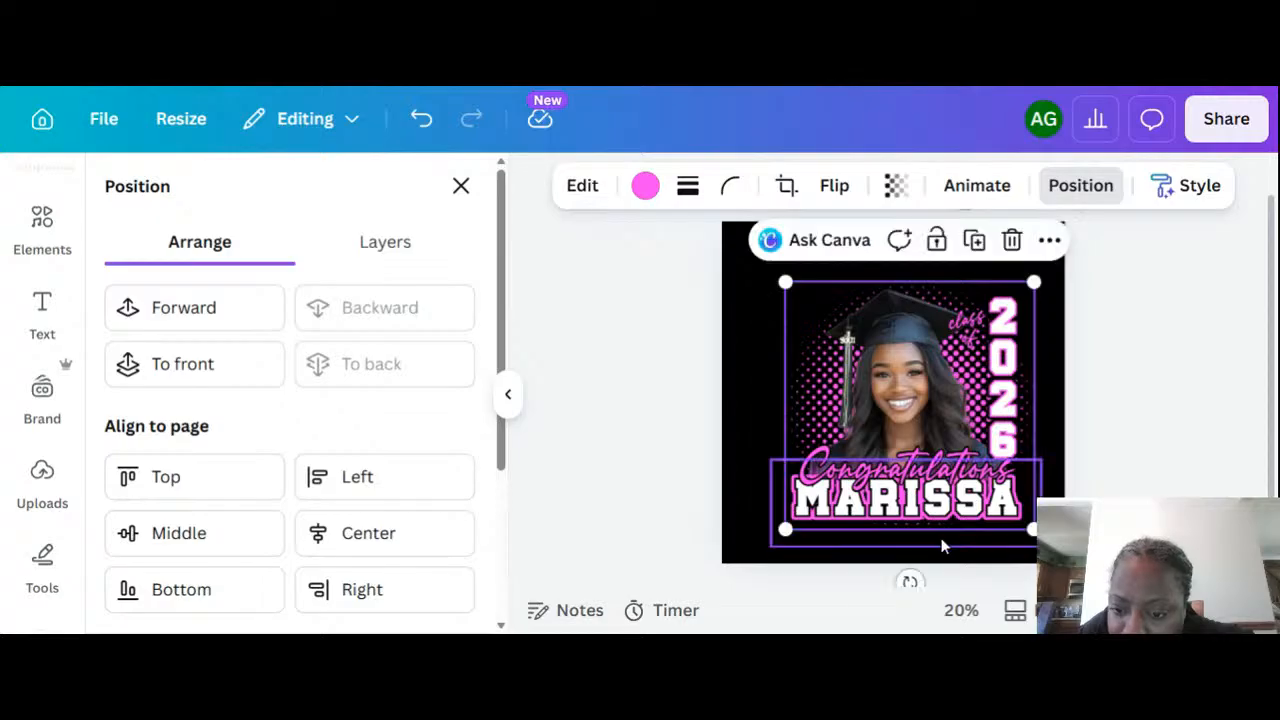
{"action": "left_click_drag", "start_coordinate": [795, 402], "coordinate": [796, 391]}
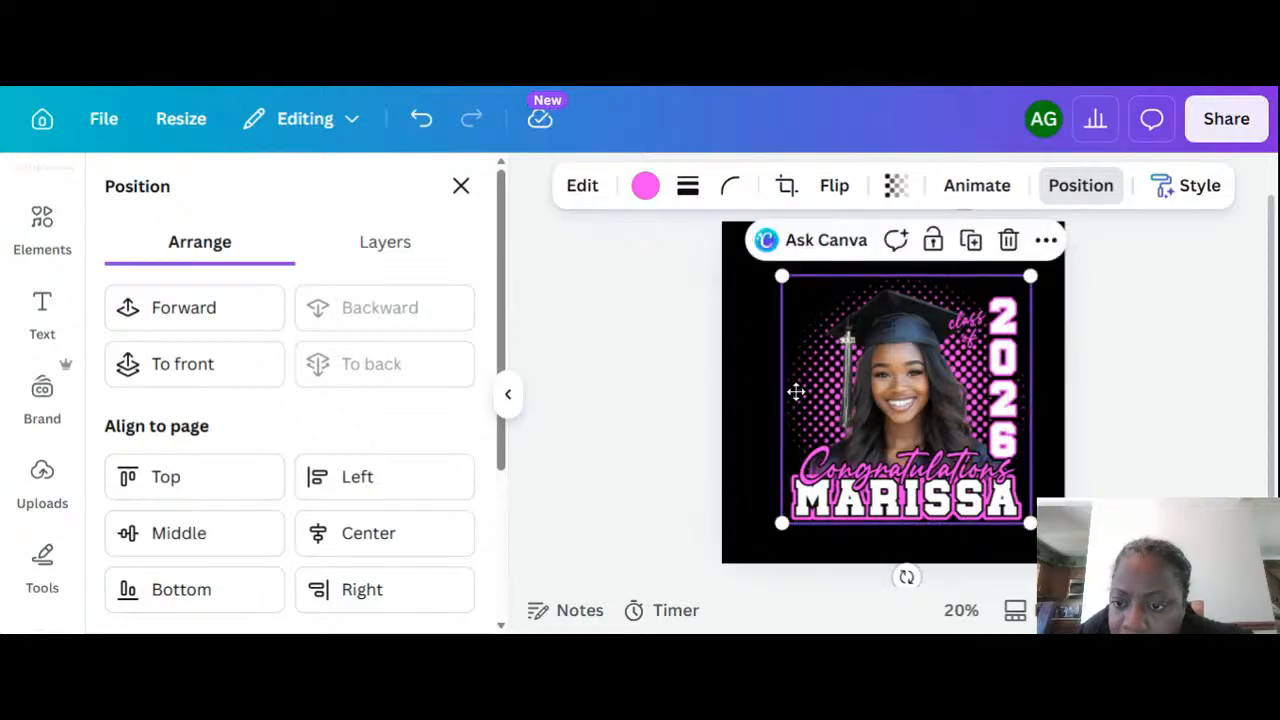
Enlarge the vertical 2026 image slightly.
{"action": "left_click", "coordinate": [973, 322]}
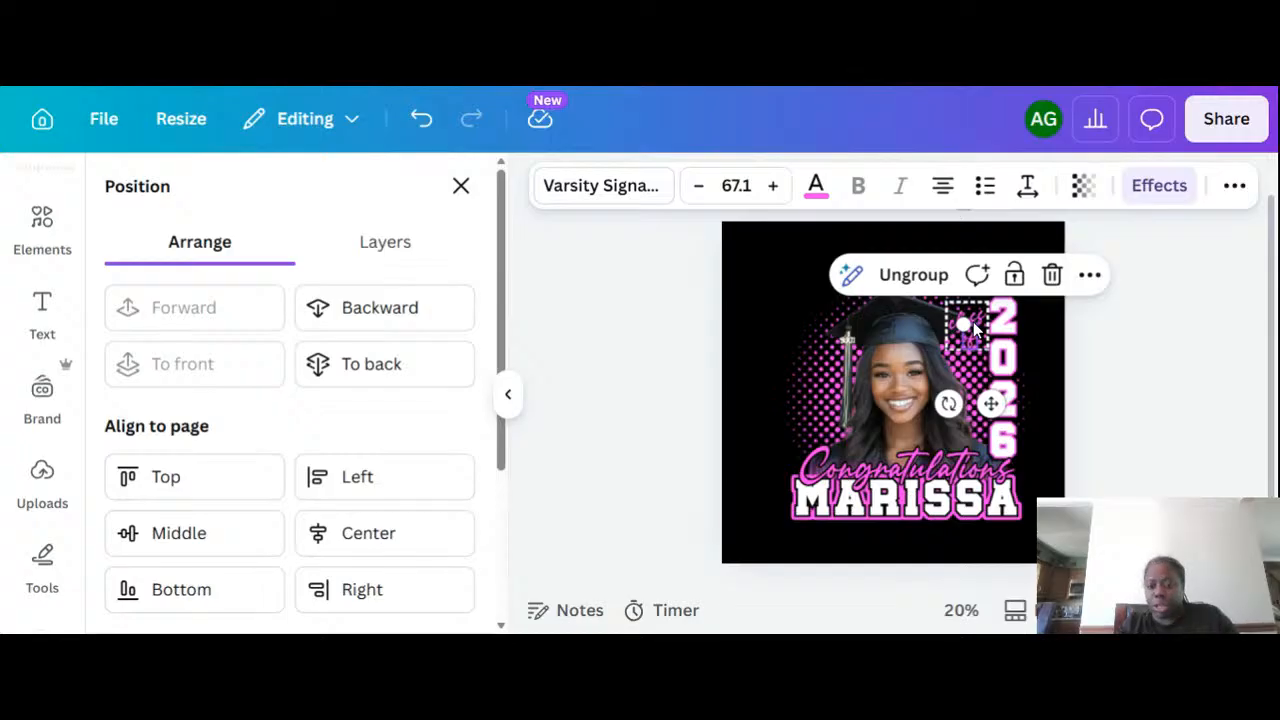
{"action": "scroll", "coordinate": [973, 322], "scroll_direction": "up", "scroll_amount": 3}
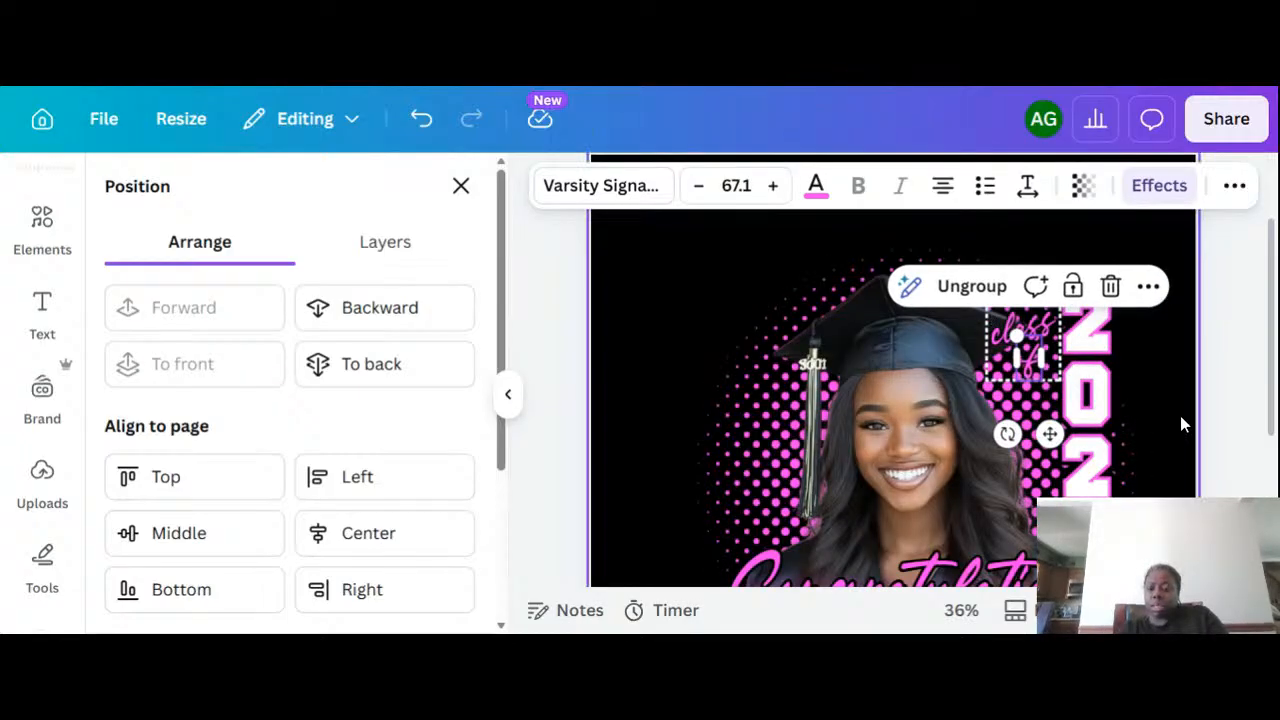
{"action": "left_click", "coordinate": [1180, 415]}
{"action": "left_click", "coordinate": [1053, 405]}
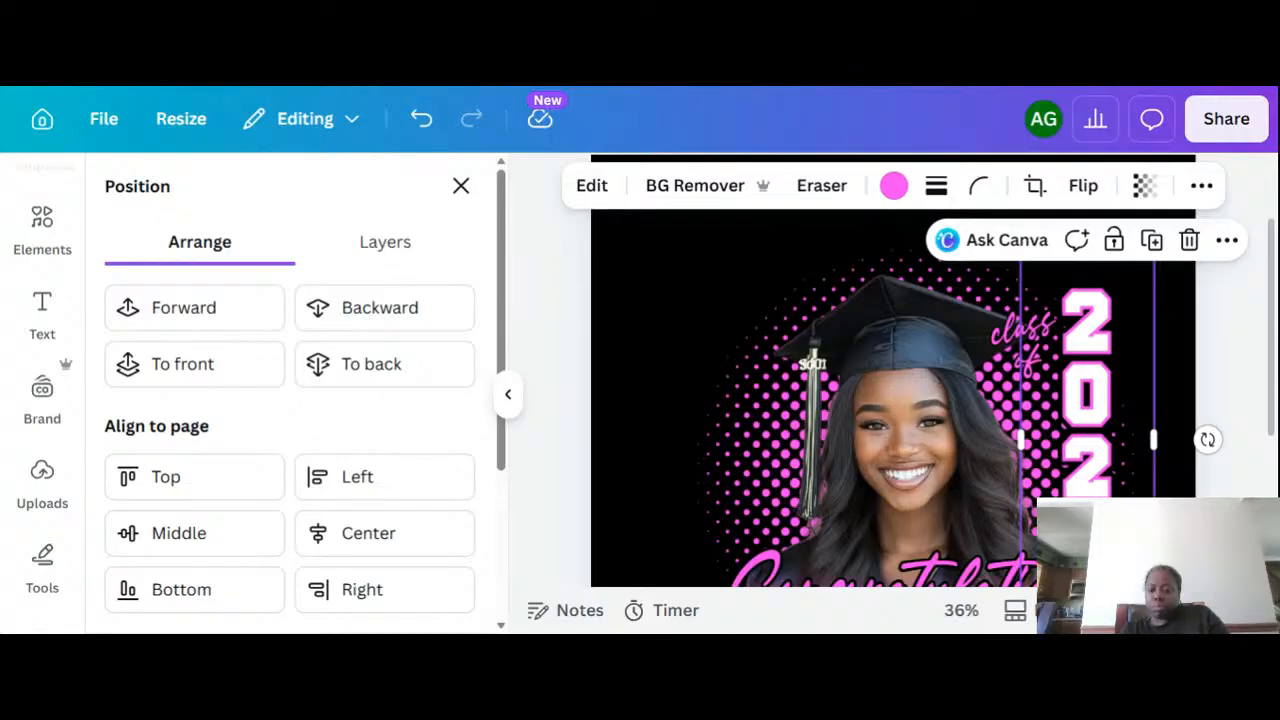
{"action": "scroll", "coordinate": [1160, 330], "scroll_direction": "up", "scroll_amount": 1}
{"action": "left_click_drag", "start_coordinate": [1154, 314], "coordinate": [1166, 280]}
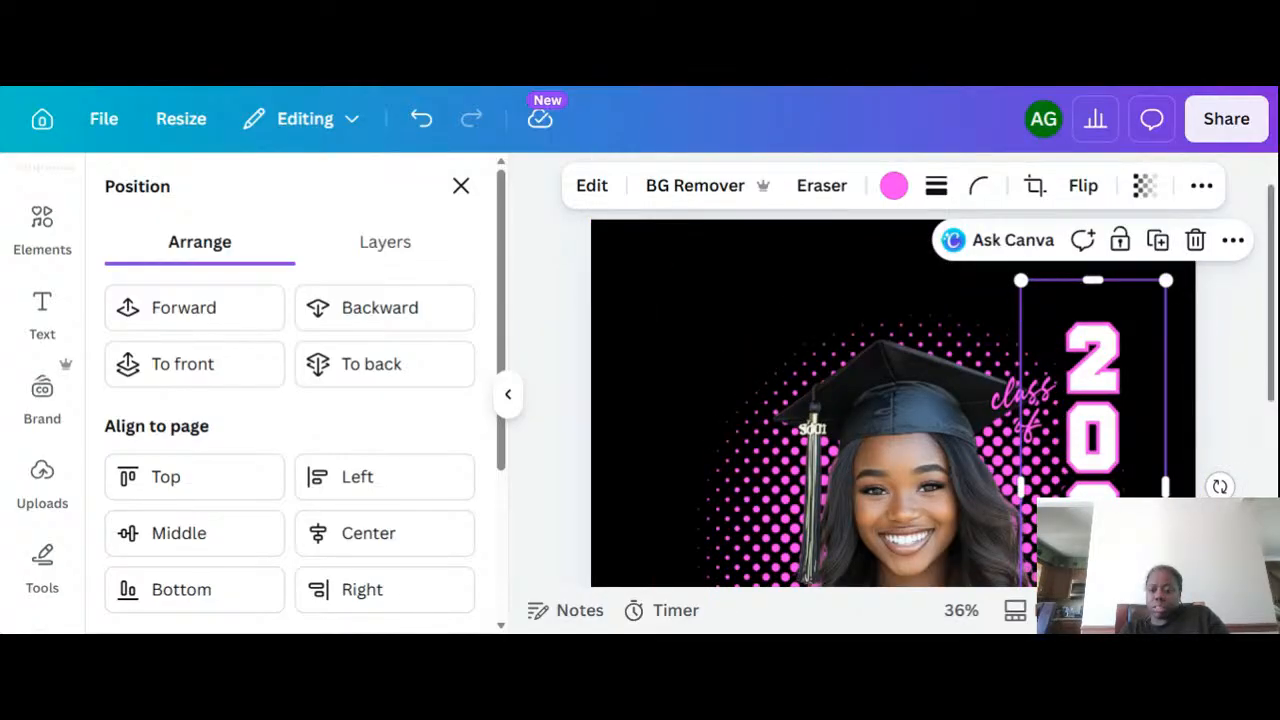
{"action": "scroll", "coordinate": [1098, 335], "scroll_direction": "down", "scroll_amount": 2}
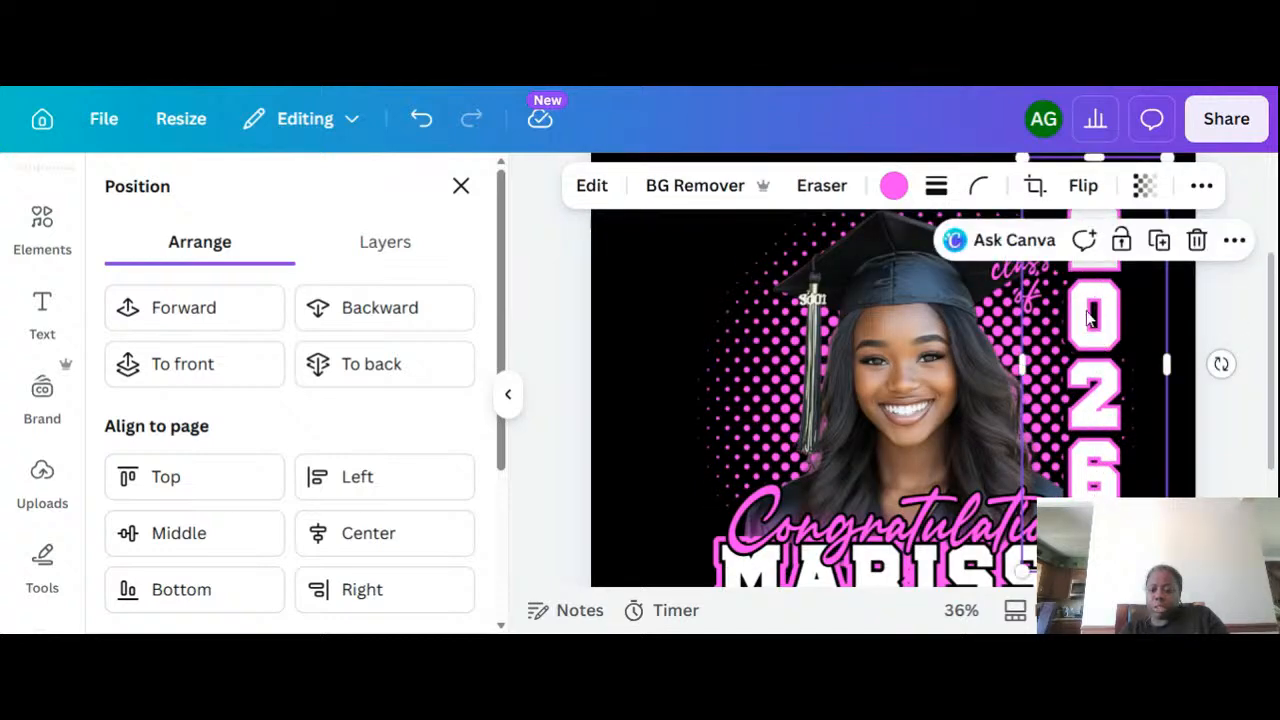
{"action": "scroll", "coordinate": [1230, 337], "scroll_direction": "down", "scroll_amount": 2}
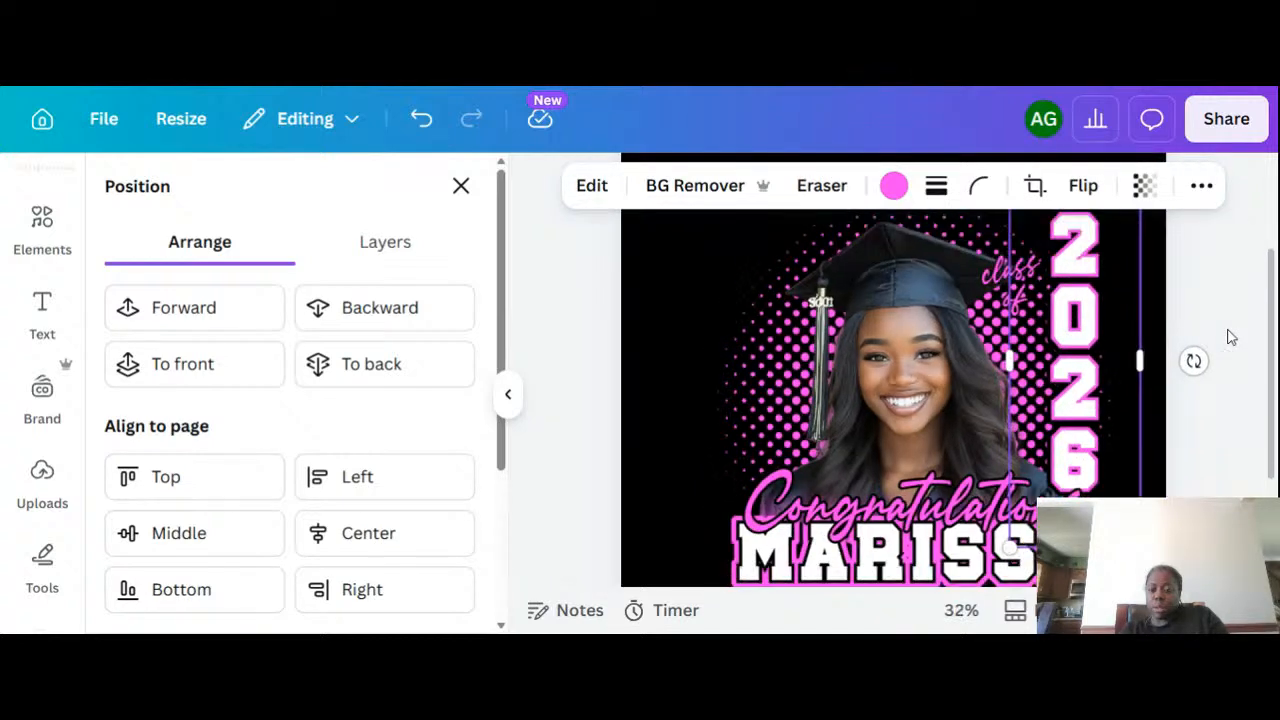
{"action": "scroll", "coordinate": [1231, 337], "scroll_direction": "down", "scroll_amount": 1}
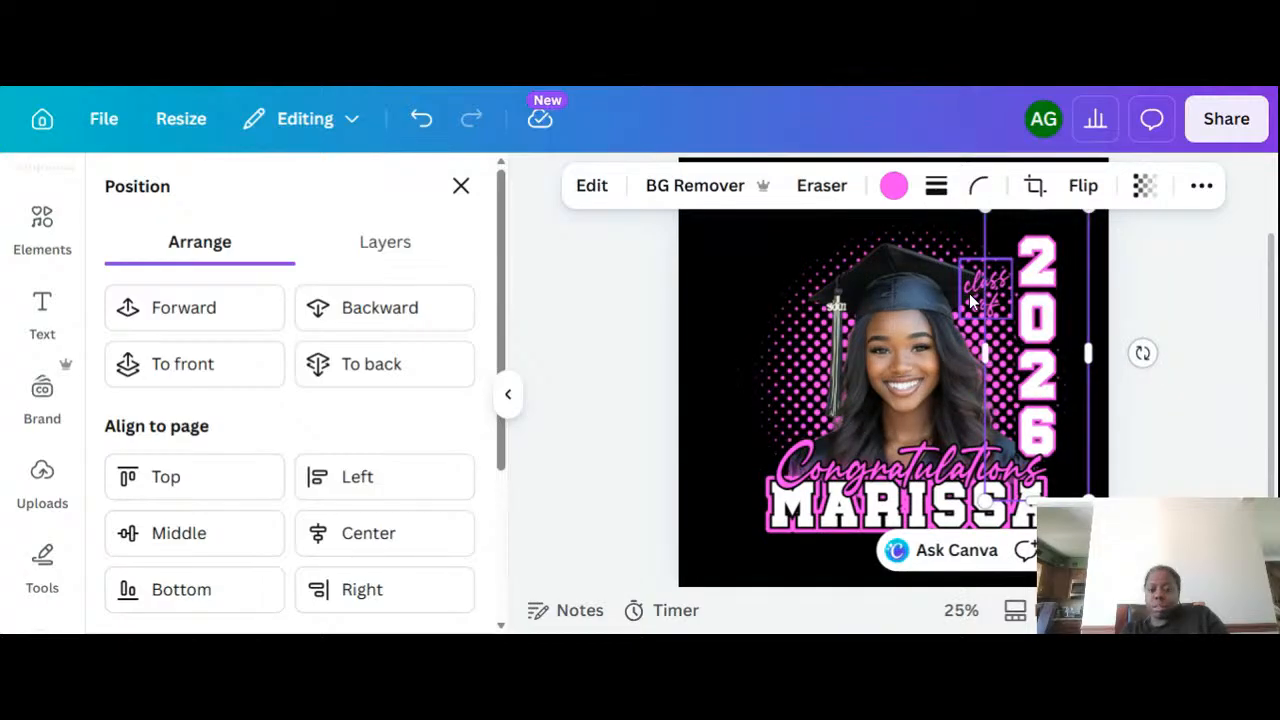
Nudge the class of text upward, and shrink the 2026 image and bring it closer to the graduate, above Congratulations.
{"action": "mouse_move", "coordinate": [969, 293]}
{"action": "left_mouse_down"}
{"action": "mouse_move", "coordinate": [979, 255]}
{"action": "mouse_move", "coordinate": [990, 304]}
{"action": "left_mouse_up"}
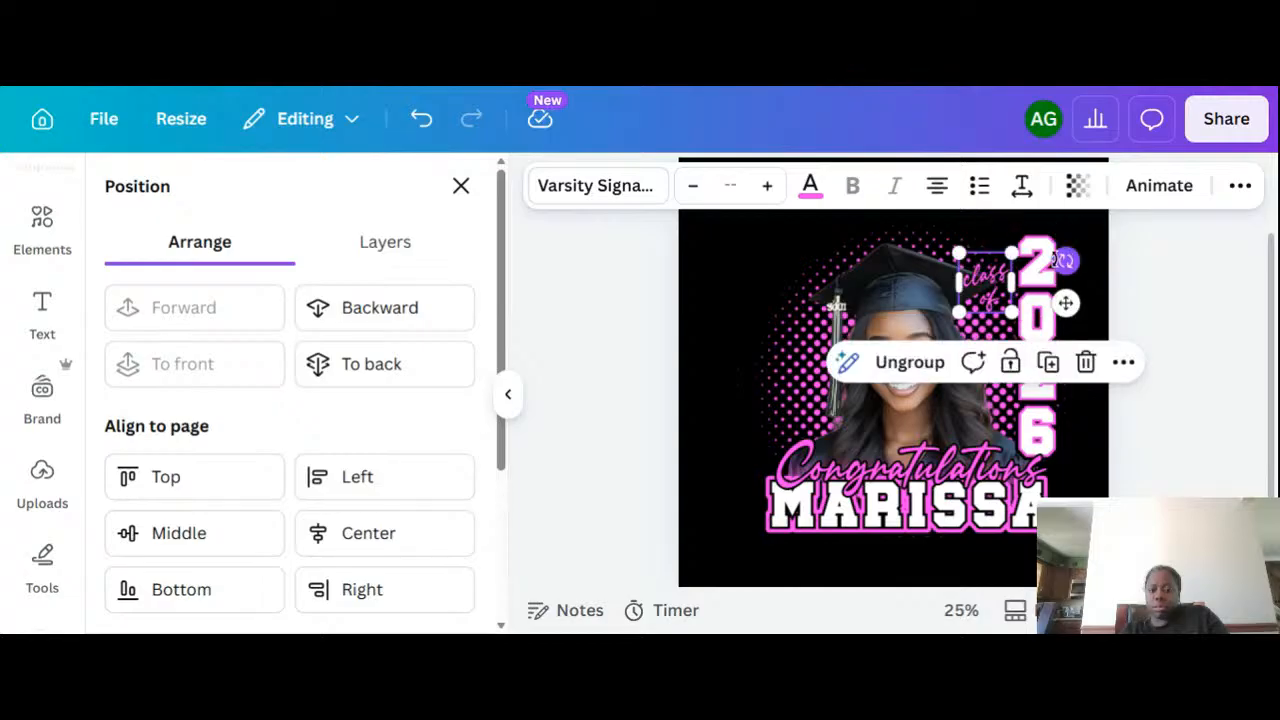
{"action": "left_click", "coordinate": [1050, 260]}
{"action": "left_click_drag", "start_coordinate": [1080, 490], "coordinate": [1050, 450]}
{"action": "left_click_drag", "start_coordinate": [1051, 343], "coordinate": [1043, 383]}
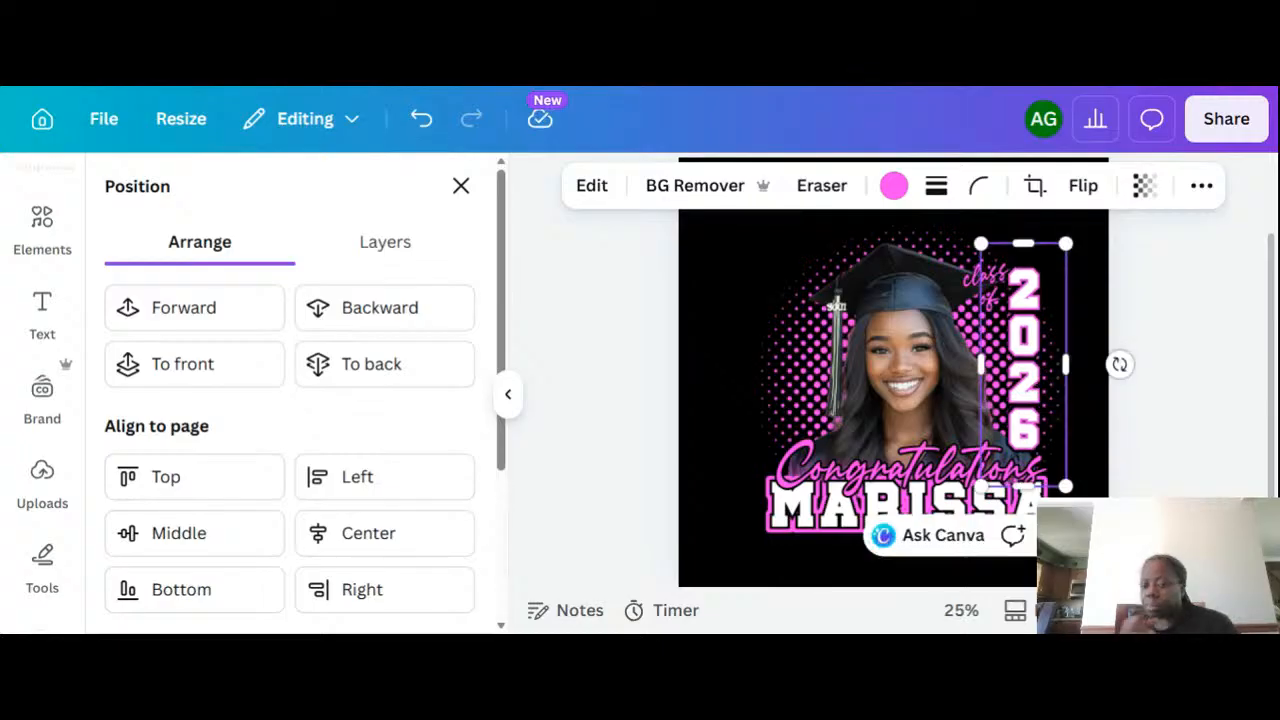
Ungroup the class of text and set the outline thickness of the word class to 100.
{"action": "left_click", "coordinate": [969, 283]}
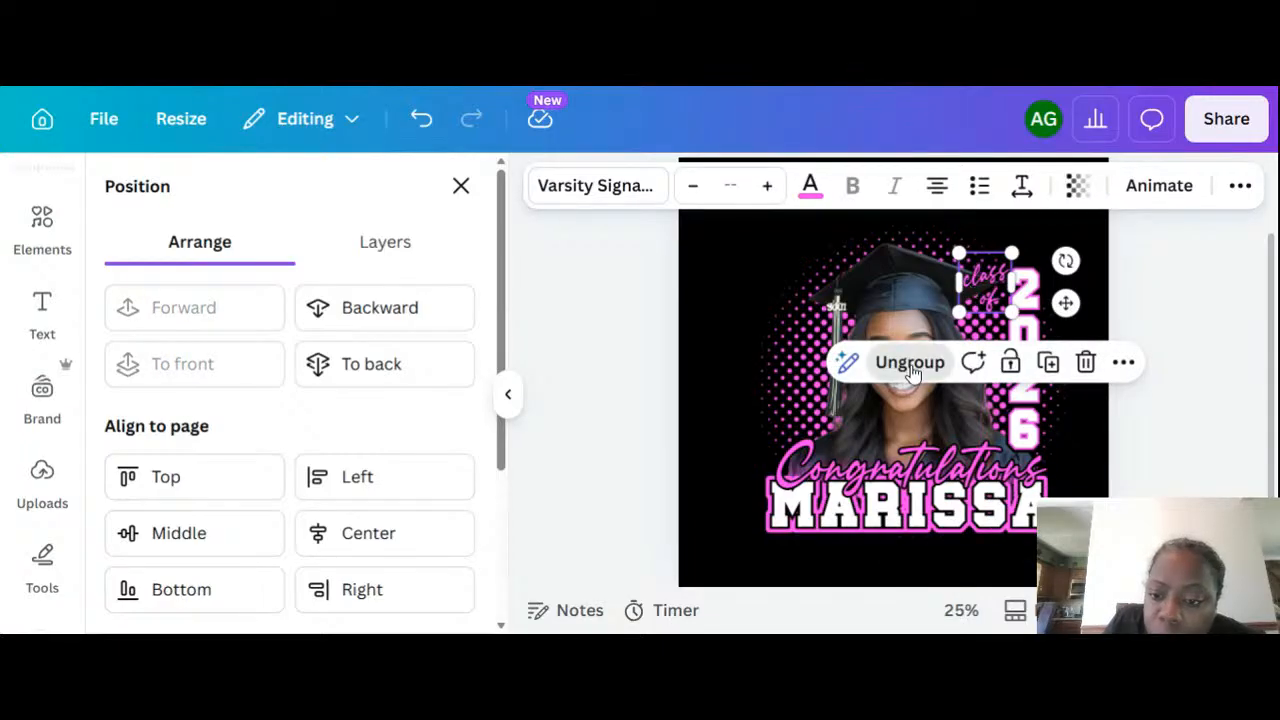
{"action": "left_click", "coordinate": [911, 370]}
{"action": "left_click", "coordinate": [984, 276]}
{"action": "left_click", "coordinate": [1145, 186]}
{"action": "left_click", "coordinate": [452, 372]}
{"action": "left_click", "coordinate": [452, 372]}
{"action": "left_click", "coordinate": [452, 372]}
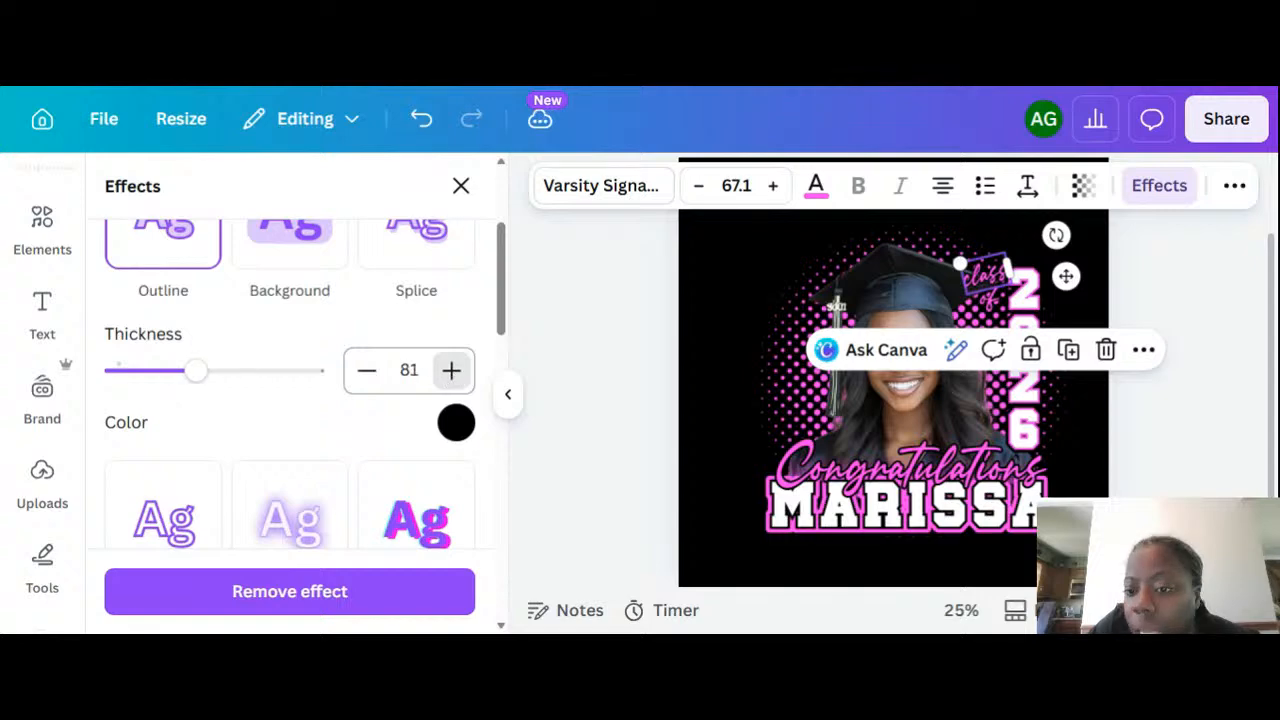
{"action": "left_click", "coordinate": [452, 372]}
{"action": "left_click", "coordinate": [452, 372]}
{"action": "left_click", "coordinate": [452, 372]}
{"action": "left_click", "coordinate": [452, 372]}
{"action": "left_click", "coordinate": [452, 372]}
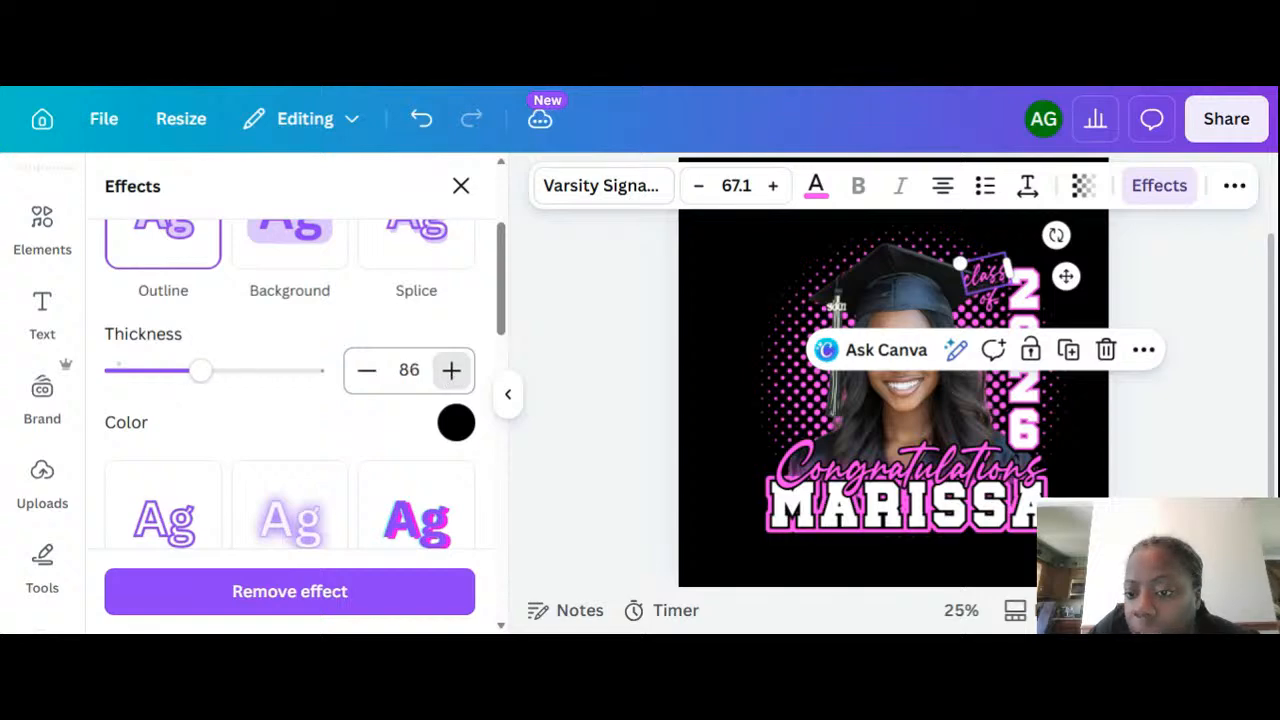
{"action": "left_click", "coordinate": [452, 372]}
{"action": "left_click", "coordinate": [452, 372]}
{"action": "left_click", "coordinate": [452, 372]}
{"action": "left_click", "coordinate": [452, 372]}
{"action": "left_click", "coordinate": [452, 372]}
{"action": "left_click", "coordinate": [452, 372]}
{"action": "left_click", "coordinate": [452, 372]}
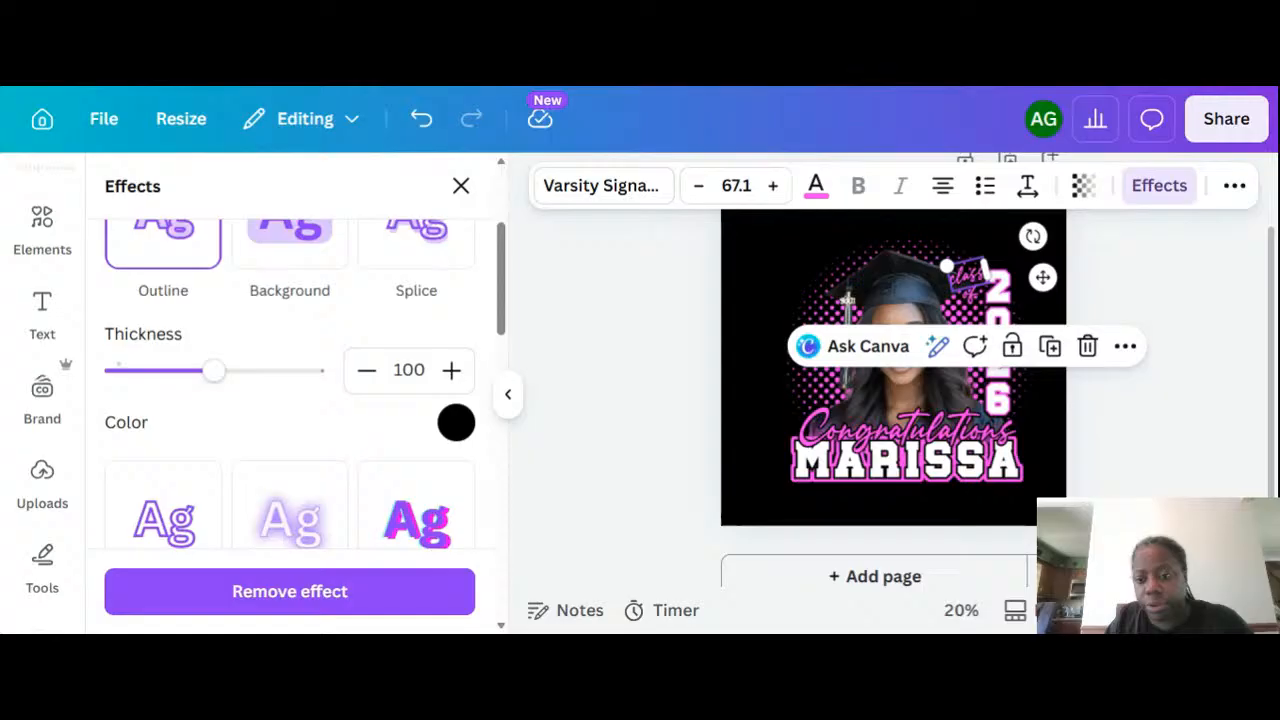
Set the outline thickness of the word of to 100.
{"action": "left_click_drag", "start_coordinate": [213, 370], "coordinate": [168, 370]}
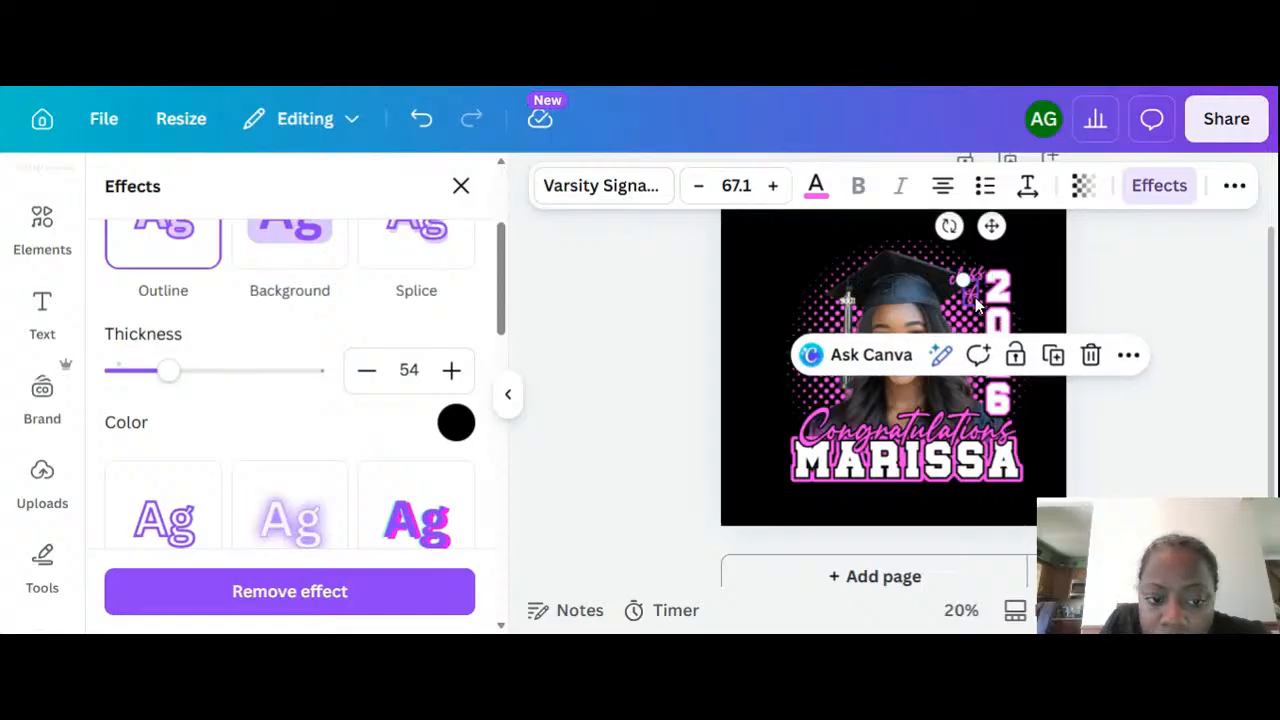
{"action": "left_click", "coordinate": [402, 370]}
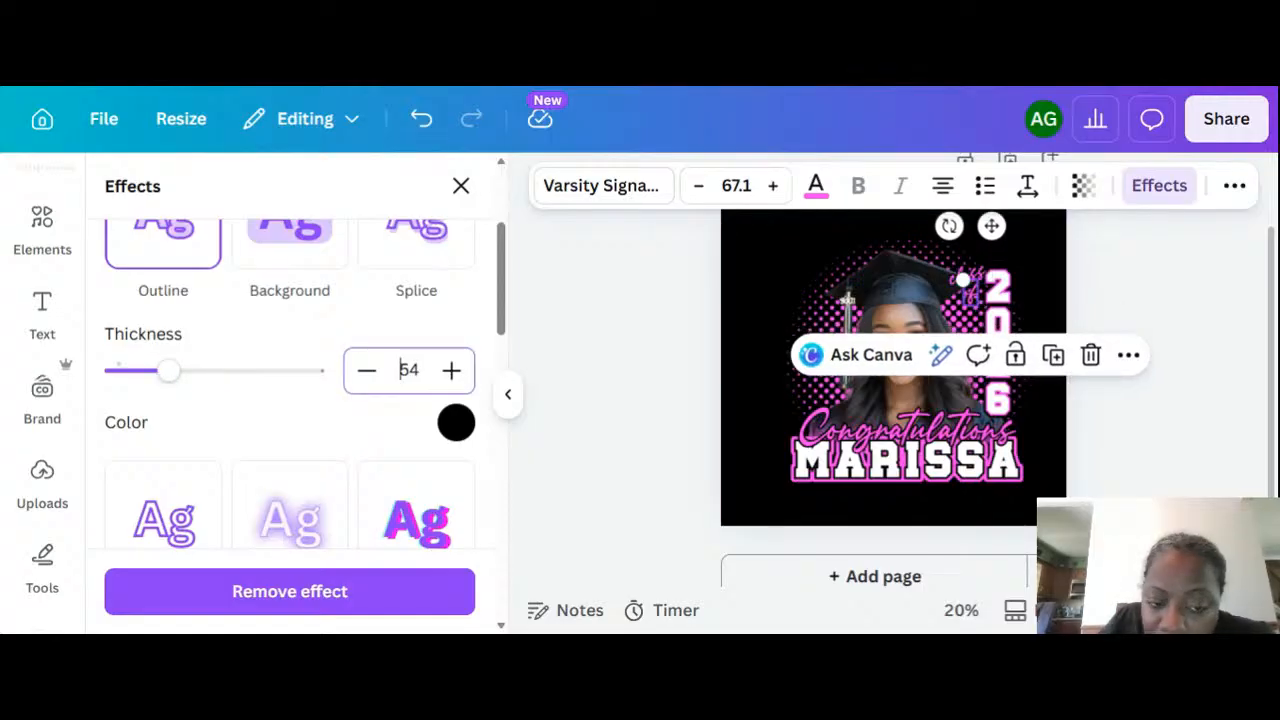
{"action": "key", "text": "Delete"}
{"action": "key", "text": "Delete"}
{"action": "type", "text": "100"}
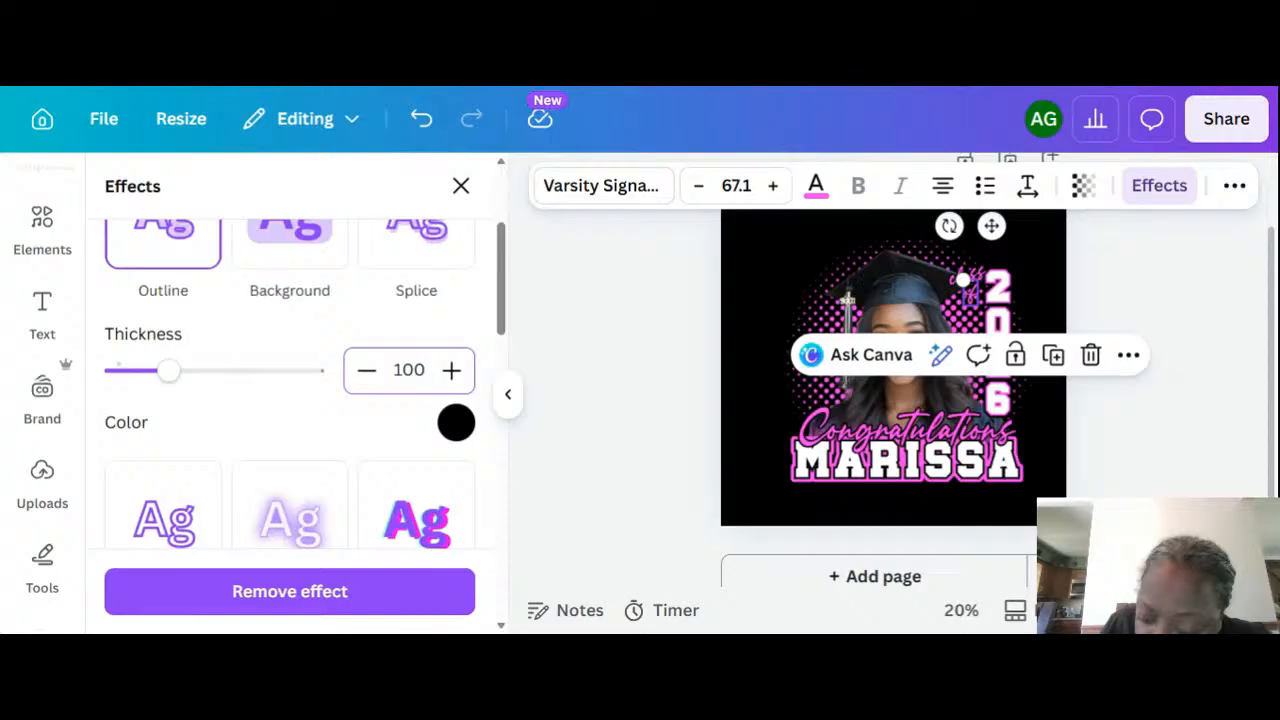
{"action": "key", "text": "Return"}
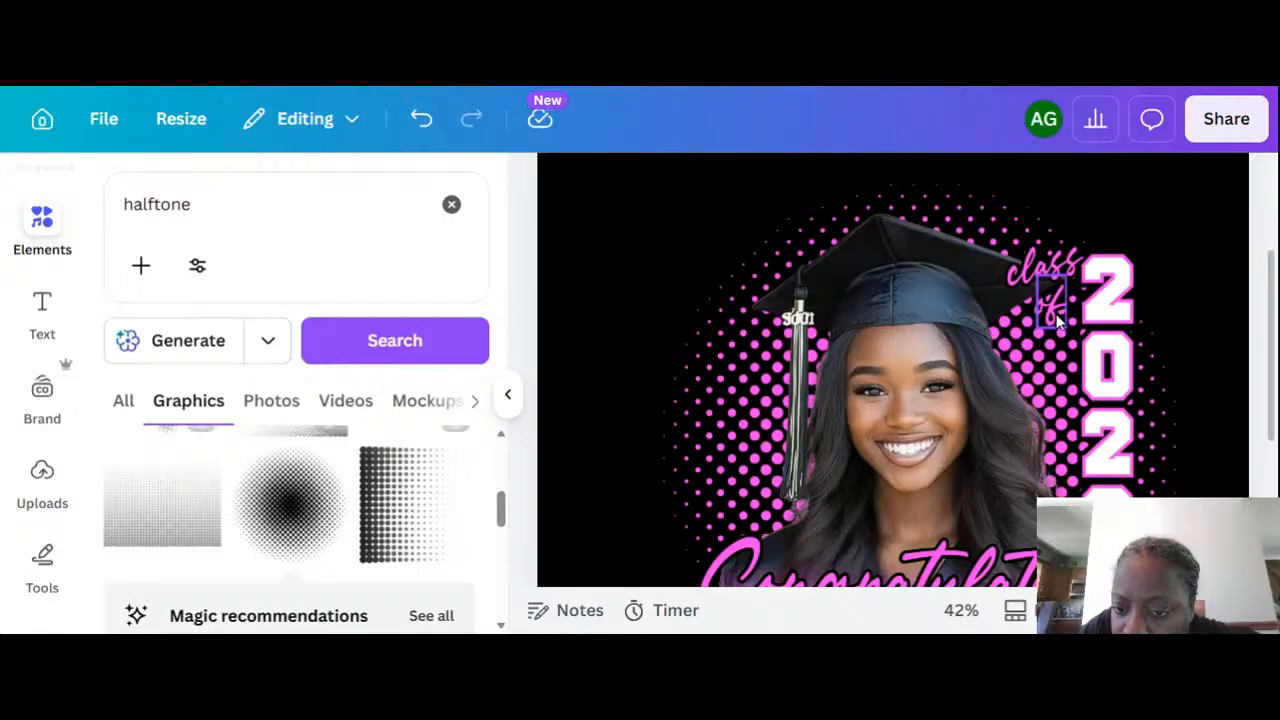
Search the graphics for diploma and browse the results for a suitable scroll.
{"action": "scroll", "coordinate": [1058, 318], "scroll_direction": "down", "scroll_amount": 3}
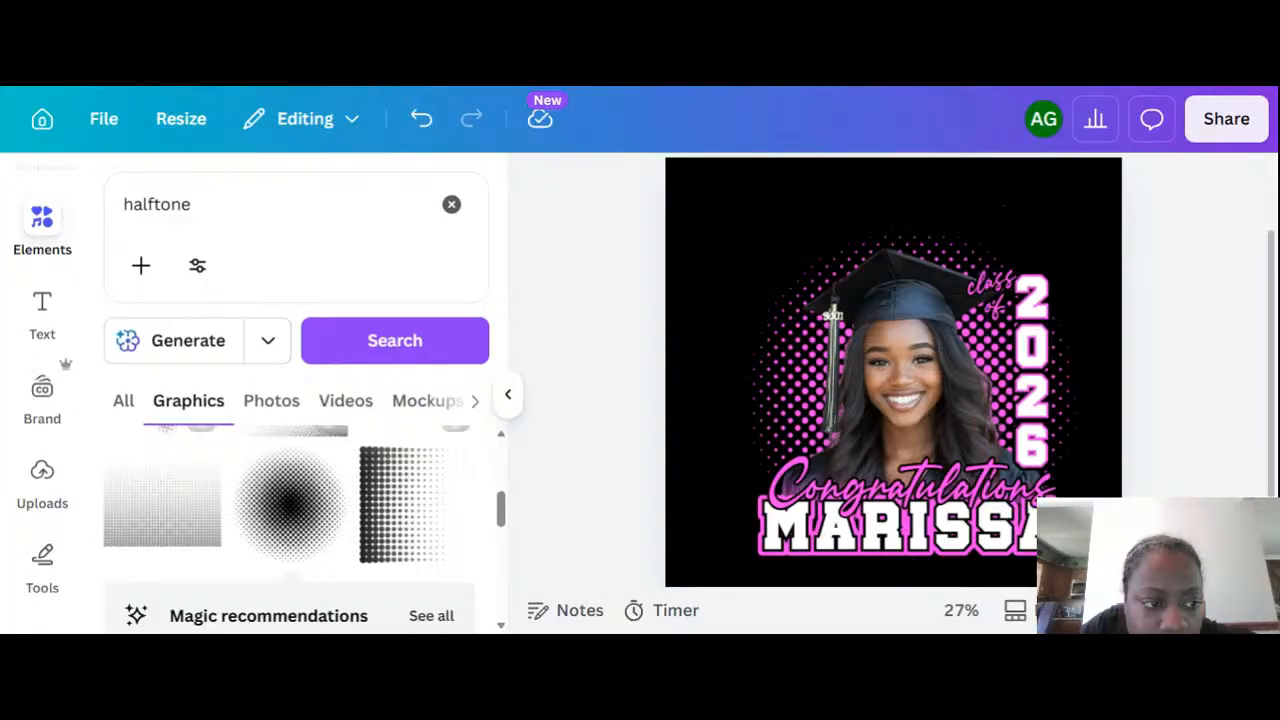
{"action": "left_click", "coordinate": [290, 210]}
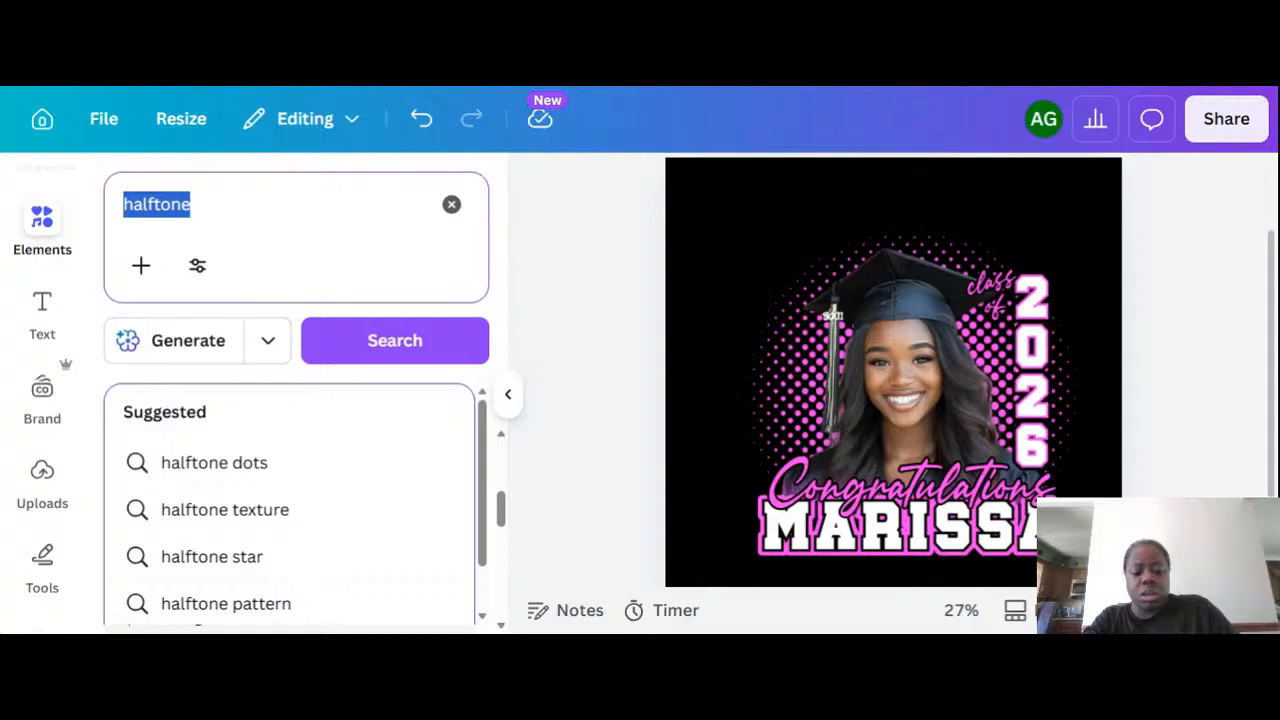
{"action": "type", "text": "diploma"}
{"action": "key", "text": "Return"}
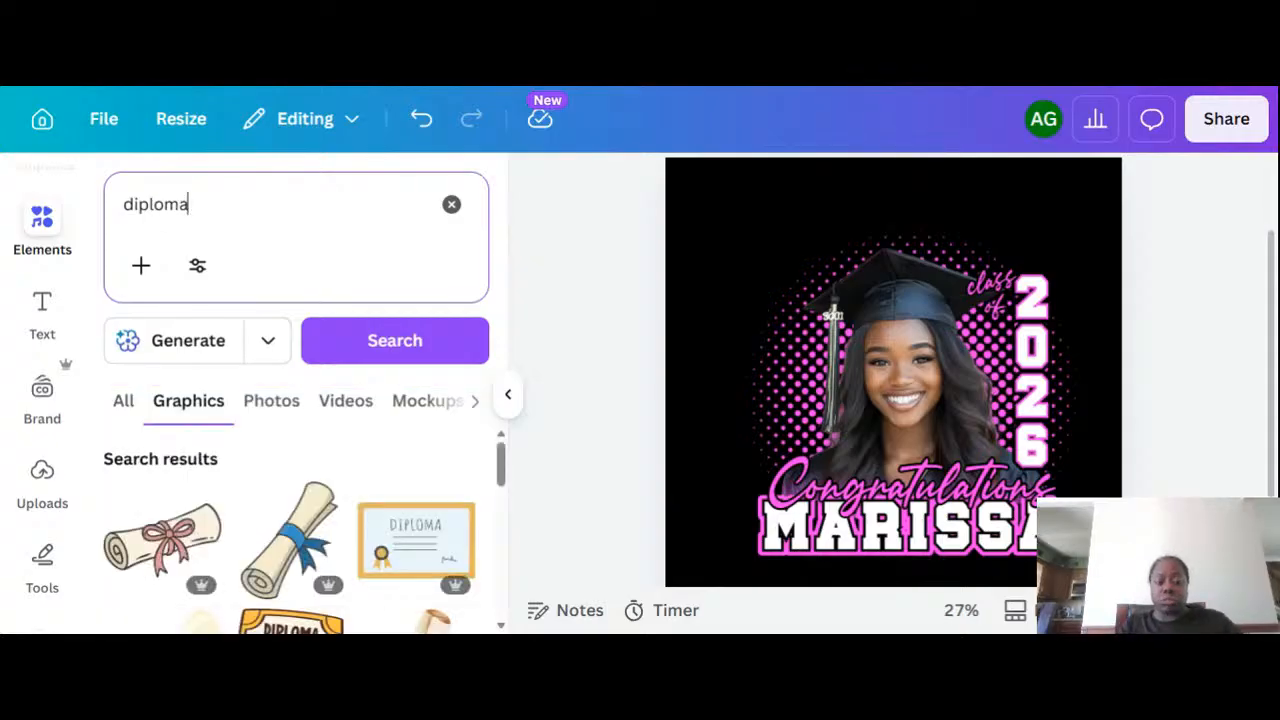
{"action": "left_click_drag", "start_coordinate": [500, 463], "coordinate": [517, 535]}
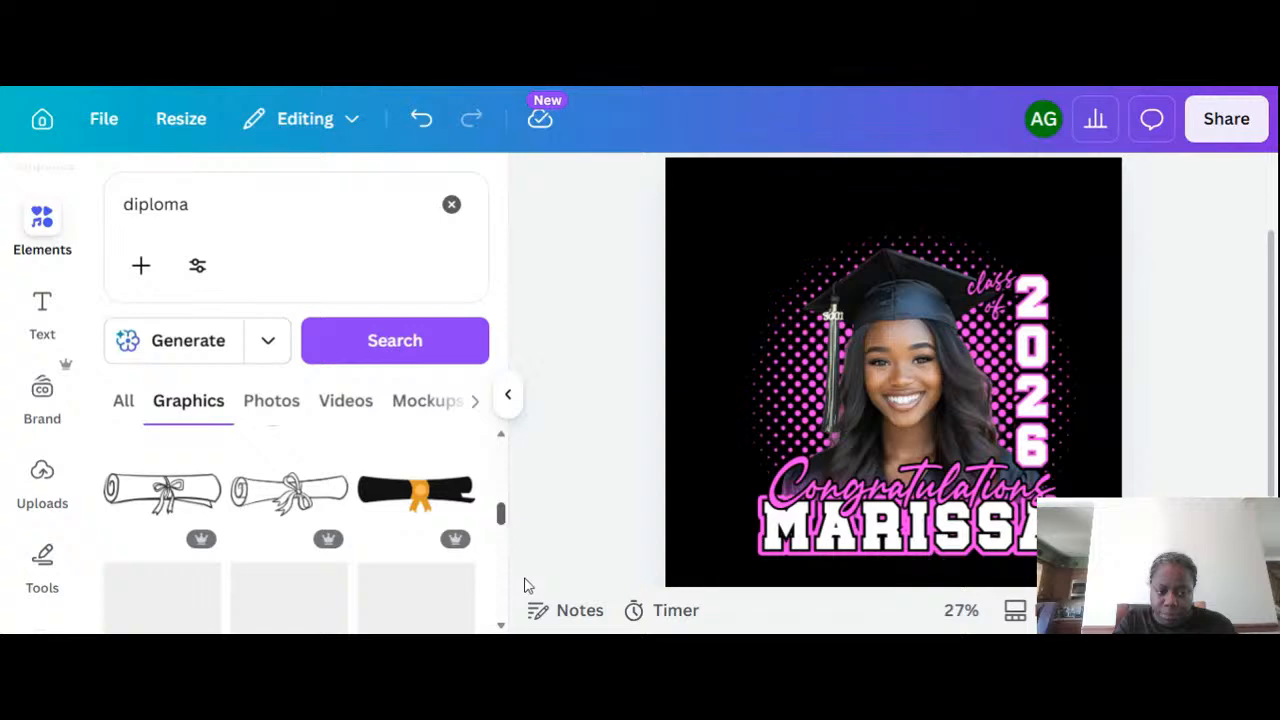
{"action": "left_click_drag", "start_coordinate": [501, 513], "coordinate": [507, 483]}
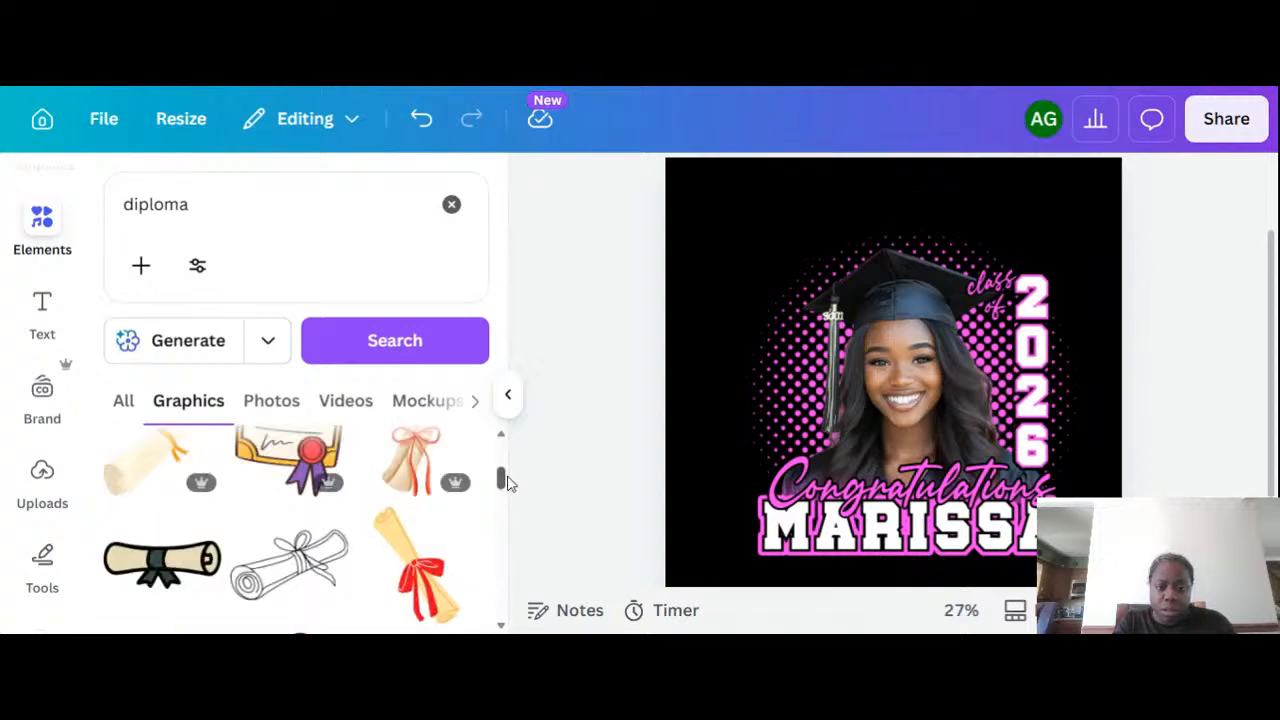
Search the graphics for degree and try the rolled diploma with the red ribbon beside the graduate.
{"action": "left_click", "coordinate": [250, 204]}
{"action": "type", "text": "deg"}
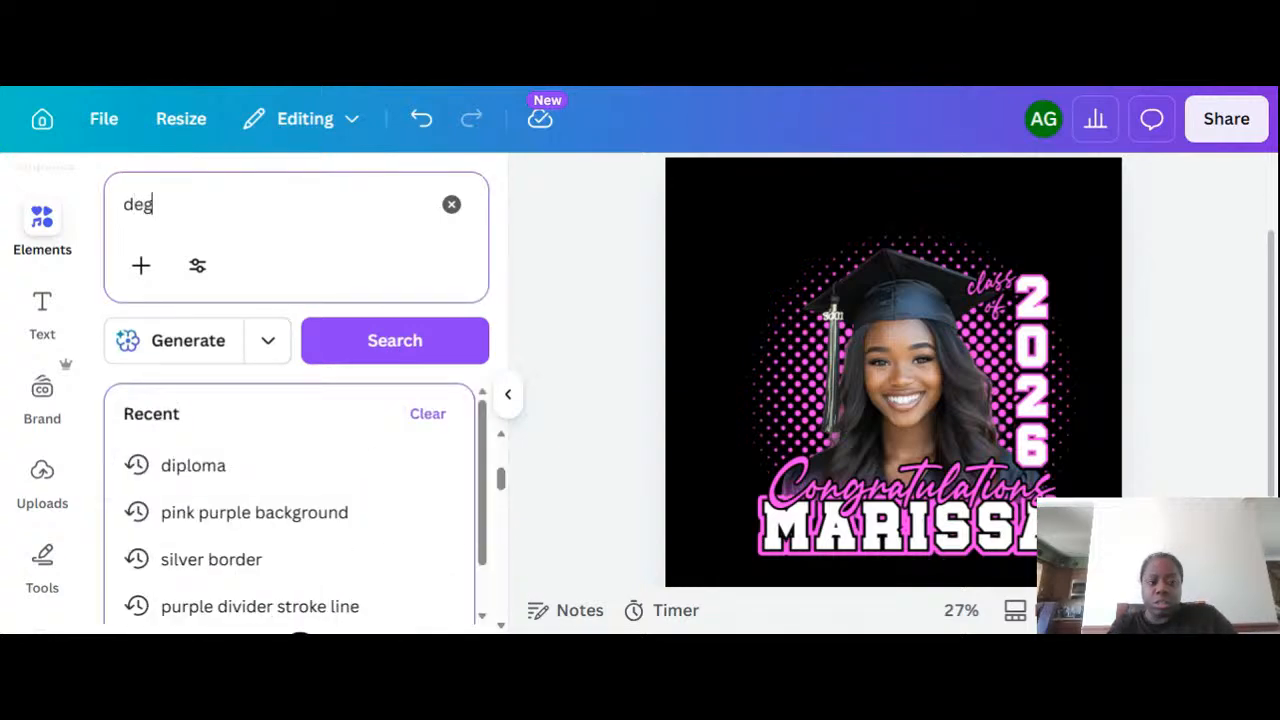
{"action": "type", "text": "ree"}
{"action": "key", "text": "Return"}
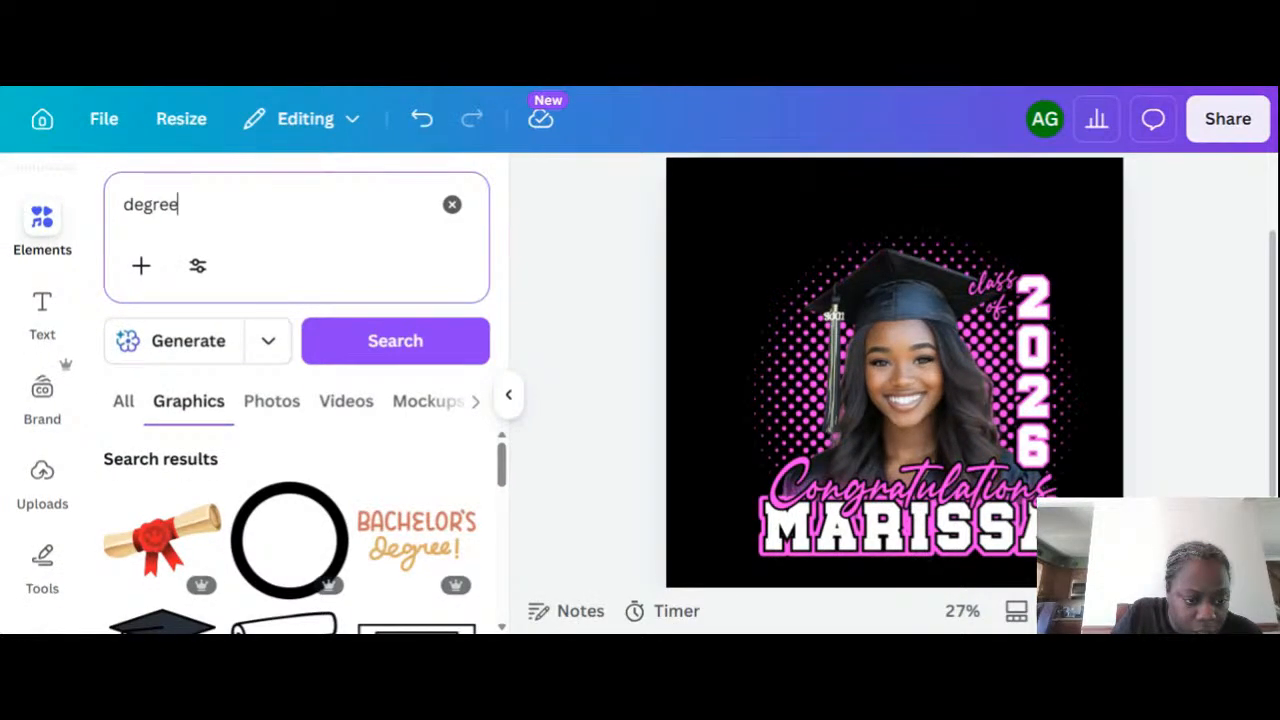
{"action": "left_click", "coordinate": [162, 540]}
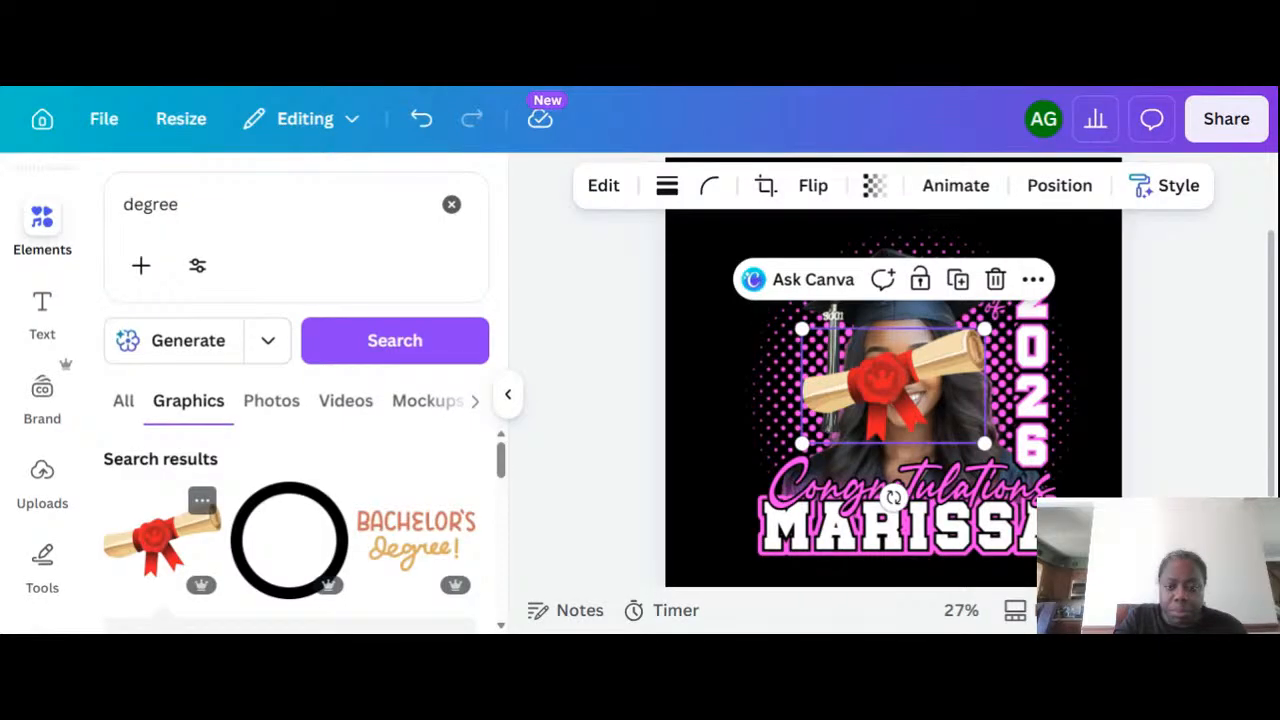
{"action": "left_click_drag", "start_coordinate": [884, 400], "coordinate": [809, 430]}
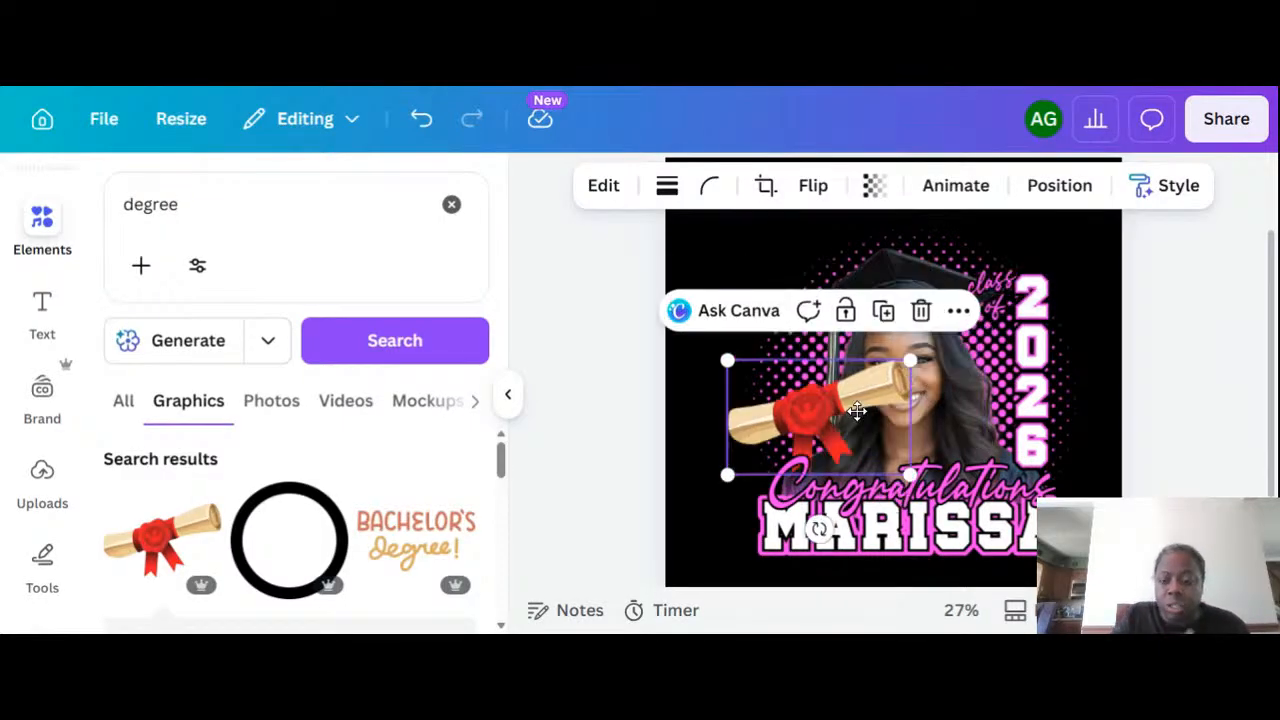
{"action": "key", "text": "Delete"}
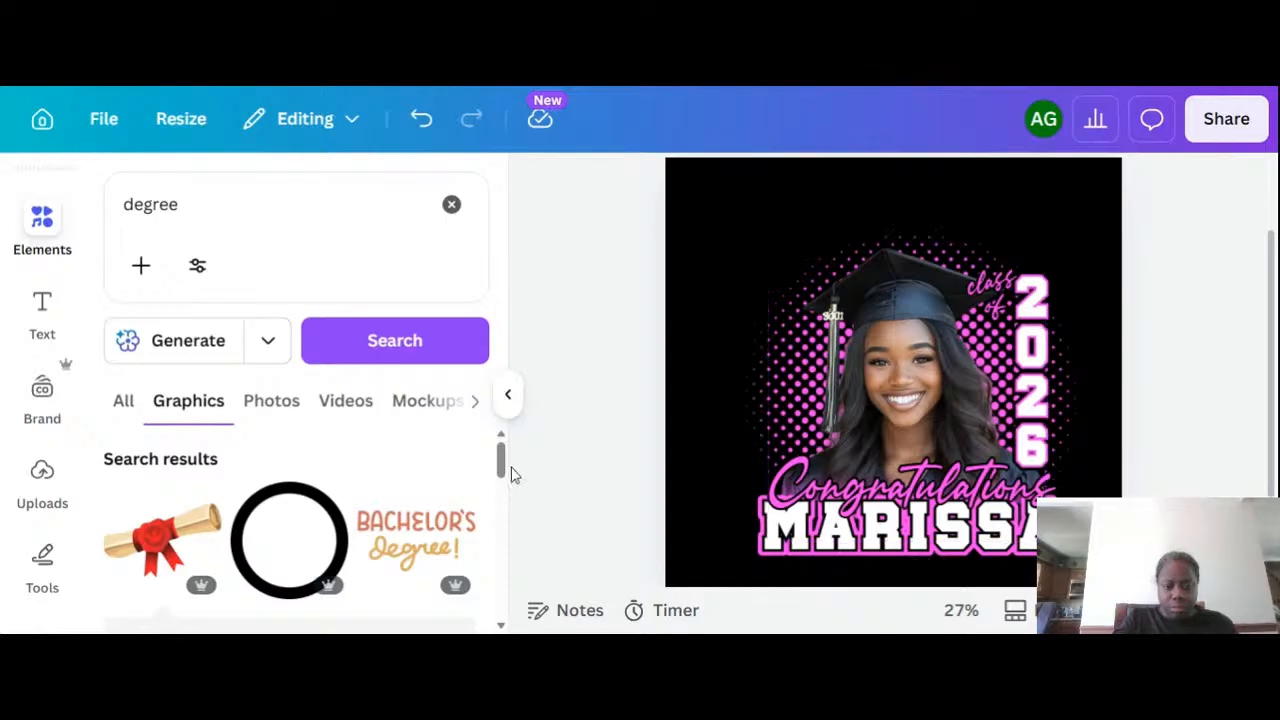
{"action": "left_click_drag", "start_coordinate": [503, 475], "coordinate": [503, 564]}
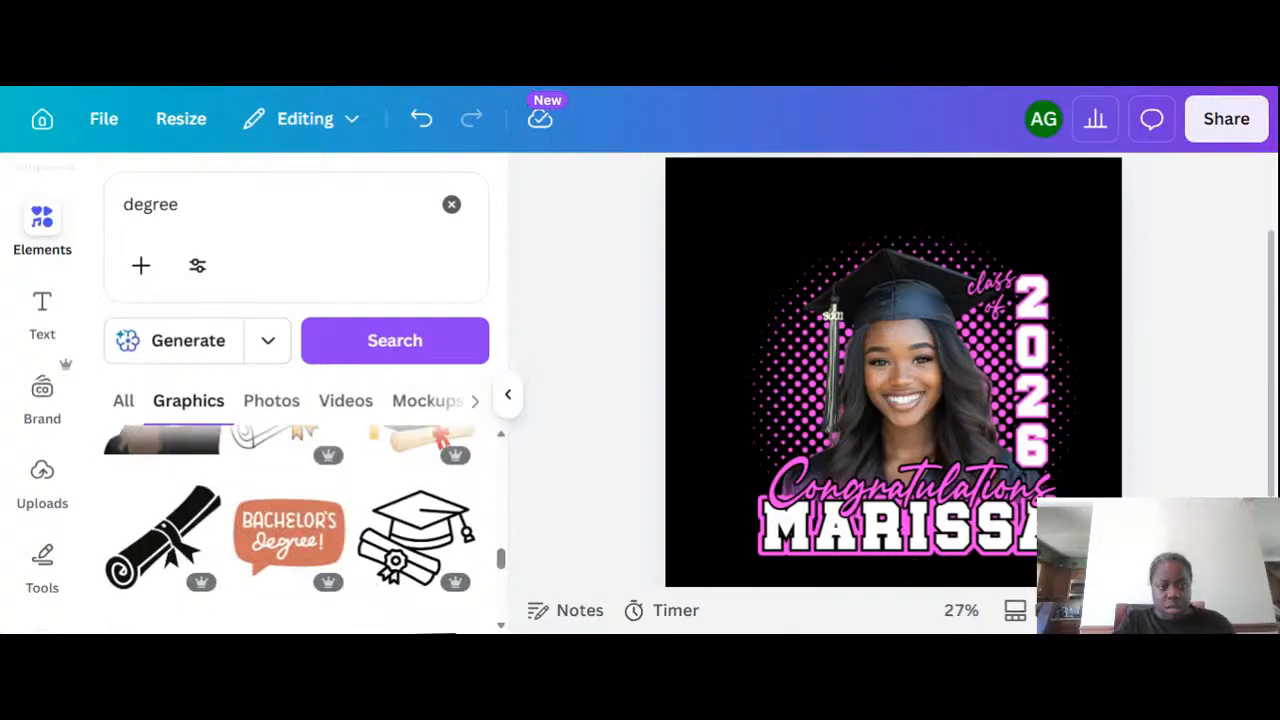
{"action": "left_click", "coordinate": [150, 204]}
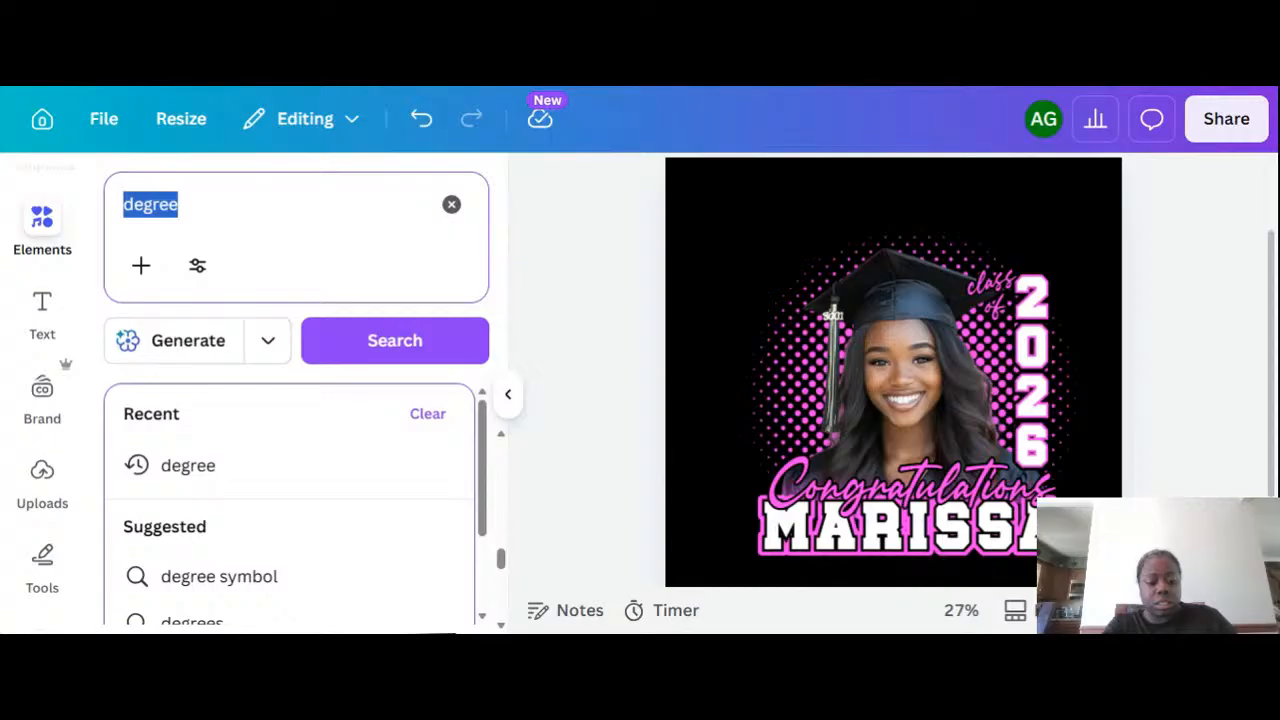
{"action": "left_click", "coordinate": [178, 204]}
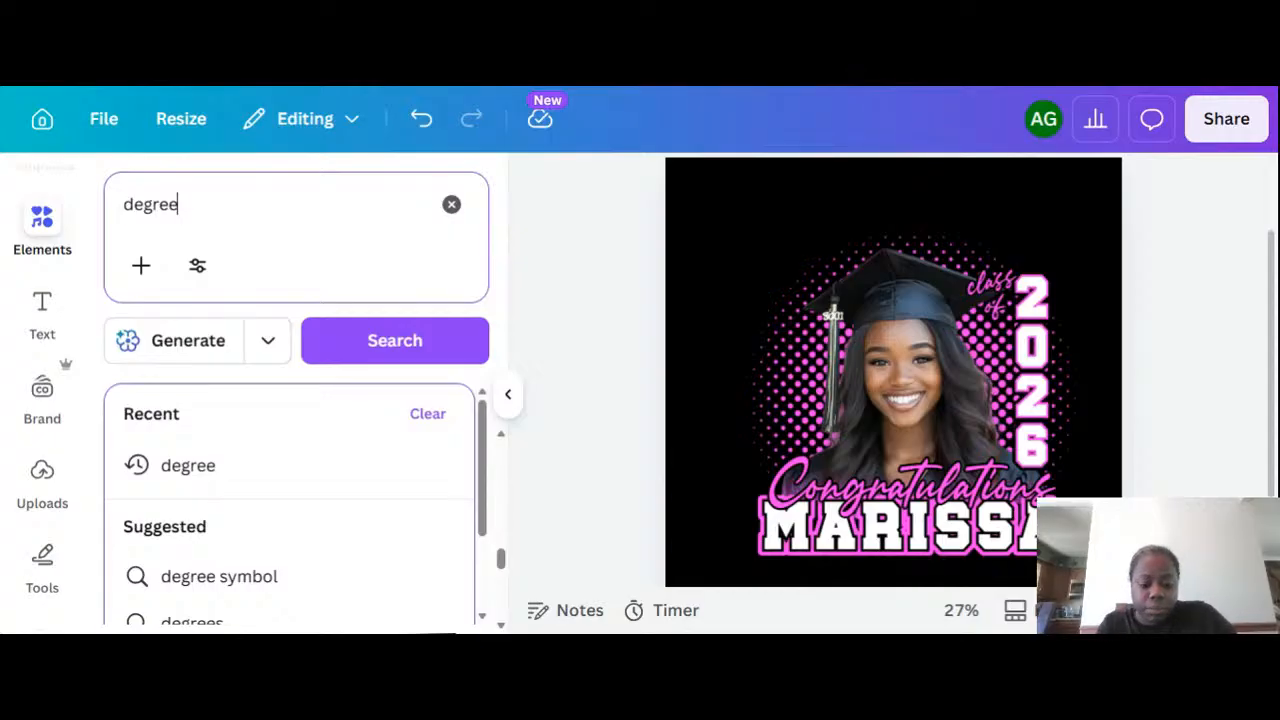
{"action": "type", "text": "flowder"}
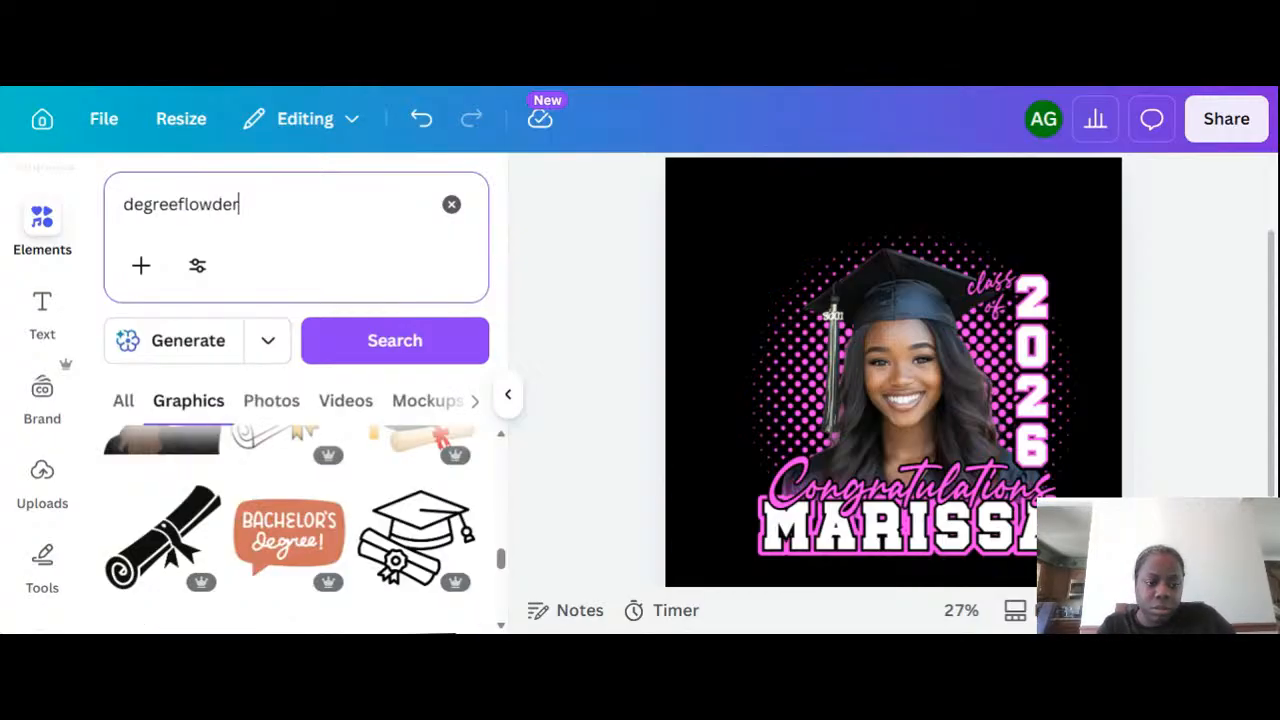
{"action": "type", "text": ",a"}
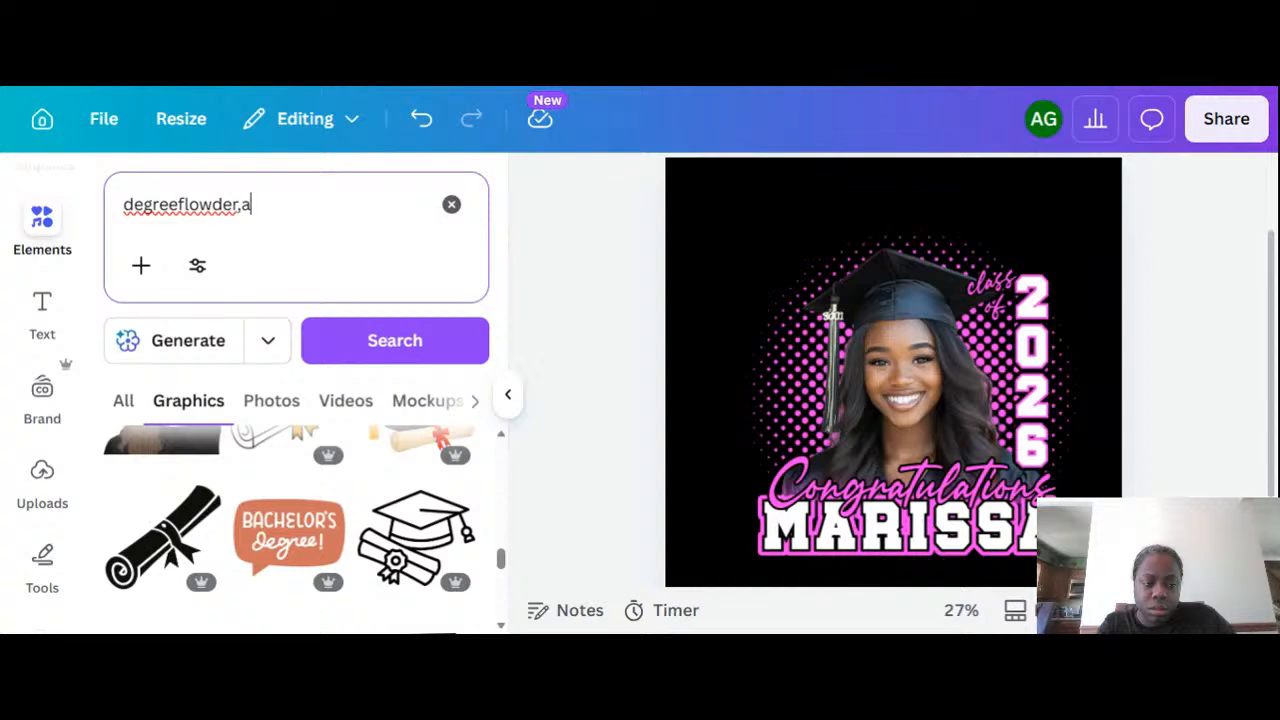
{"action": "key", "text": "BackSpace"}
{"action": "key", "text": "BackSpace"}
{"action": "key", "text": "BackSpace"}
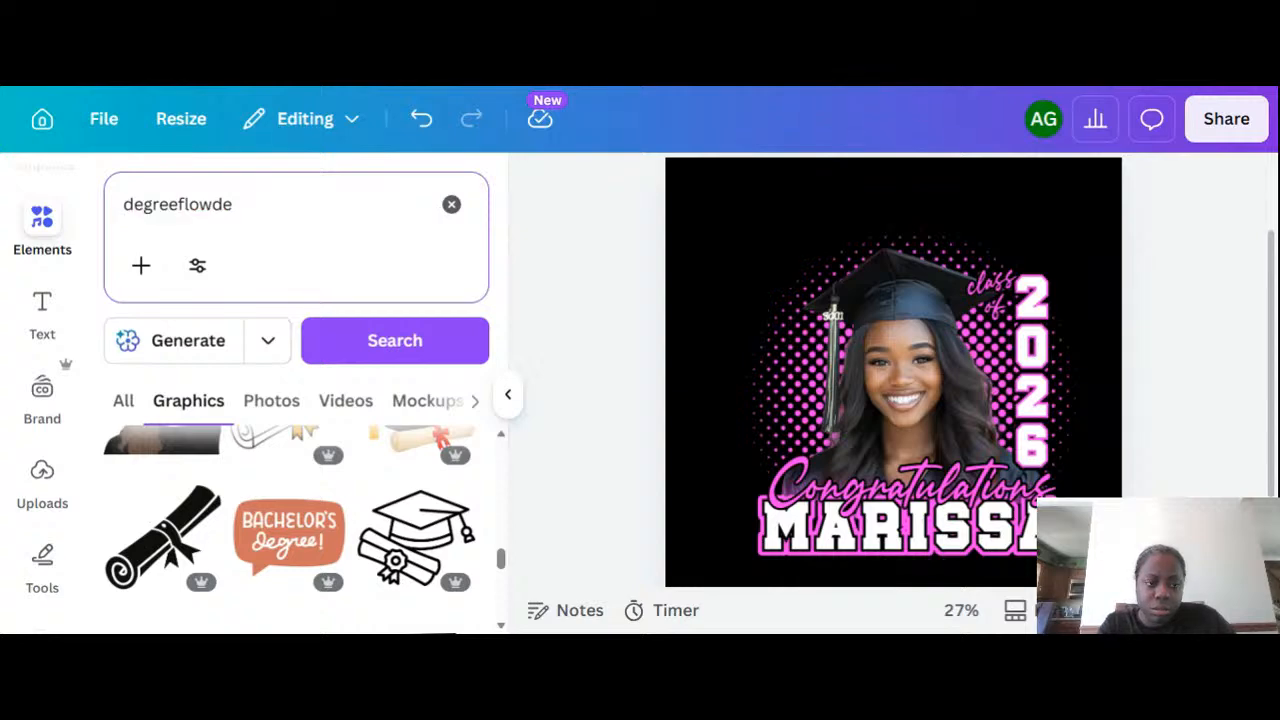
{"action": "key", "text": "ctrl+a"}
{"action": "key", "text": "BackSpace"}
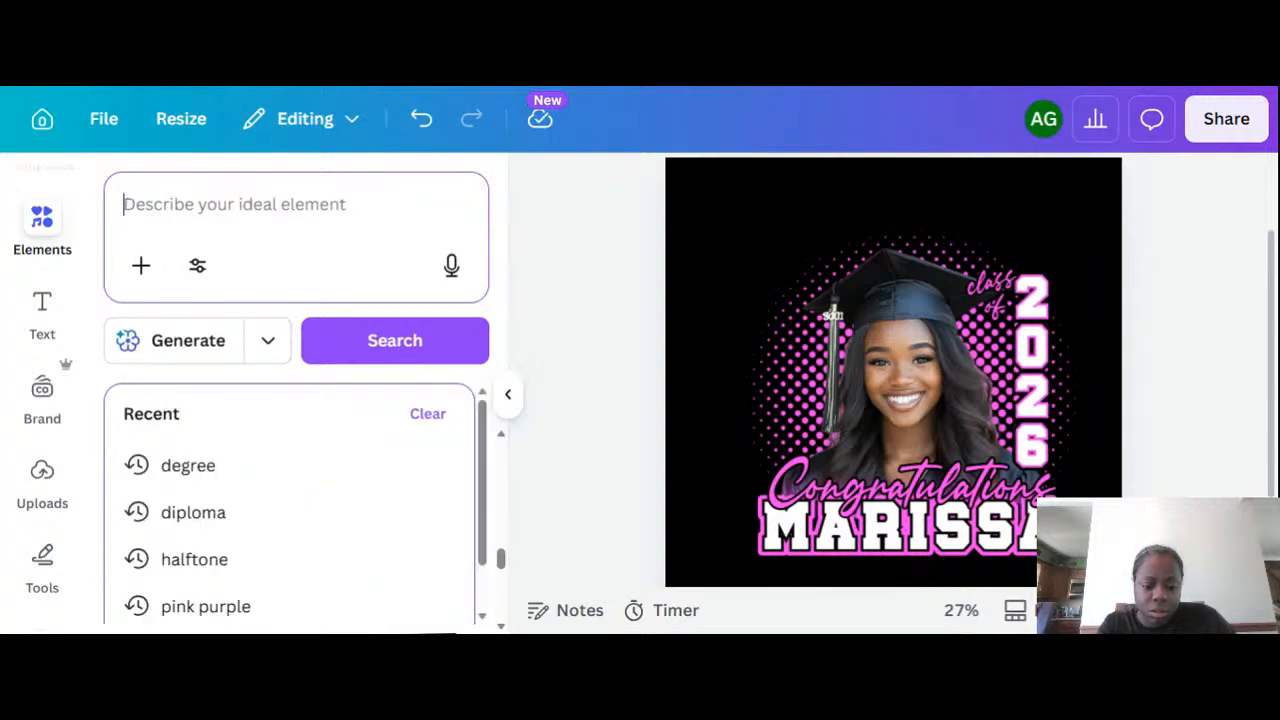
Search the graphics for magenta flower and place the orchid stem beside the graduate, on the tassel side, reaching down to the name.
{"action": "type", "text": "ma"}
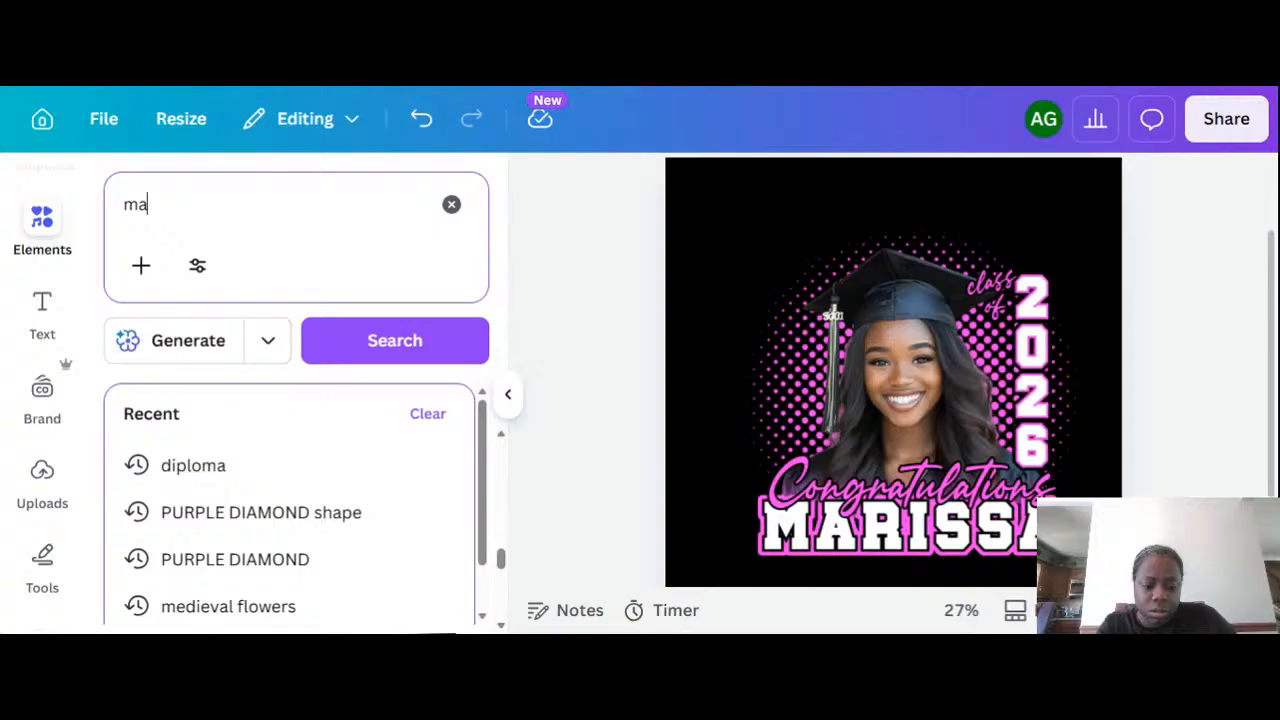
{"action": "type", "text": "genta flower"}
{"action": "key", "text": "Return"}
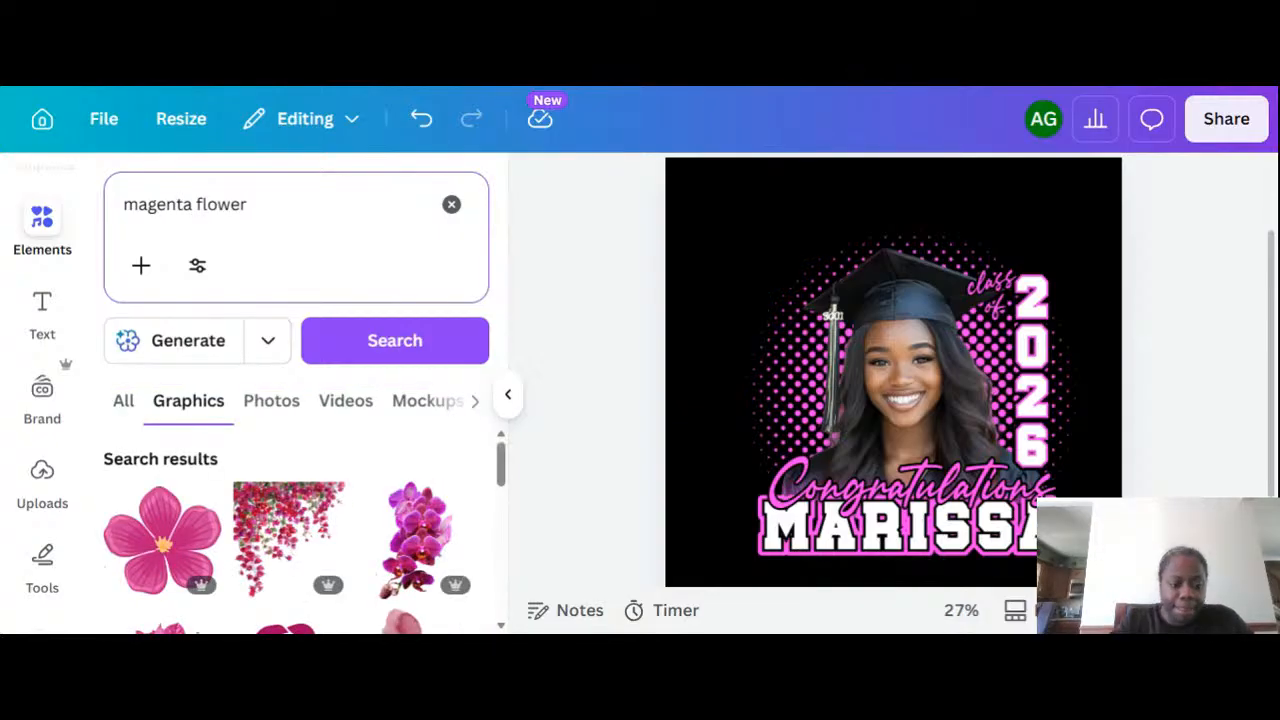
{"action": "left_click", "coordinate": [418, 528]}
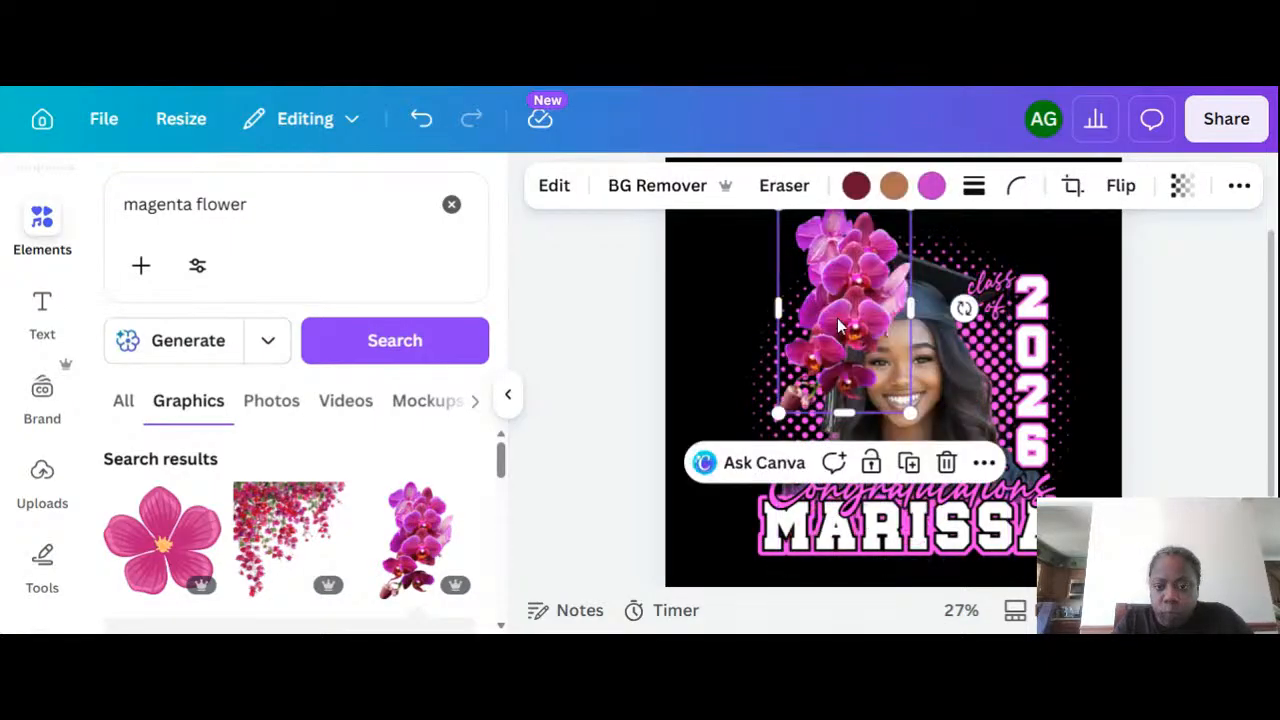
{"action": "left_click_drag", "start_coordinate": [837, 318], "coordinate": [794, 436]}
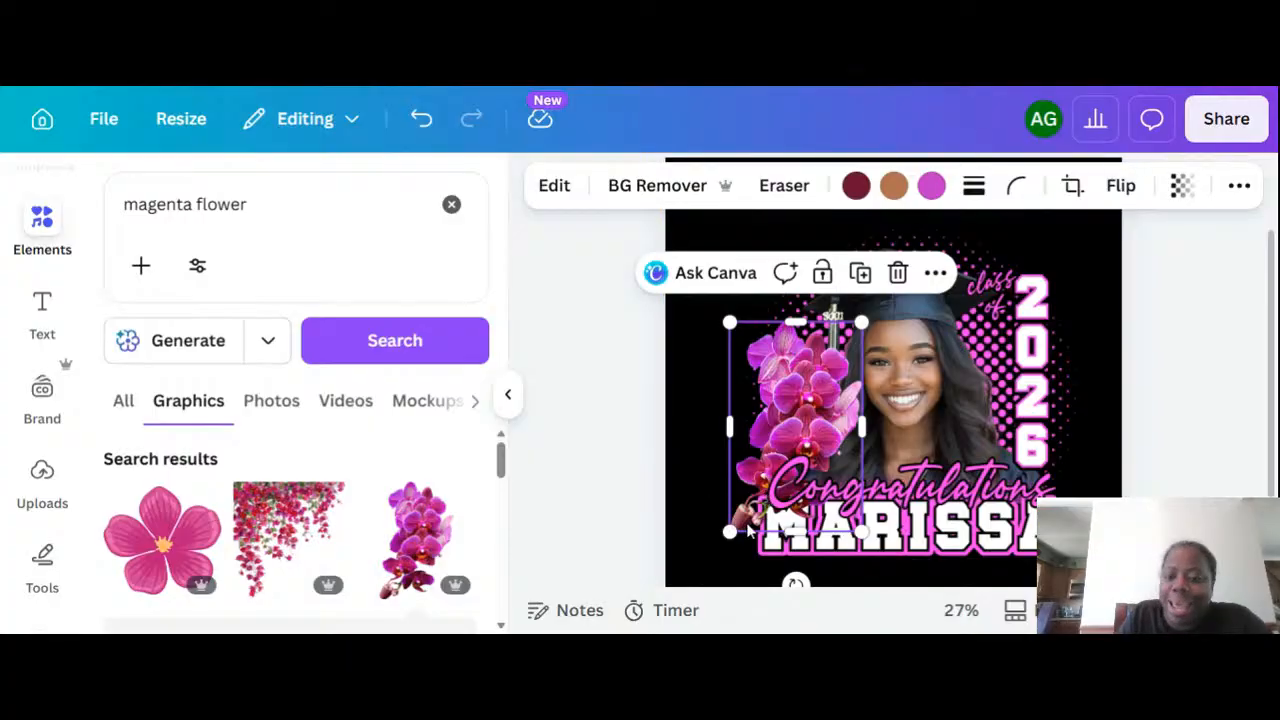
Flip the orchid stem horizontally.
{"action": "left_click", "coordinate": [1130, 192]}
{"action": "left_click", "coordinate": [1100, 246]}
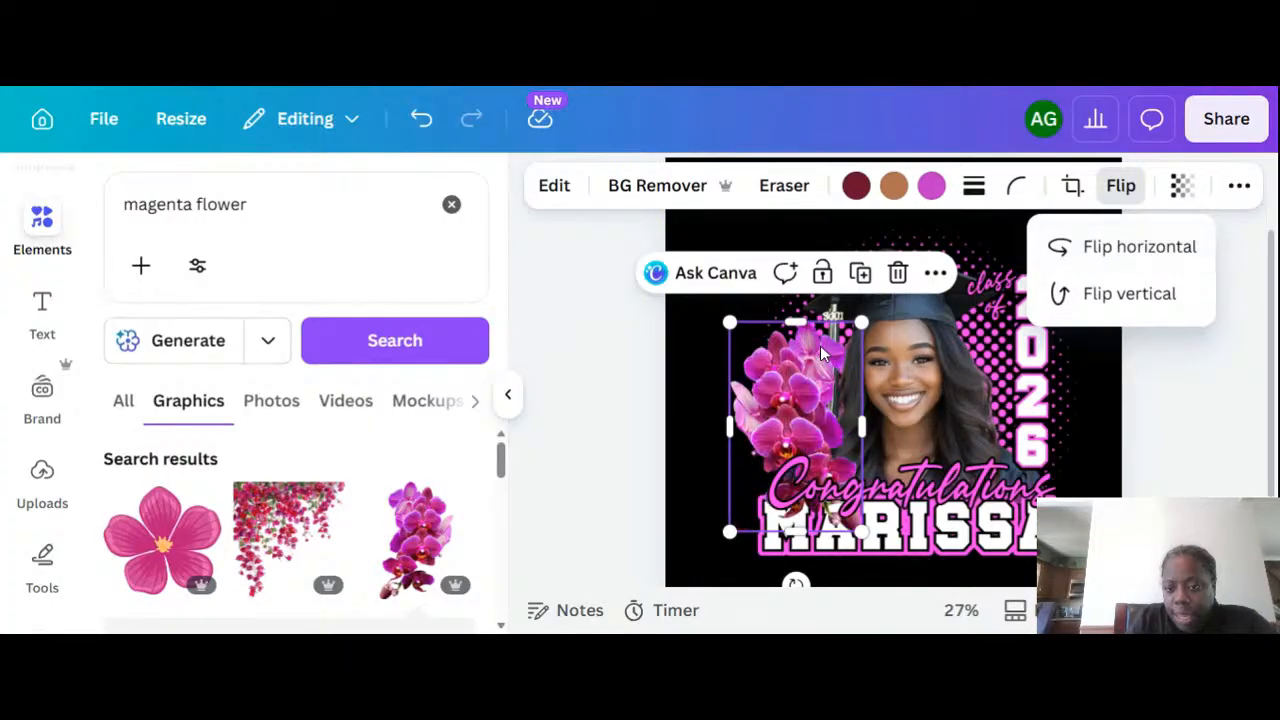
{"action": "left_click_drag", "start_coordinate": [820, 352], "coordinate": [828, 338]}
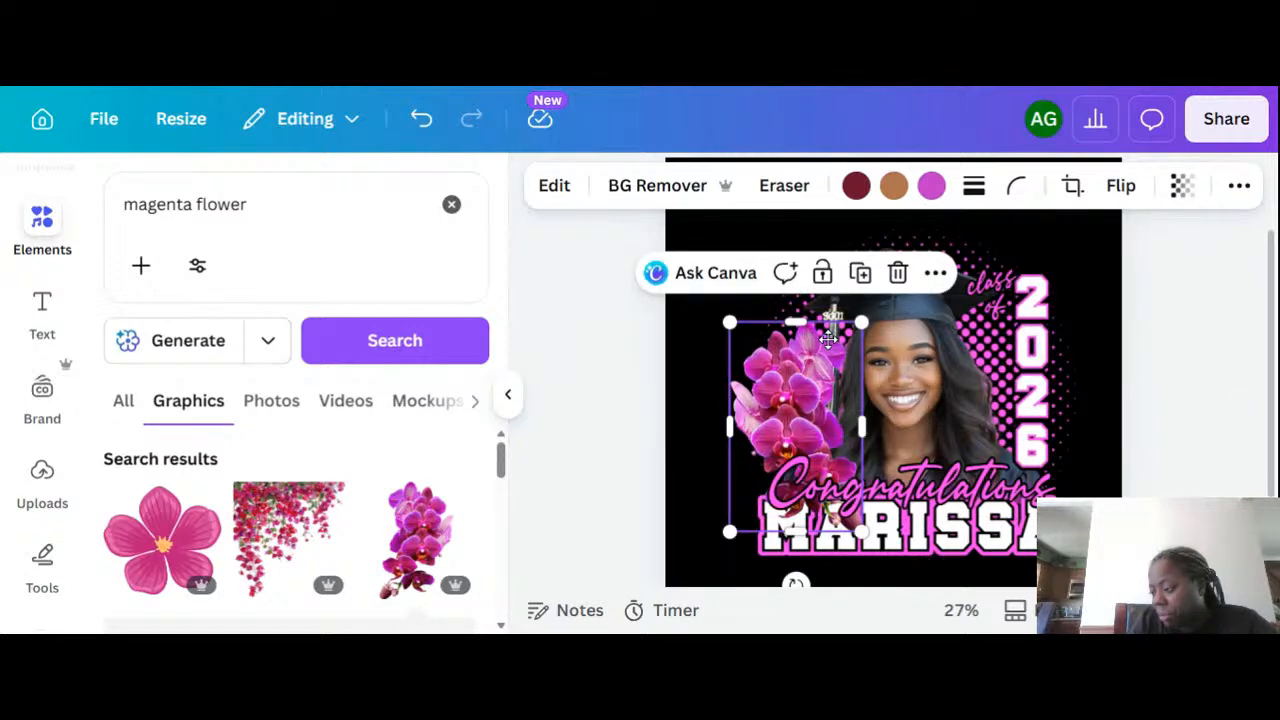
Send the orchid stem backward until it sits behind the name and the graduate photo.
{"action": "left_click", "coordinate": [1238, 186]}
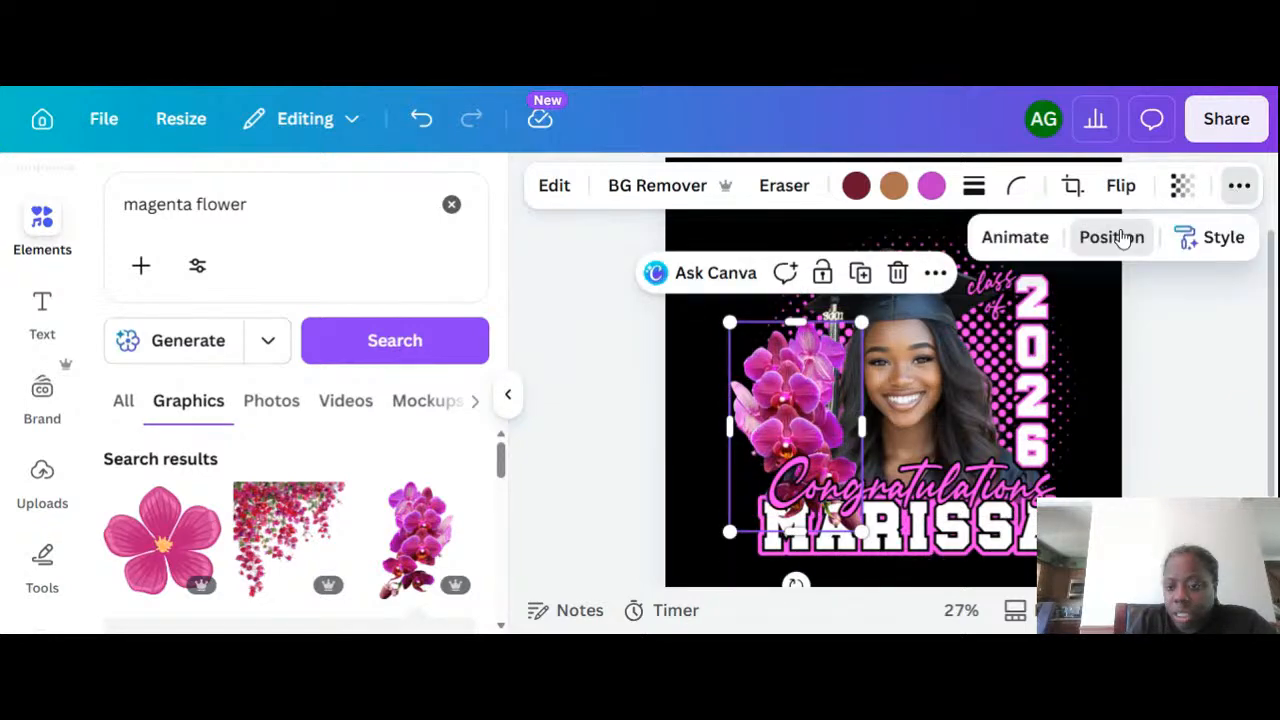
{"action": "left_click", "coordinate": [1114, 238]}
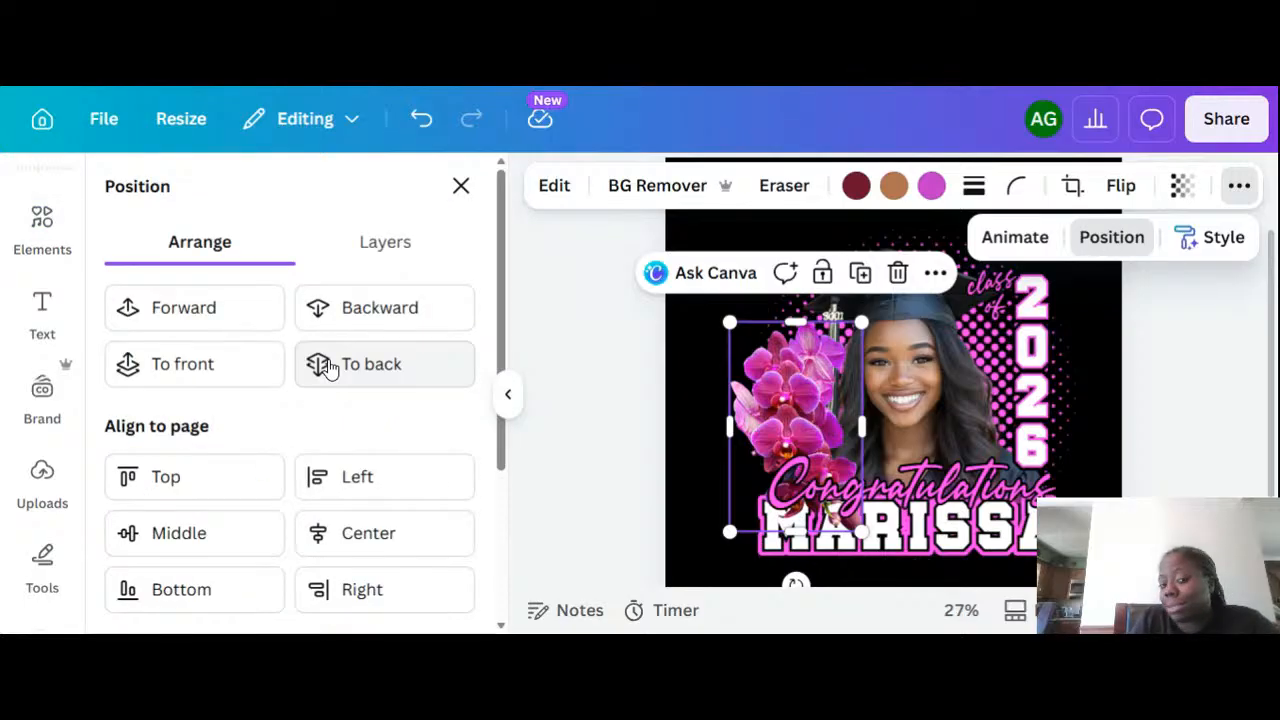
{"action": "left_click", "coordinate": [352, 325]}
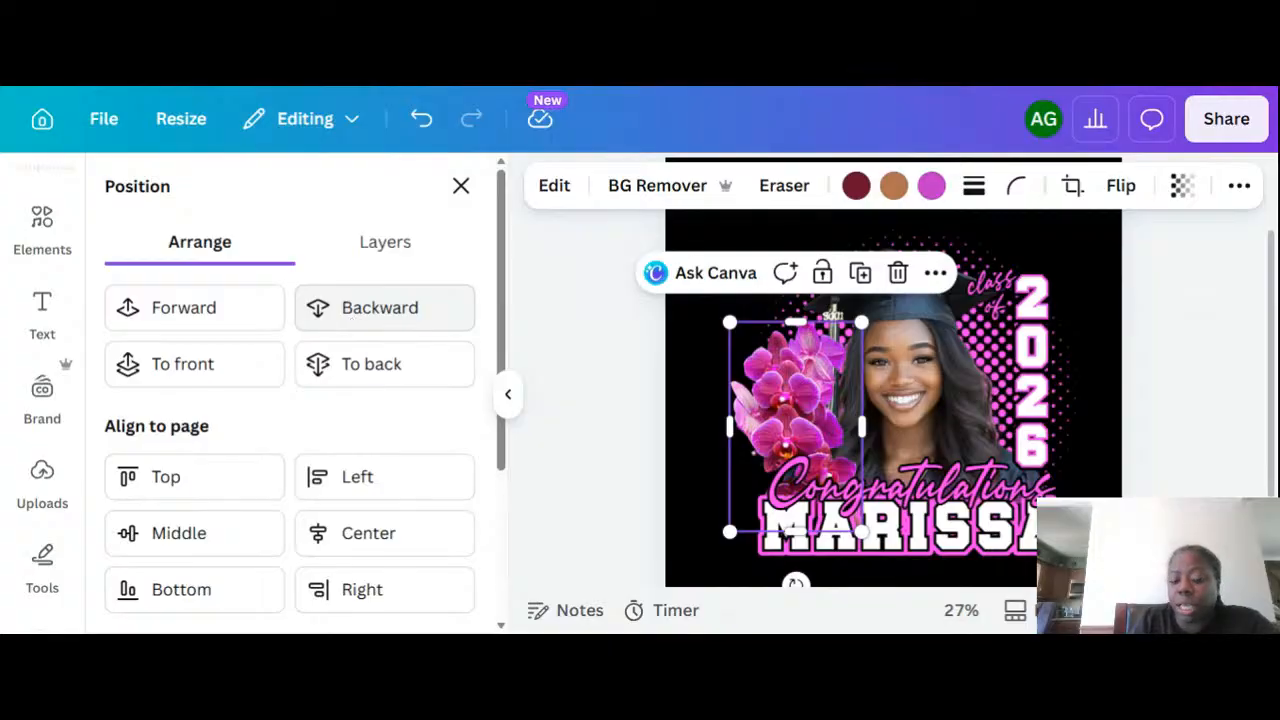
{"action": "left_click", "coordinate": [352, 325]}
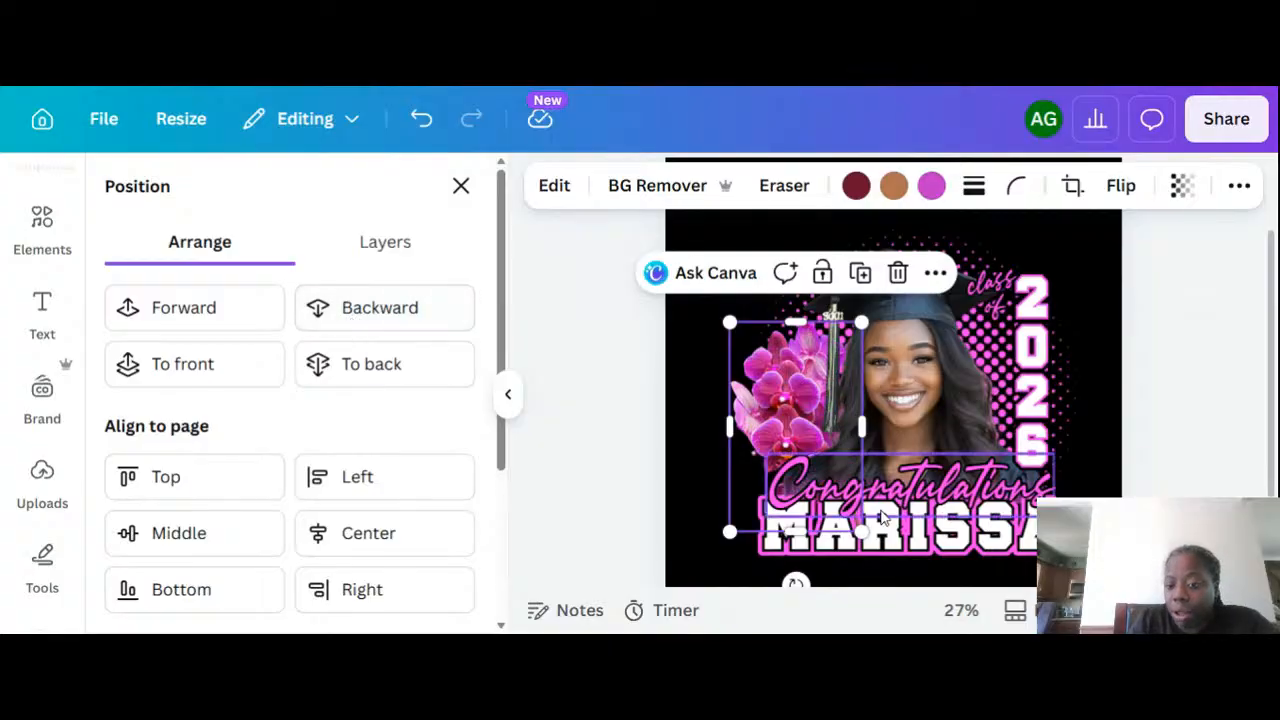
{"action": "left_click", "coordinate": [1130, 456]}
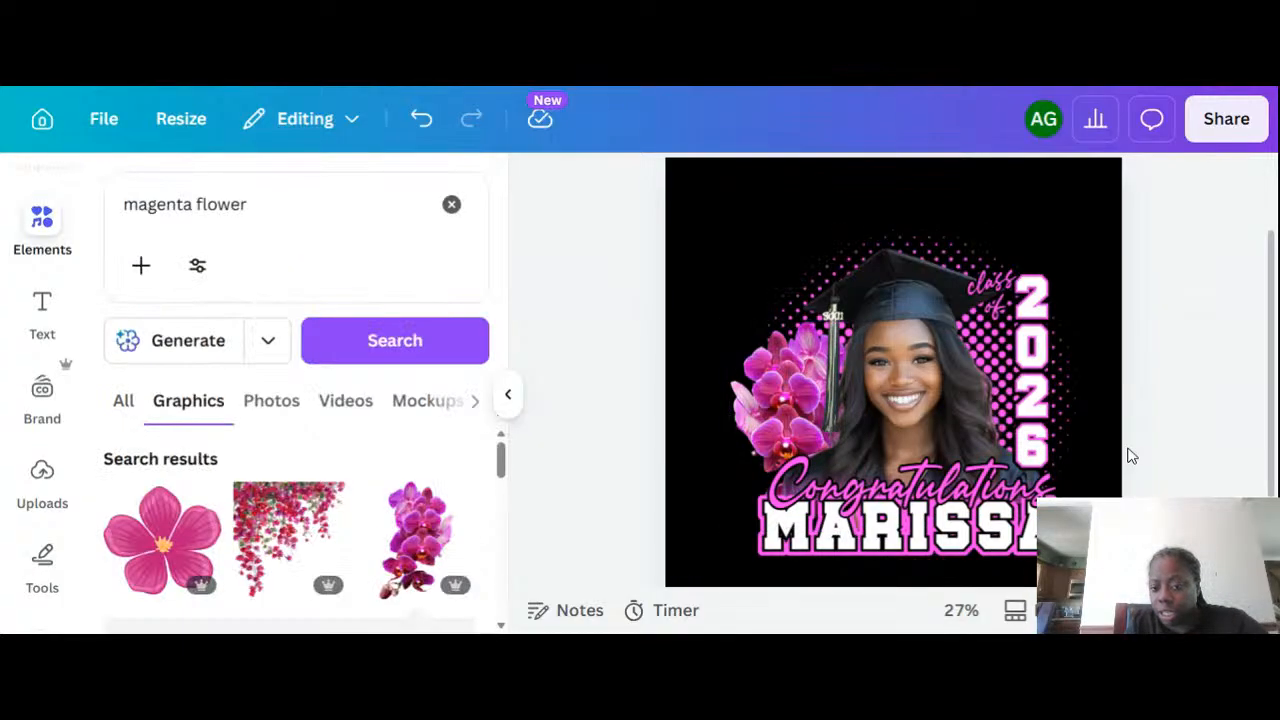
Bring the orchid stem forward until it overlaps the tassel while staying behind the Congratulations lettering.
{"action": "left_click", "coordinate": [743, 382]}
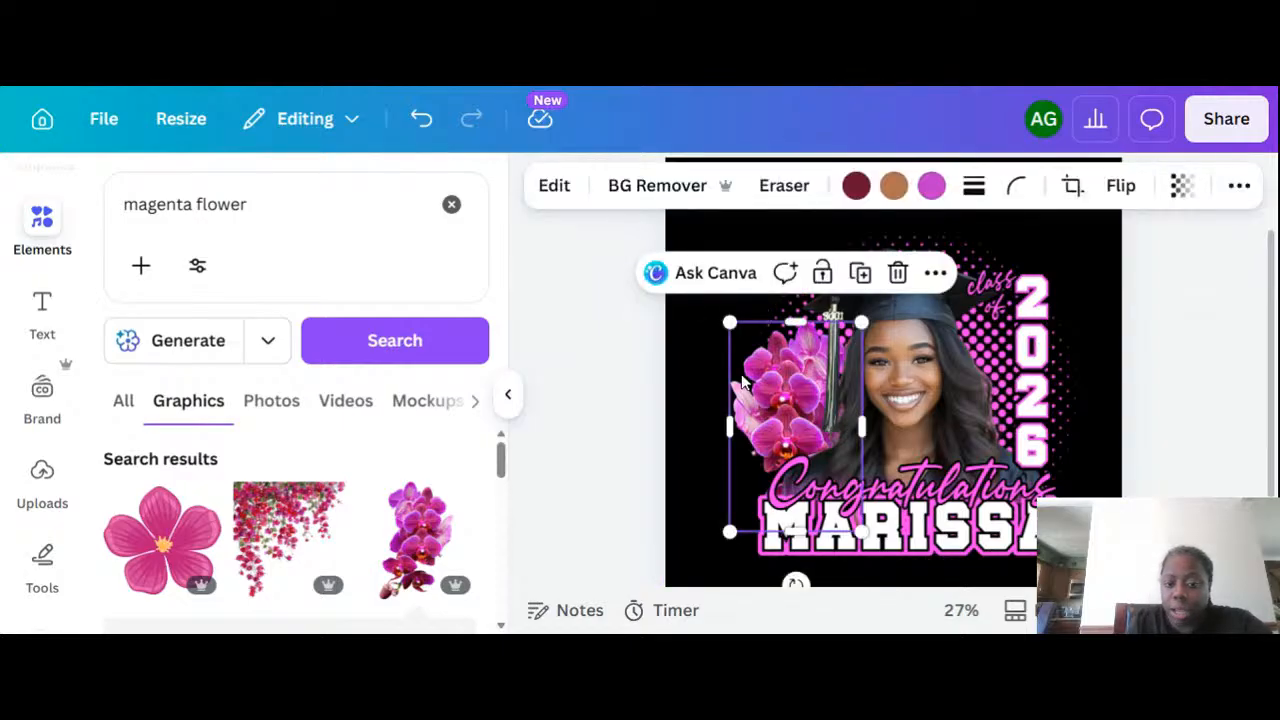
{"action": "left_click", "coordinate": [1237, 186]}
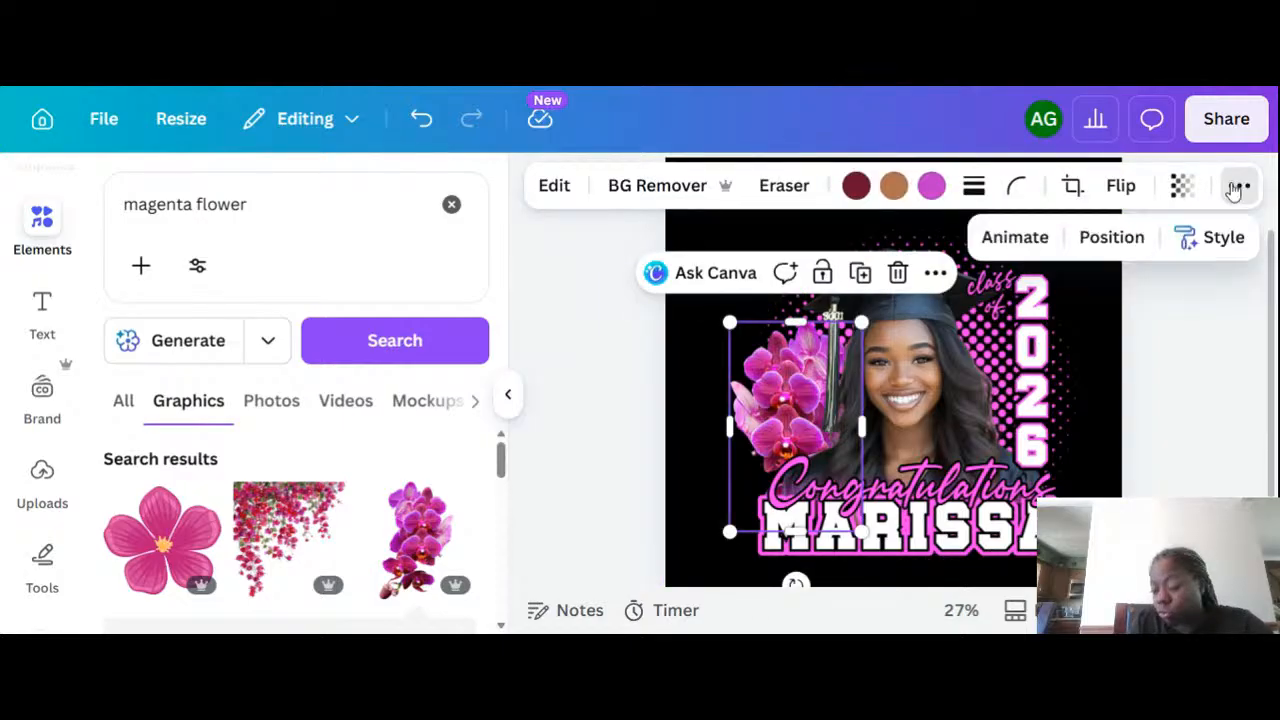
{"action": "left_click", "coordinate": [1090, 237]}
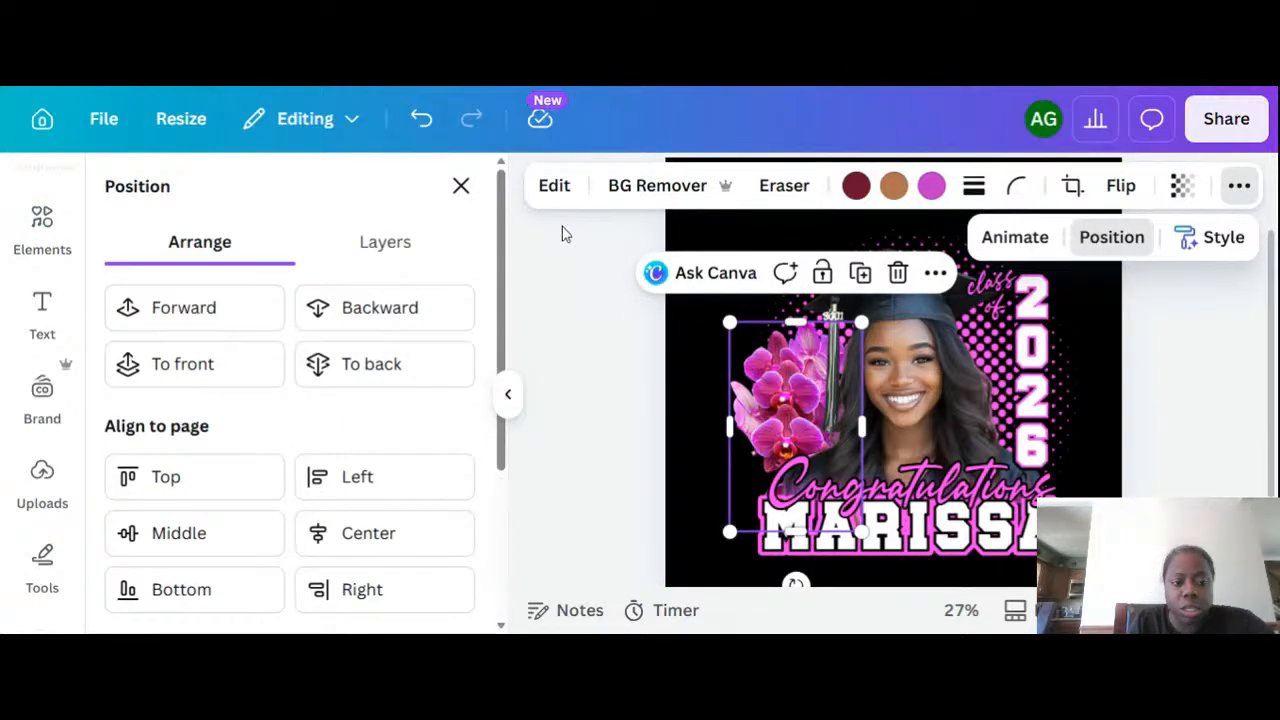
{"action": "left_click", "coordinate": [212, 305]}
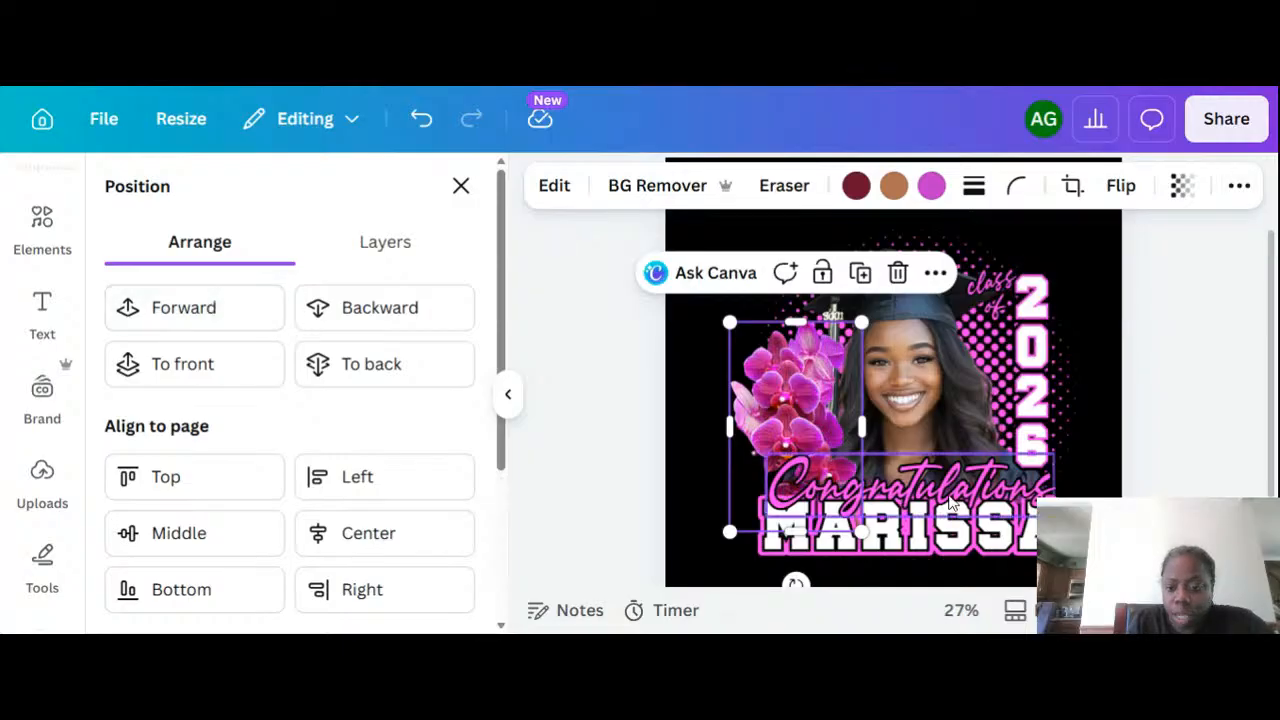
{"action": "left_click", "coordinate": [1189, 441]}
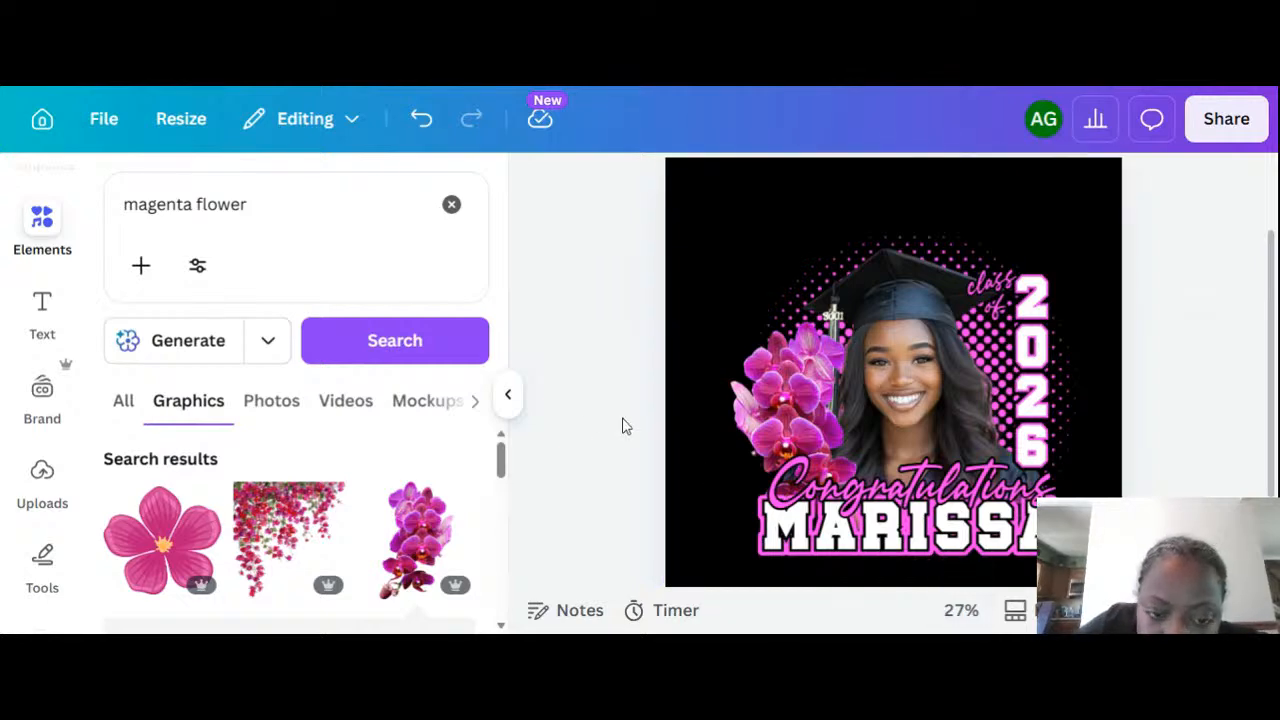
Add the small curved-stem orchid beside the end of the name, below 2026, and send it backward behind the lettering.
{"action": "left_click_drag", "start_coordinate": [498, 466], "coordinate": [499, 479]}
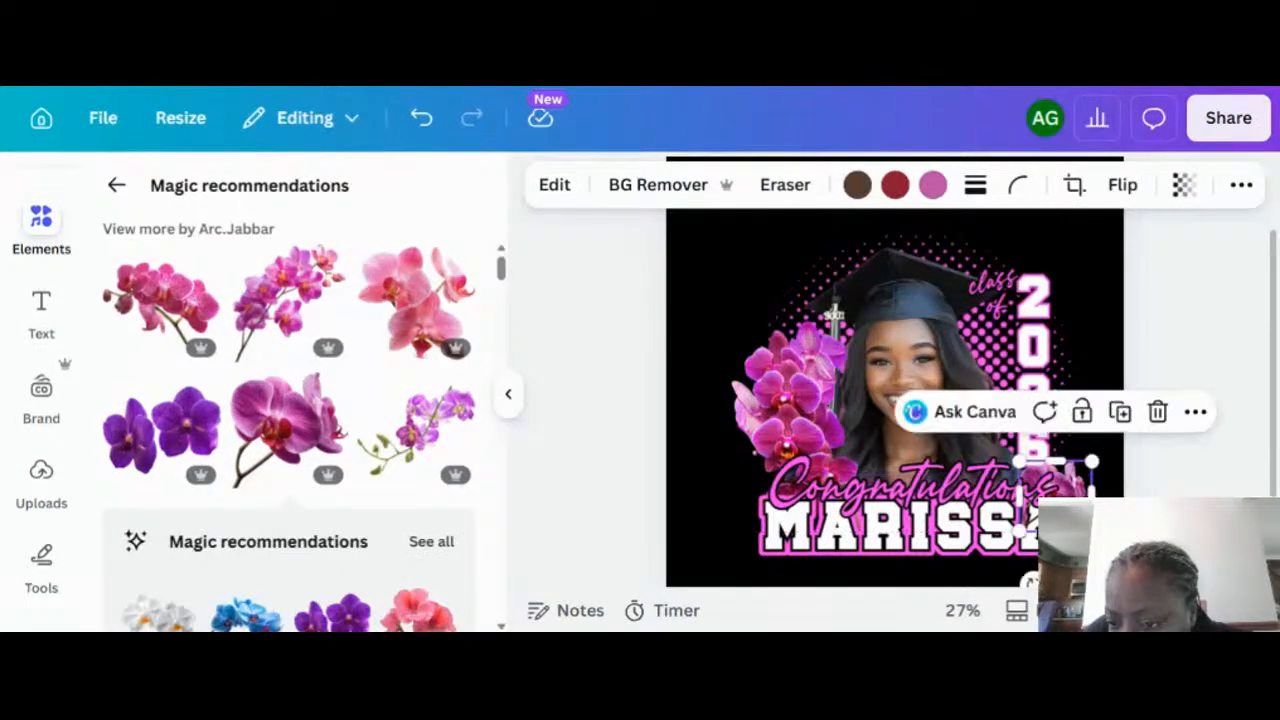
{"action": "left_click", "coordinate": [1160, 478]}
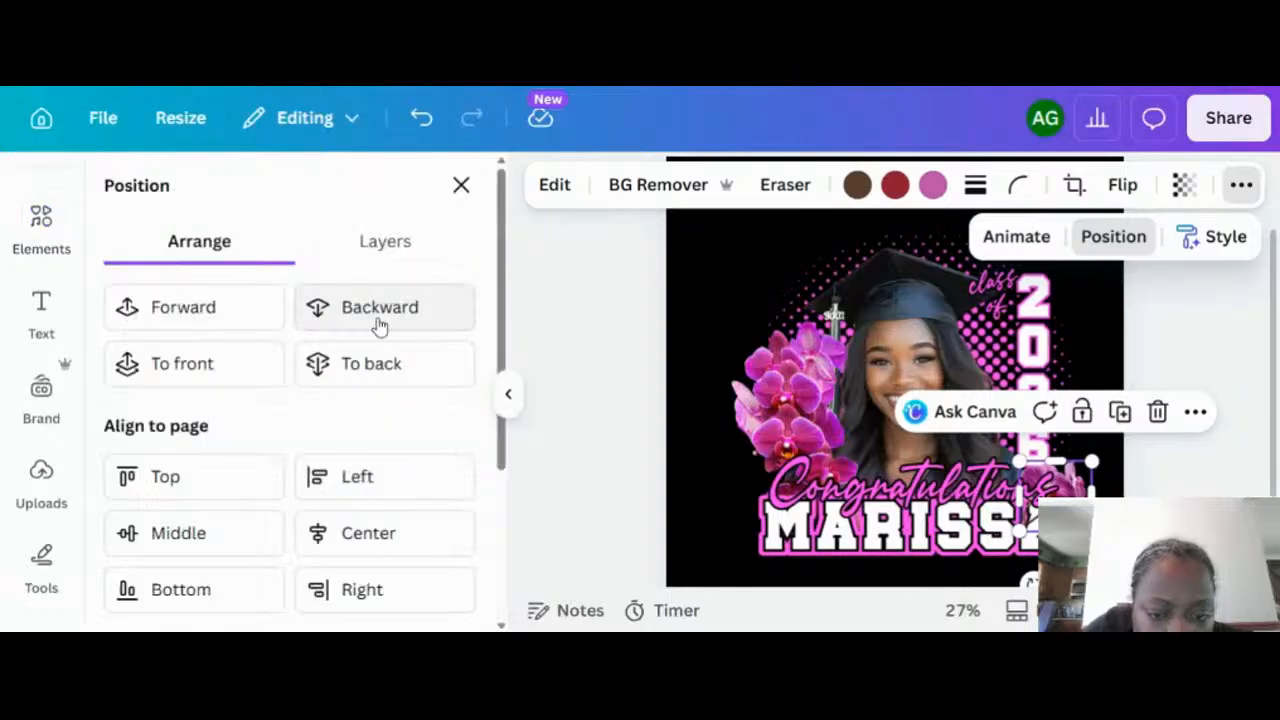
{"action": "left_click", "coordinate": [377, 319]}
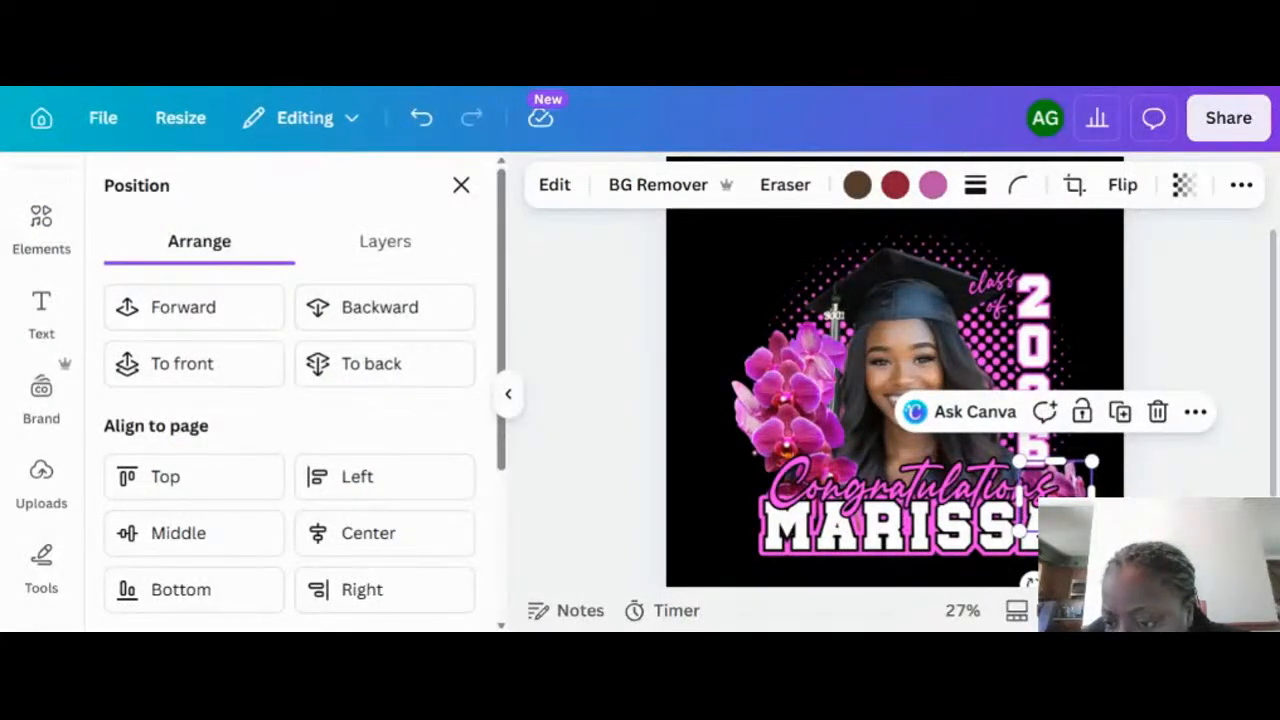
{"action": "key", "text": "Escape"}
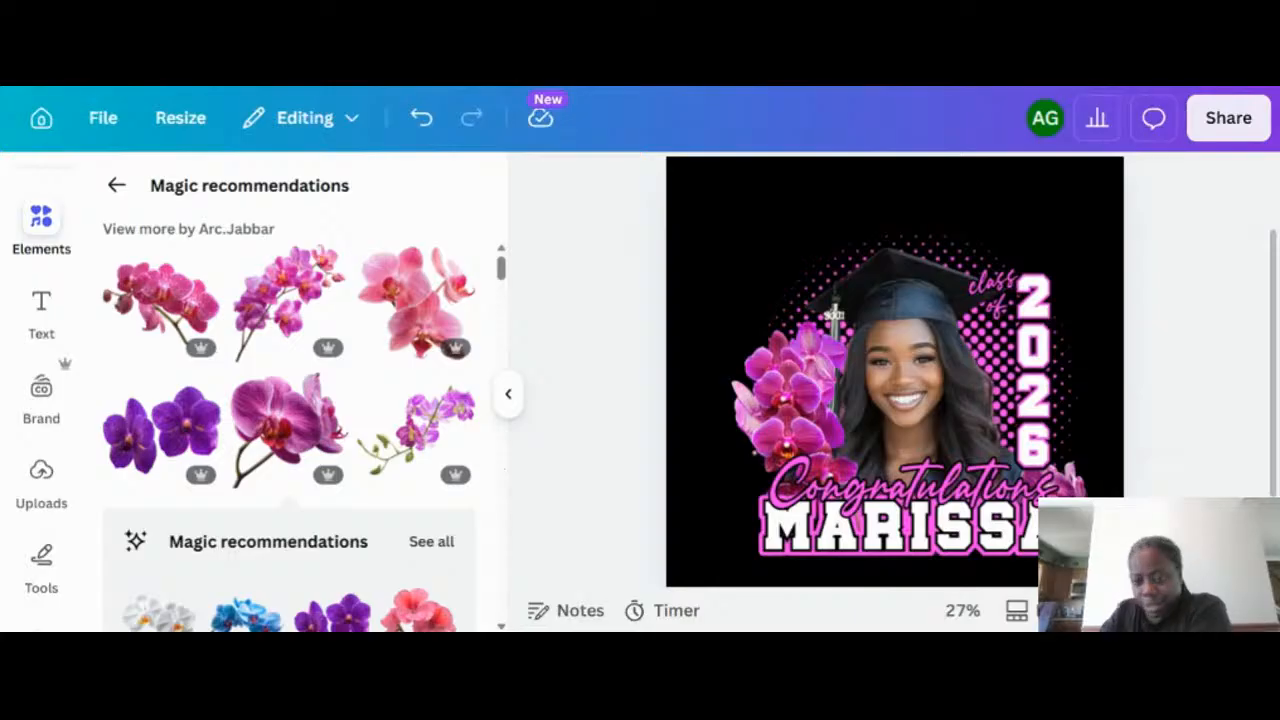
Duplicate the small orchid, place the copy on top of the graduation cap, and layer it behind the graduate photo.
{"action": "left_click", "coordinate": [1081, 476]}
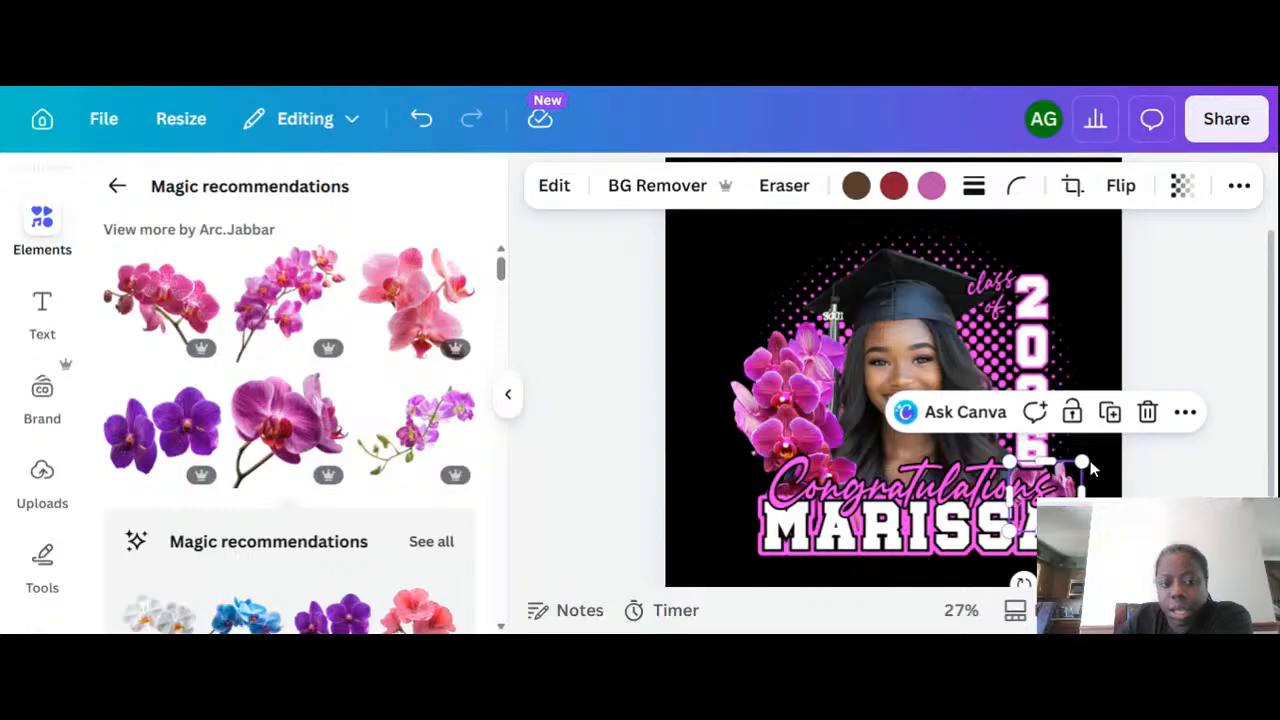
{"action": "left_click_drag", "start_coordinate": [1090, 462], "coordinate": [924, 257]}
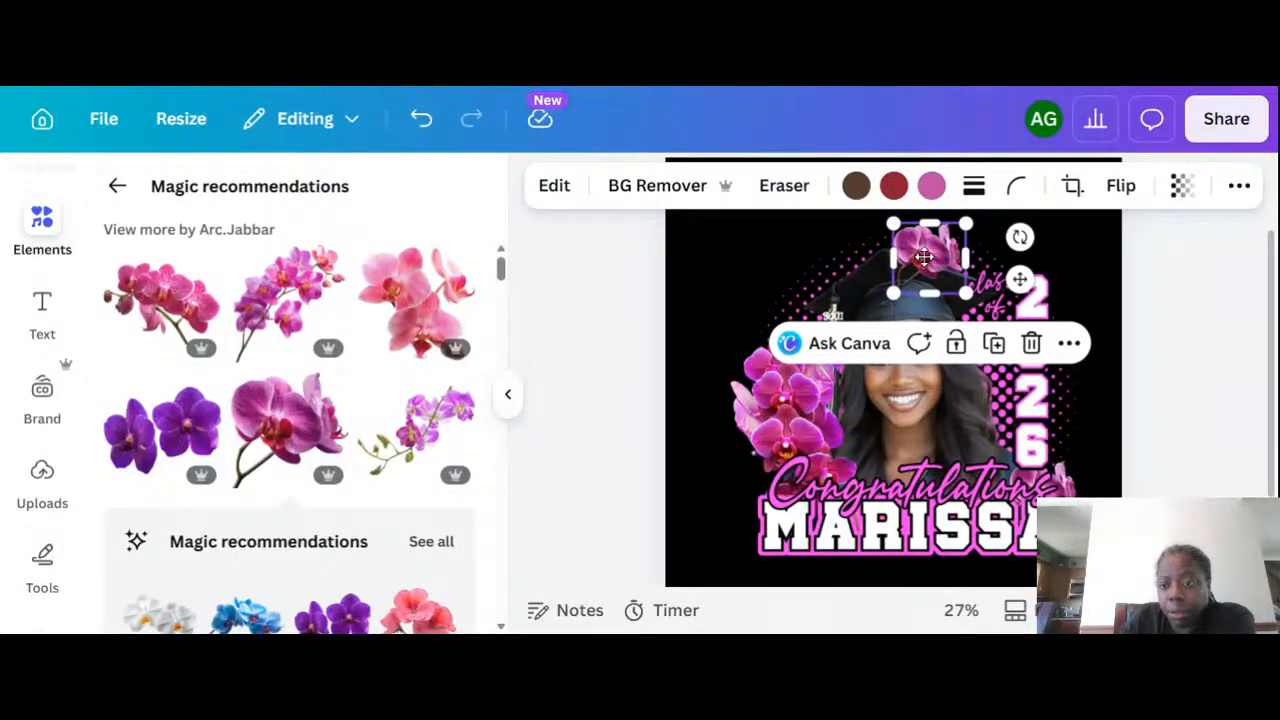
{"action": "left_click", "coordinate": [1239, 185]}
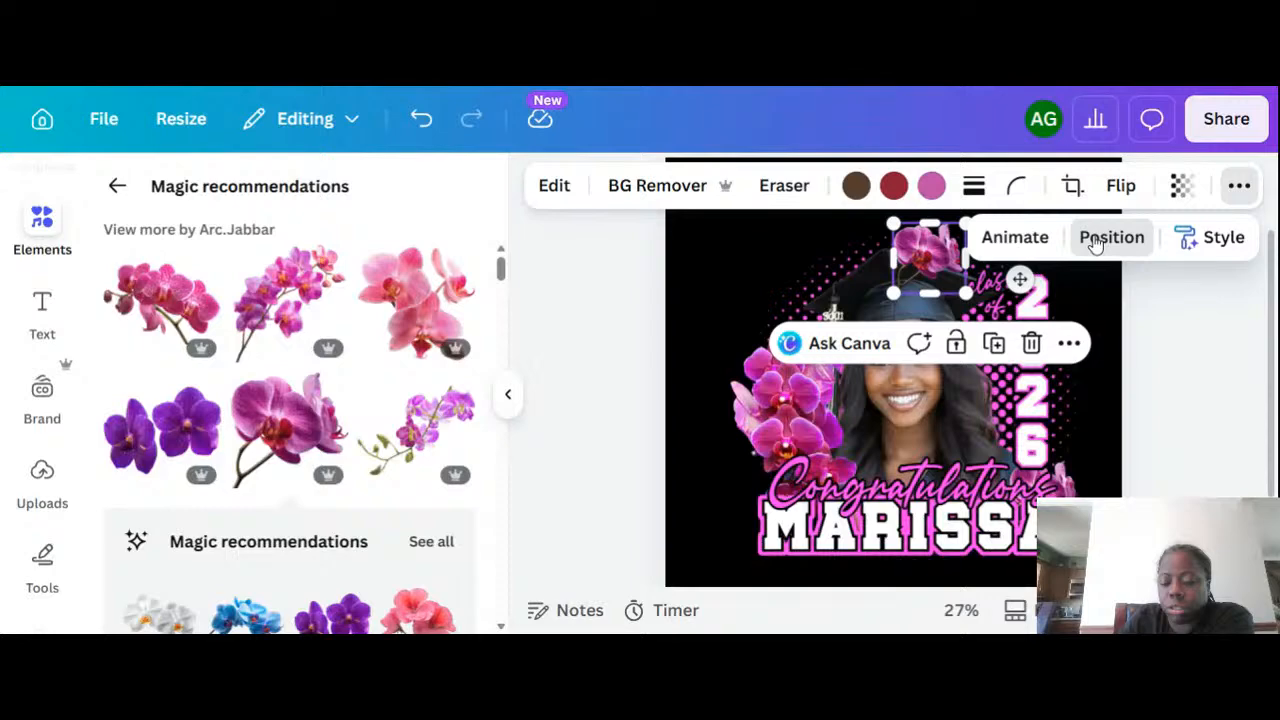
{"action": "left_click", "coordinate": [1110, 237]}
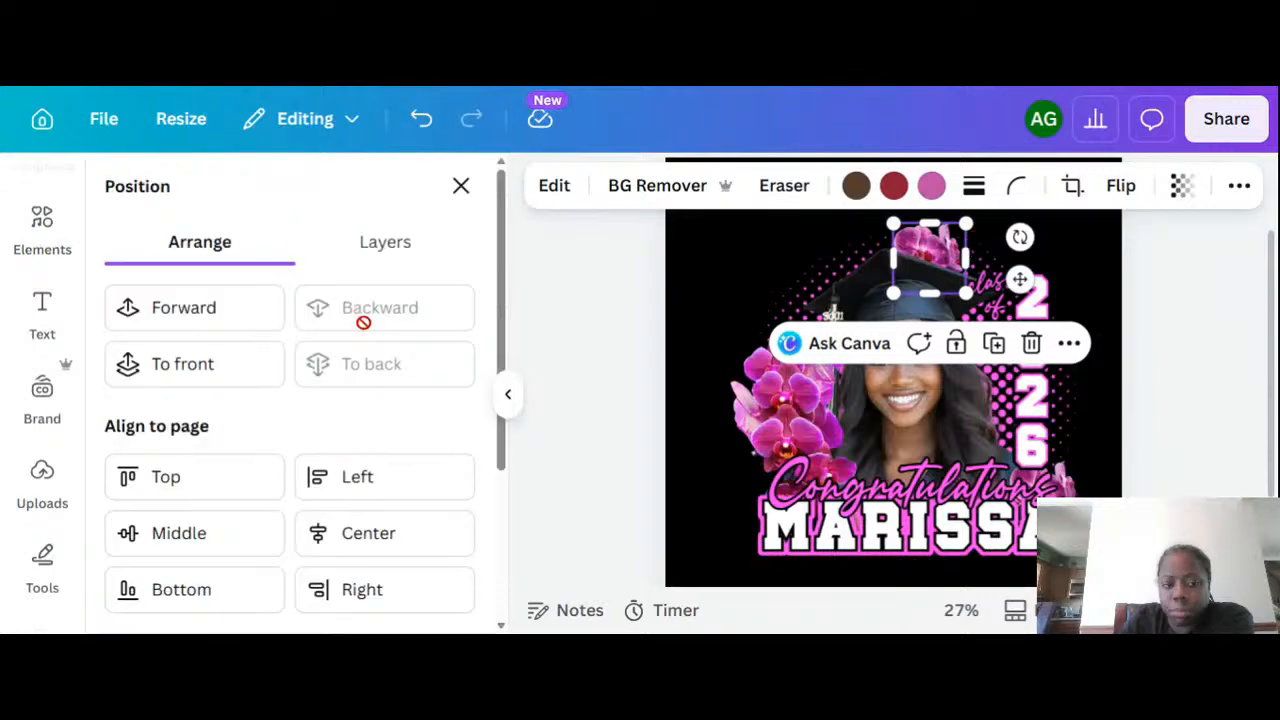
{"action": "left_click", "coordinate": [220, 322]}
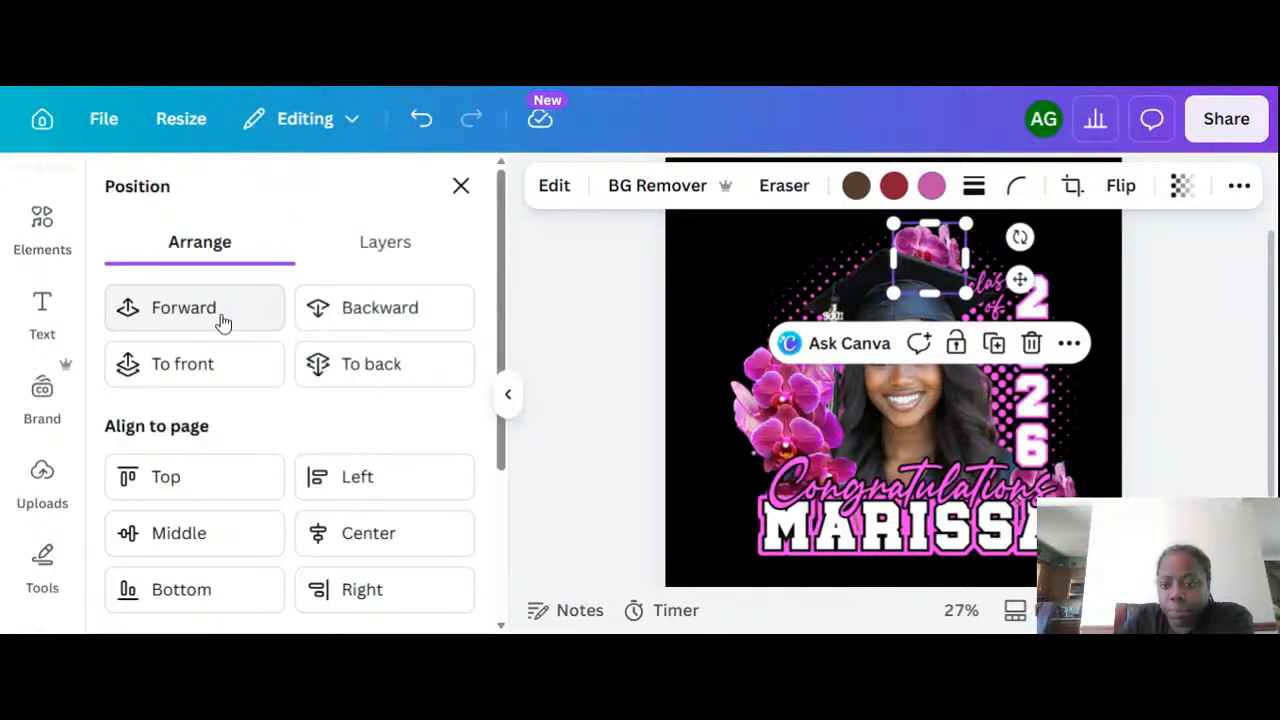
{"action": "left_click", "coordinate": [1246, 465]}
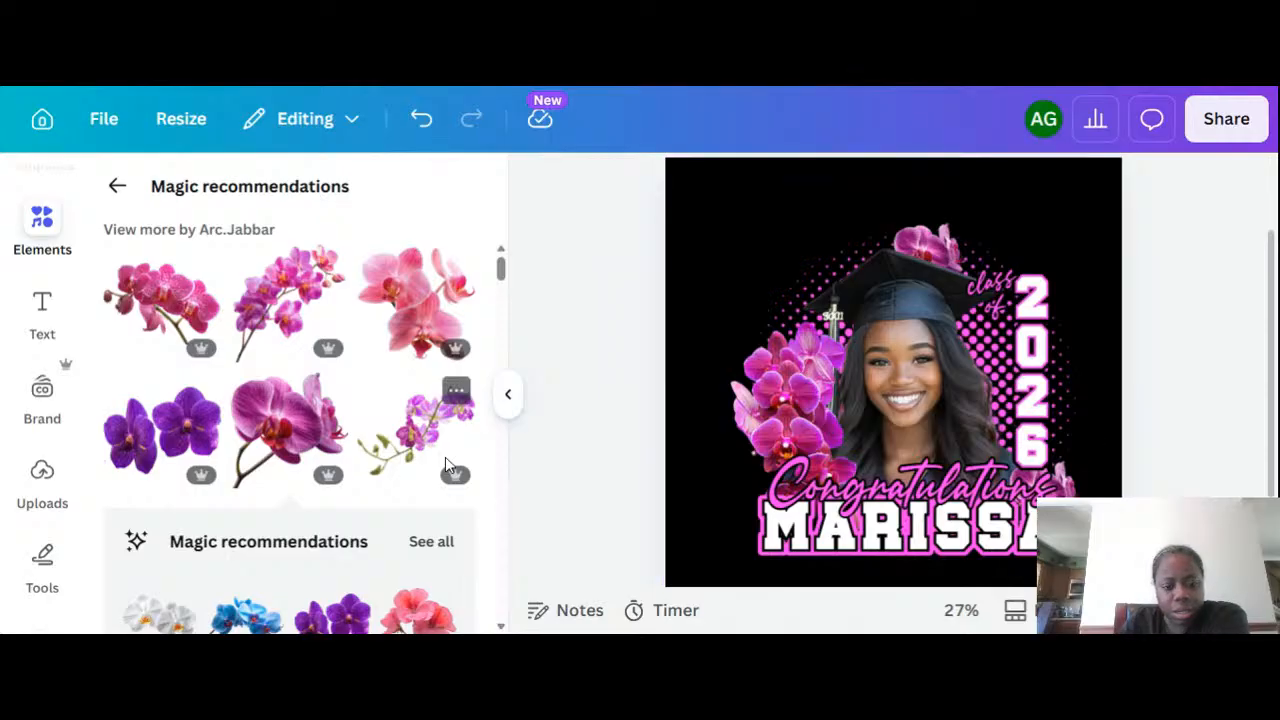
Search the graphics for magenta in English and browse the results for further decorations.
{"action": "left_click", "coordinate": [117, 188]}
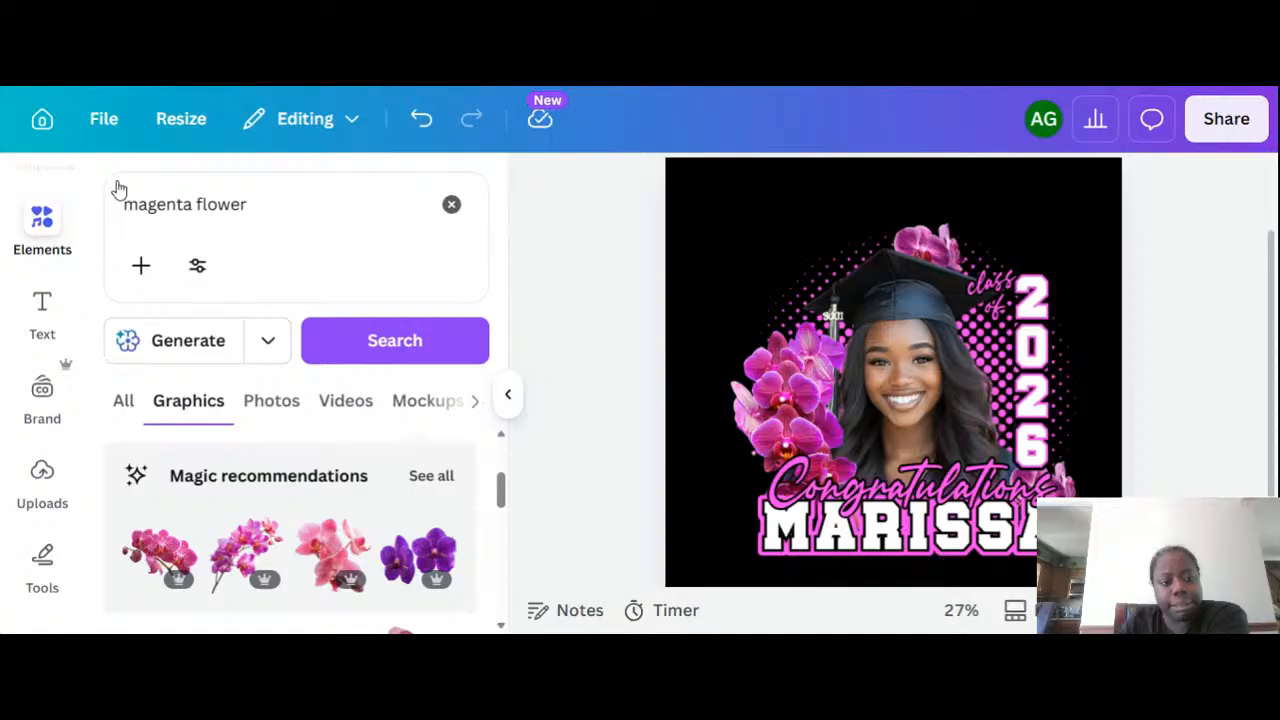
{"action": "double_click", "coordinate": [220, 204]}
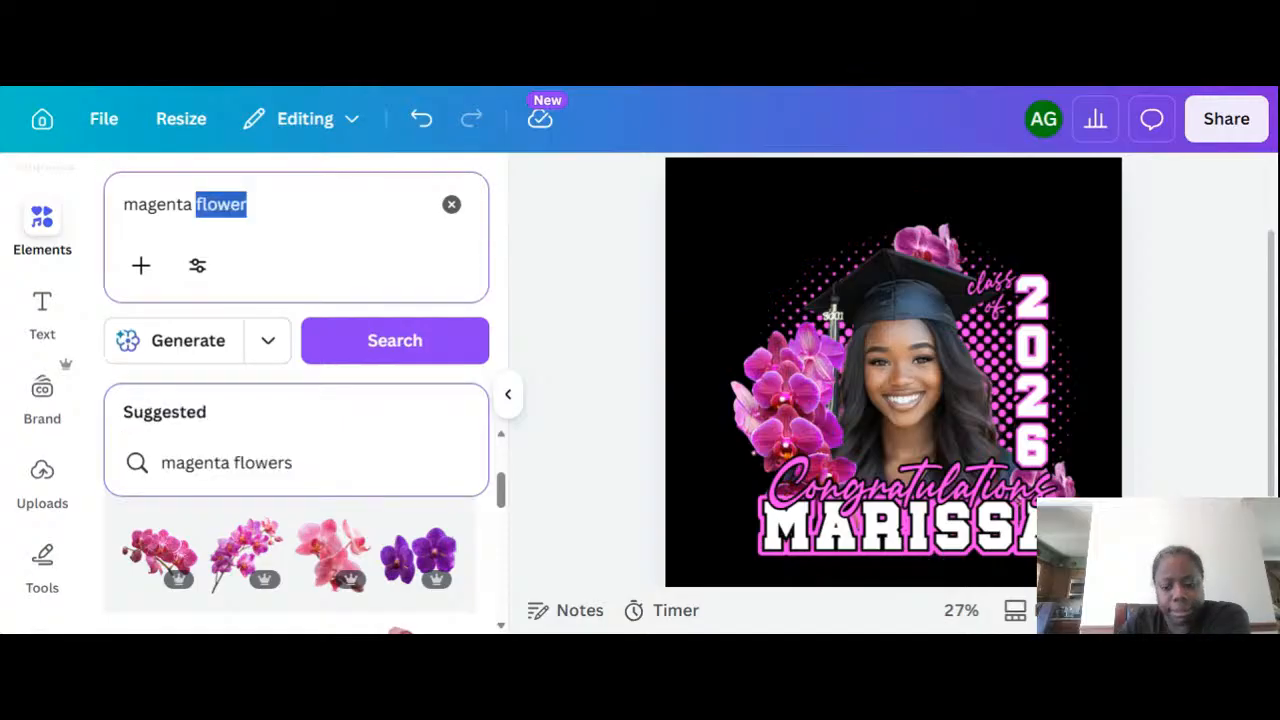
{"action": "key", "text": "BackSpace"}
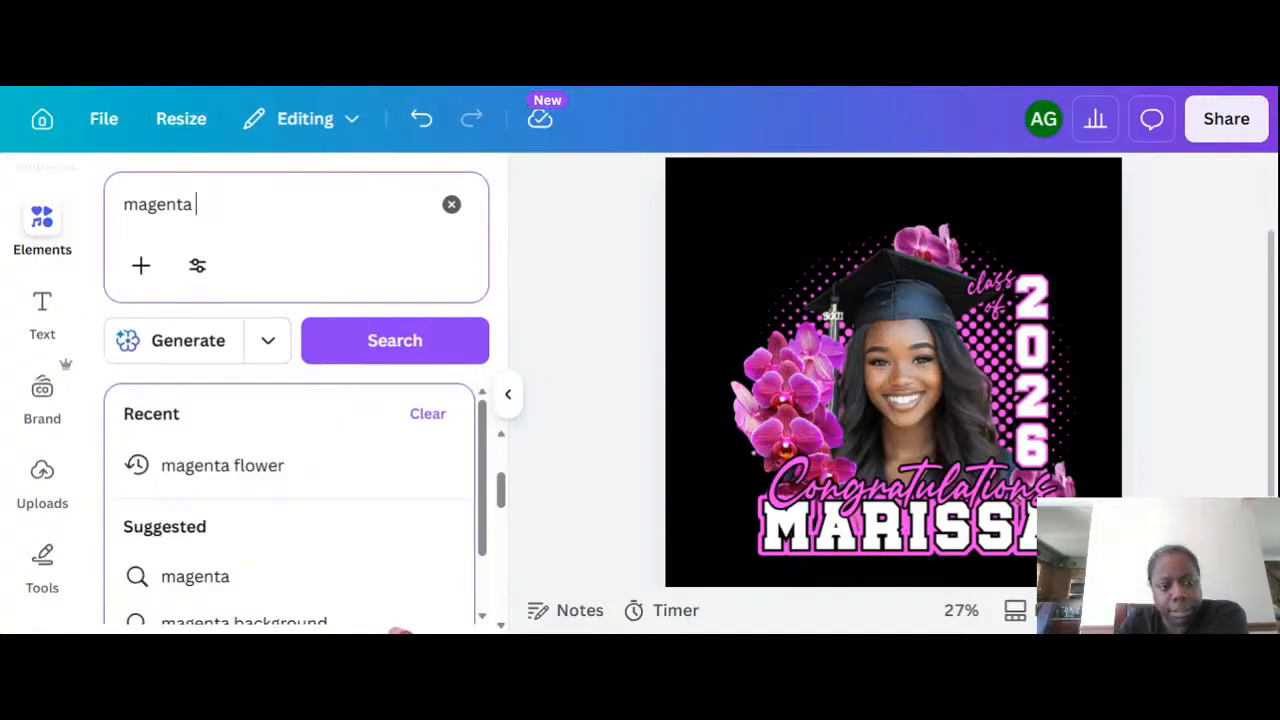
{"action": "key", "text": "Return"}
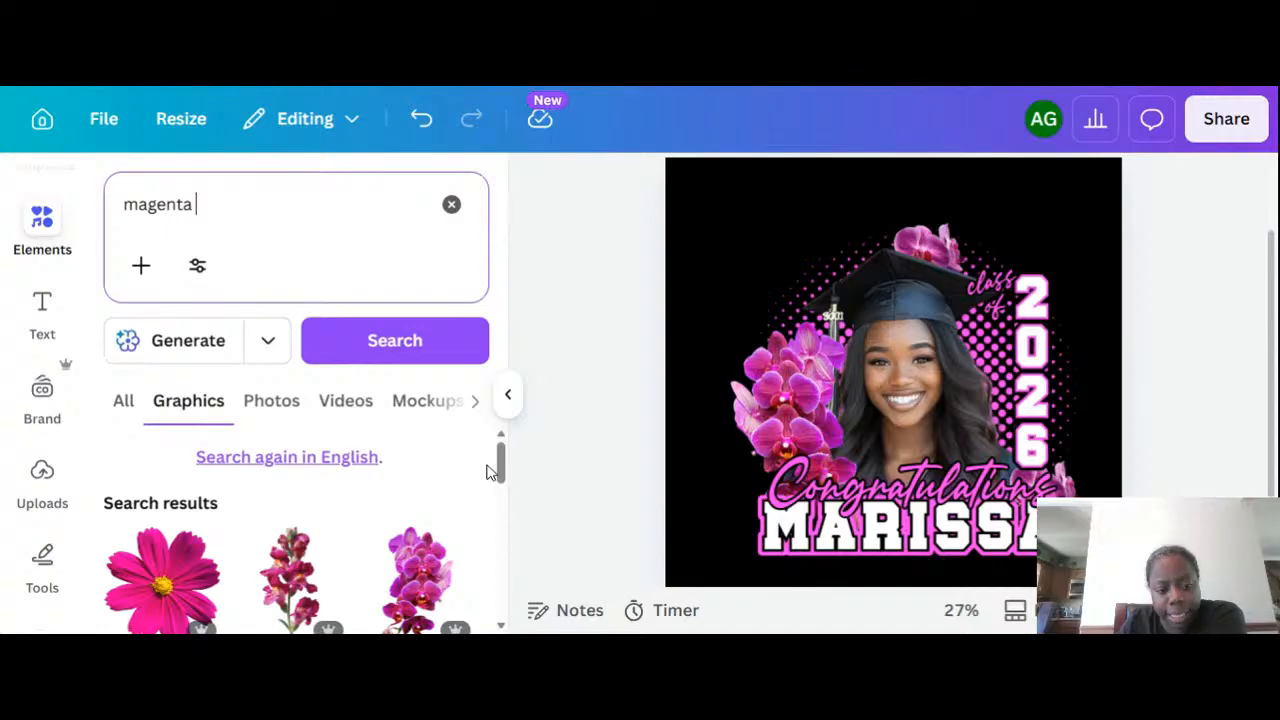
{"action": "key", "text": "BackSpace"}
{"action": "left_click", "coordinate": [332, 490]}
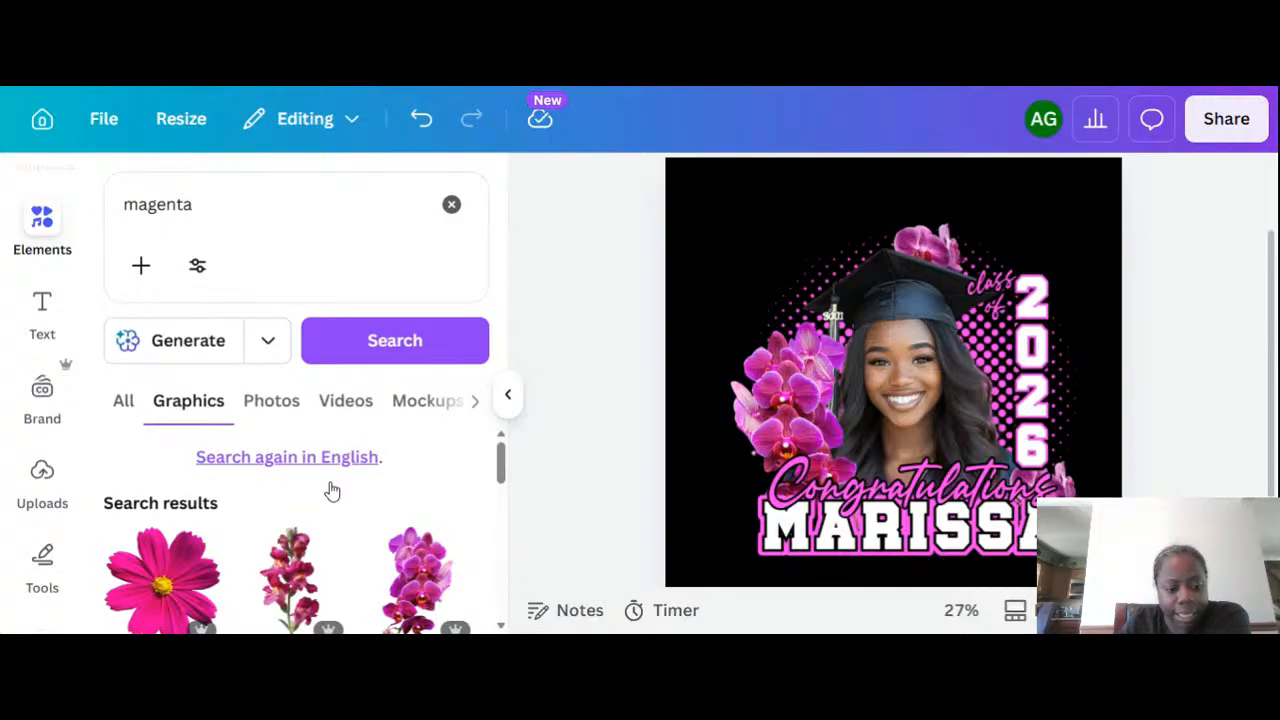
{"action": "left_click_drag", "start_coordinate": [502, 462], "coordinate": [507, 547]}
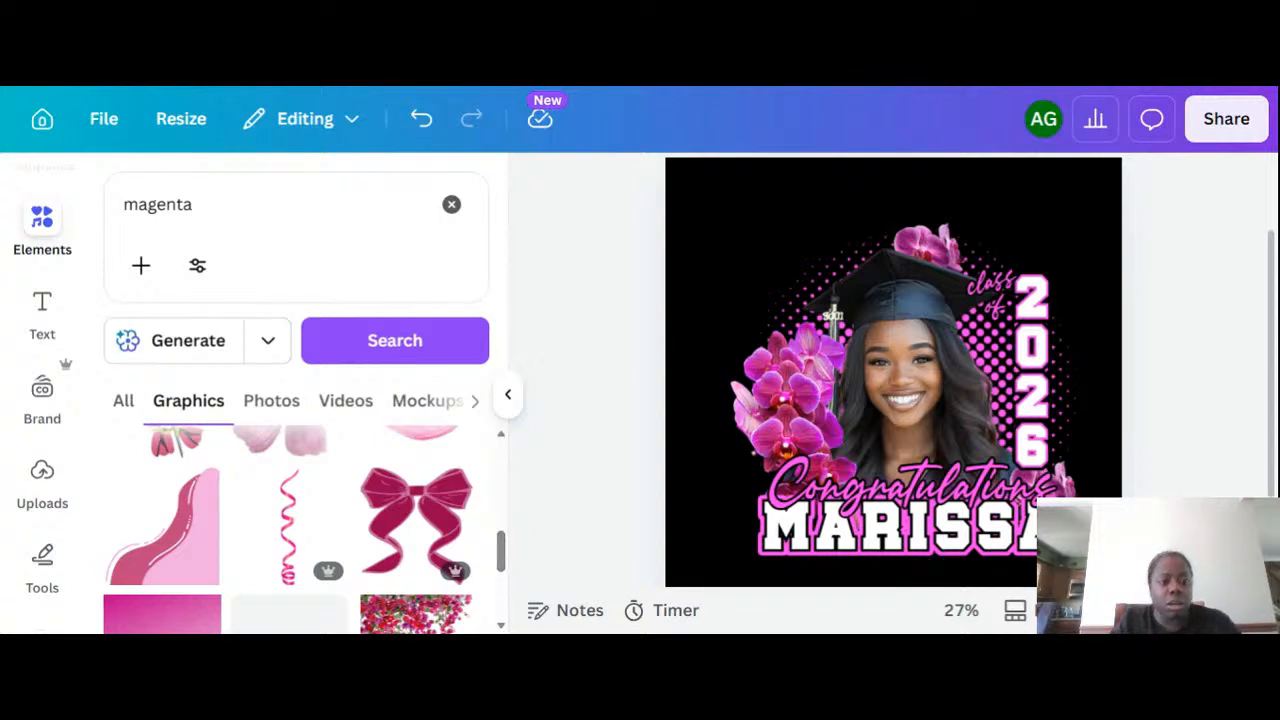
Search the graphics for magenta glare, using the English search, and look over the results.
{"action": "left_click", "coordinate": [250, 204]}
{"action": "left_click", "coordinate": [250, 204]}
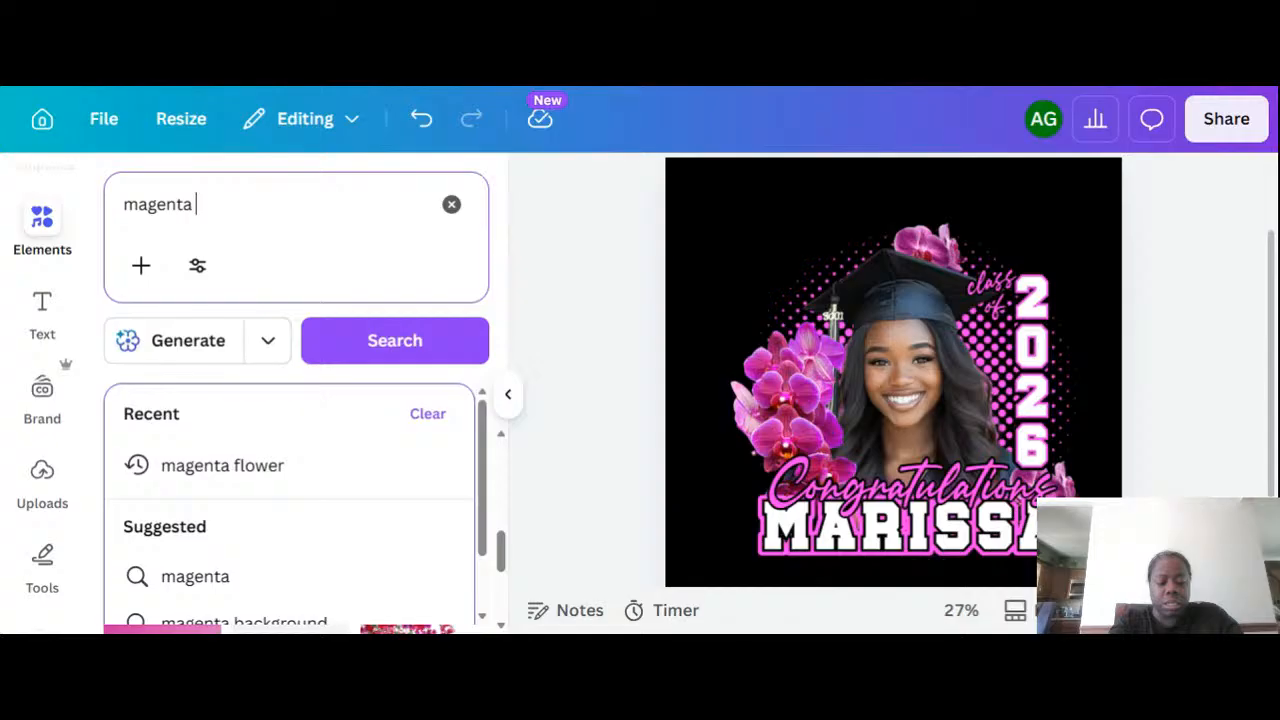
{"action": "type", "text": "glare"}
{"action": "key", "text": "Return"}
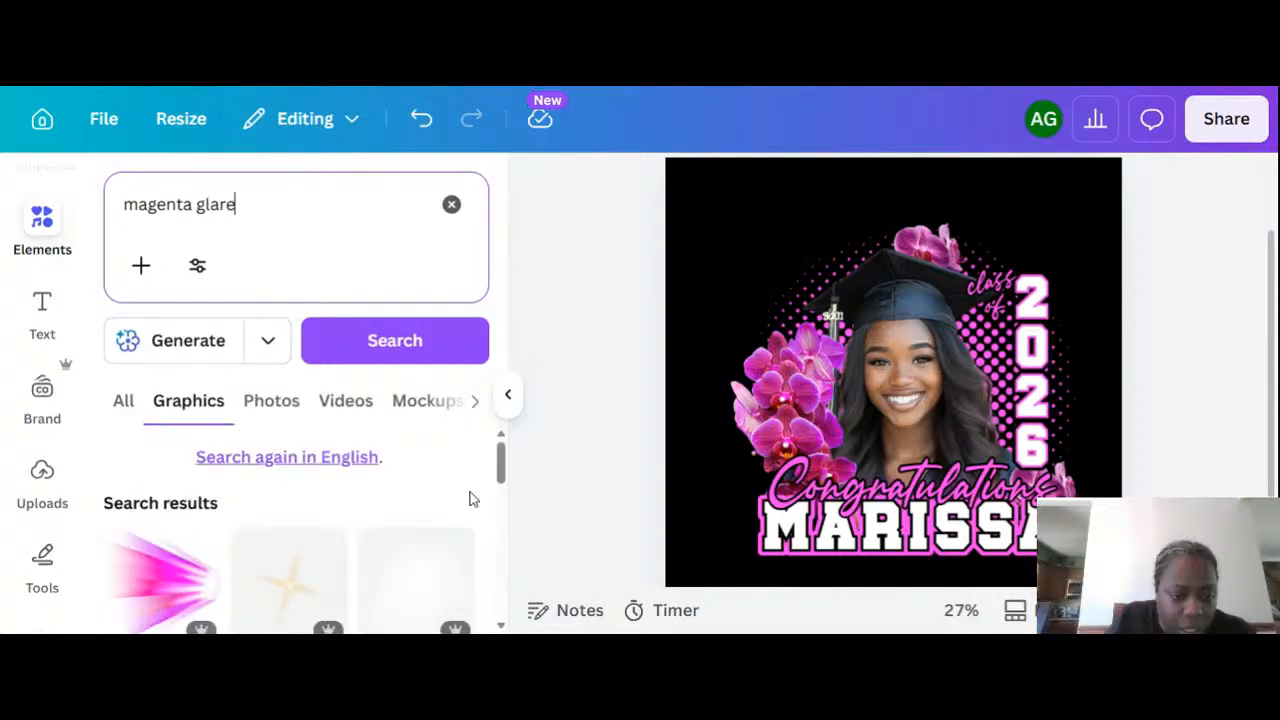
{"action": "left_click_drag", "start_coordinate": [501, 458], "coordinate": [478, 431]}
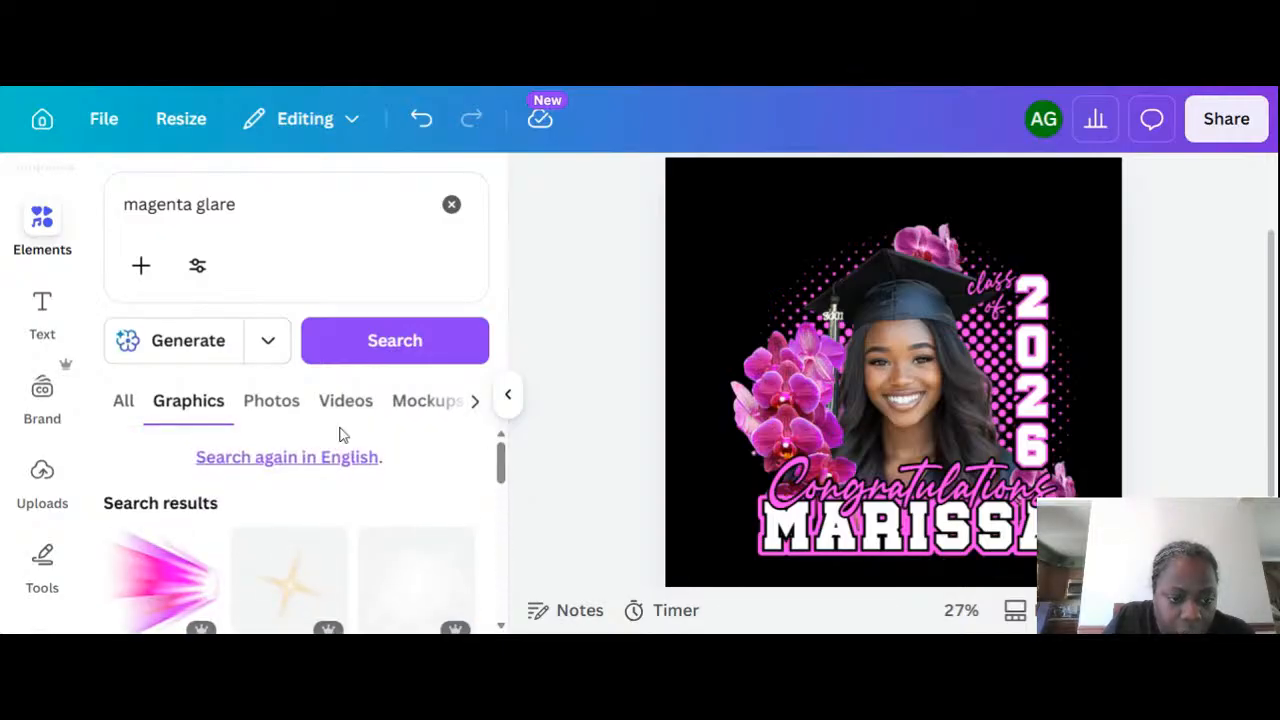
{"action": "left_click", "coordinate": [323, 460]}
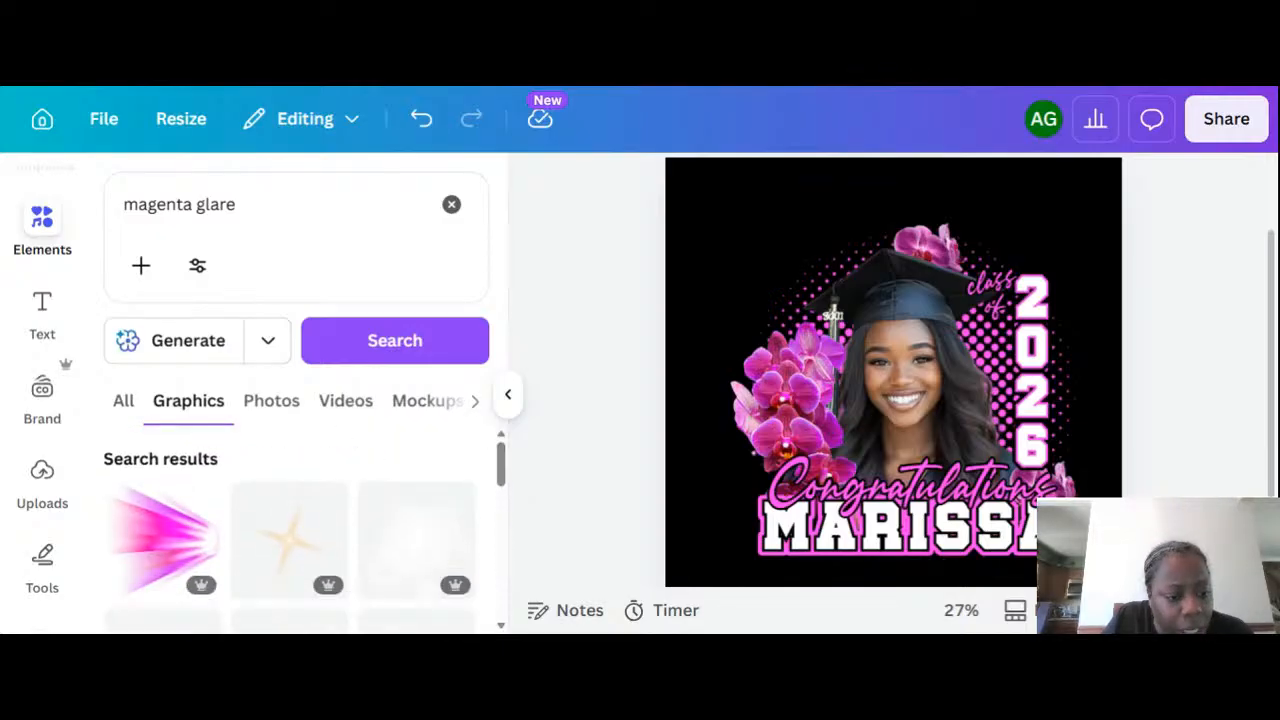
Search the graphics for glare pink, add a star glare on the Congratulations lettering in the document's pink, and adjust its size and position.
{"action": "left_click", "coordinate": [250, 206]}
{"action": "key", "text": "BackSpace"}
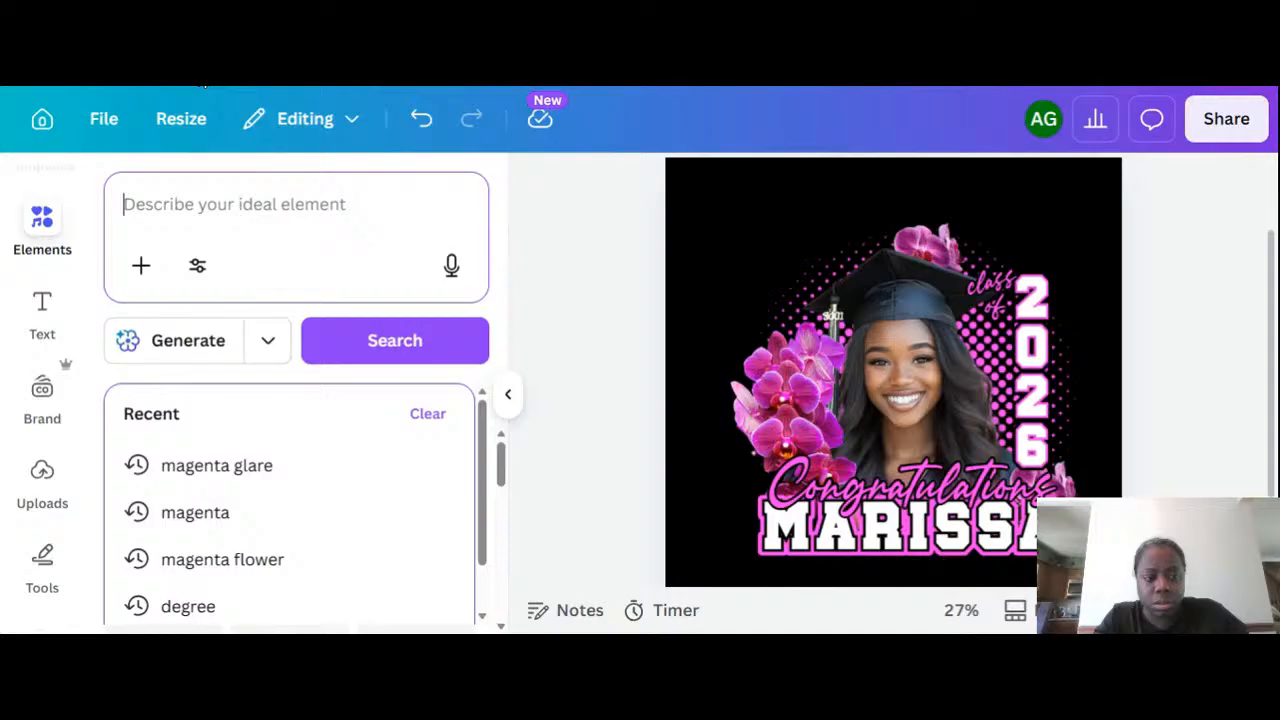
{"action": "type", "text": "glare pink"}
{"action": "key", "text": "Return"}
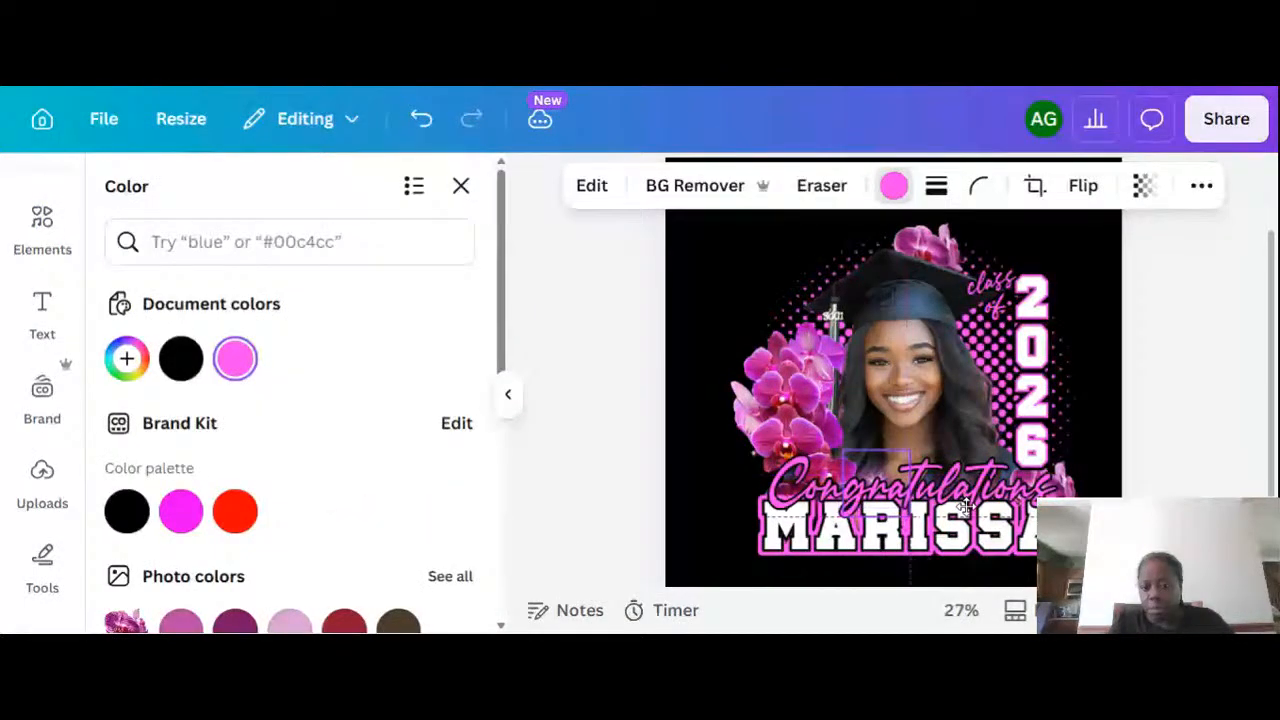
{"action": "left_click", "coordinate": [905, 470]}
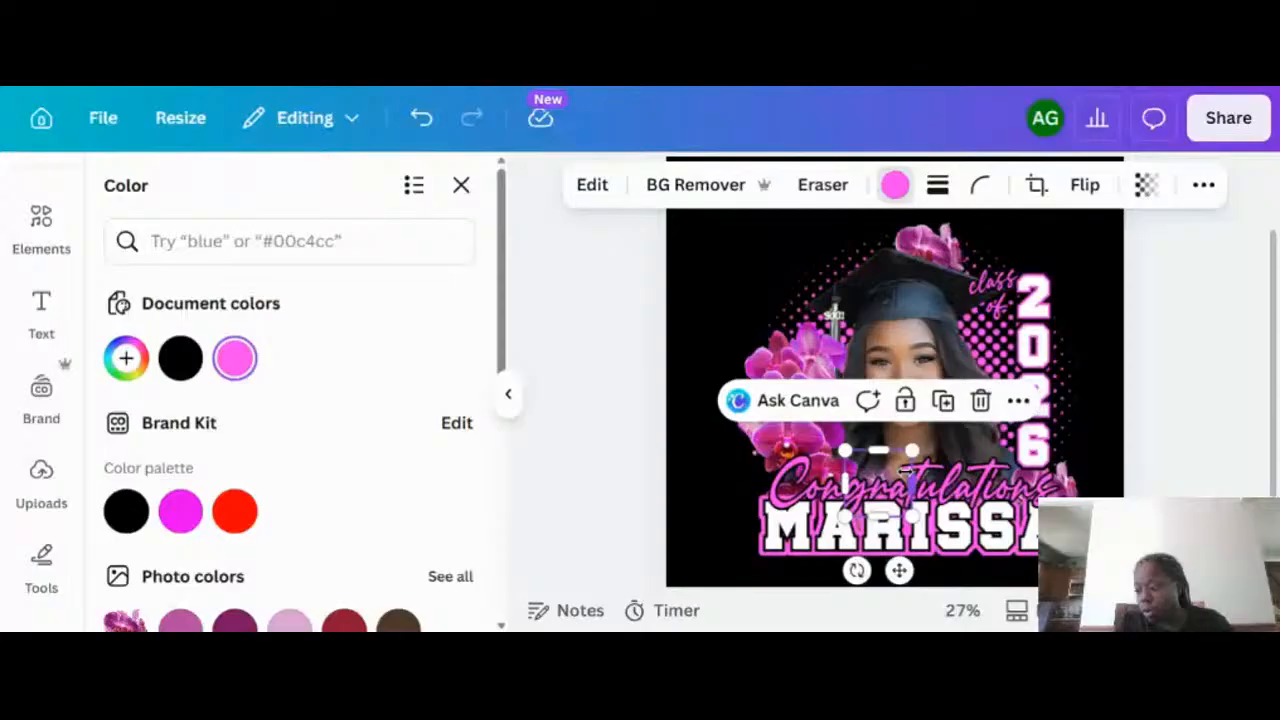
{"action": "left_click_drag", "start_coordinate": [906, 472], "coordinate": [880, 480]}
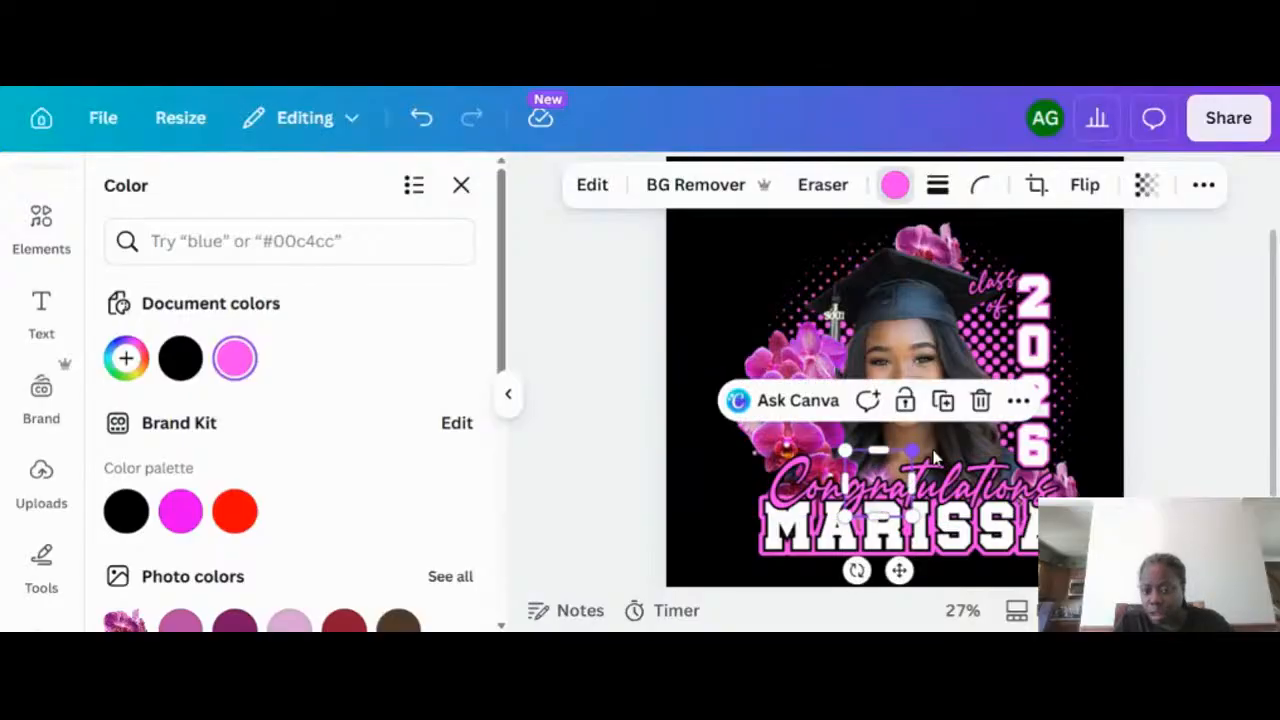
{"action": "left_click_drag", "start_coordinate": [933, 457], "coordinate": [912, 447]}
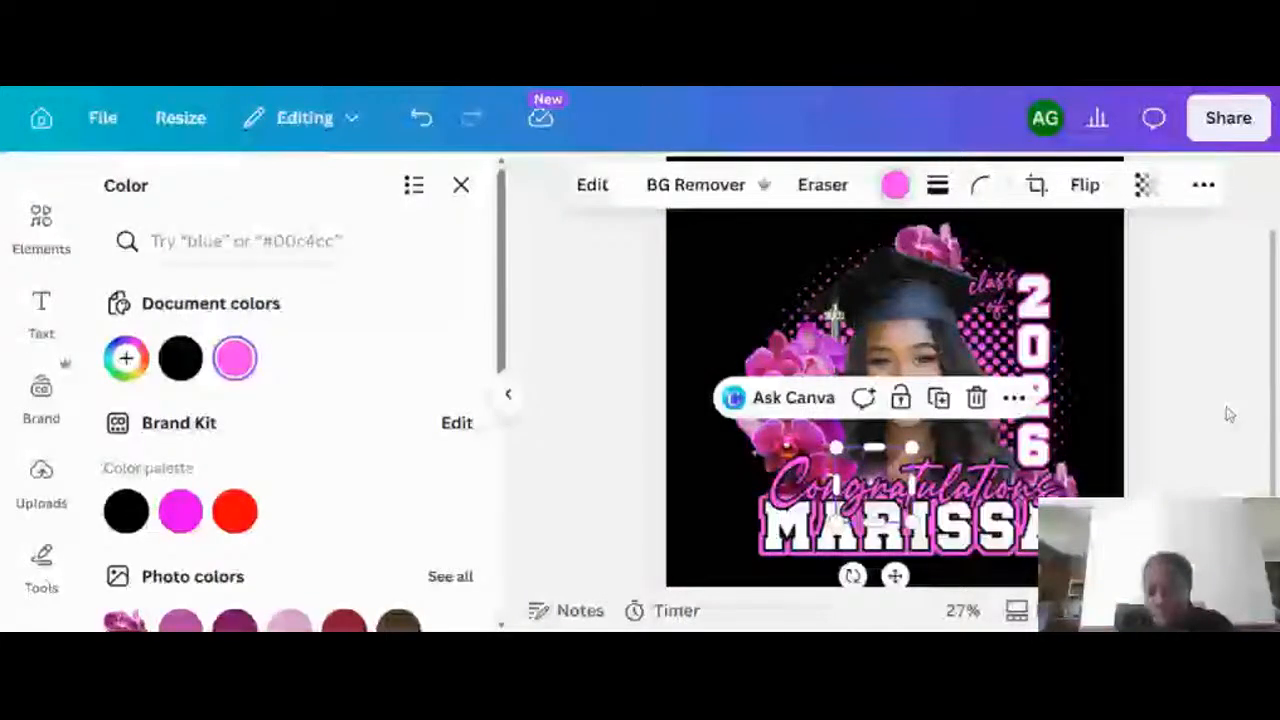
Add another star-shaped pink glare over the graduate's face and open its color choices.
{"action": "key", "text": "Escape"}
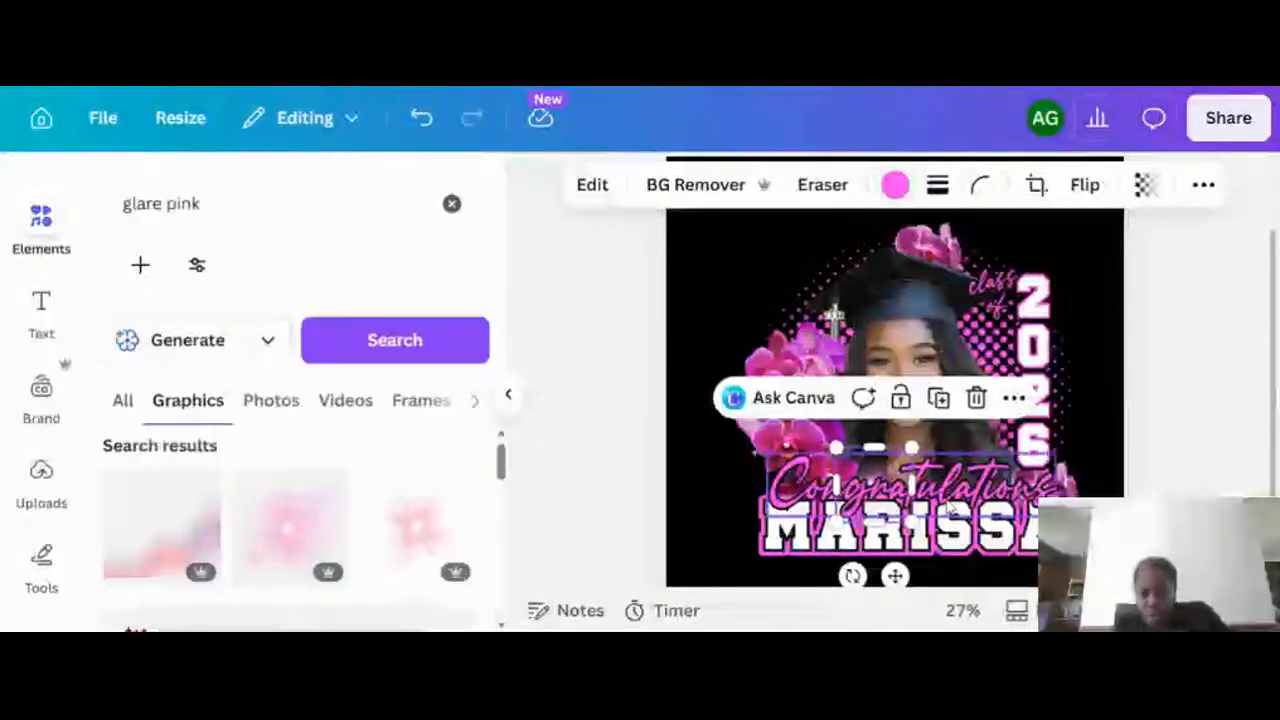
{"action": "scroll", "coordinate": [952, 510], "scroll_direction": "up", "scroll_amount": 2}
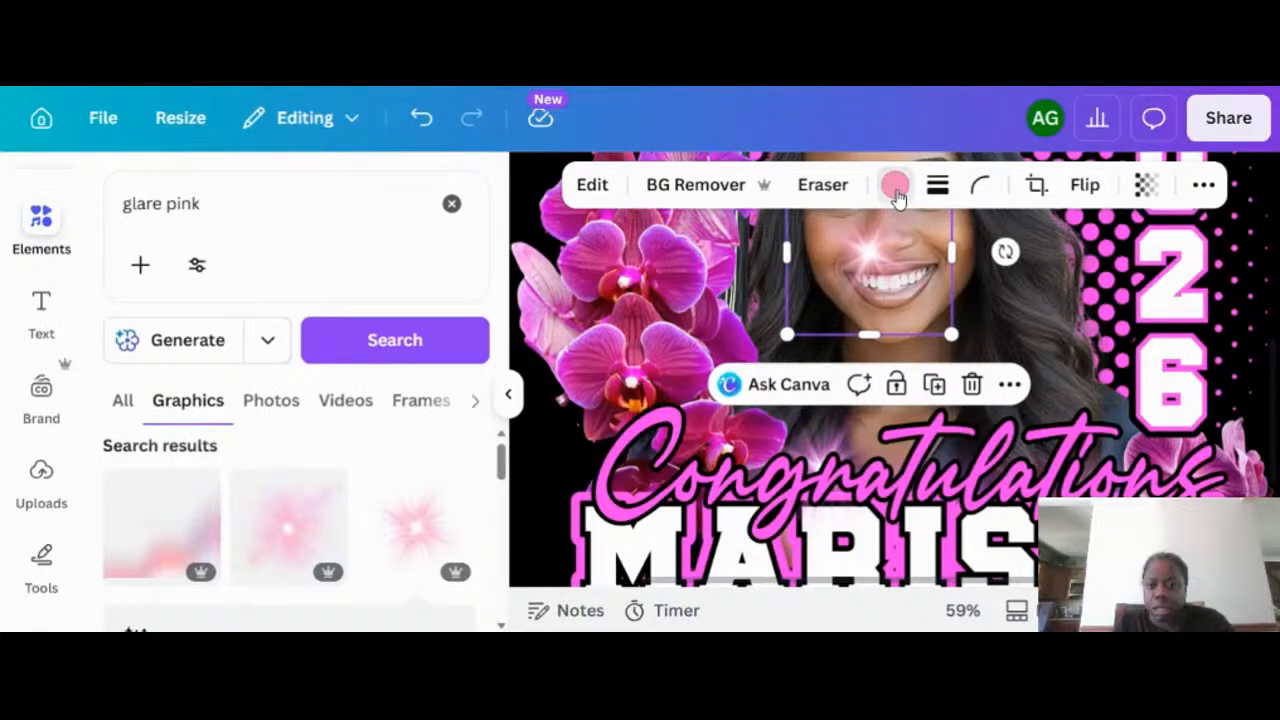
{"action": "left_click", "coordinate": [895, 186]}
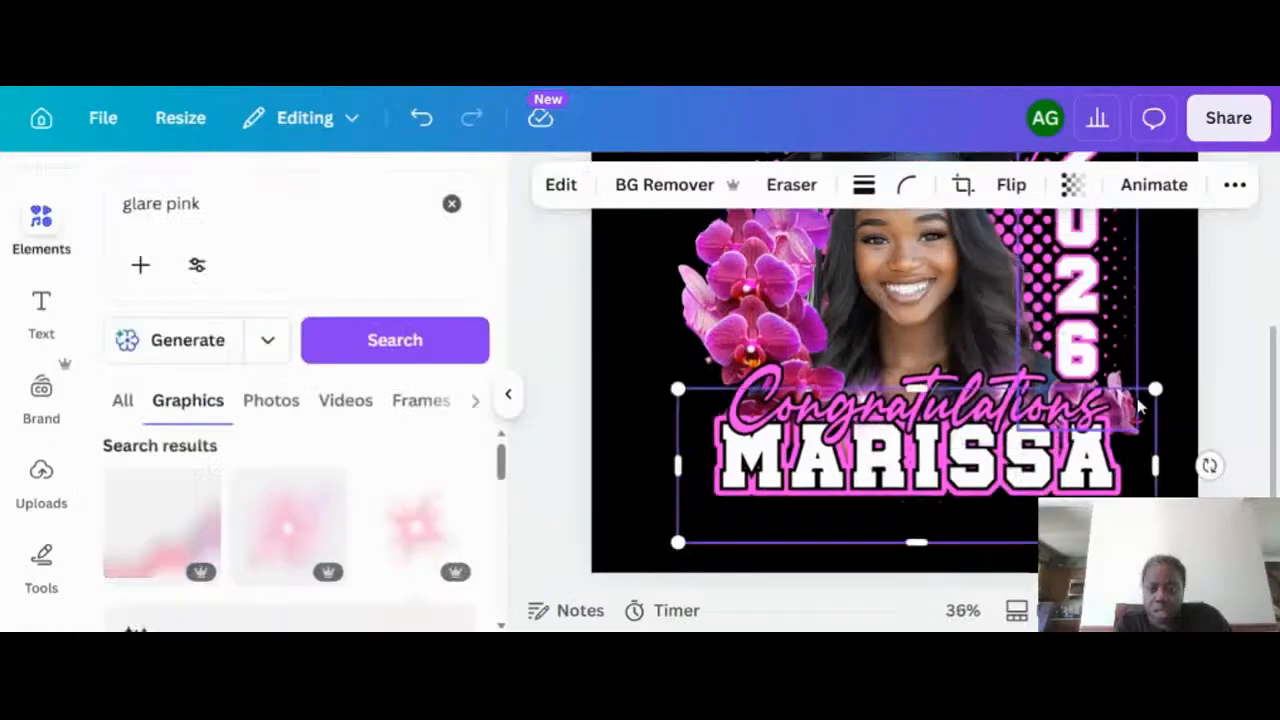
Deselect the artwork and collapse the elements library to view the whole design.
{"action": "scroll", "coordinate": [1138, 405], "scroll_direction": "down", "scroll_amount": 2}
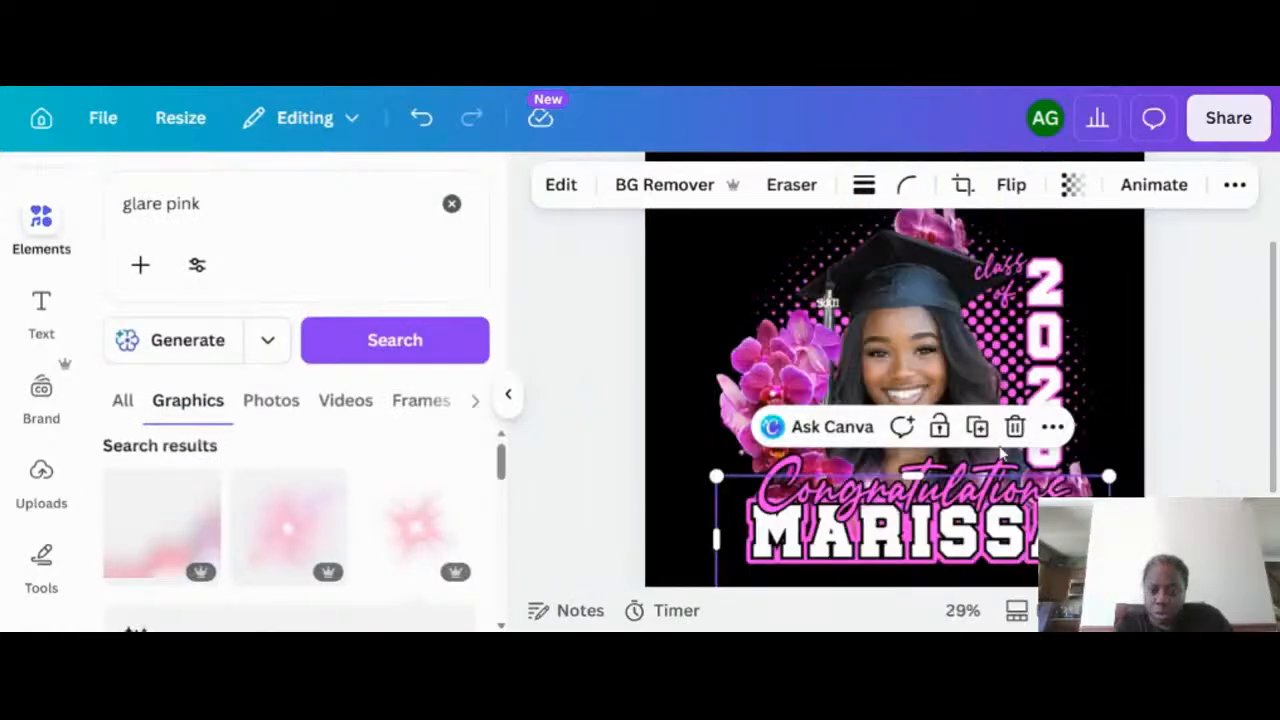
{"action": "left_click", "coordinate": [1208, 370]}
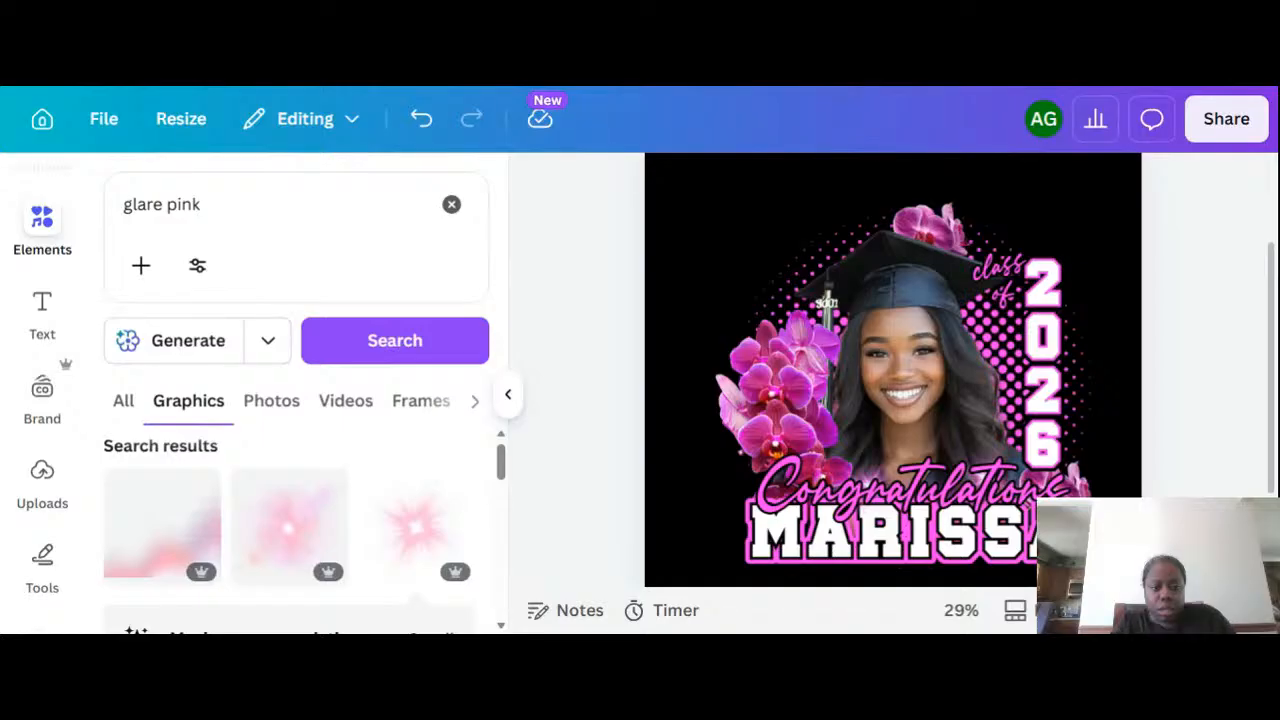
{"action": "left_click", "coordinate": [509, 397]}
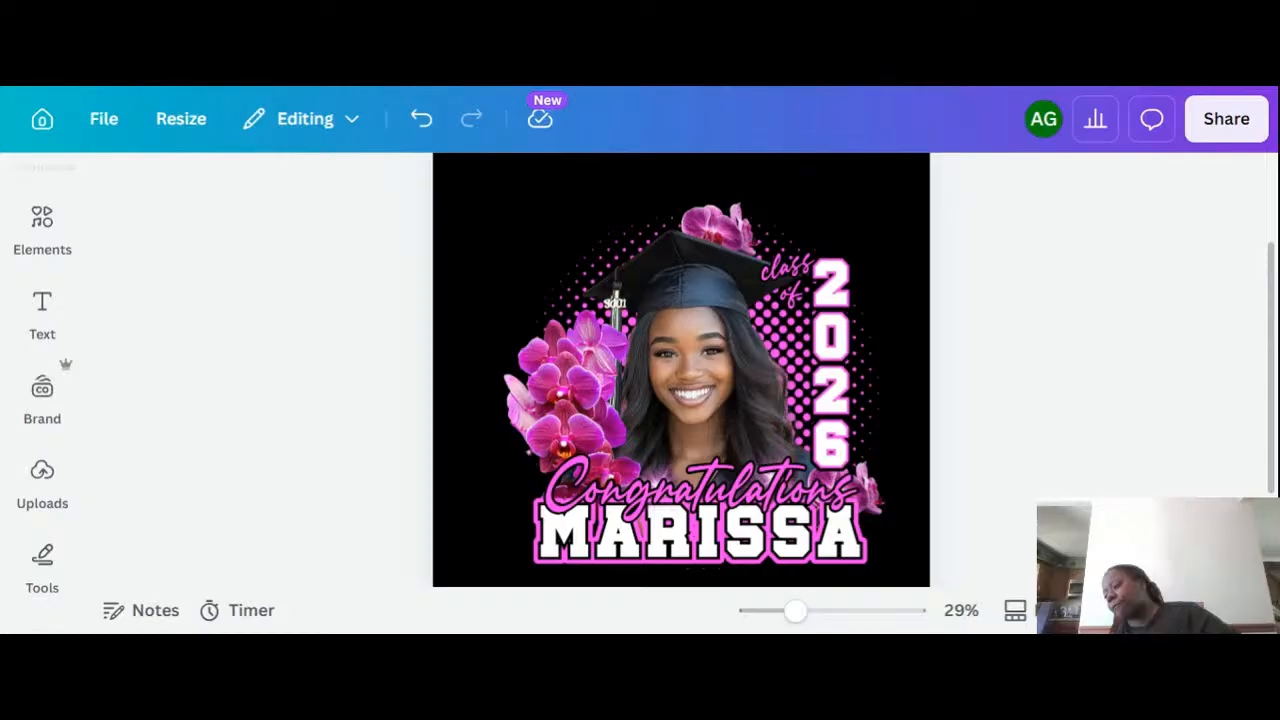